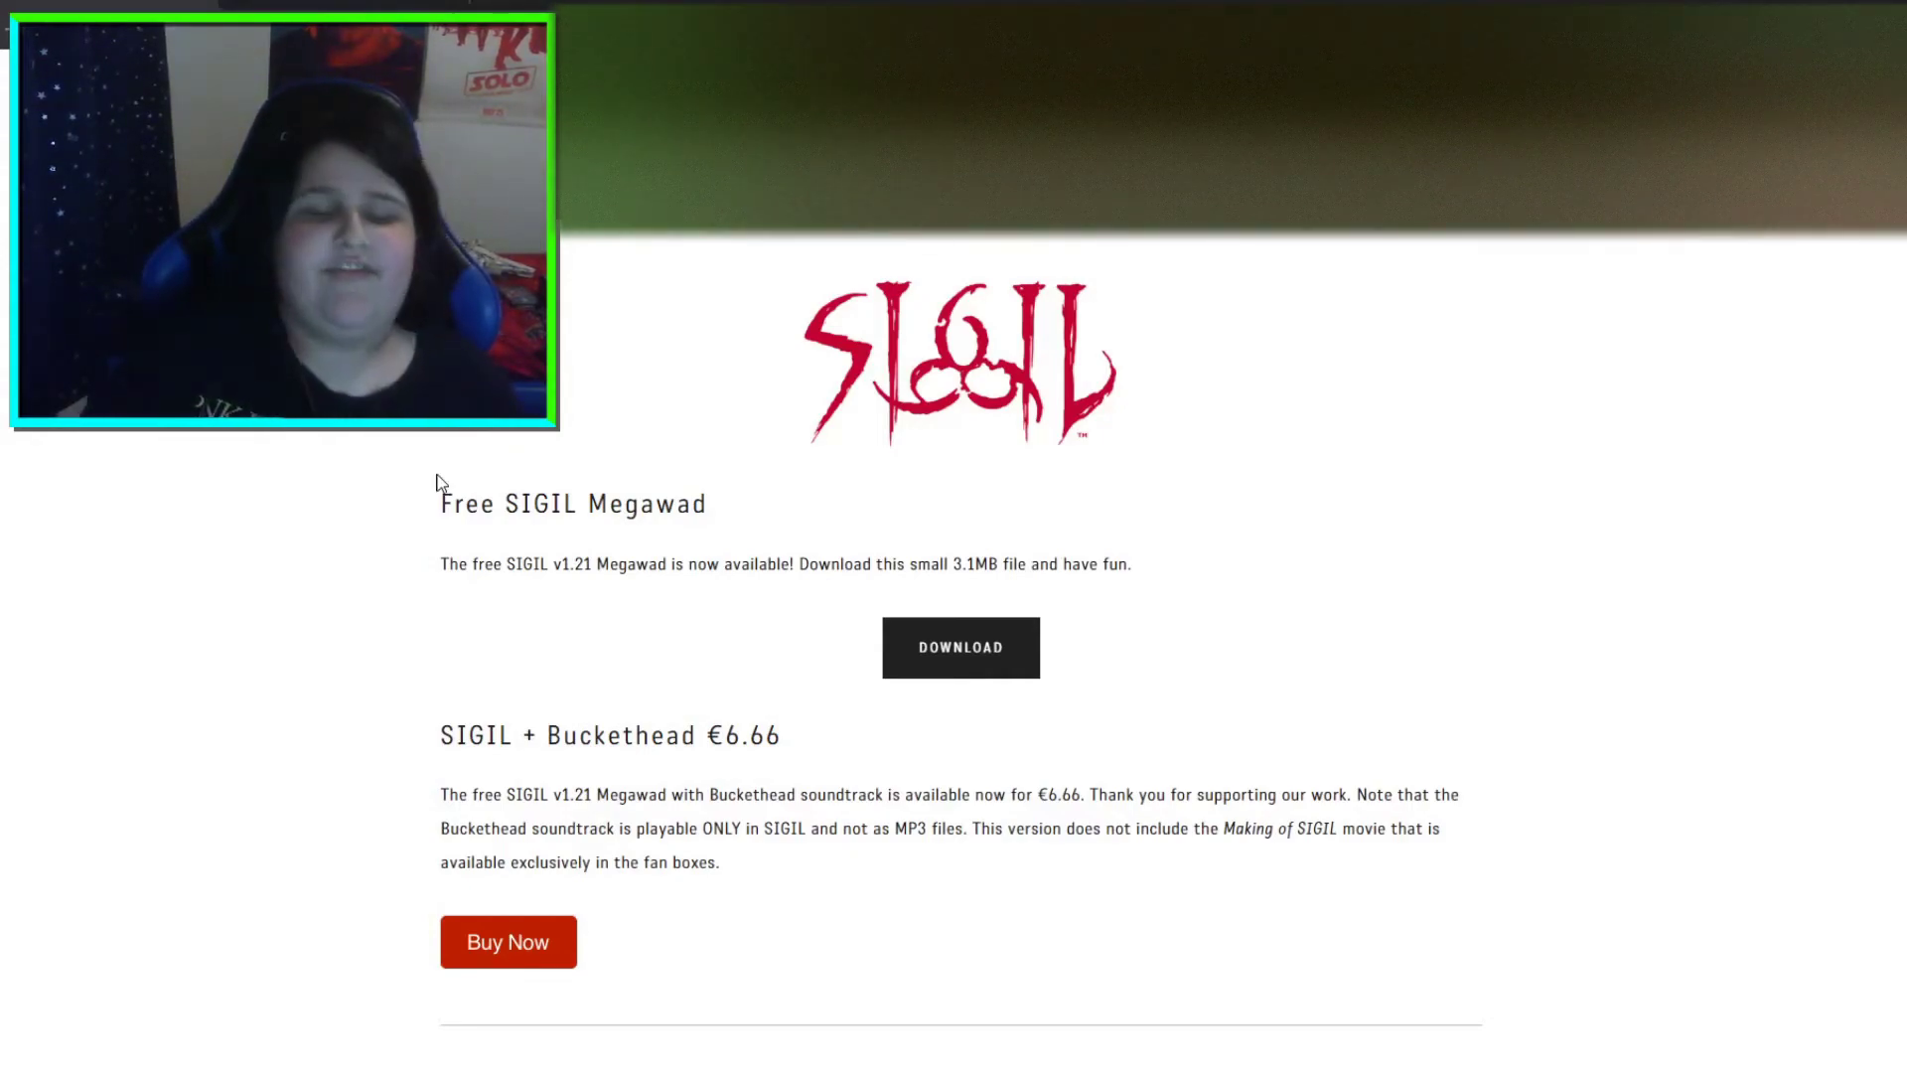
Examine the SIGIL download page, including the free Megawad, the Buckethead edition and the wallpaper and big box sections
{"action": "scroll", "coordinate": [442, 484], "scroll_direction": "down", "scroll_amount": 1}
{"action": "left_click_drag", "start_coordinate": [443, 594], "coordinate": [692, 594]}
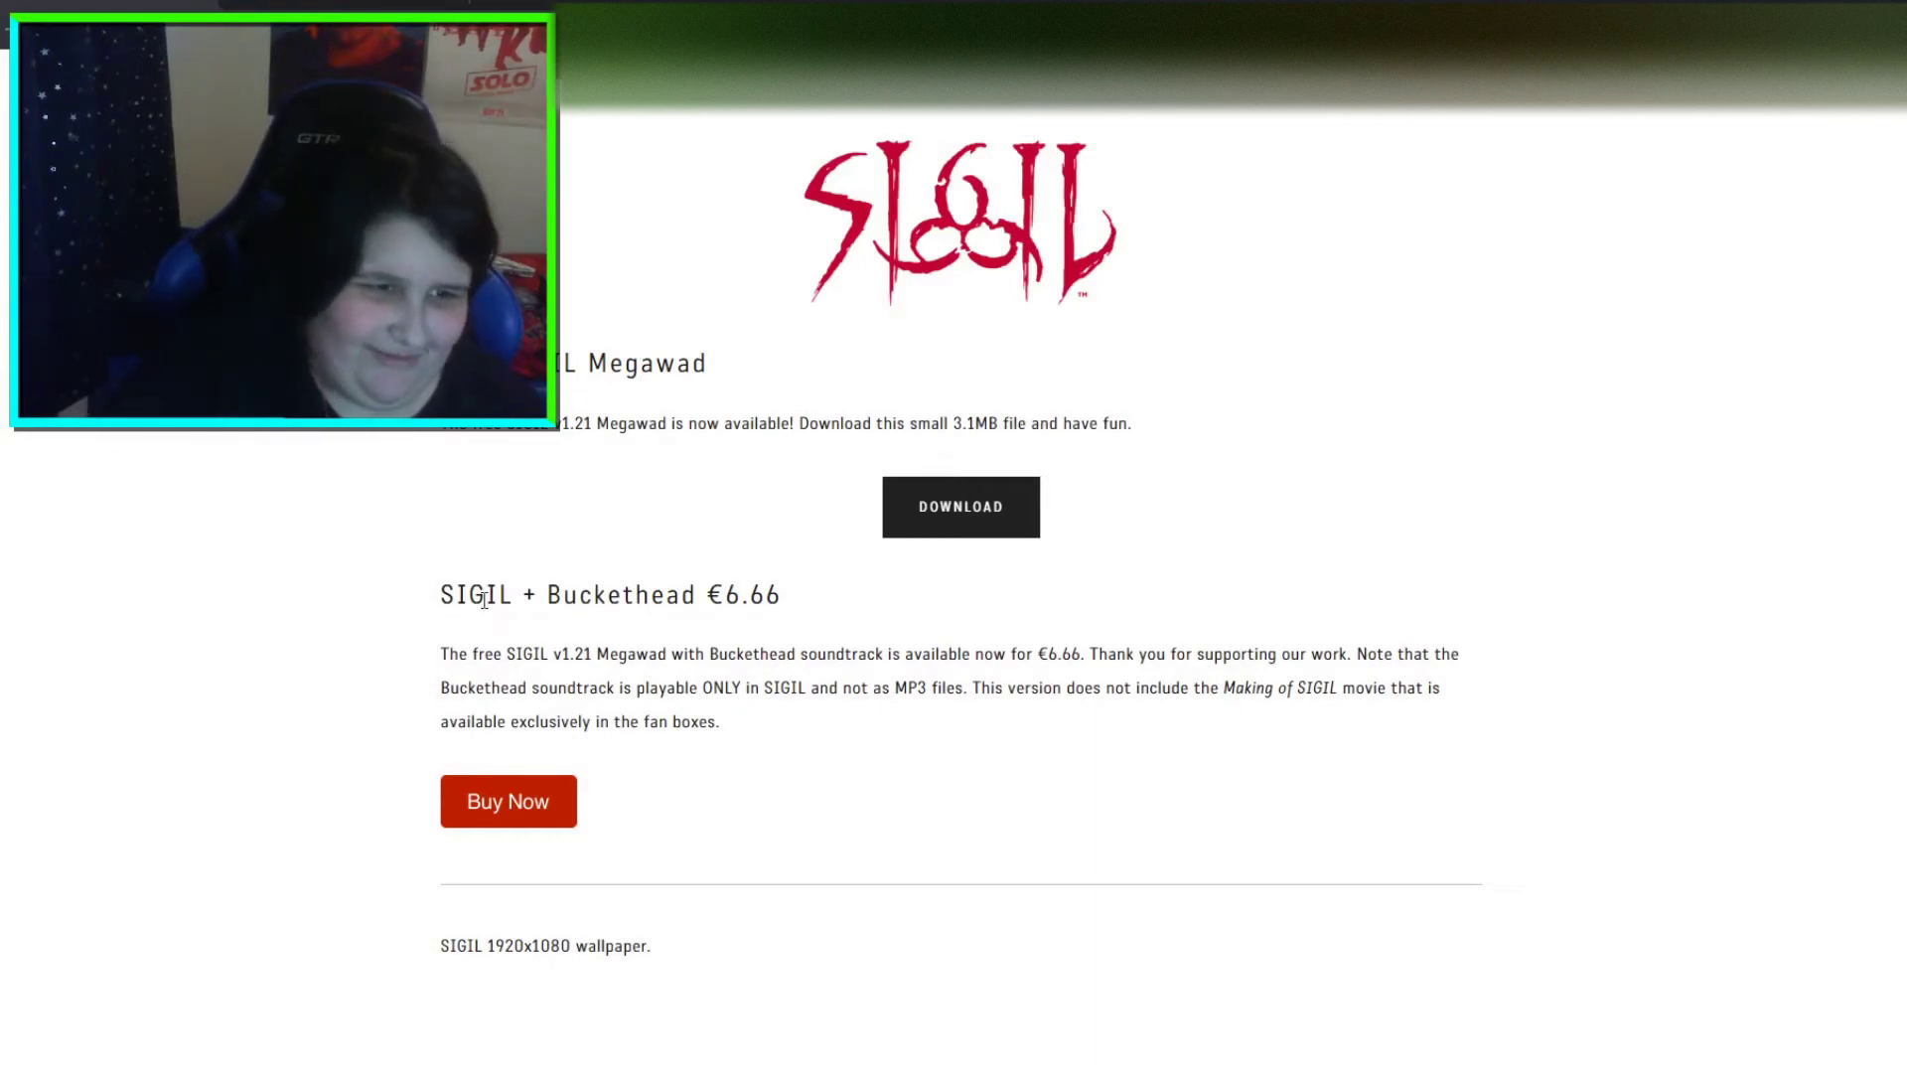
{"action": "left_click_drag", "start_coordinate": [446, 598], "coordinate": [622, 594]}
{"action": "left_click", "coordinate": [682, 594]}
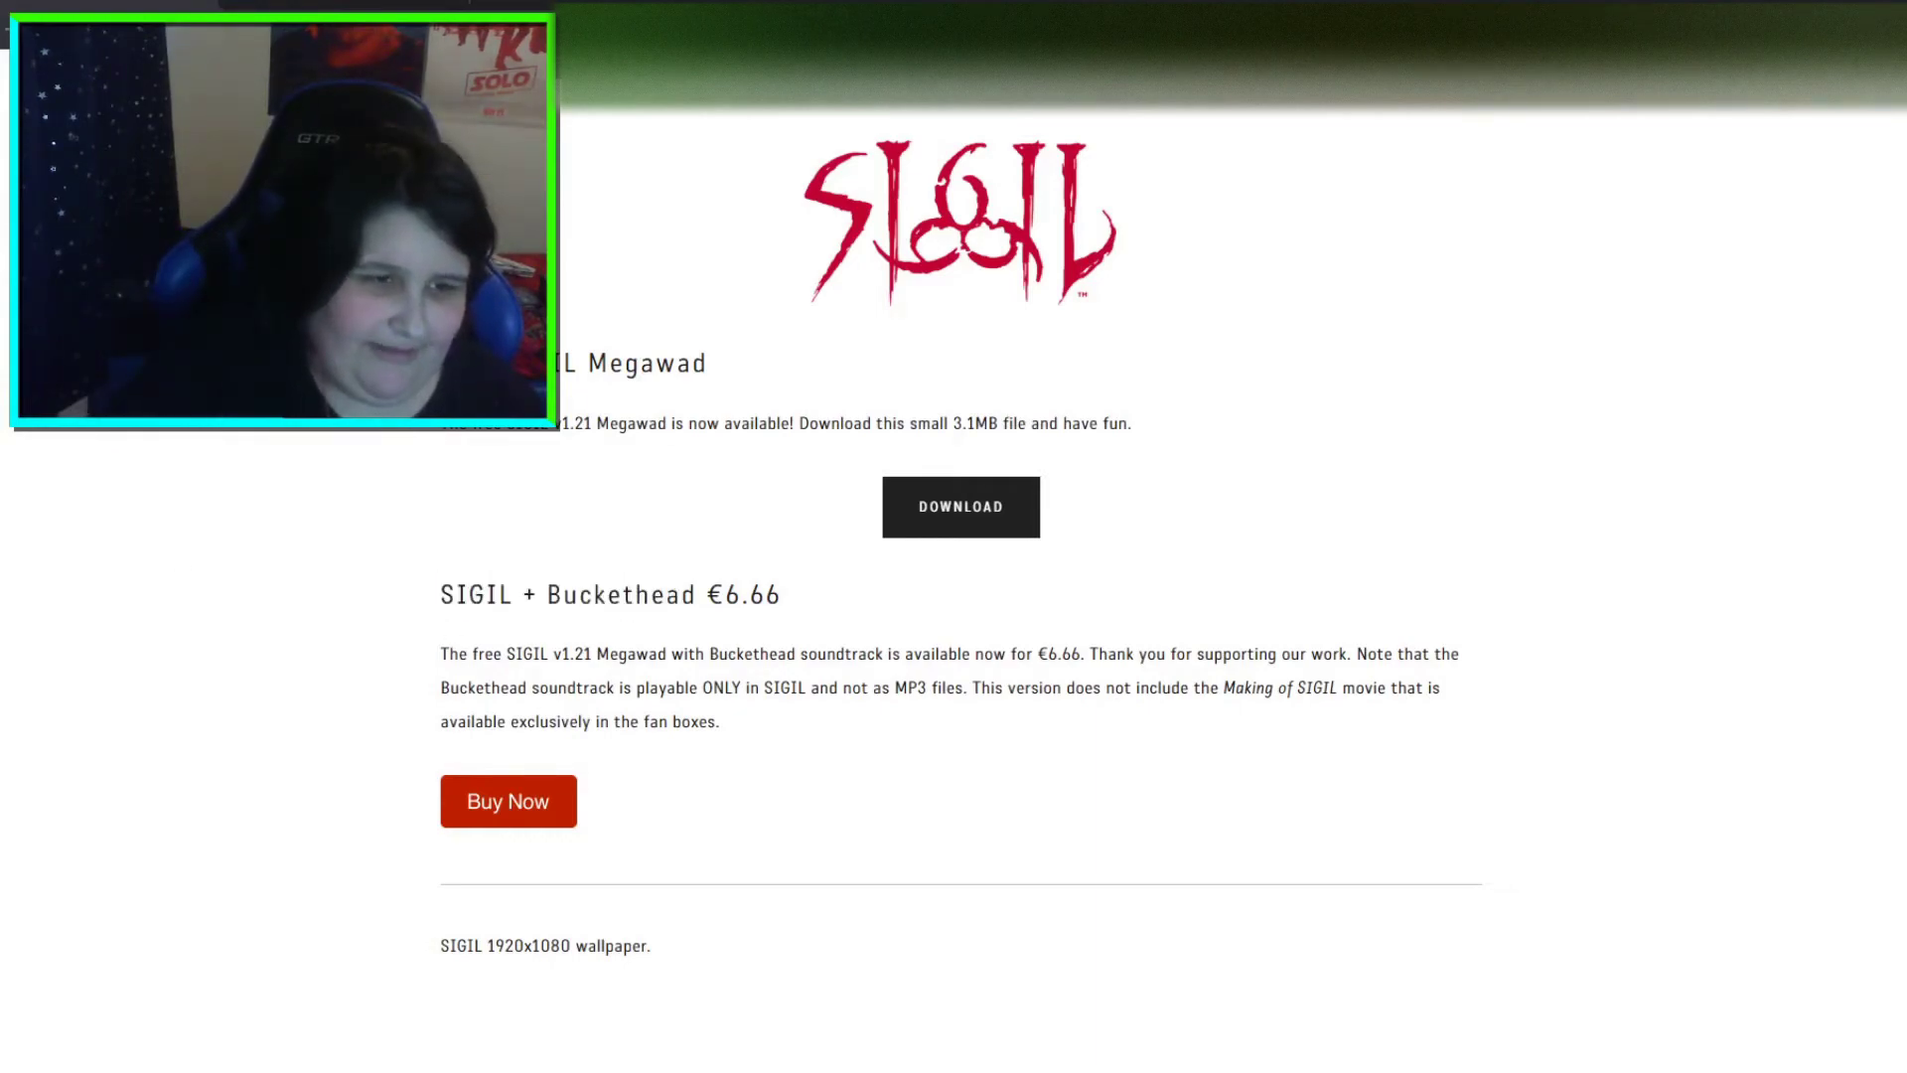
{"action": "scroll", "coordinate": [2, 597], "scroll_direction": "down", "scroll_amount": 4}
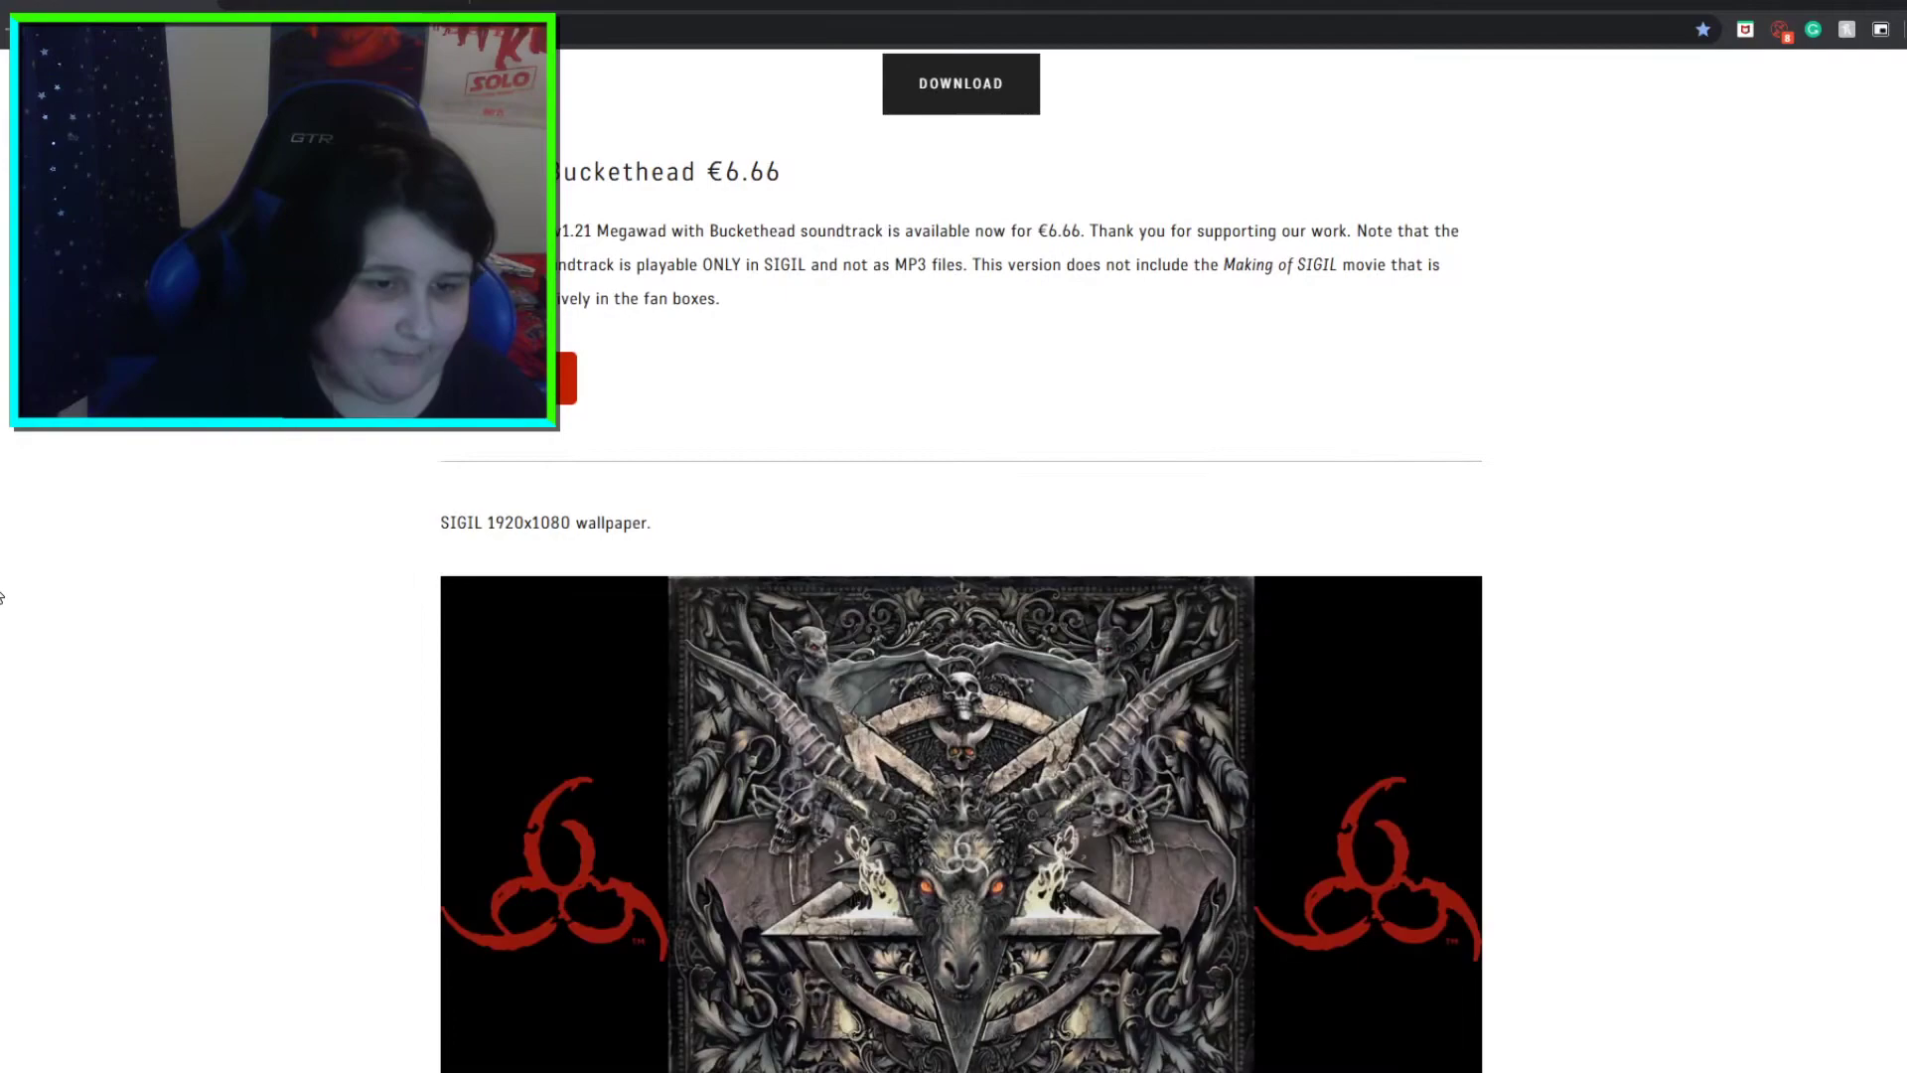
{"action": "scroll", "coordinate": [2, 596], "scroll_direction": "down", "scroll_amount": 20}
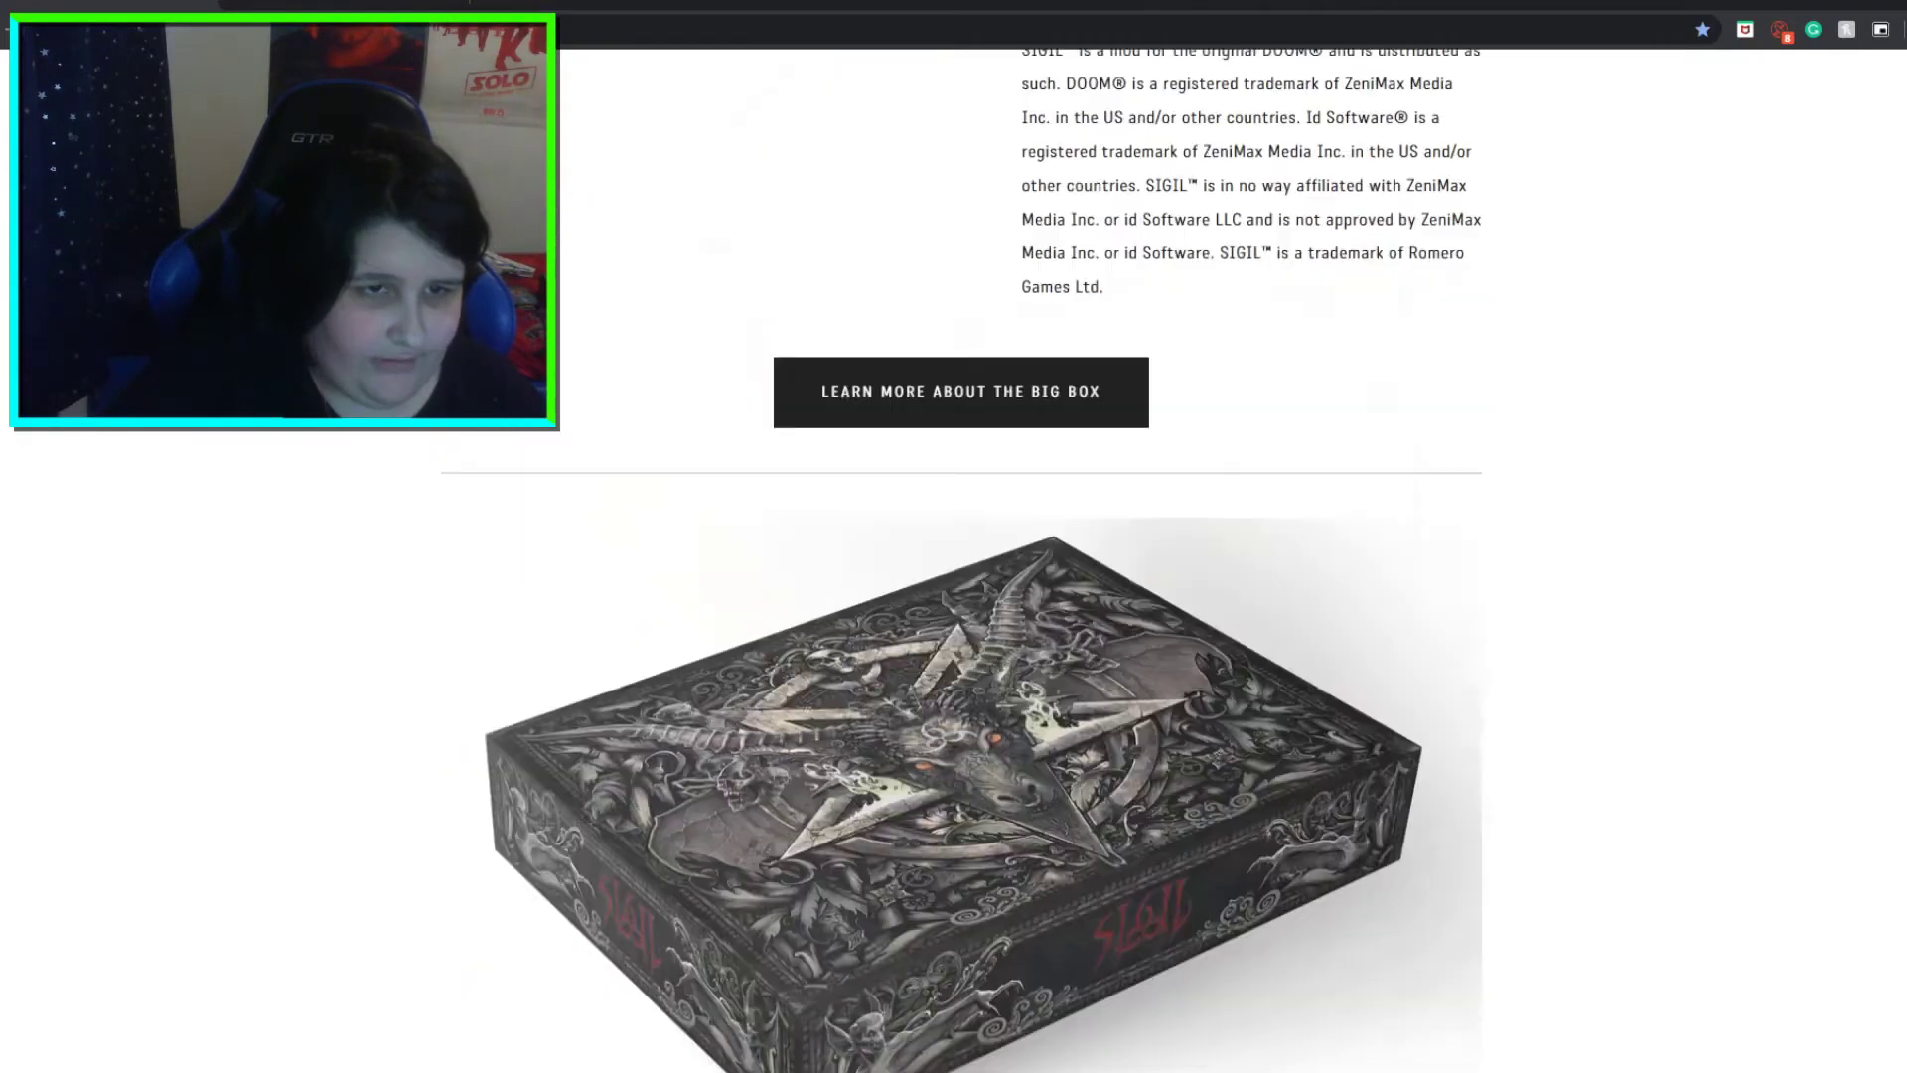
{"action": "scroll", "coordinate": [2, 596], "scroll_direction": "up", "scroll_amount": 20}
{"action": "scroll", "coordinate": [211, 623], "scroll_direction": "down", "scroll_amount": 4}
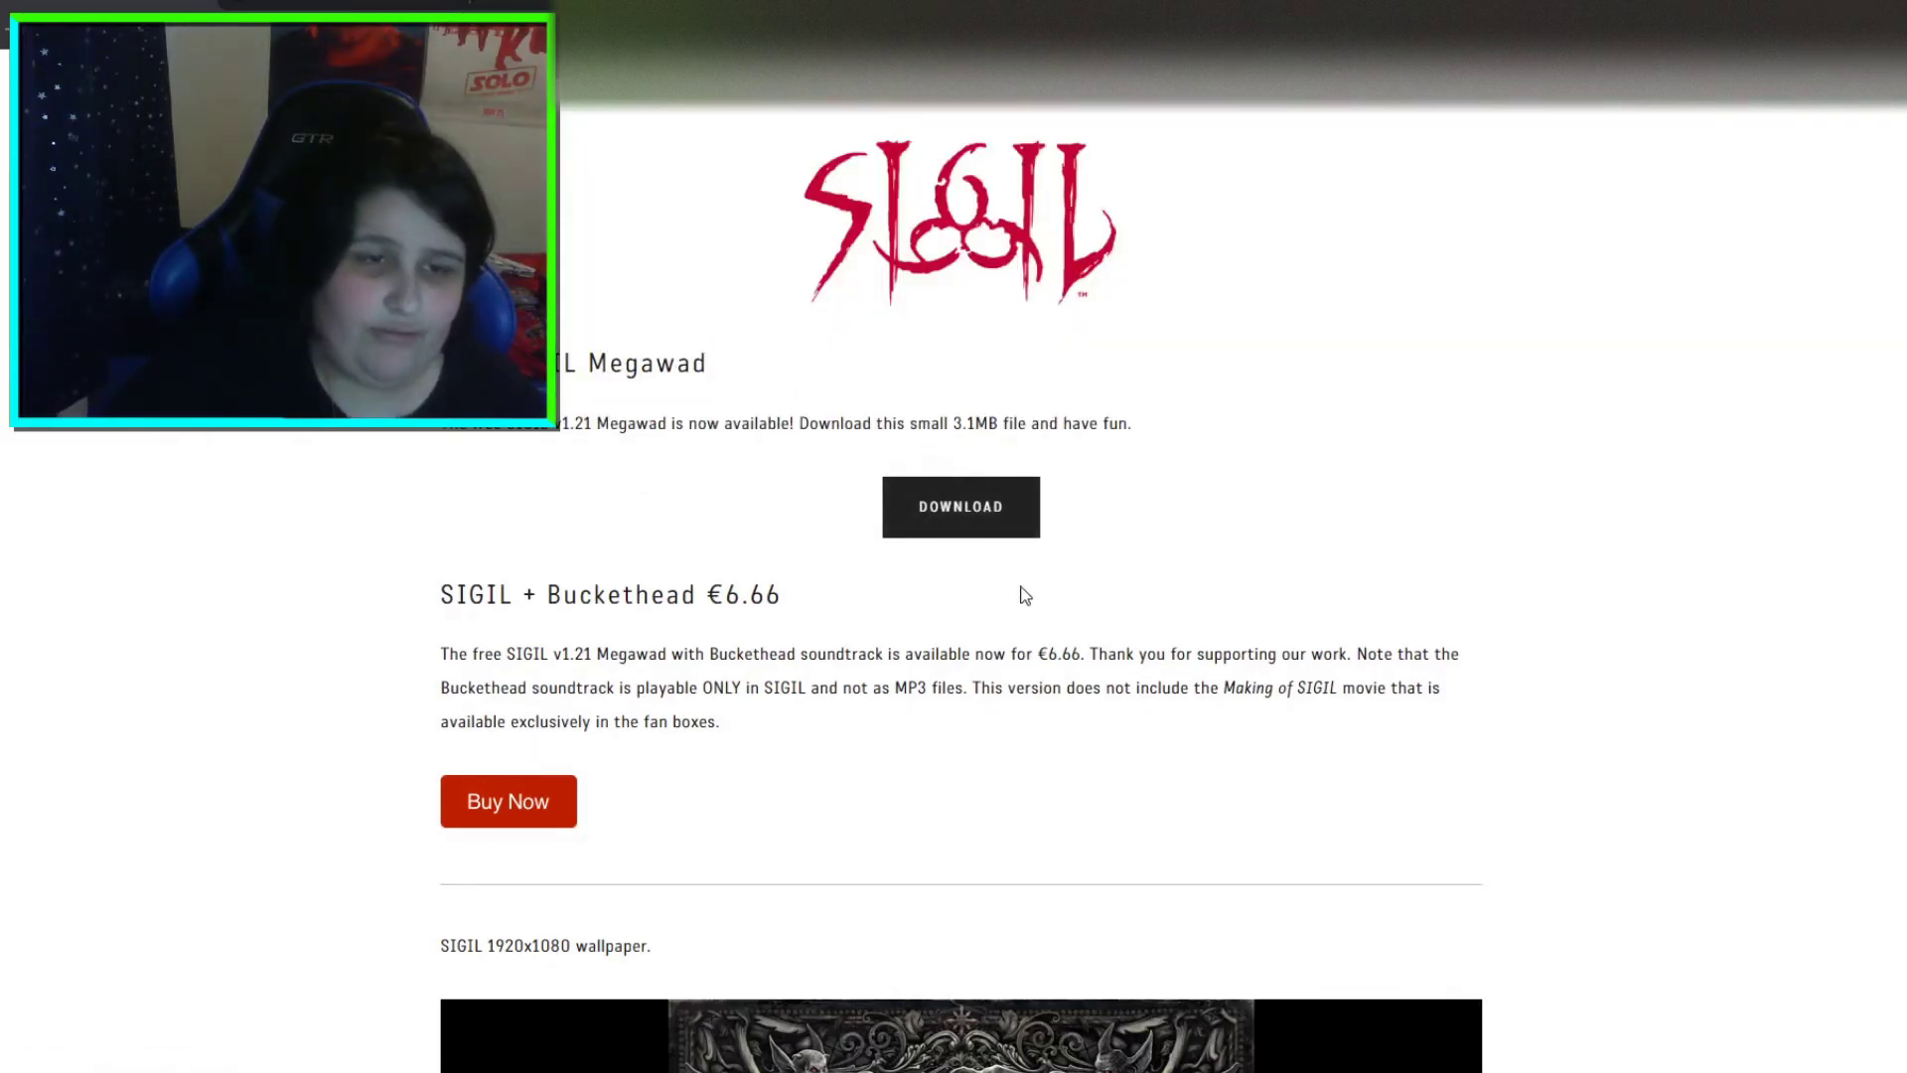
Download the free SIGIL v1.21 Megawad and place the SIGIL_v1_21 (3) archive on the desktop
{"action": "left_click", "coordinate": [991, 509]}
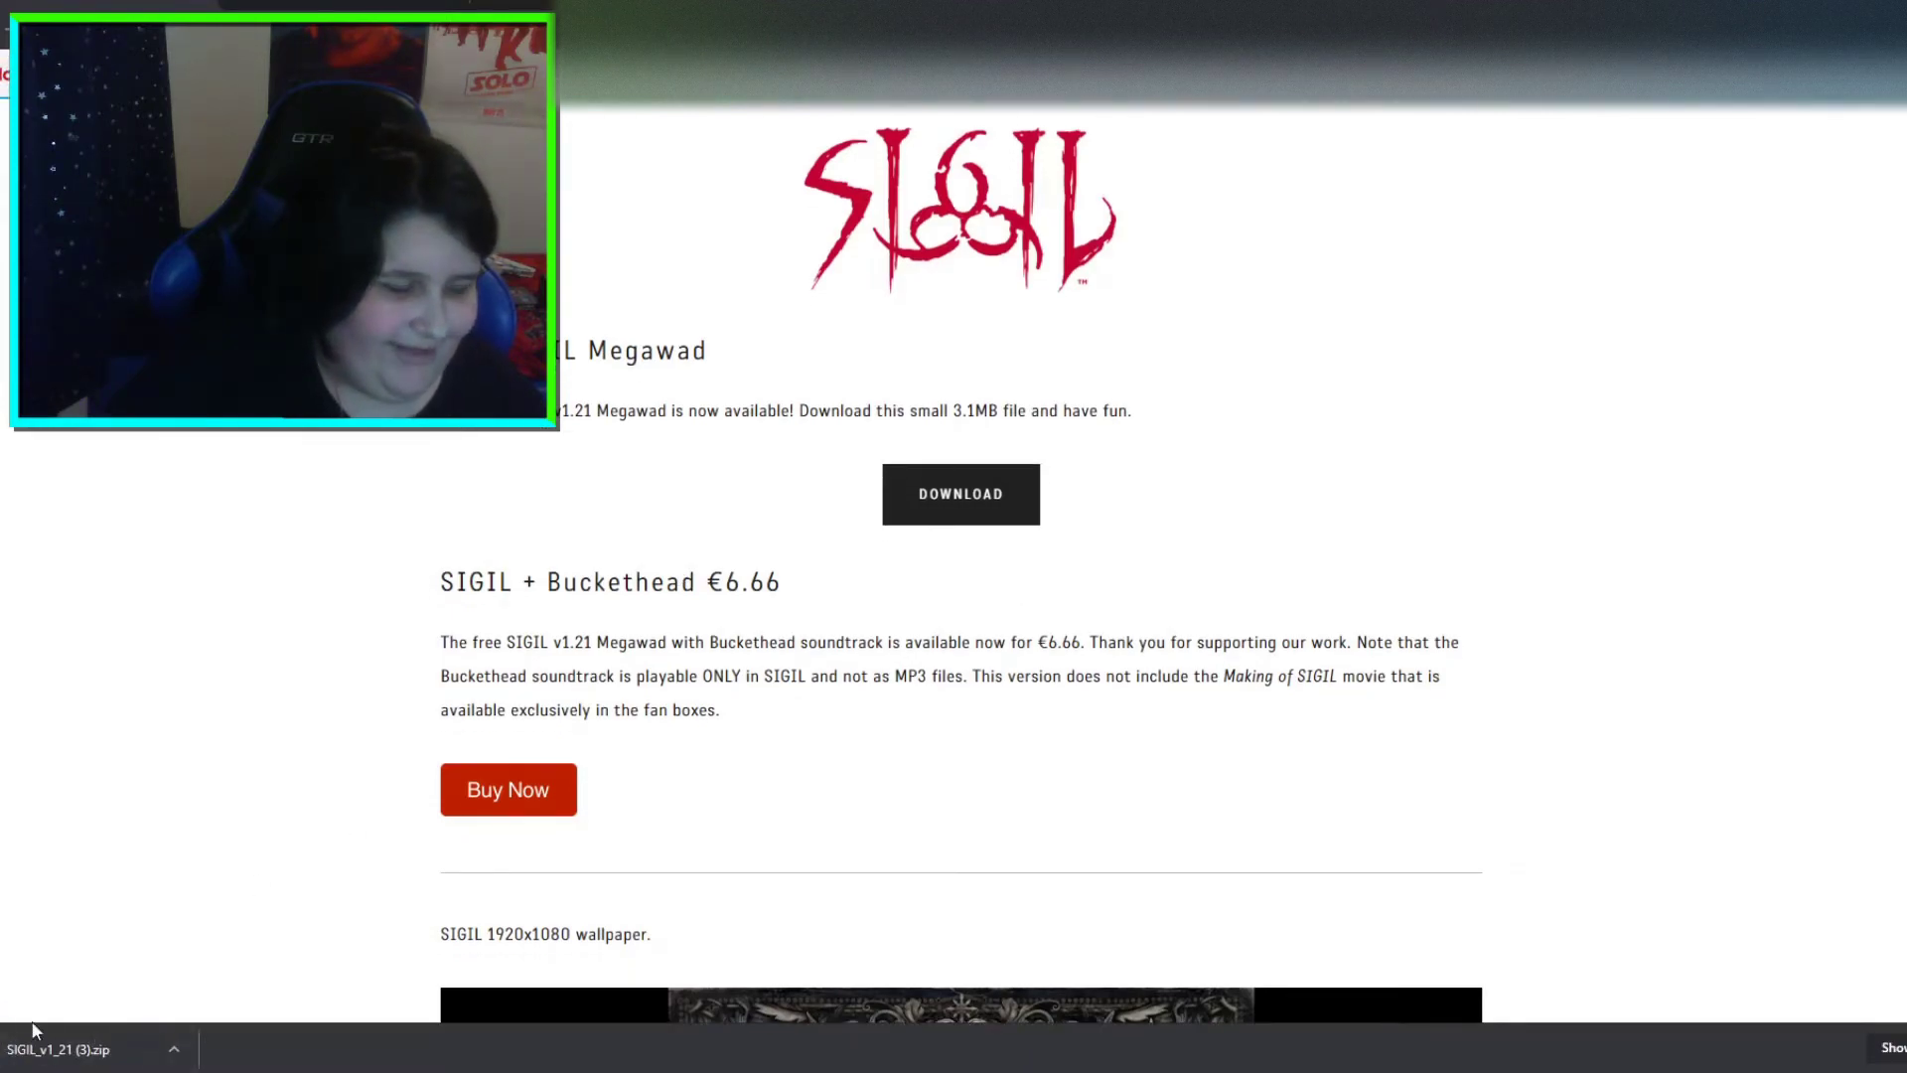
{"action": "key", "text": "super+Down"}
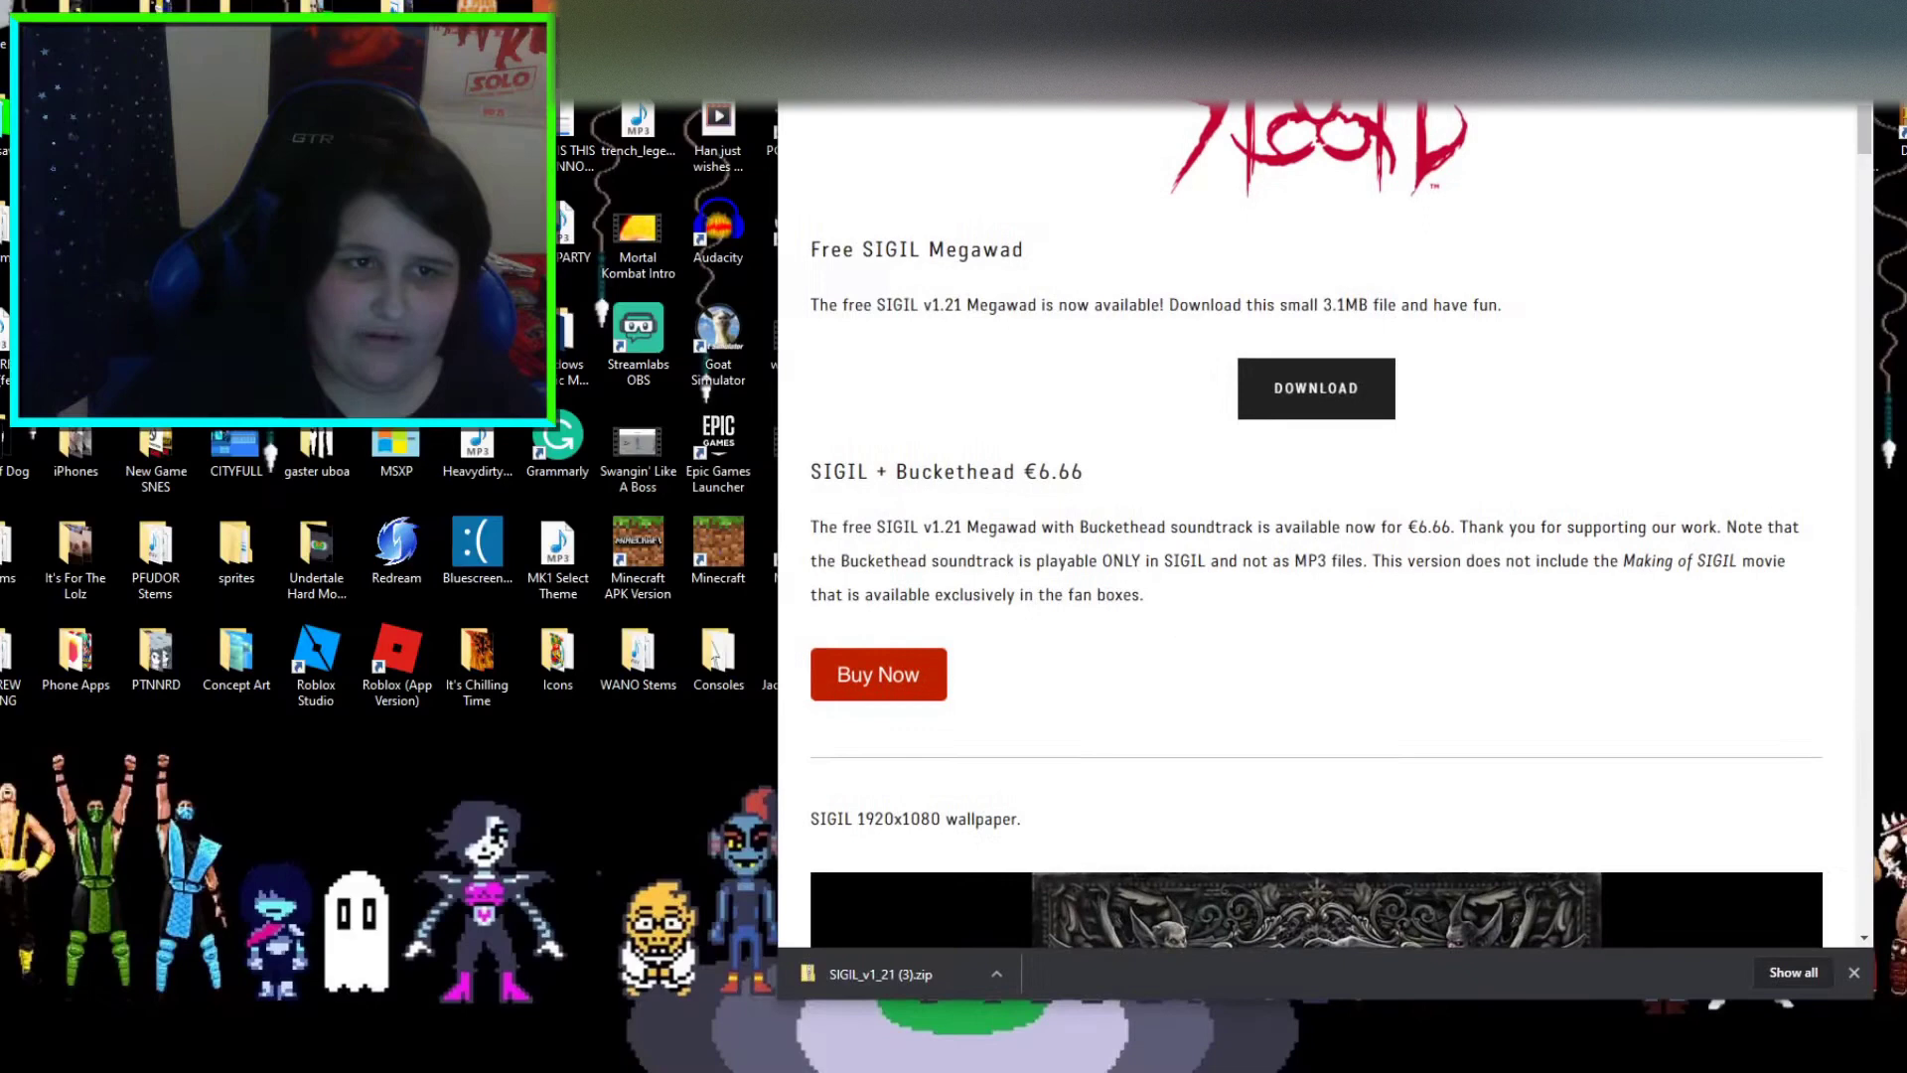
{"action": "left_click_drag", "start_coordinate": [908, 985], "coordinate": [80, 894]}
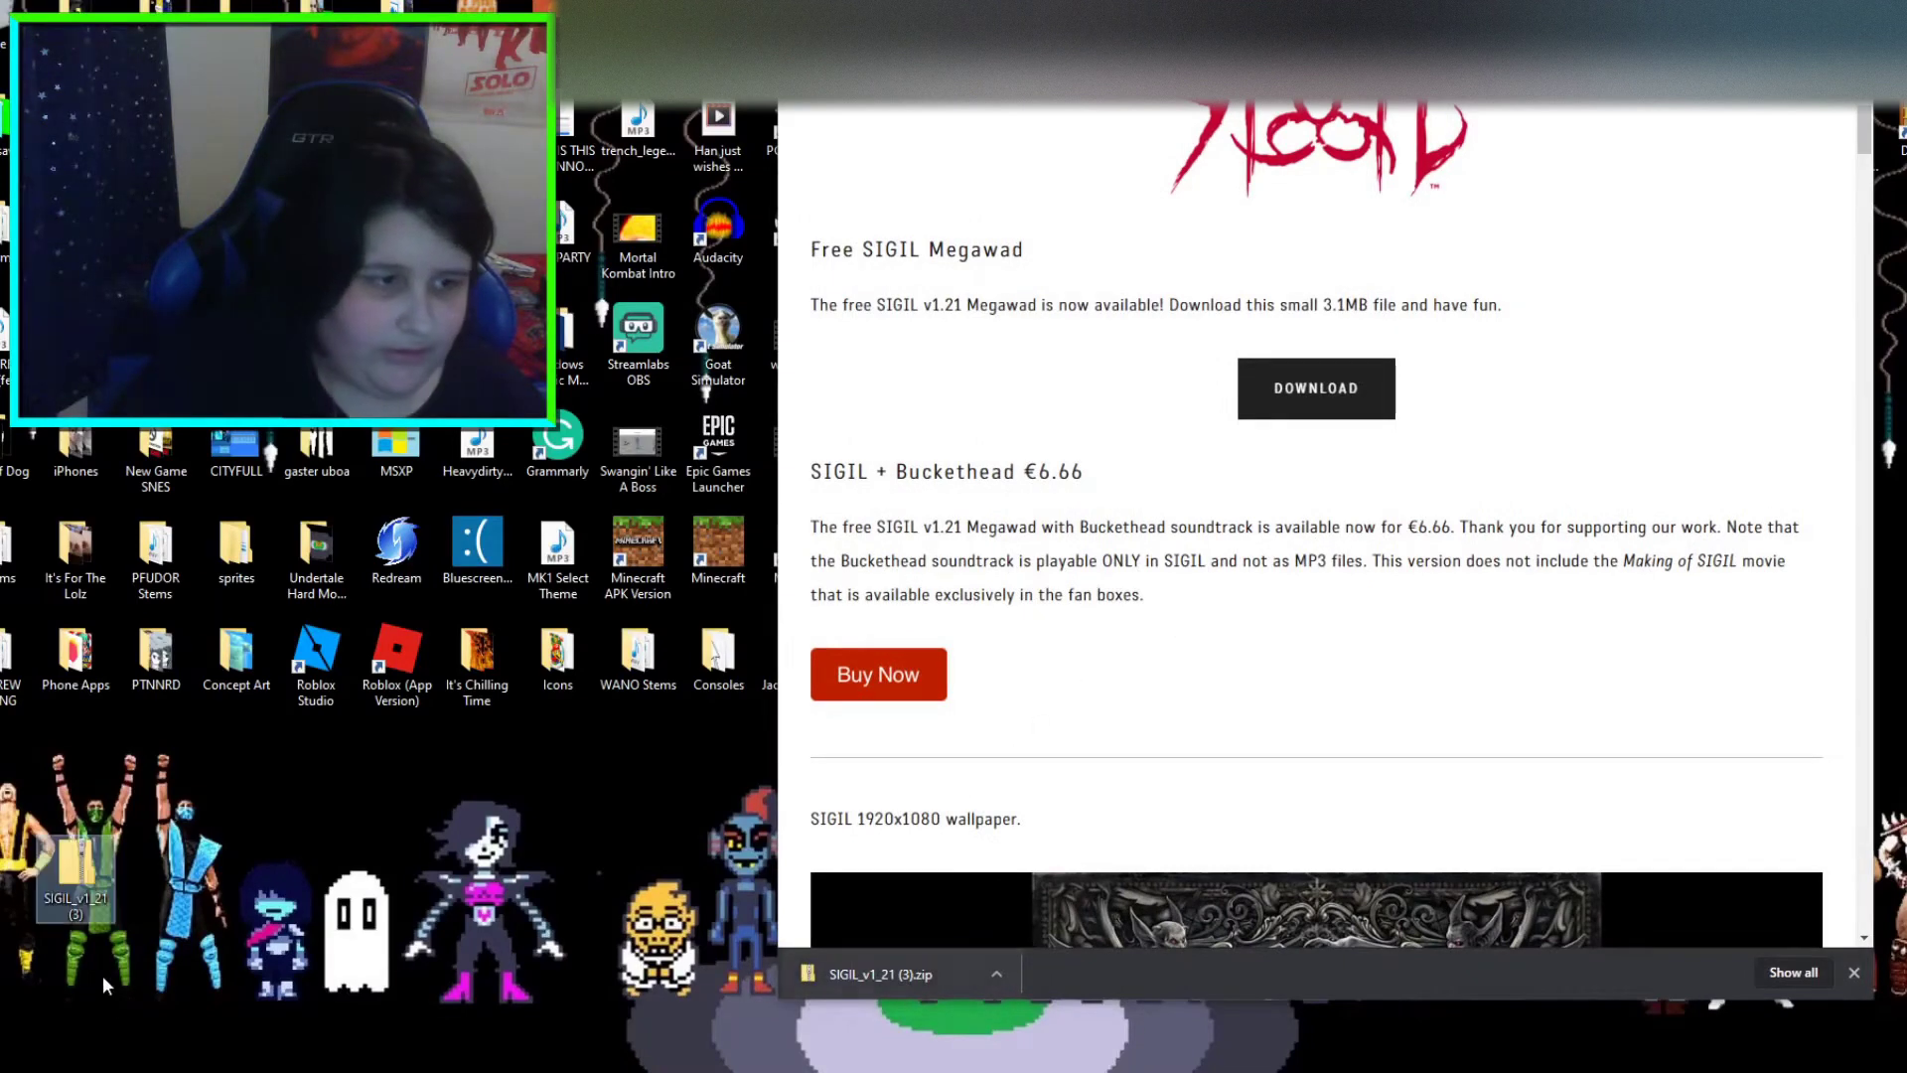
Extract the SIGIL_v1_21 (3) archive to its own folder on the desktop and dismiss the leftover folder window and downloads bar
{"action": "right_click", "coordinate": [83, 905]}
{"action": "left_click", "coordinate": [159, 386]}
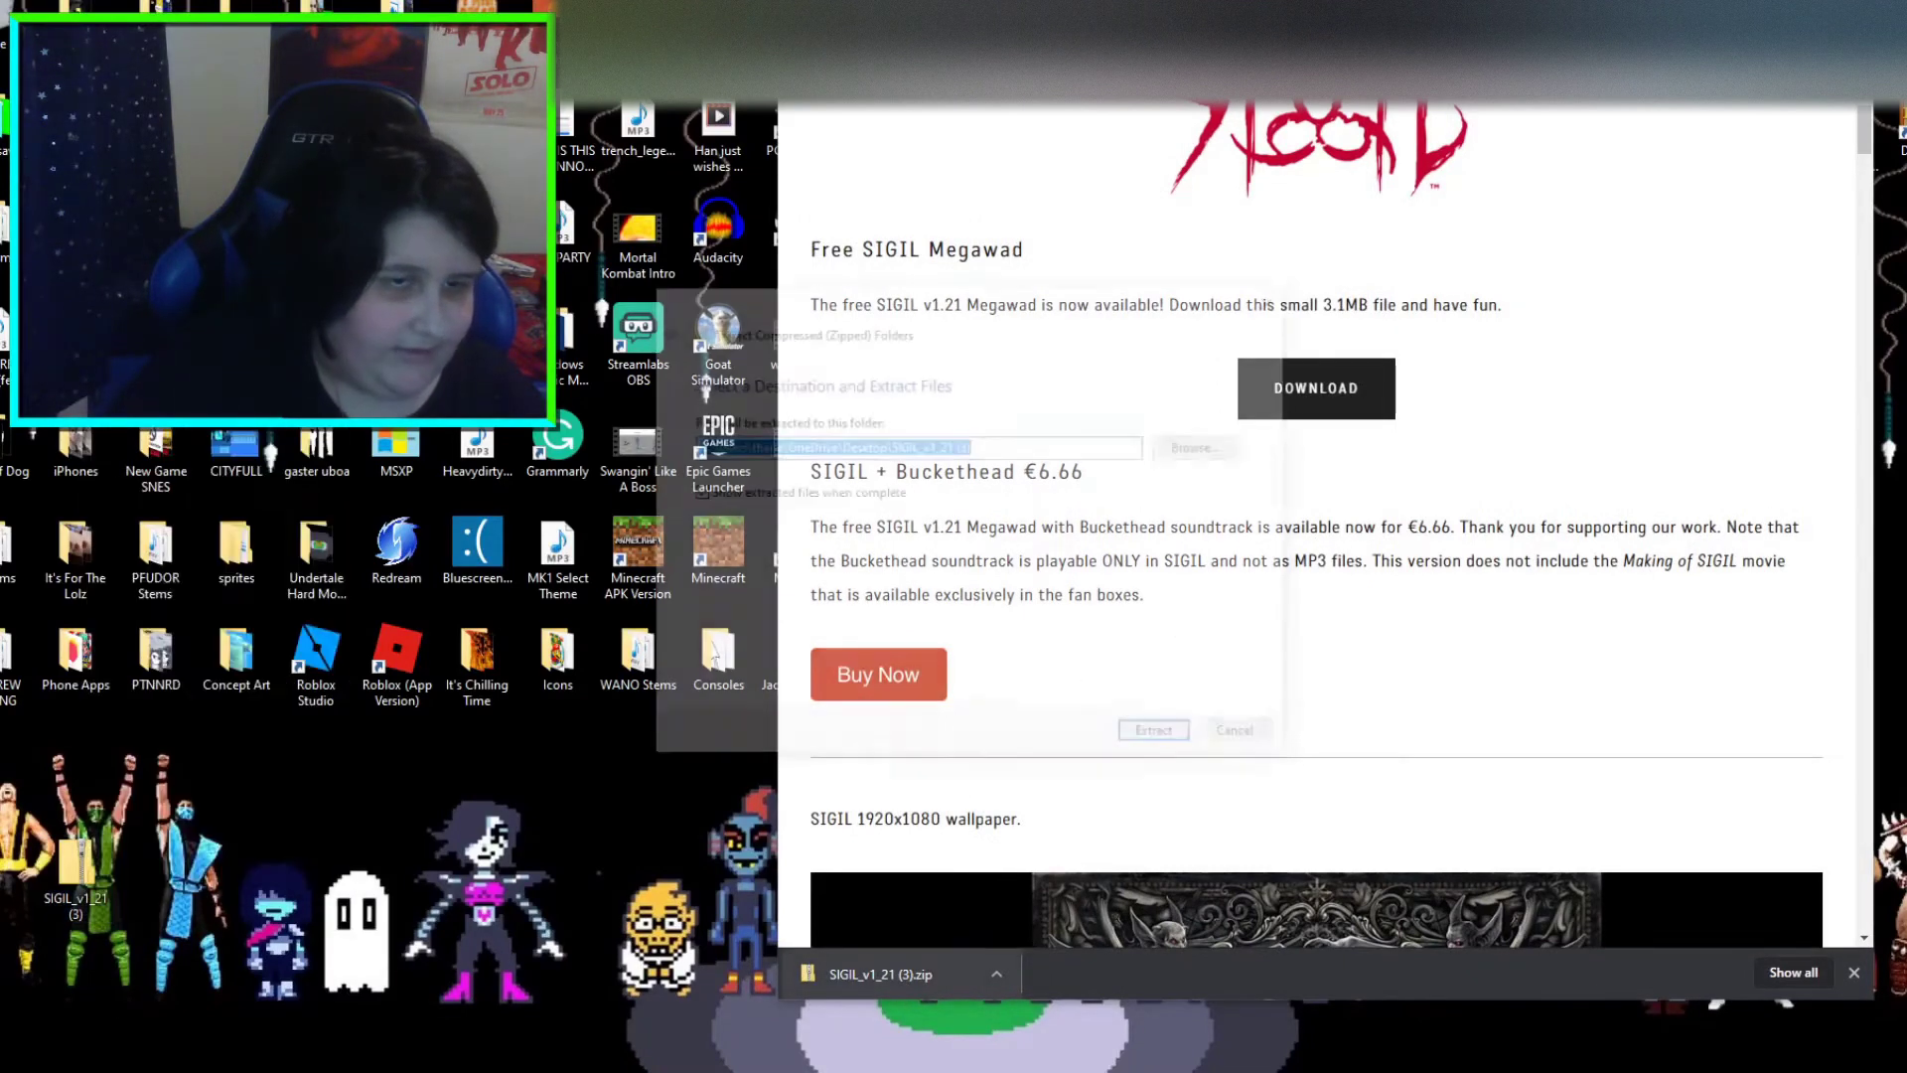
{"action": "left_click", "coordinate": [1161, 739]}
{"action": "left_click", "coordinate": [1487, 237]}
{"action": "left_click", "coordinate": [1853, 972]}
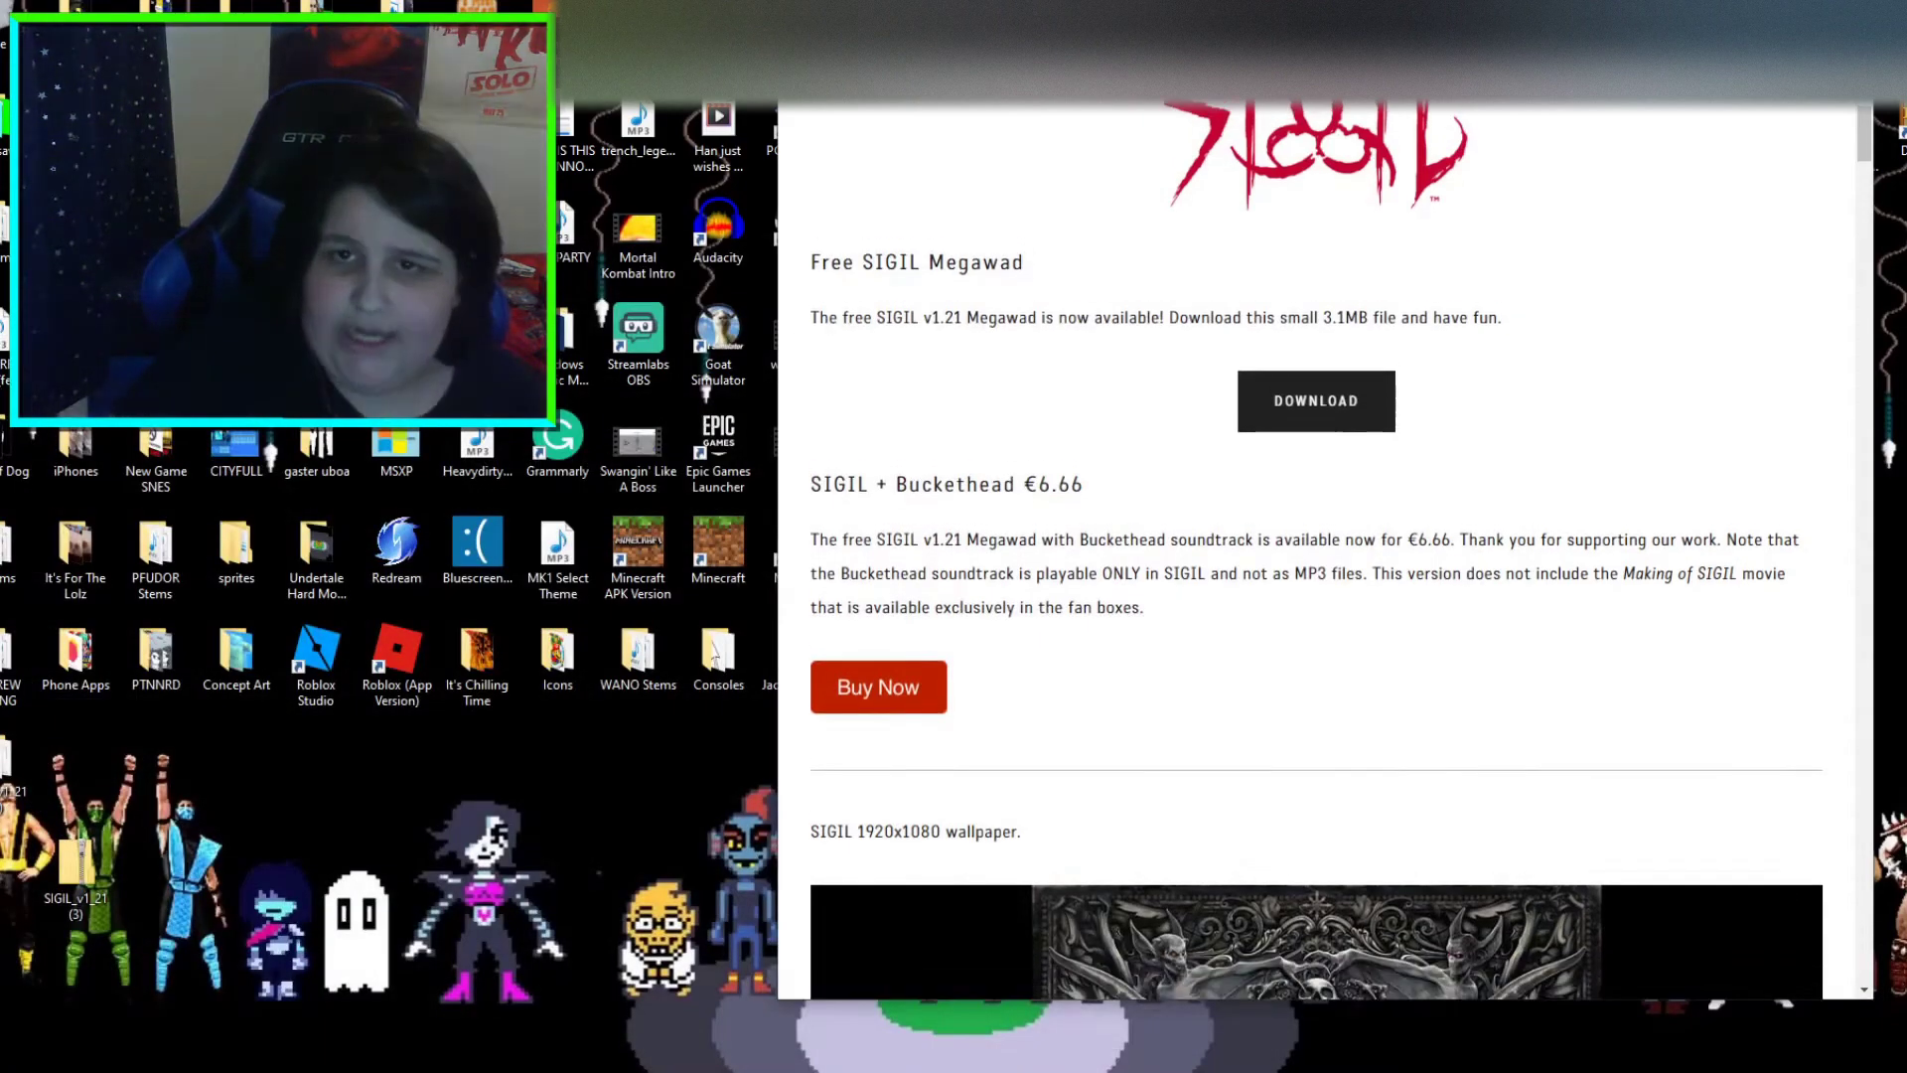
Download the 64-bit Windows build of GZDoom v4.3.3 from the ZDoom downloads page and place its archive on the desktop
{"action": "key", "text": "super+Up"}
{"action": "key", "text": "ctrl+Tab"}
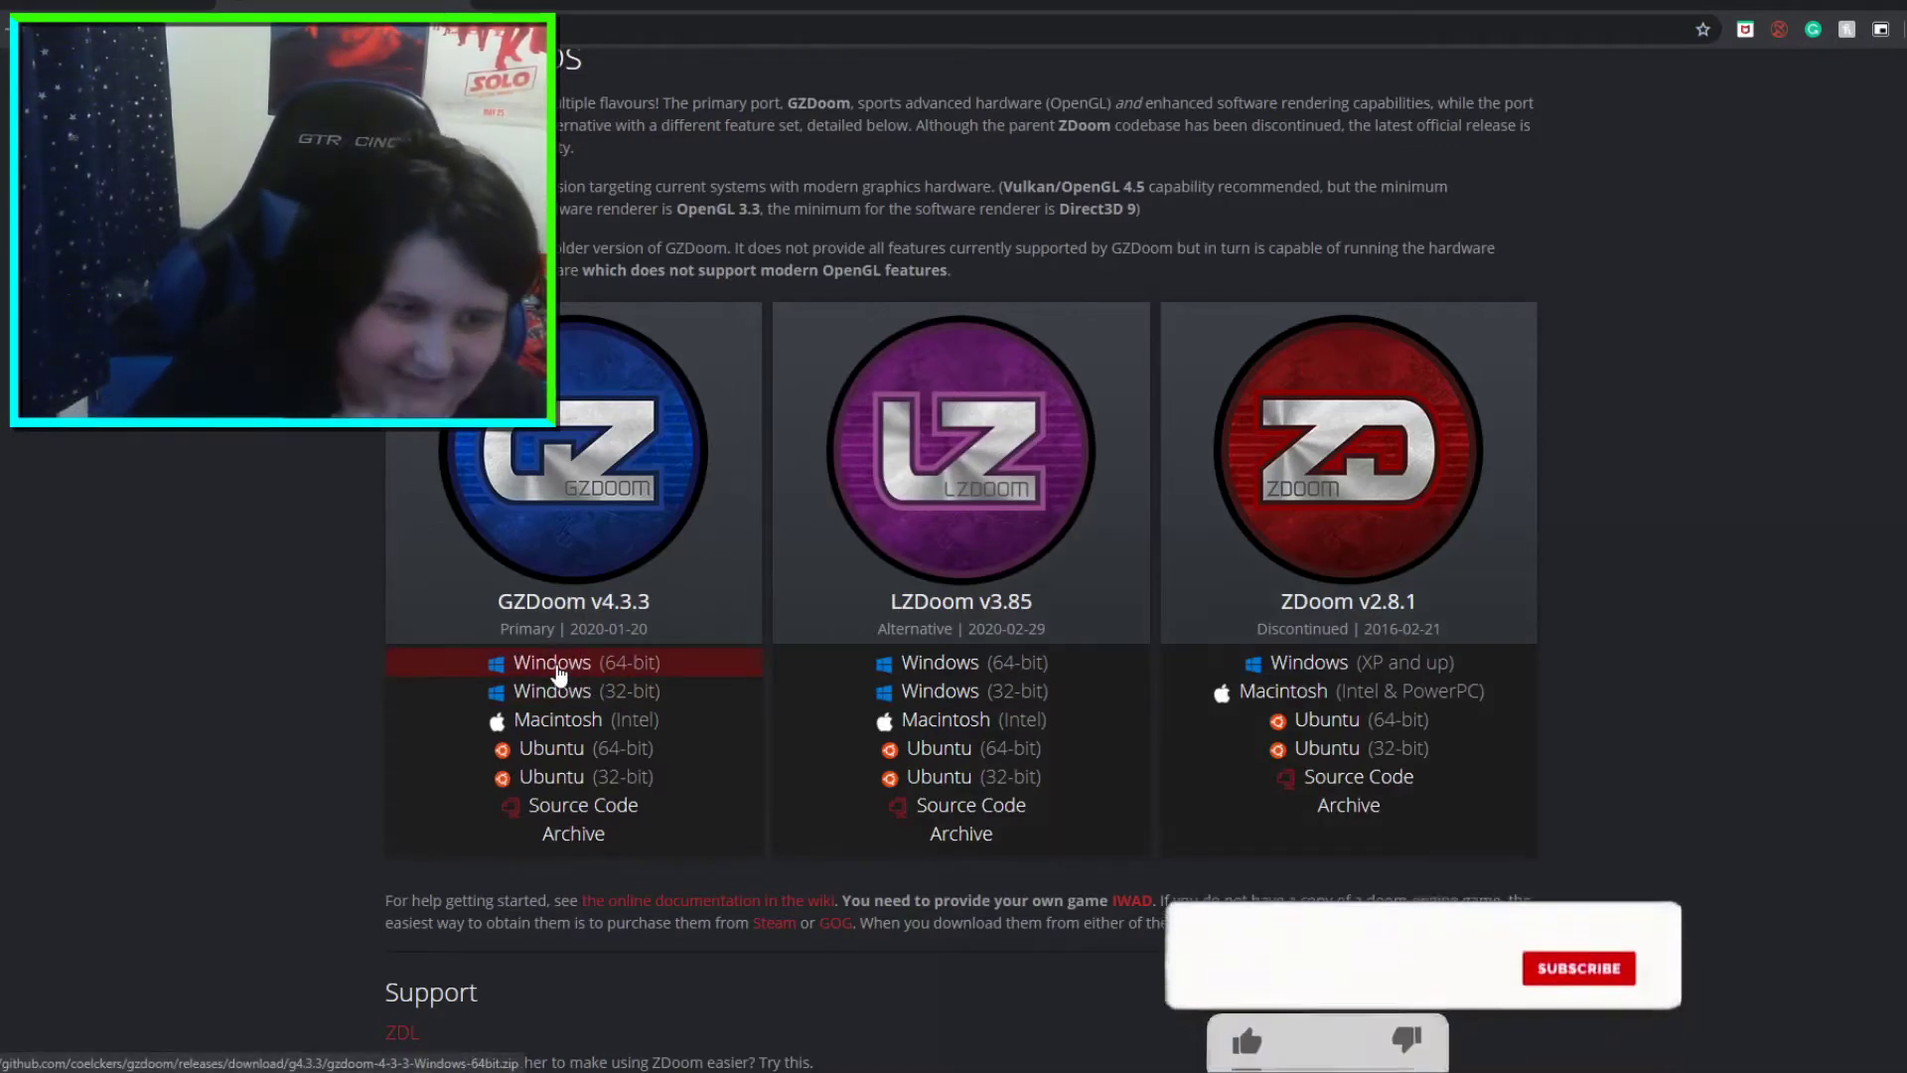
{"action": "left_click", "coordinate": [559, 673]}
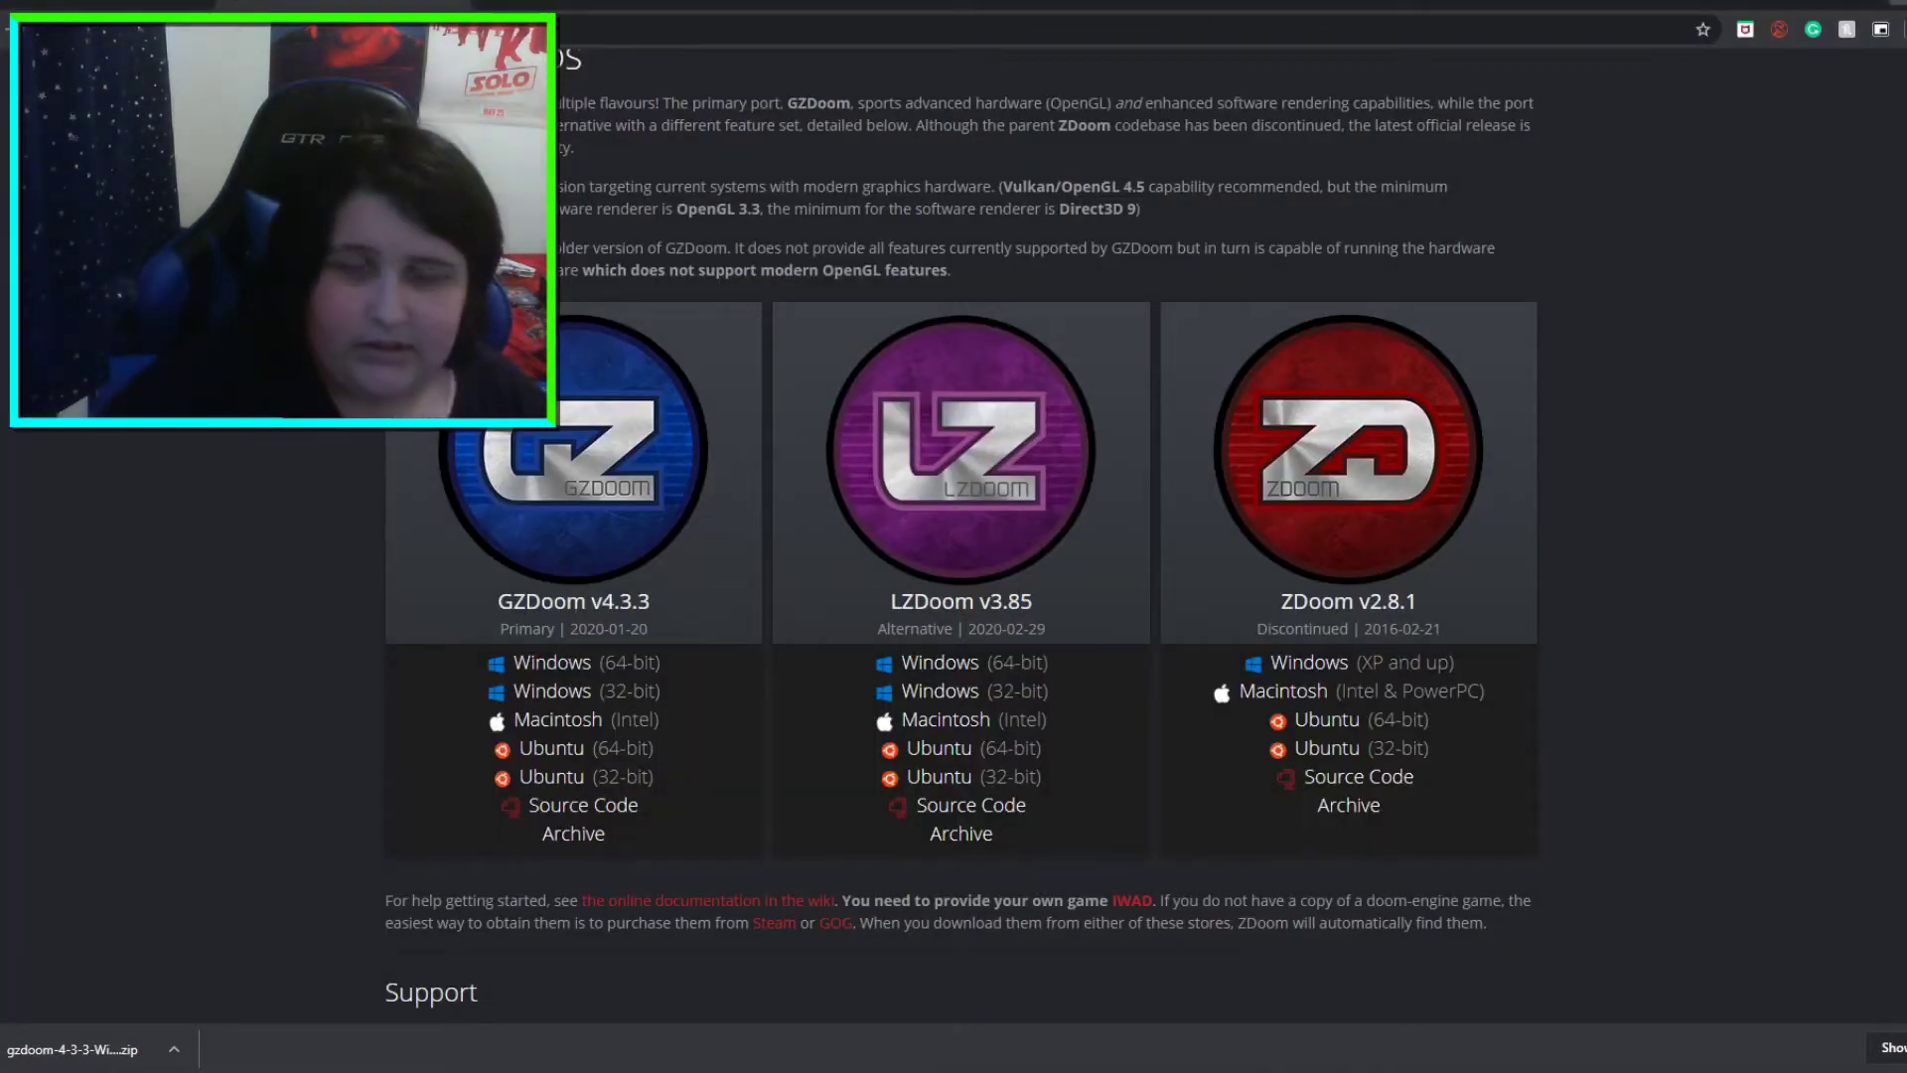
{"action": "key", "text": "super+Down"}
{"action": "left_click_drag", "start_coordinate": [884, 971], "coordinate": [387, 889]}
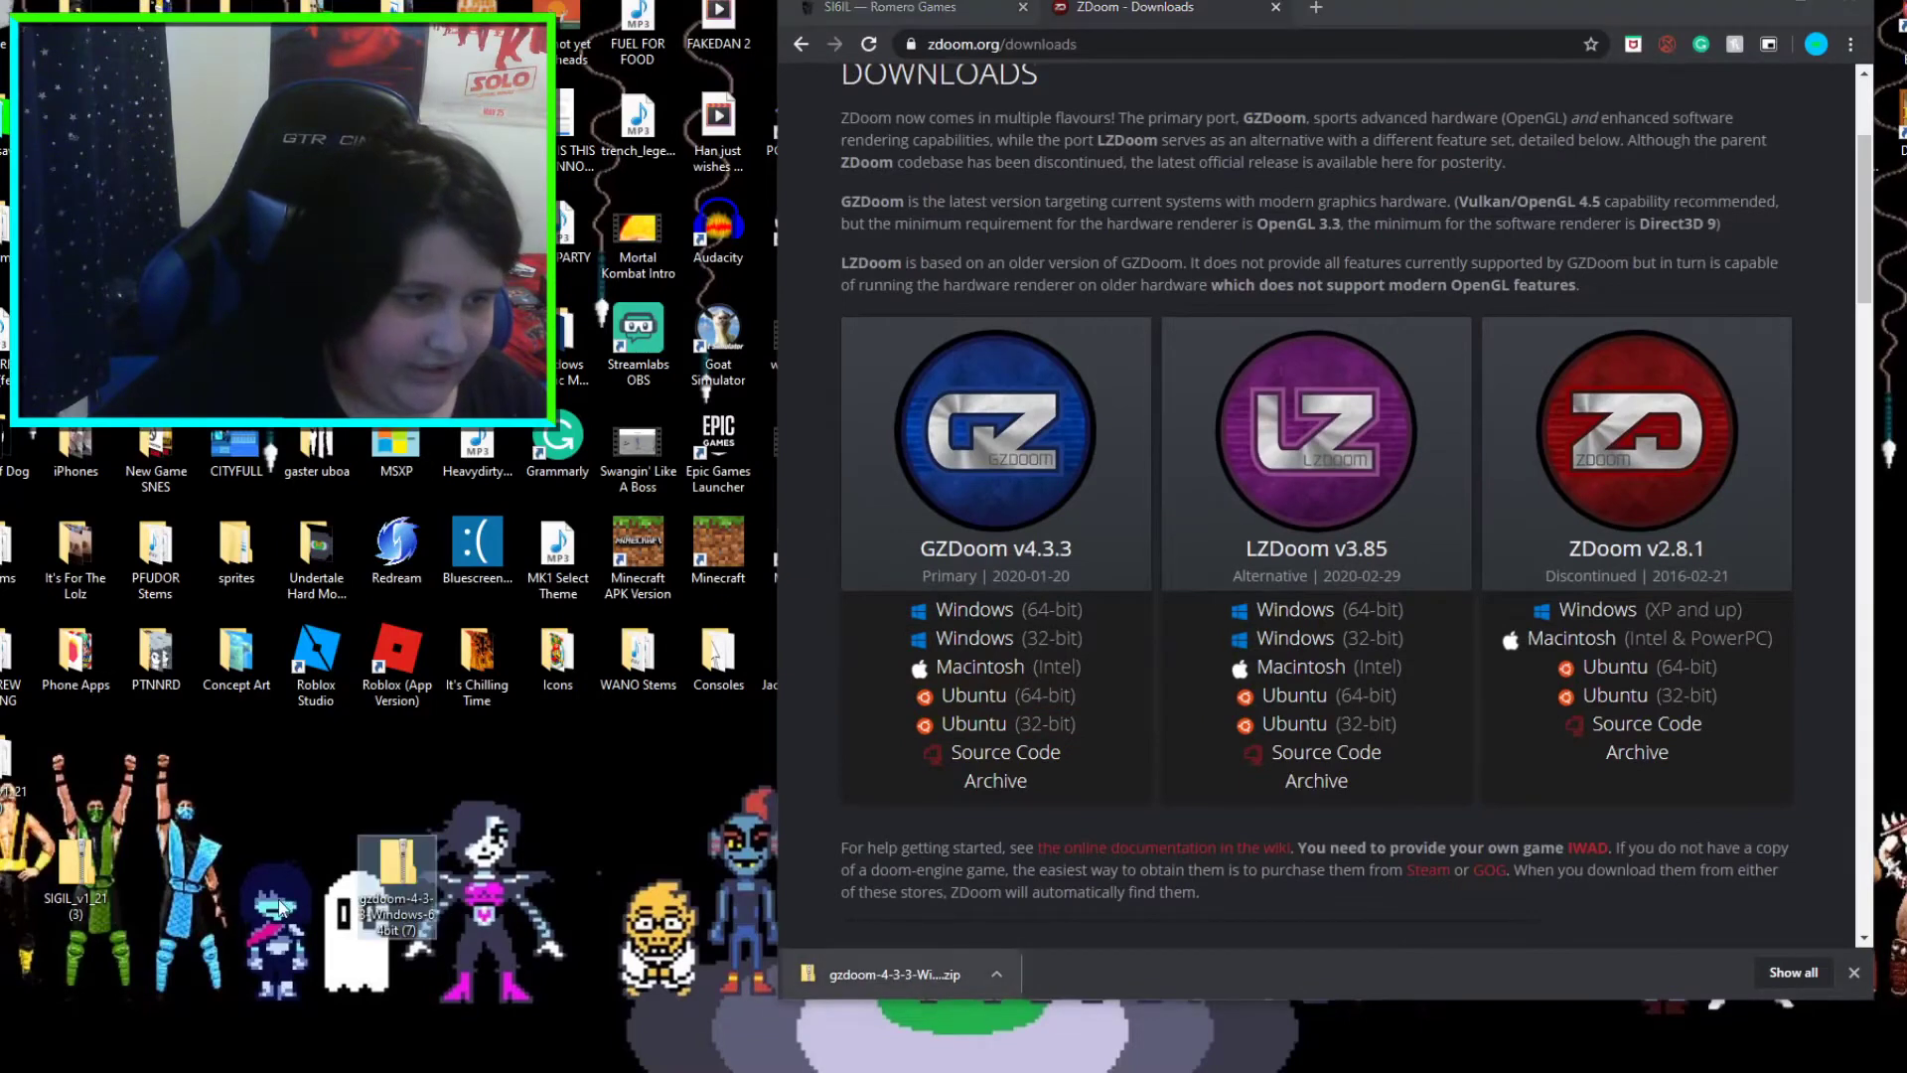
Delete the SIGIL_v1_21 (3) archive from the desktop and rename the GZDoom archive to sigilt
{"action": "right_click", "coordinate": [105, 886]}
{"action": "left_click", "coordinate": [149, 811]}
{"action": "right_click", "coordinate": [375, 880]}
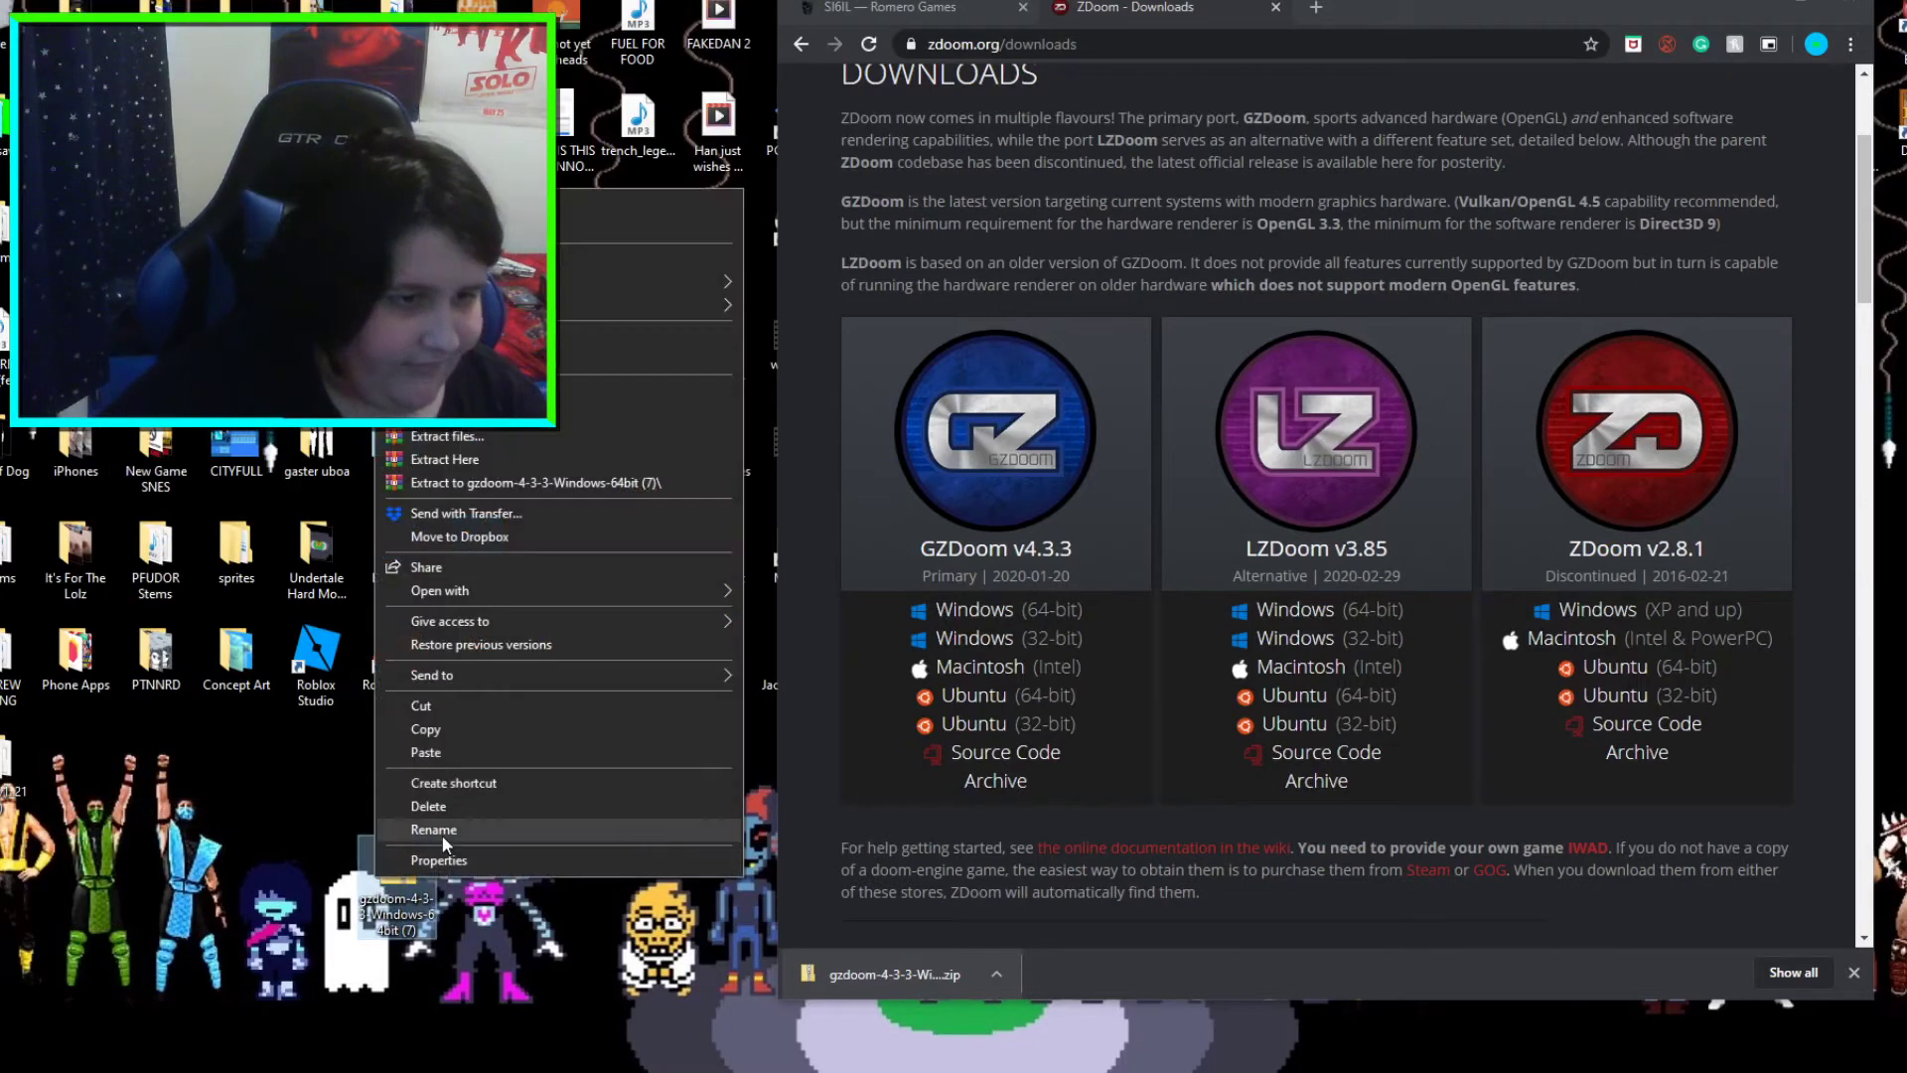
{"action": "left_click", "coordinate": [433, 829]}
{"action": "key", "text": "BackSpace"}
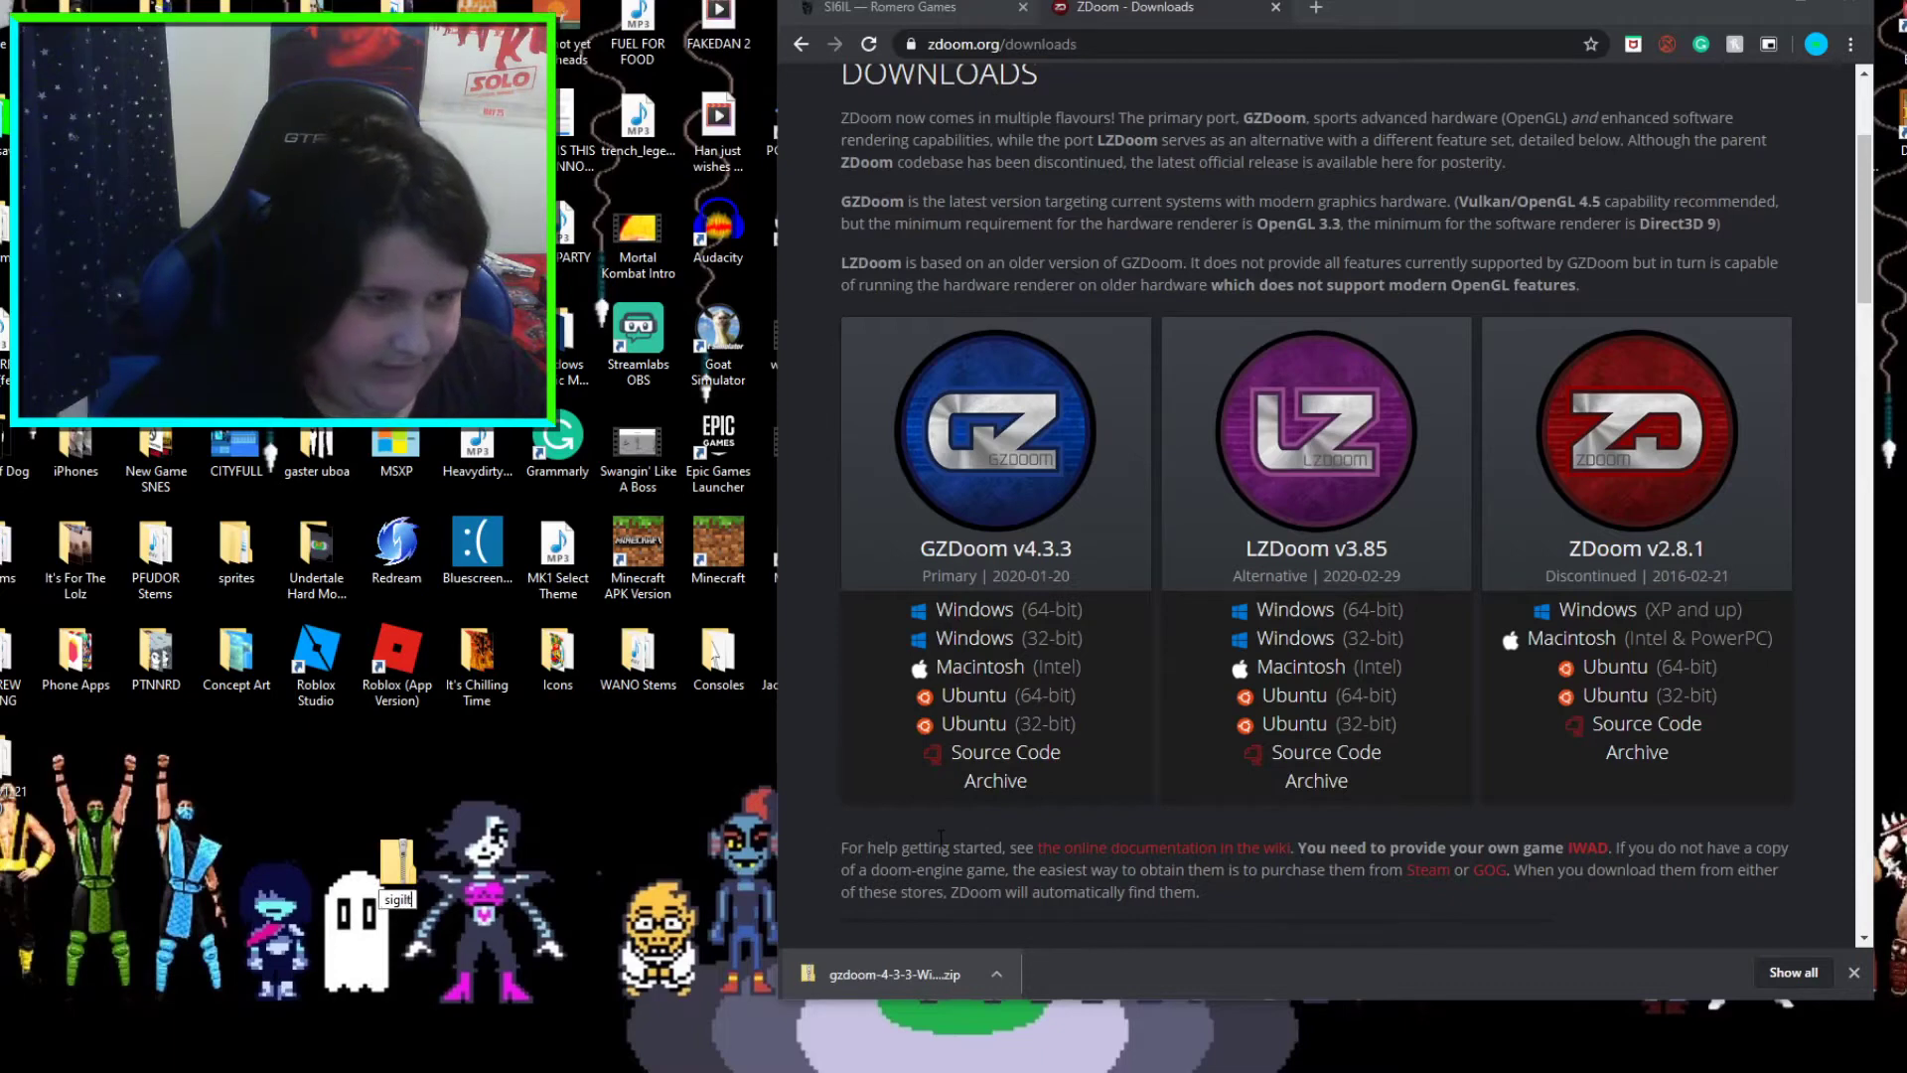
{"action": "type", "text": "sigilt"}
{"action": "key", "text": "Return"}
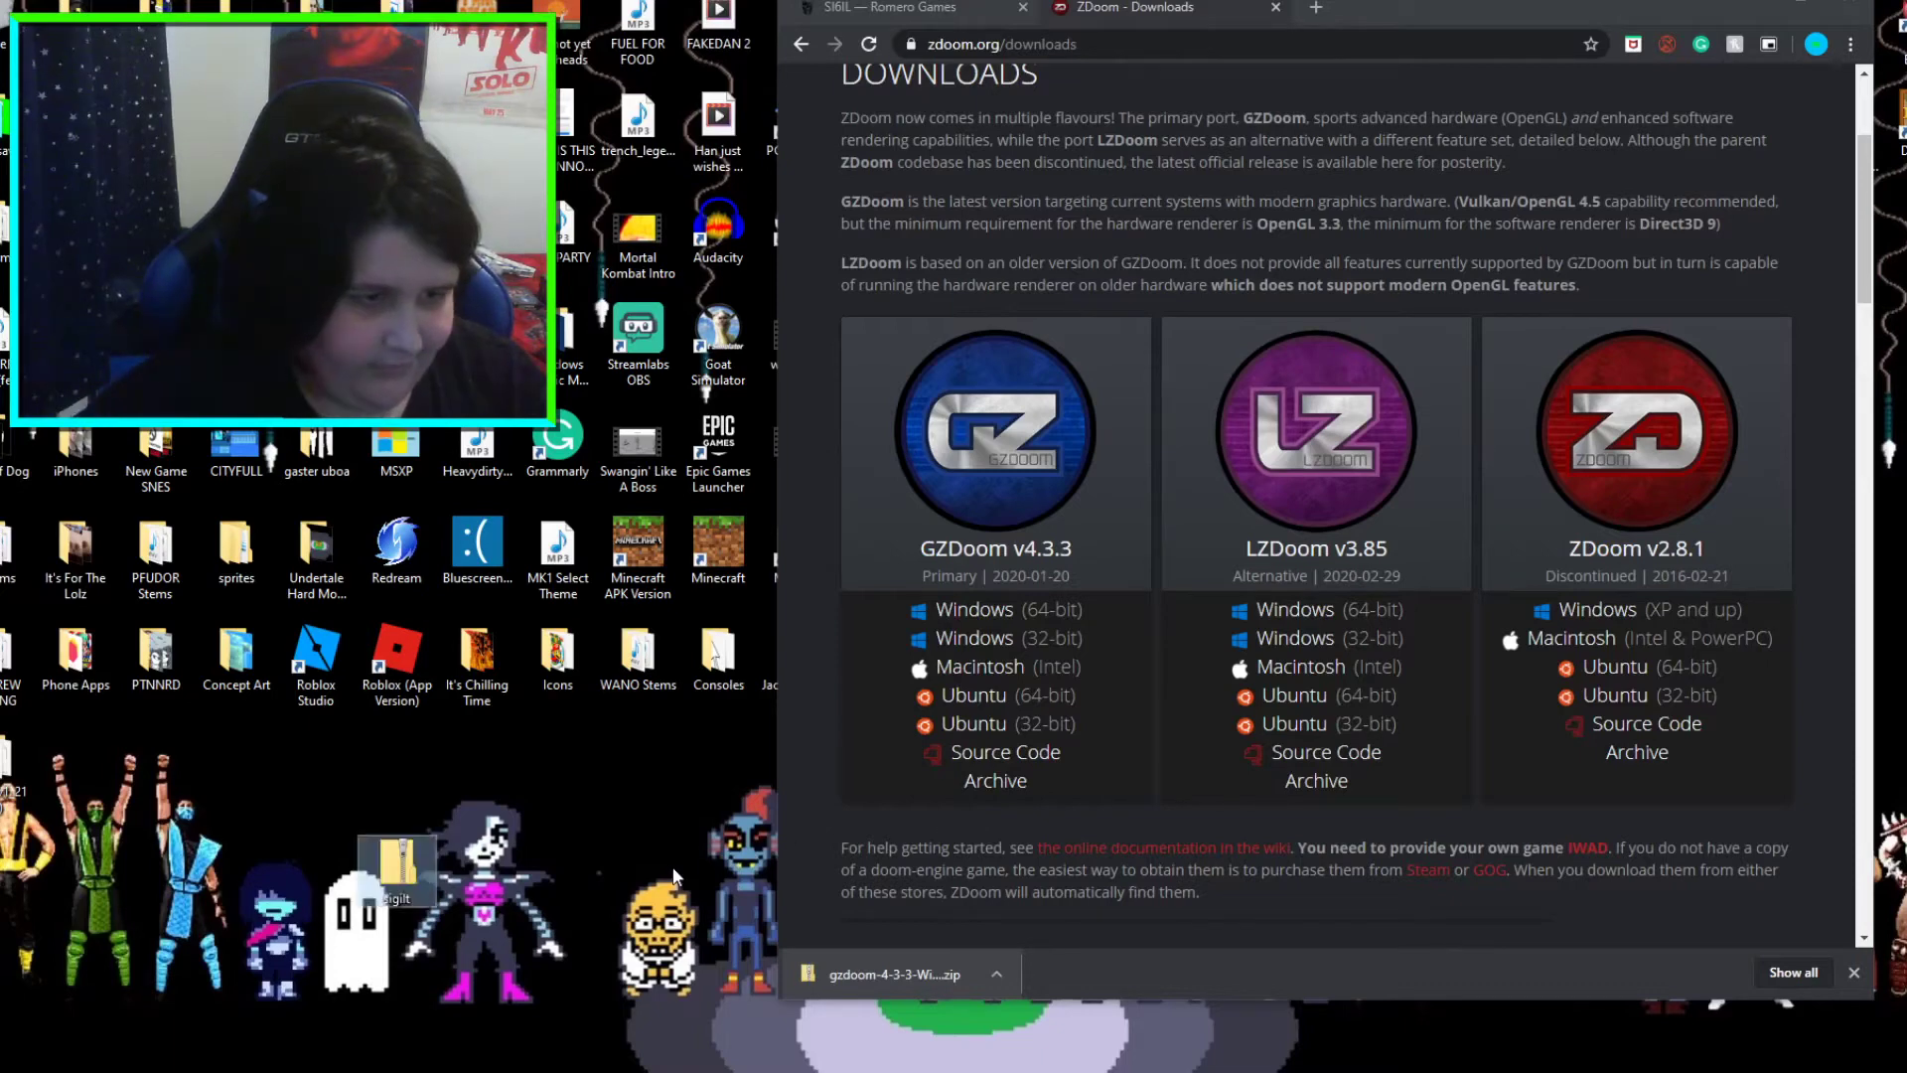
Extract the sigilt archive to its own folder on the desktop and delete the archive
{"action": "right_click", "coordinate": [419, 868]}
{"action": "left_click", "coordinate": [616, 251]}
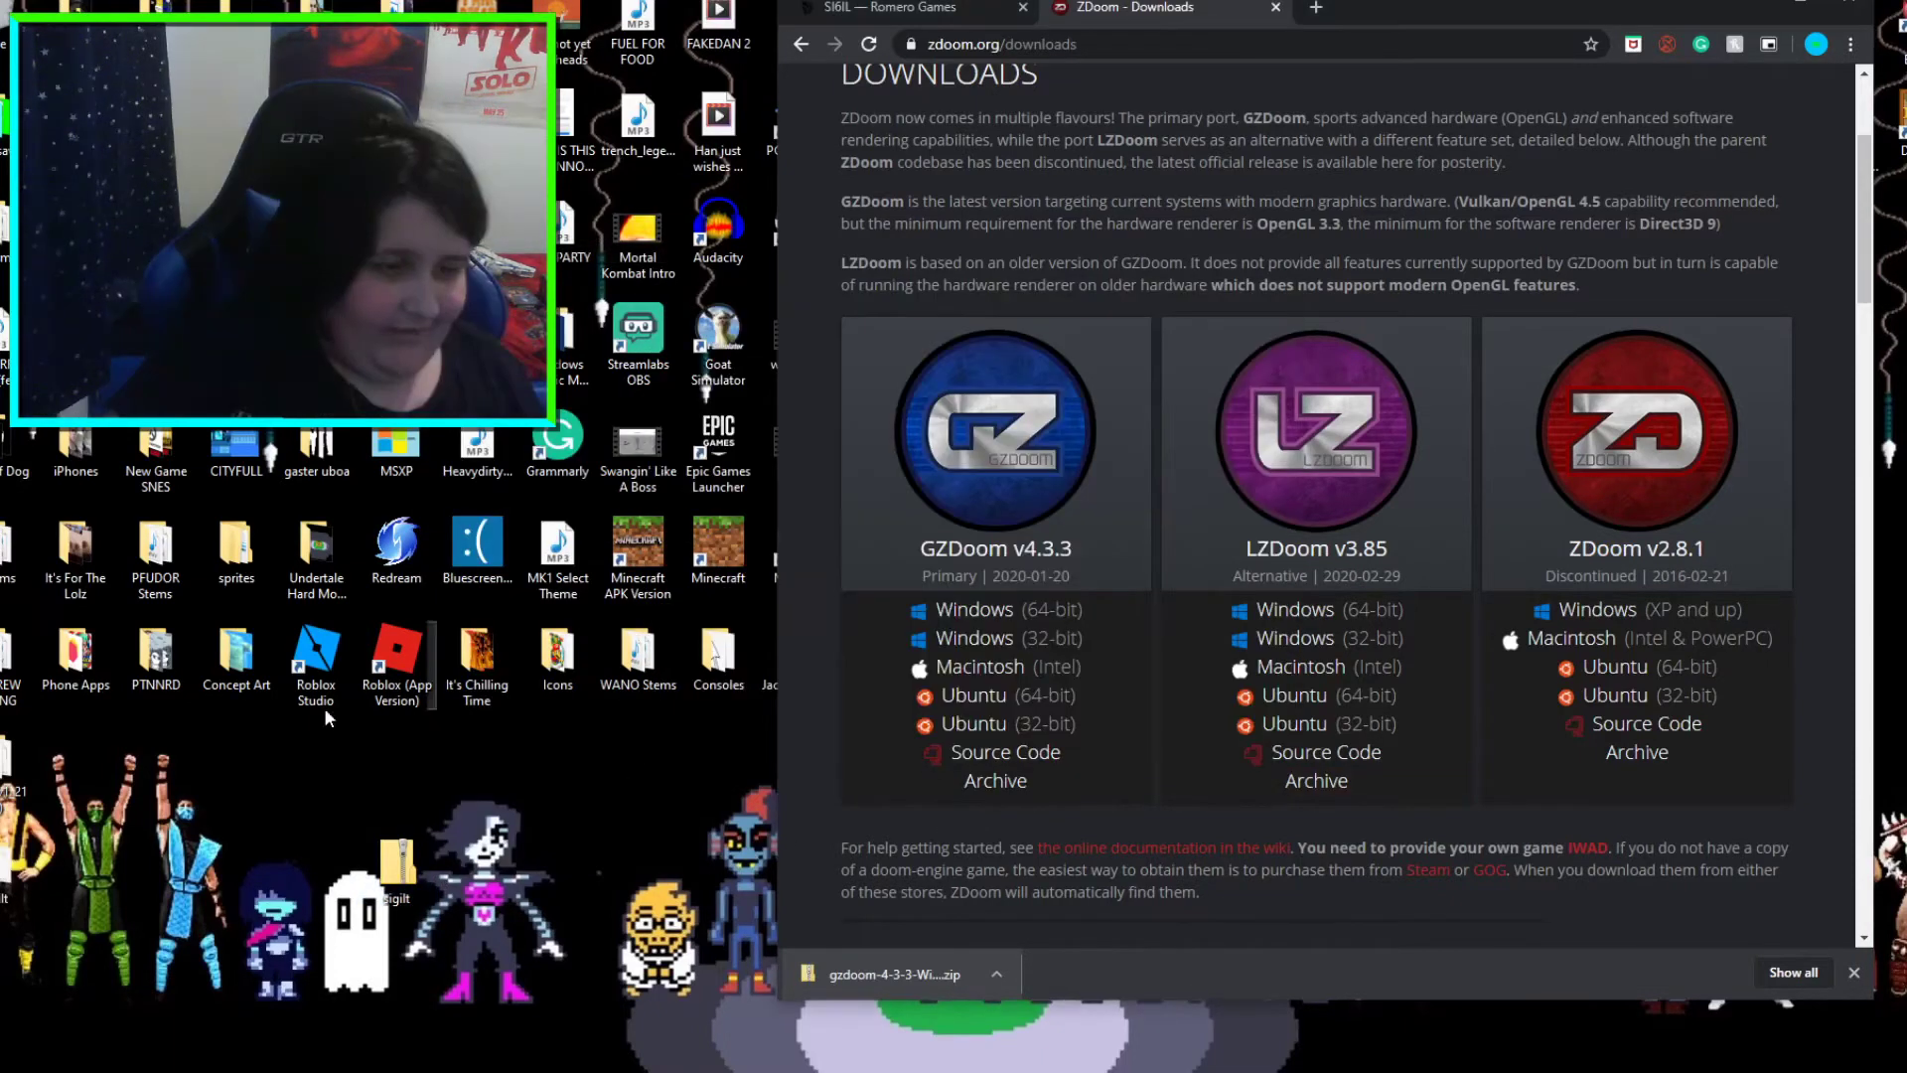
{"action": "right_click", "coordinate": [392, 864]}
{"action": "left_click", "coordinate": [425, 792]}
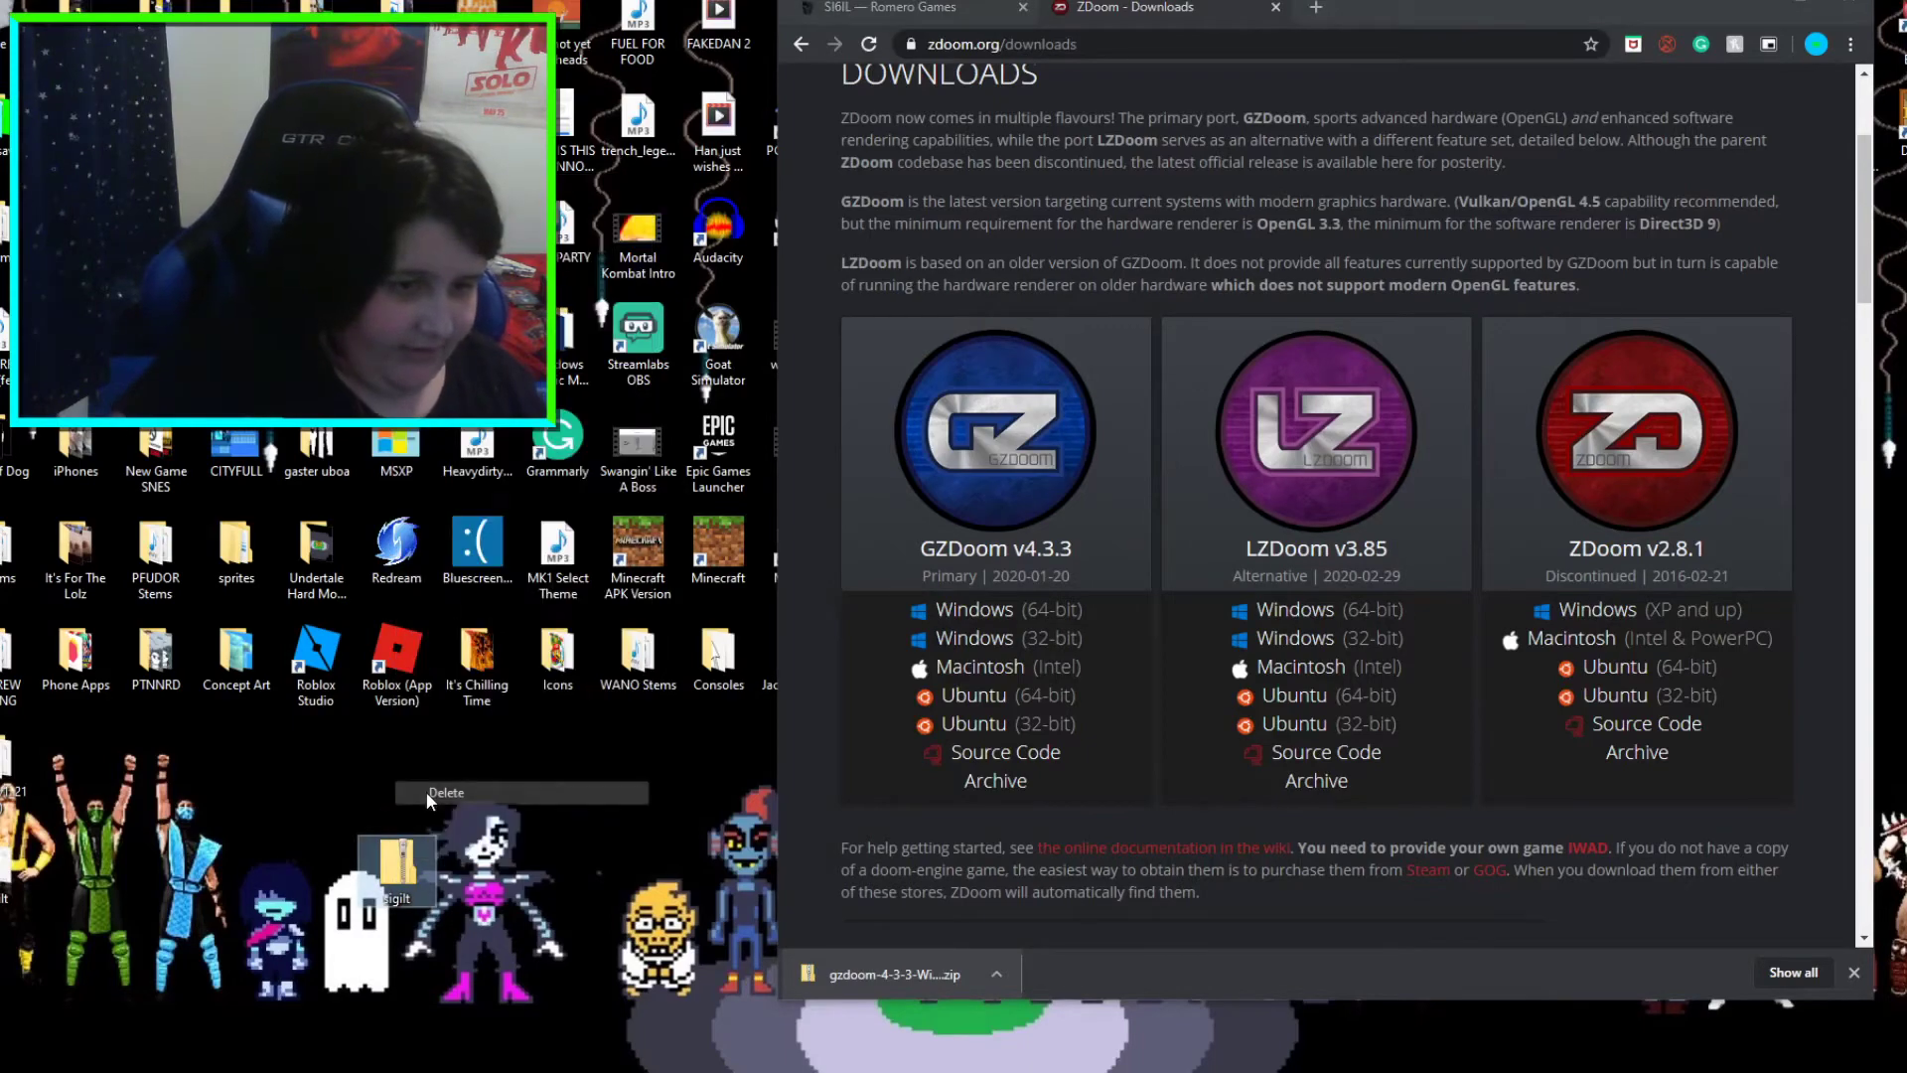
{"action": "left_click", "coordinate": [1853, 973]}
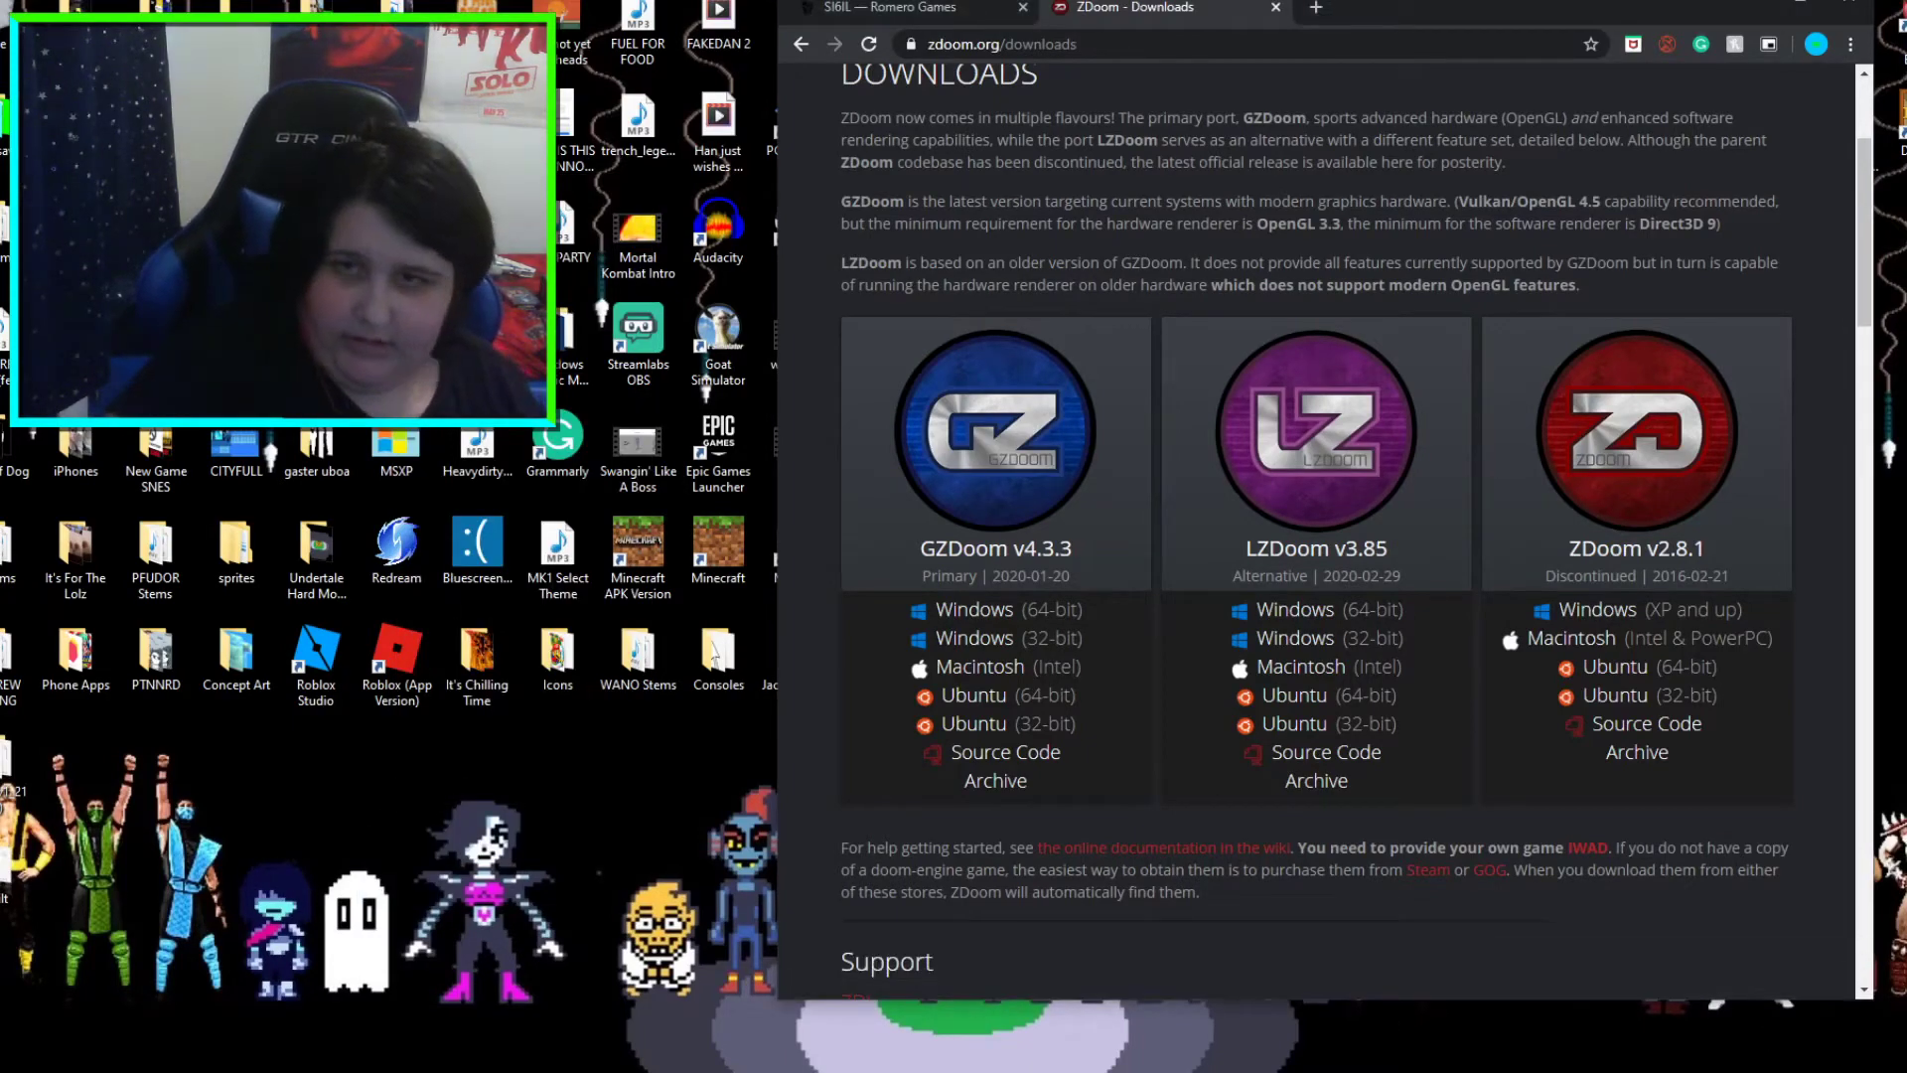
Open the extracted sigilt and SIGIL_v1_21 (3) folders from the desktop and arrange the SIGIL window over the maximized sigilt window
{"action": "left_click", "coordinate": [1800, 5]}
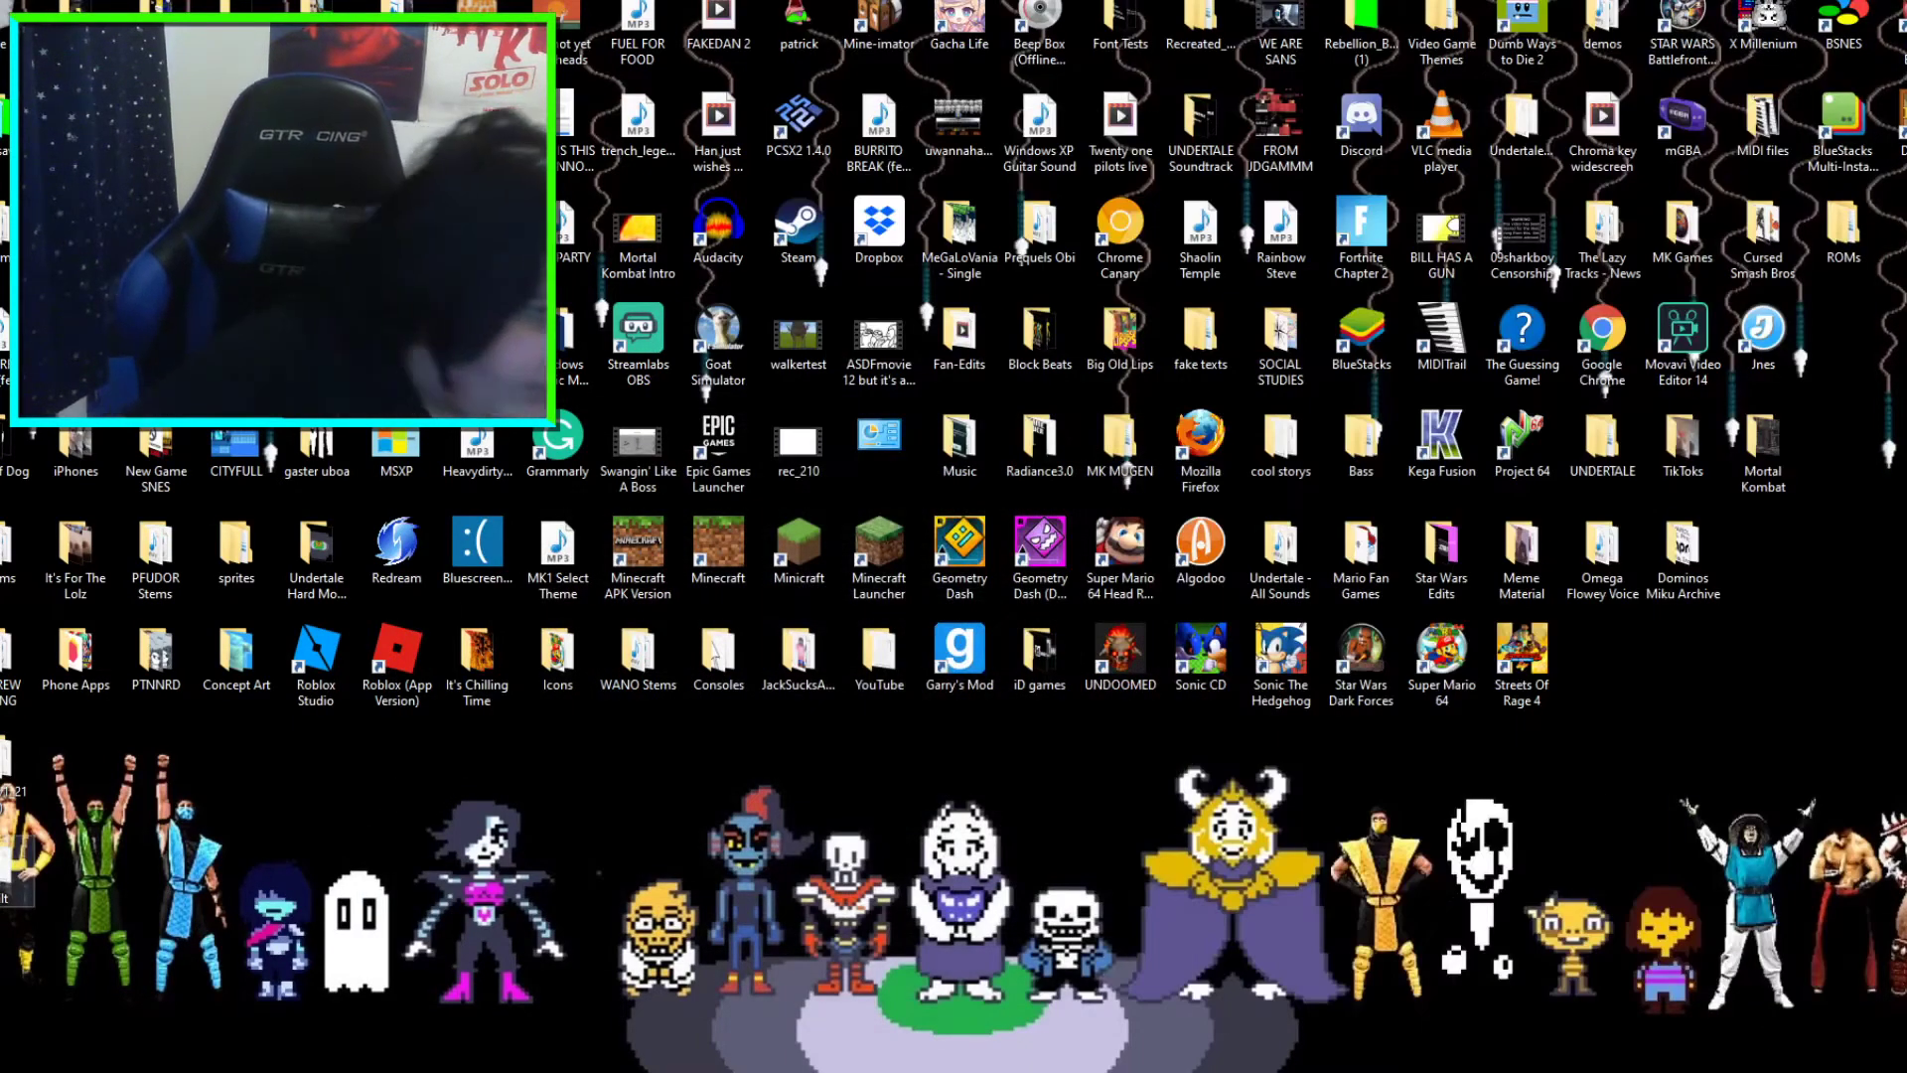
{"action": "double_click", "coordinate": [17, 866]}
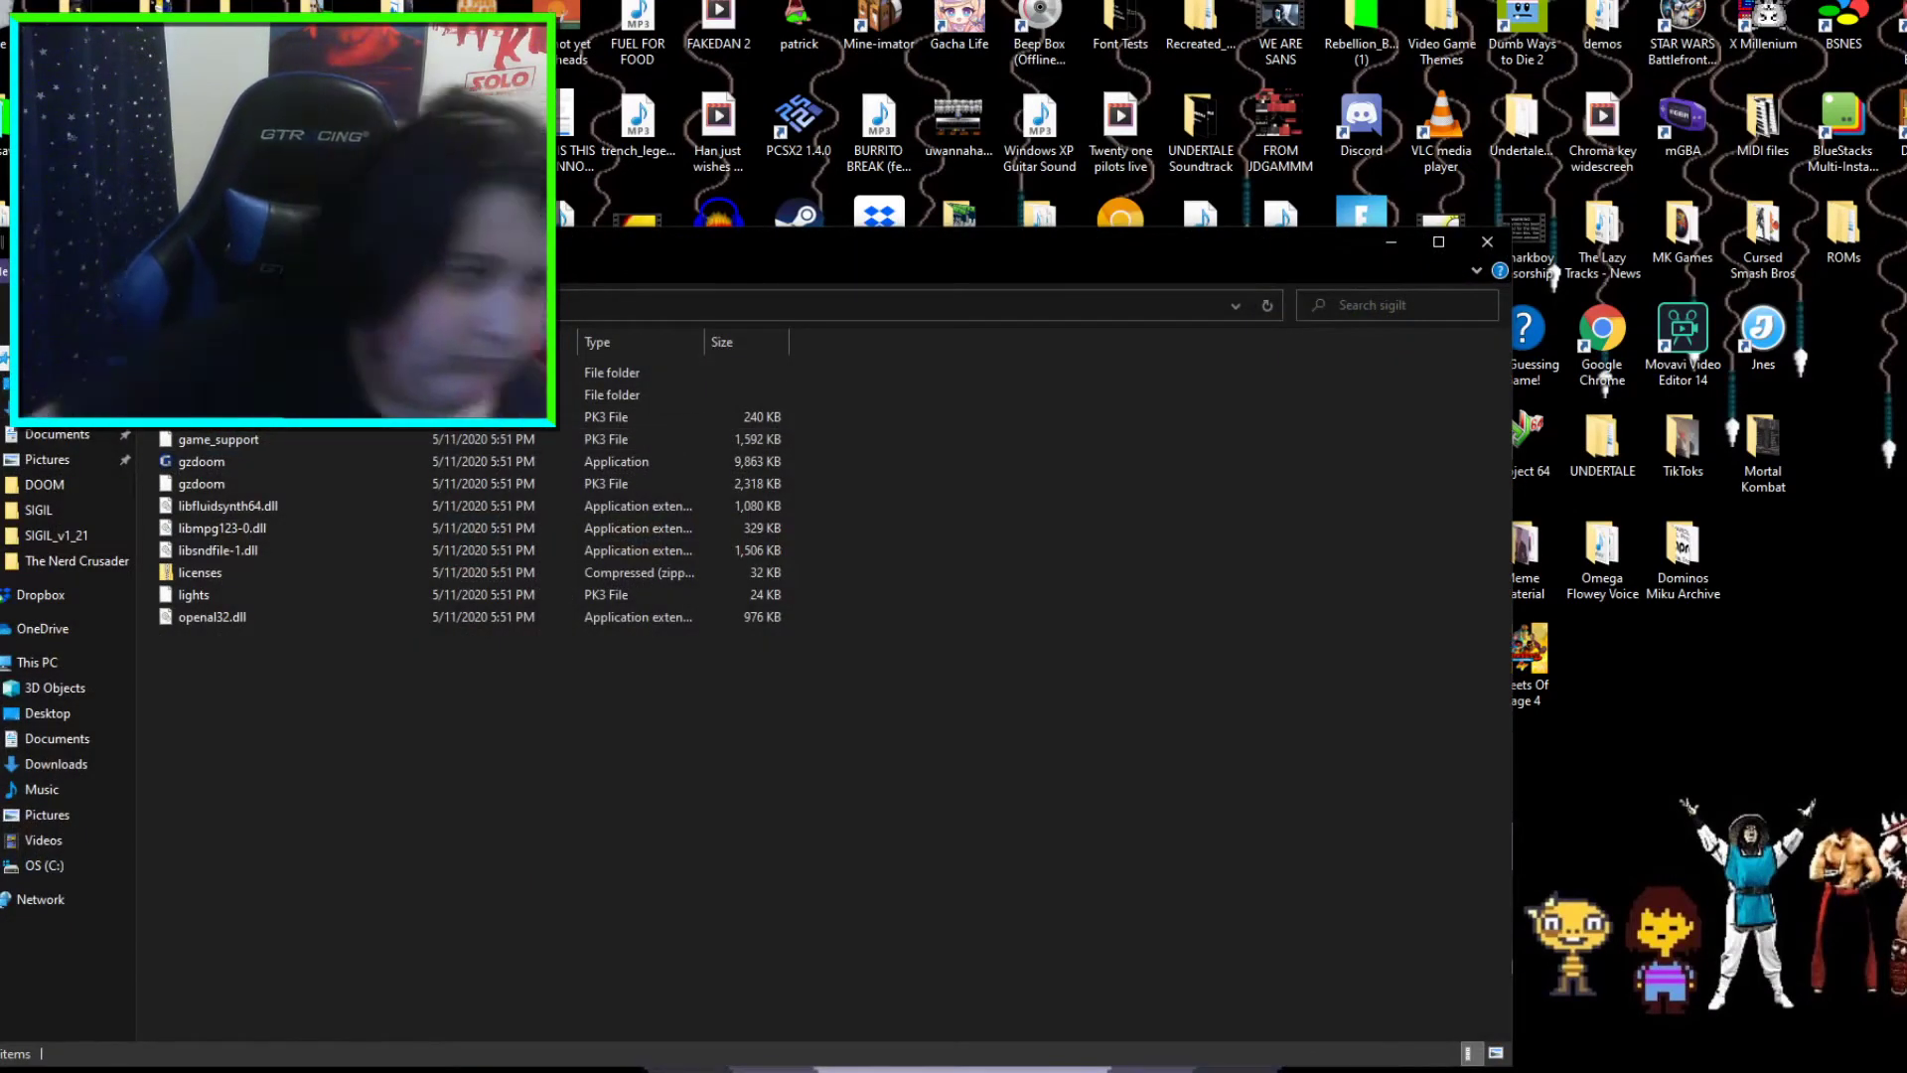
{"action": "left_click_drag", "start_coordinate": [522, 244], "coordinate": [906, 153]}
{"action": "double_click", "coordinate": [10, 760]}
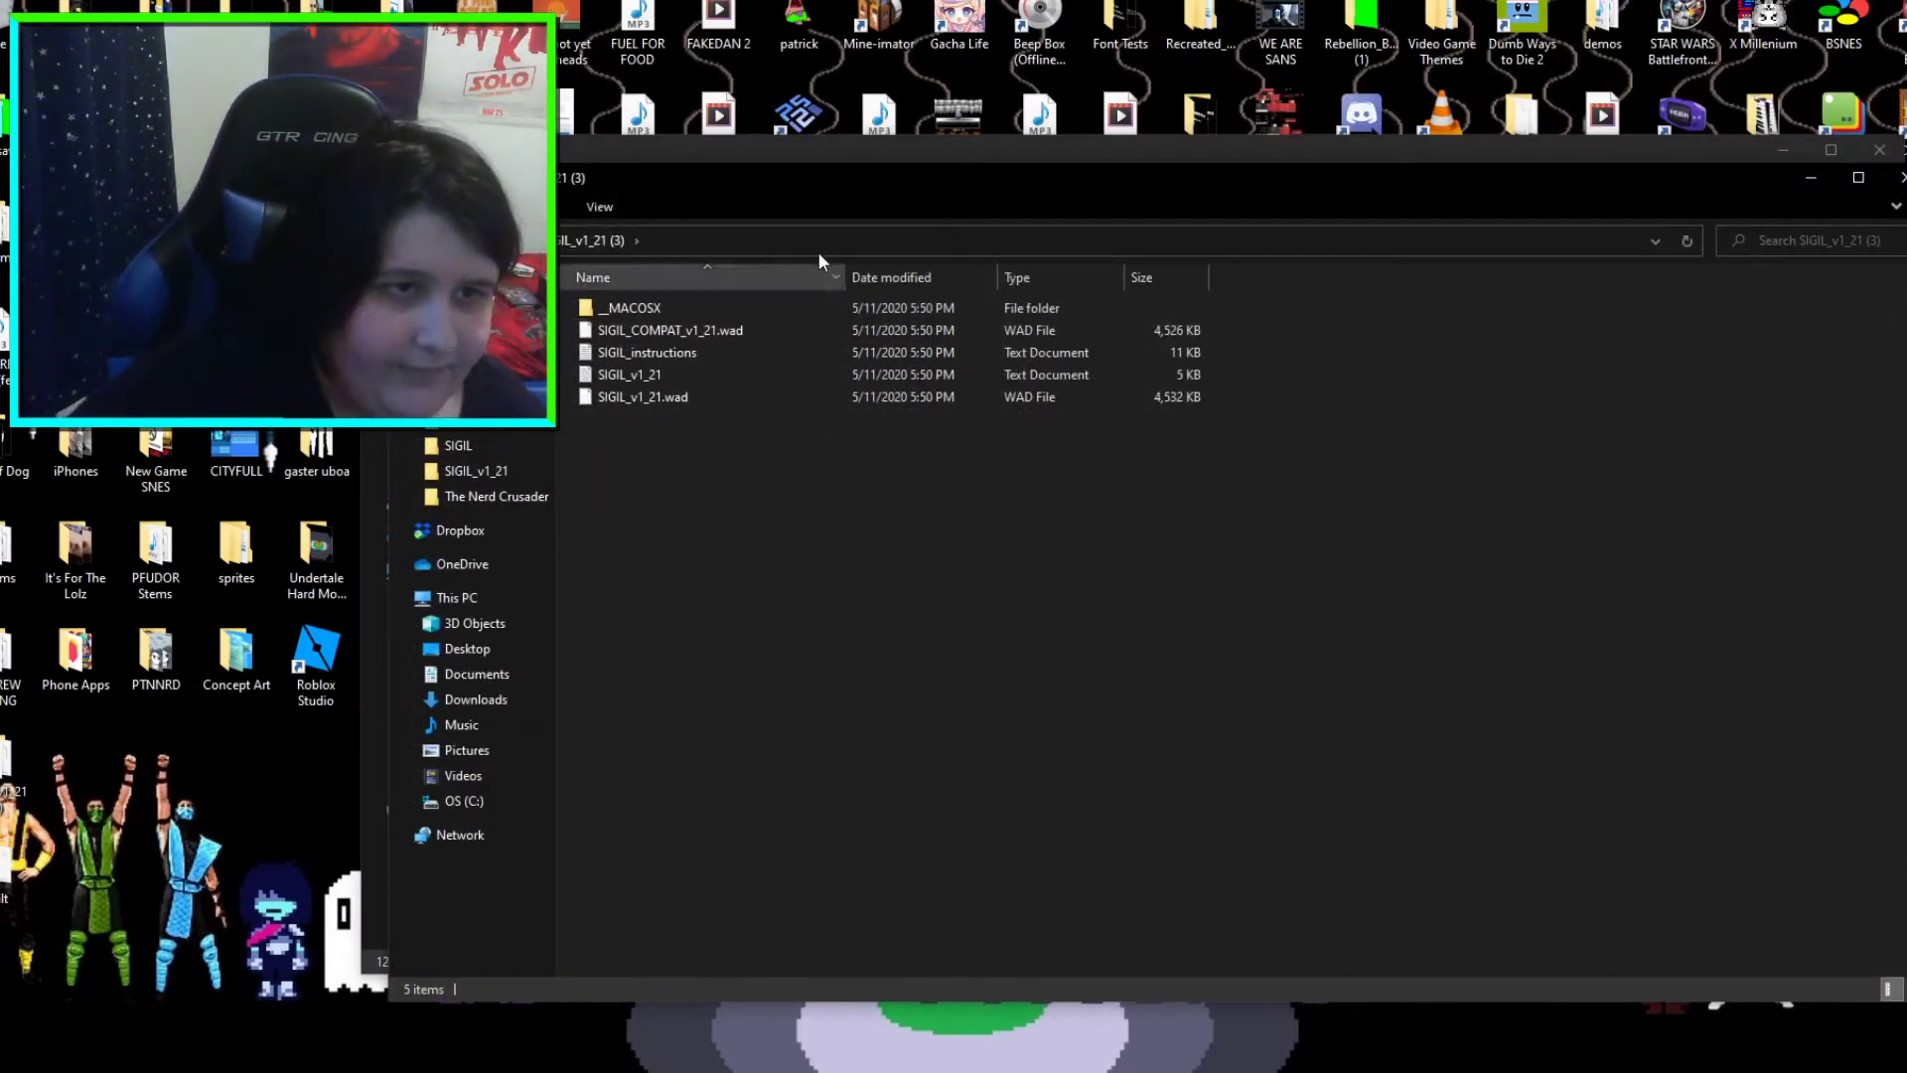
{"action": "left_click_drag", "start_coordinate": [630, 170], "coordinate": [236, 198]}
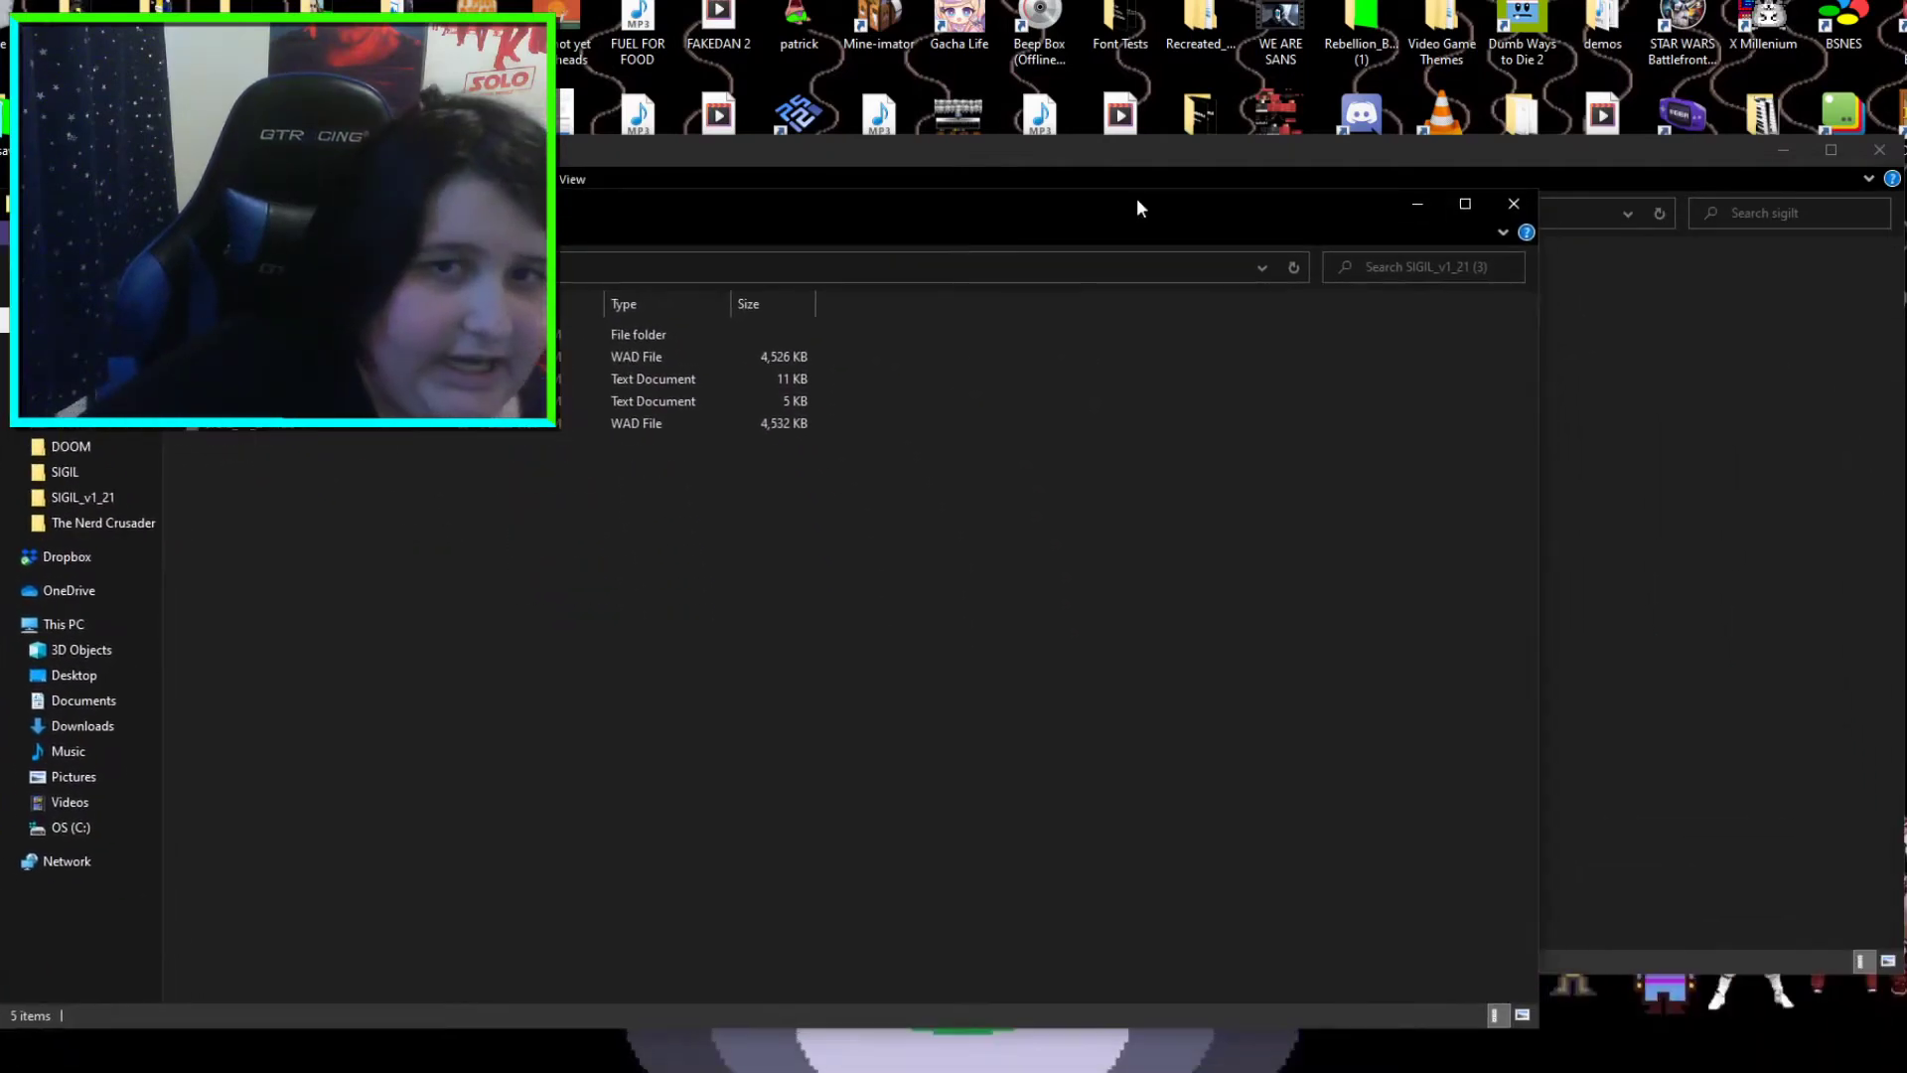
{"action": "left_click", "coordinate": [1816, 147]}
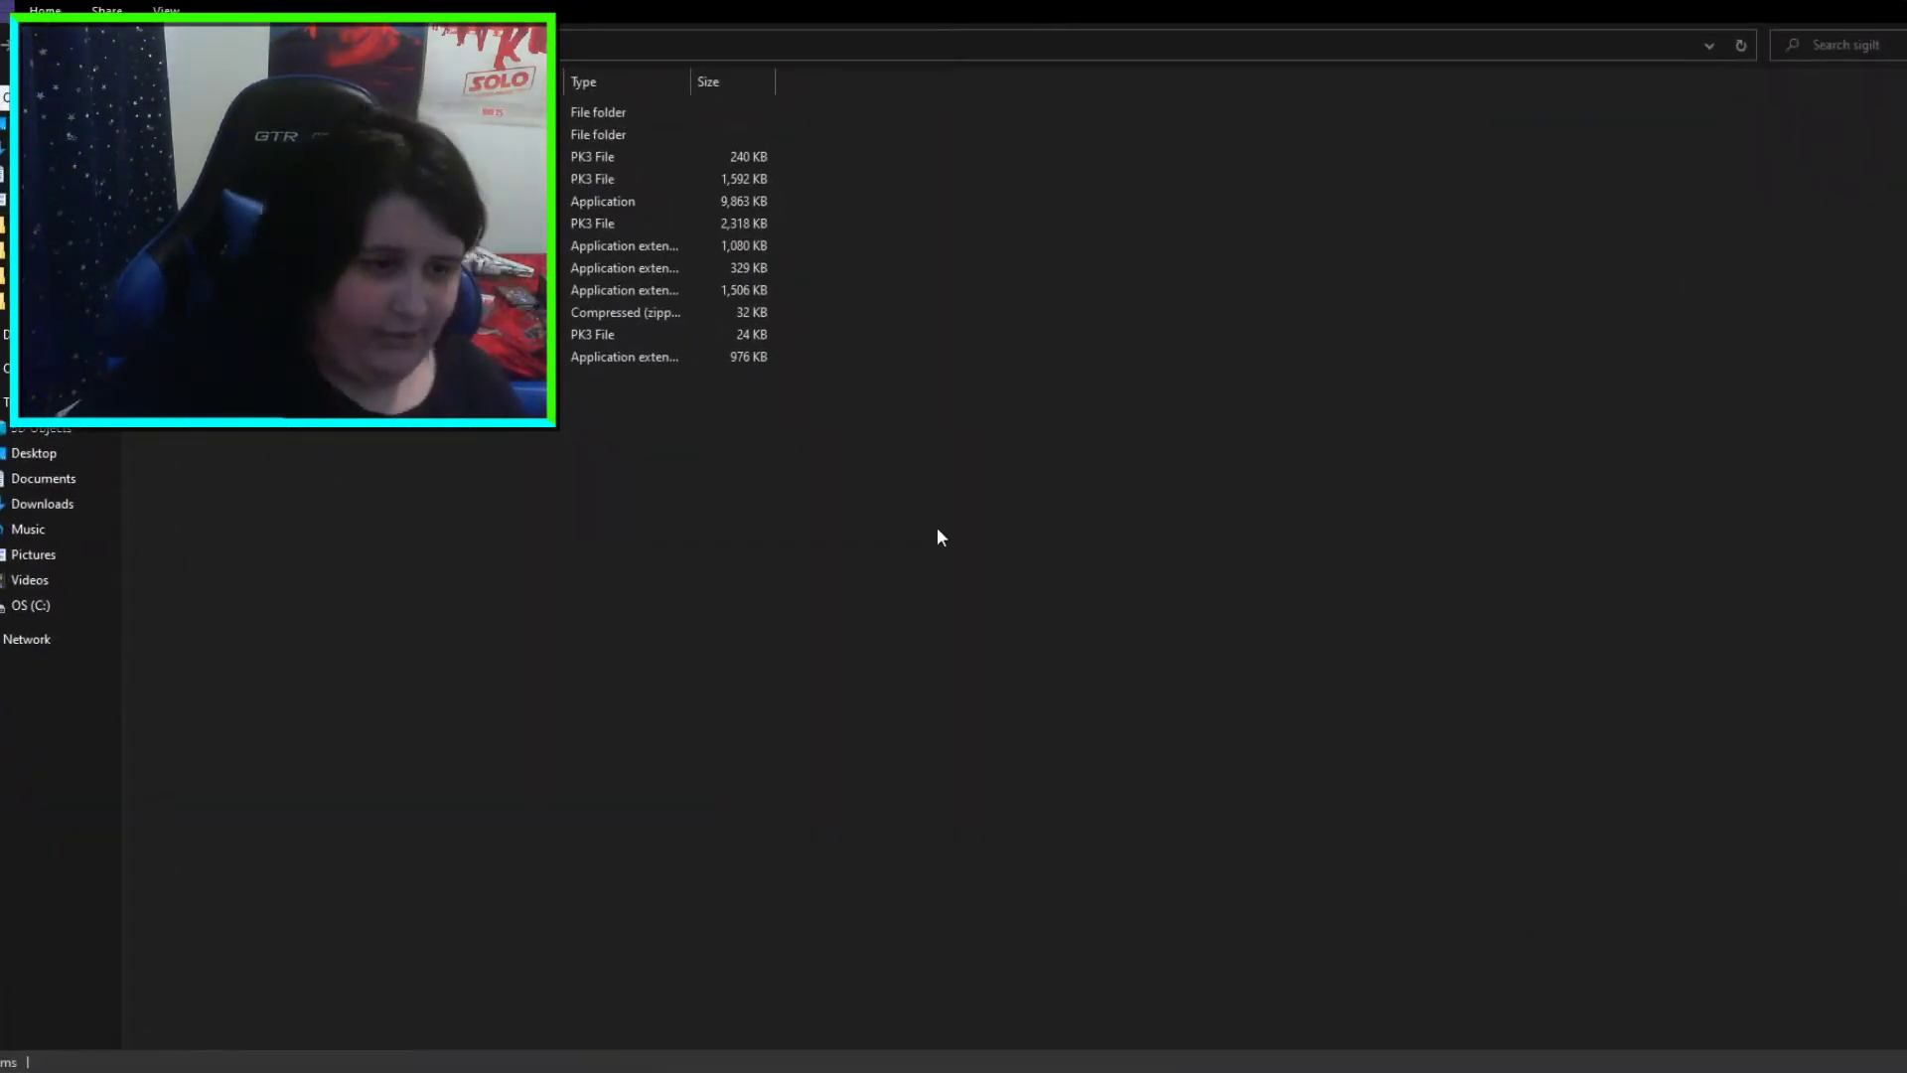
{"action": "key", "text": "alt+Tab"}
{"action": "left_click_drag", "start_coordinate": [591, 102], "coordinate": [792, 105]}
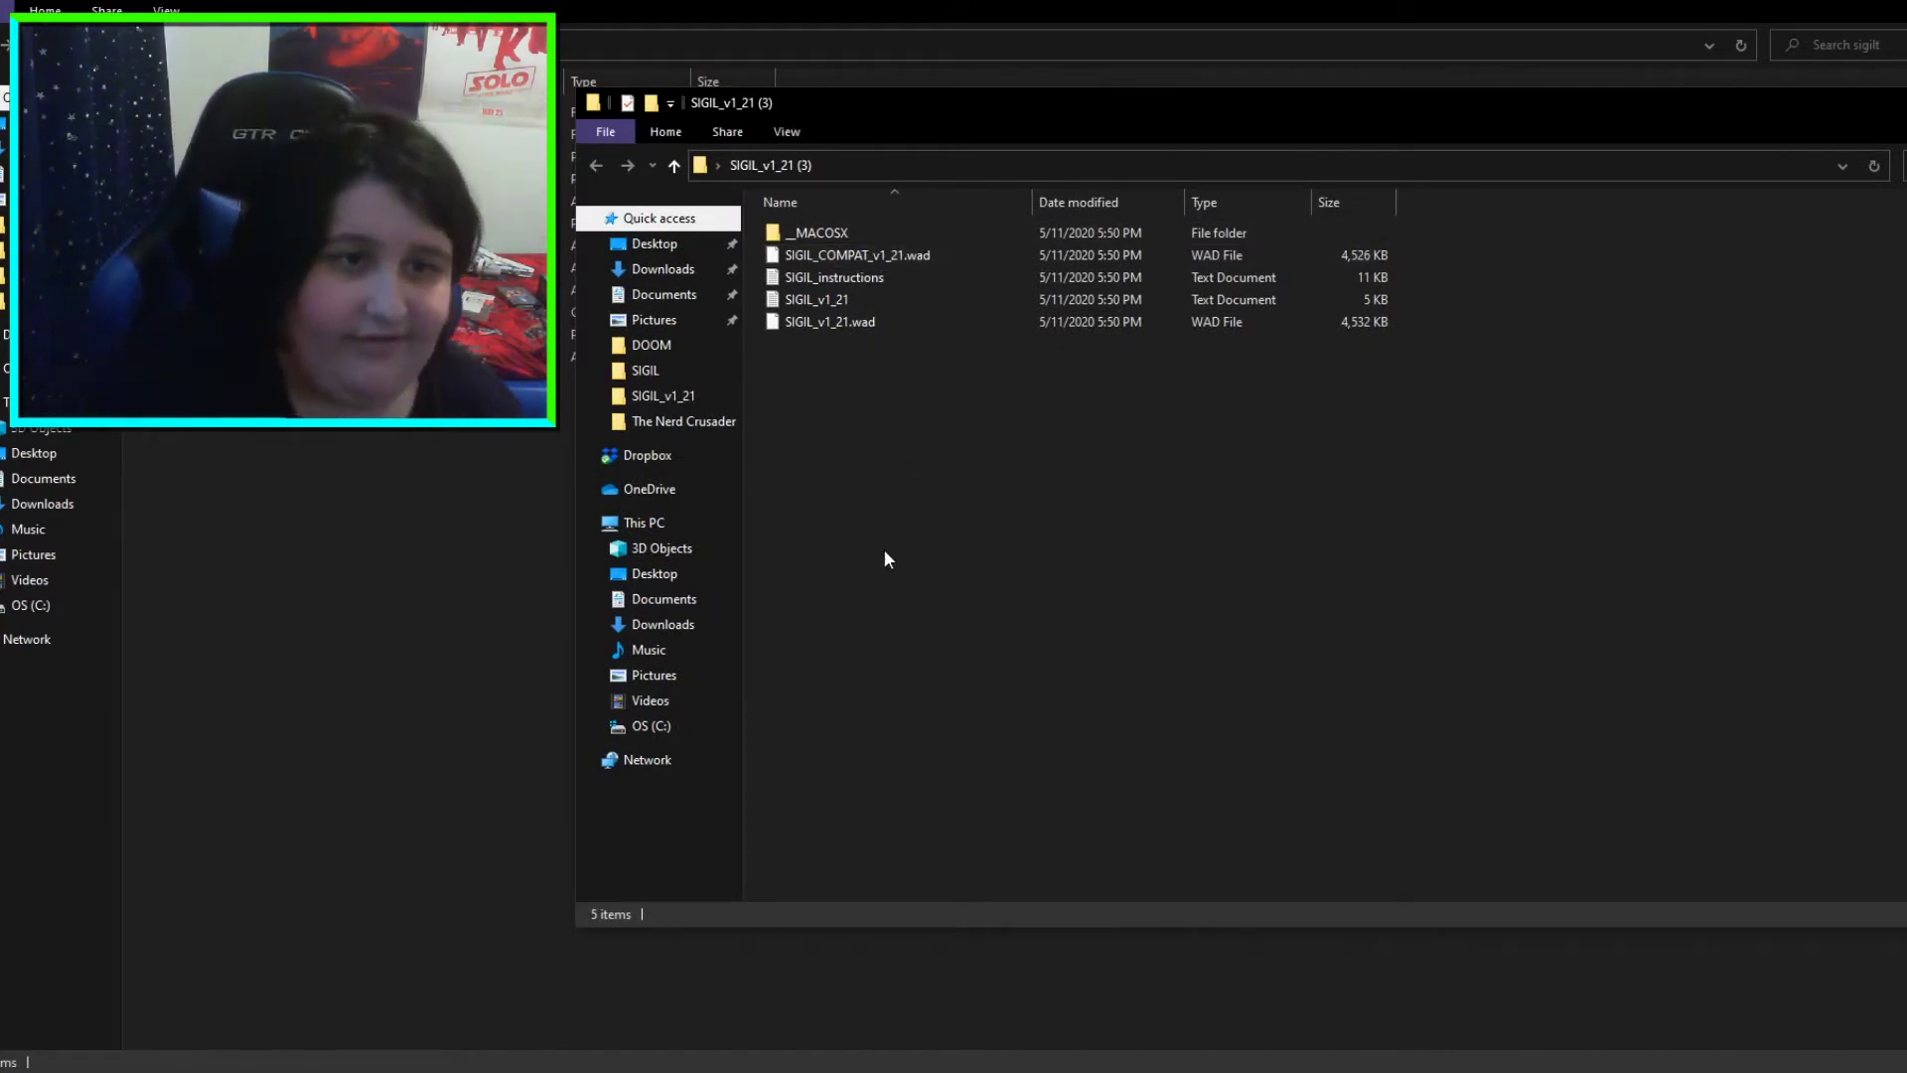
Move SIGIL_v1_21.wad from the SIGIL_v1_21 (3) folder into the sigilt folder
{"action": "left_click_drag", "start_coordinate": [820, 457], "coordinate": [884, 316]}
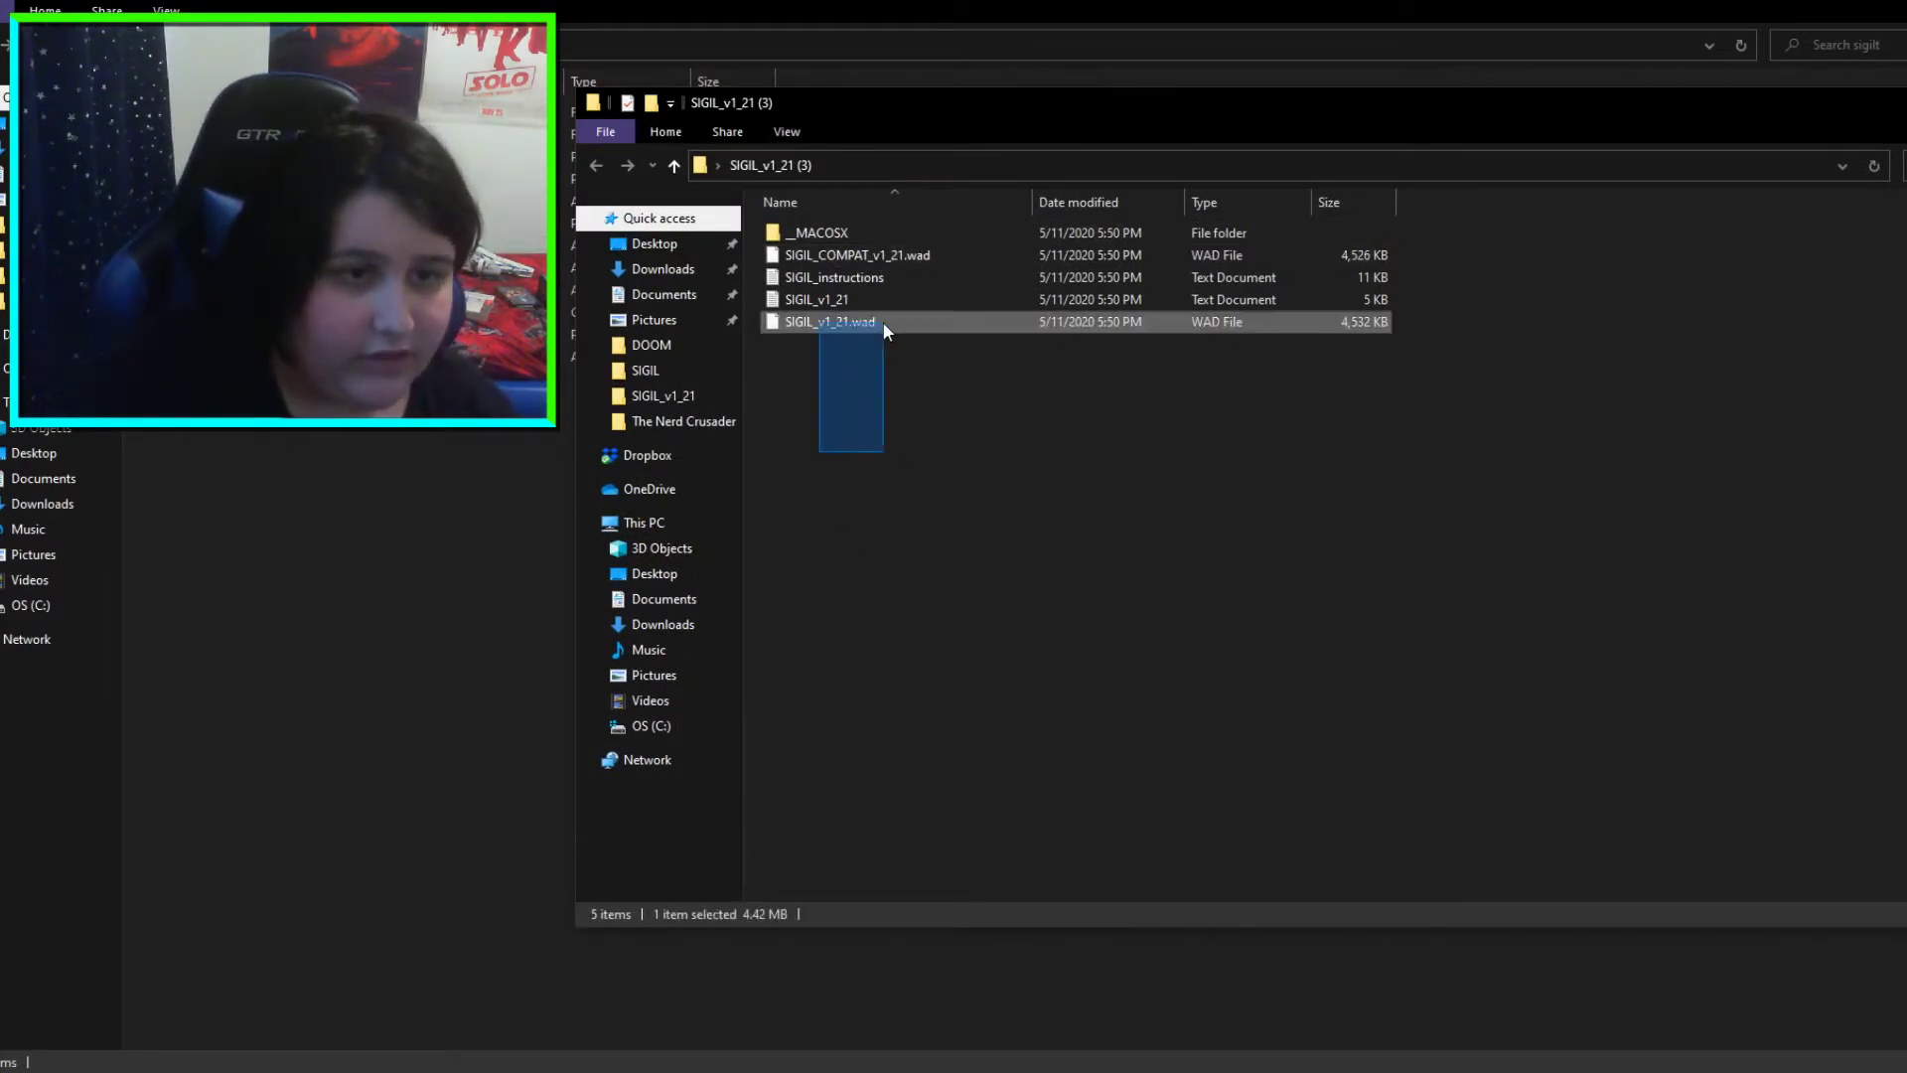
{"action": "left_click", "coordinate": [883, 407]}
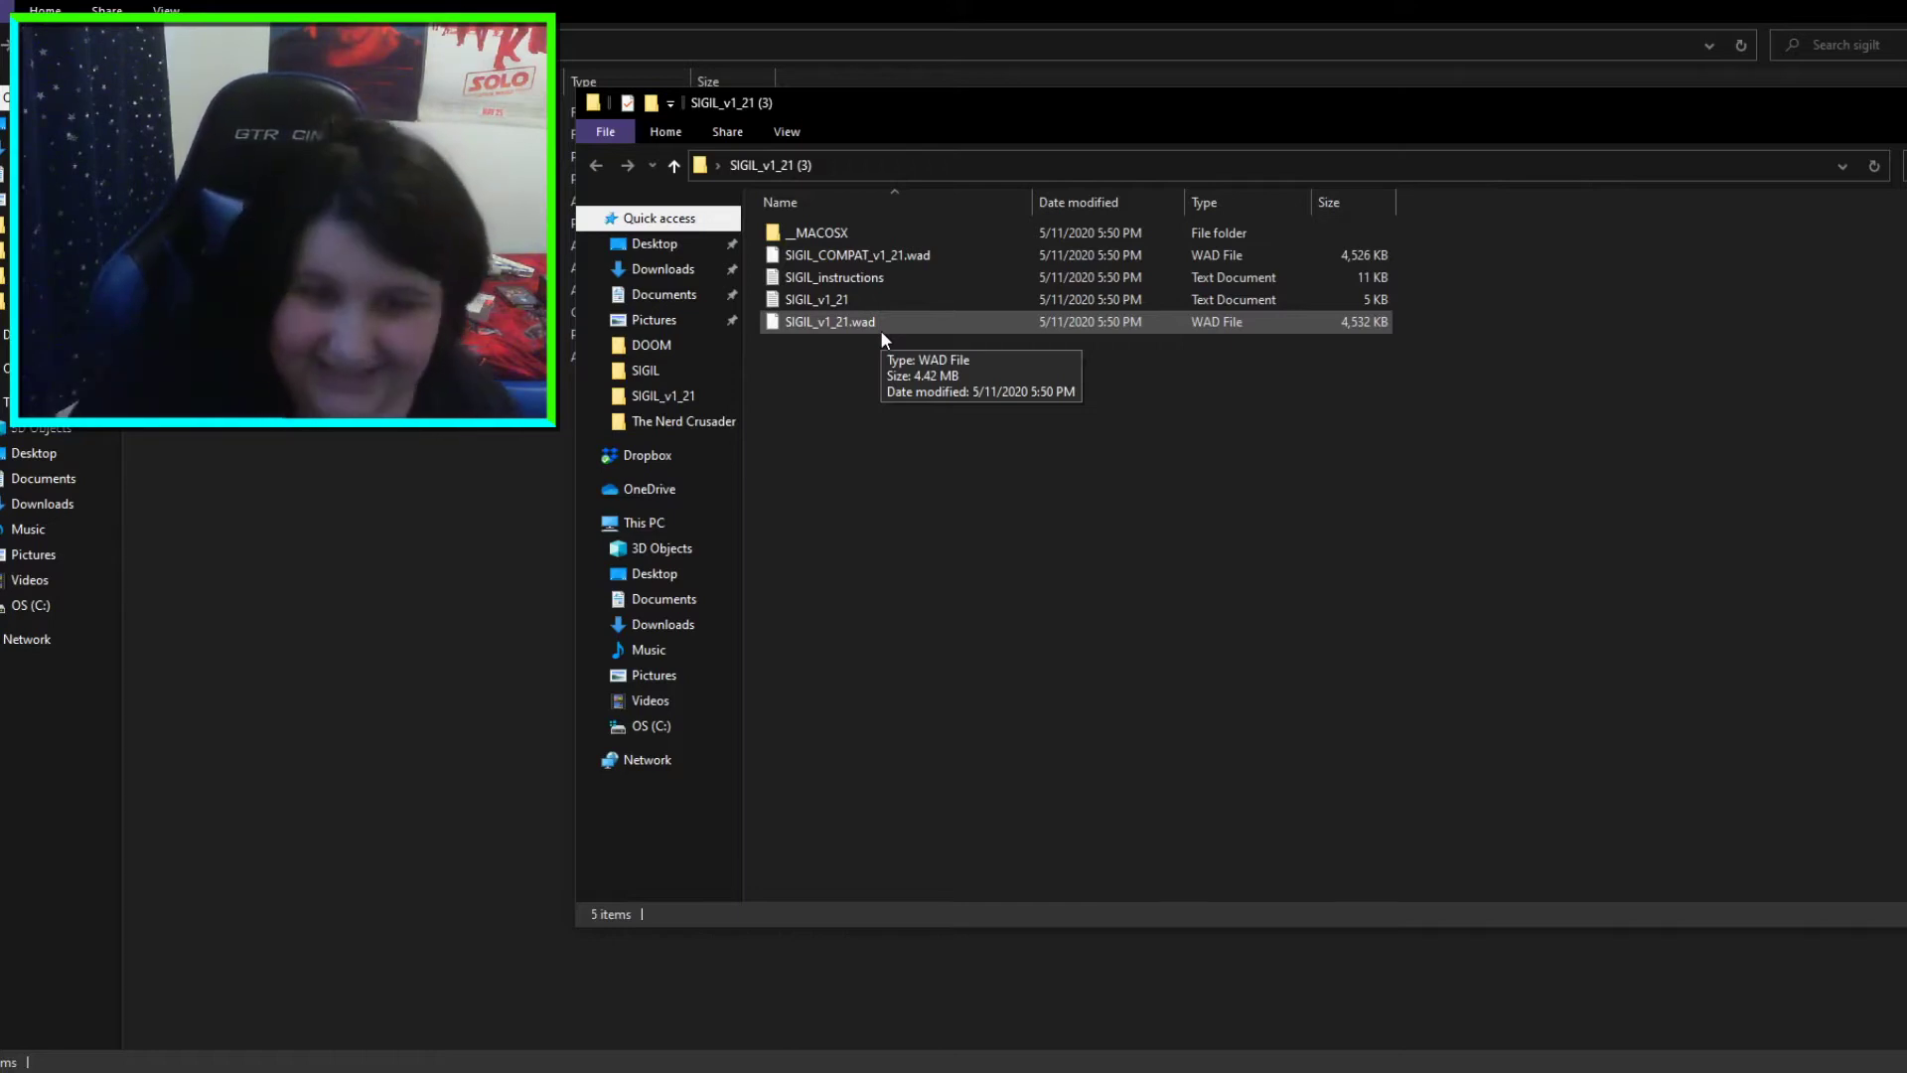
{"action": "left_click_drag", "start_coordinate": [880, 330], "coordinate": [916, 467]}
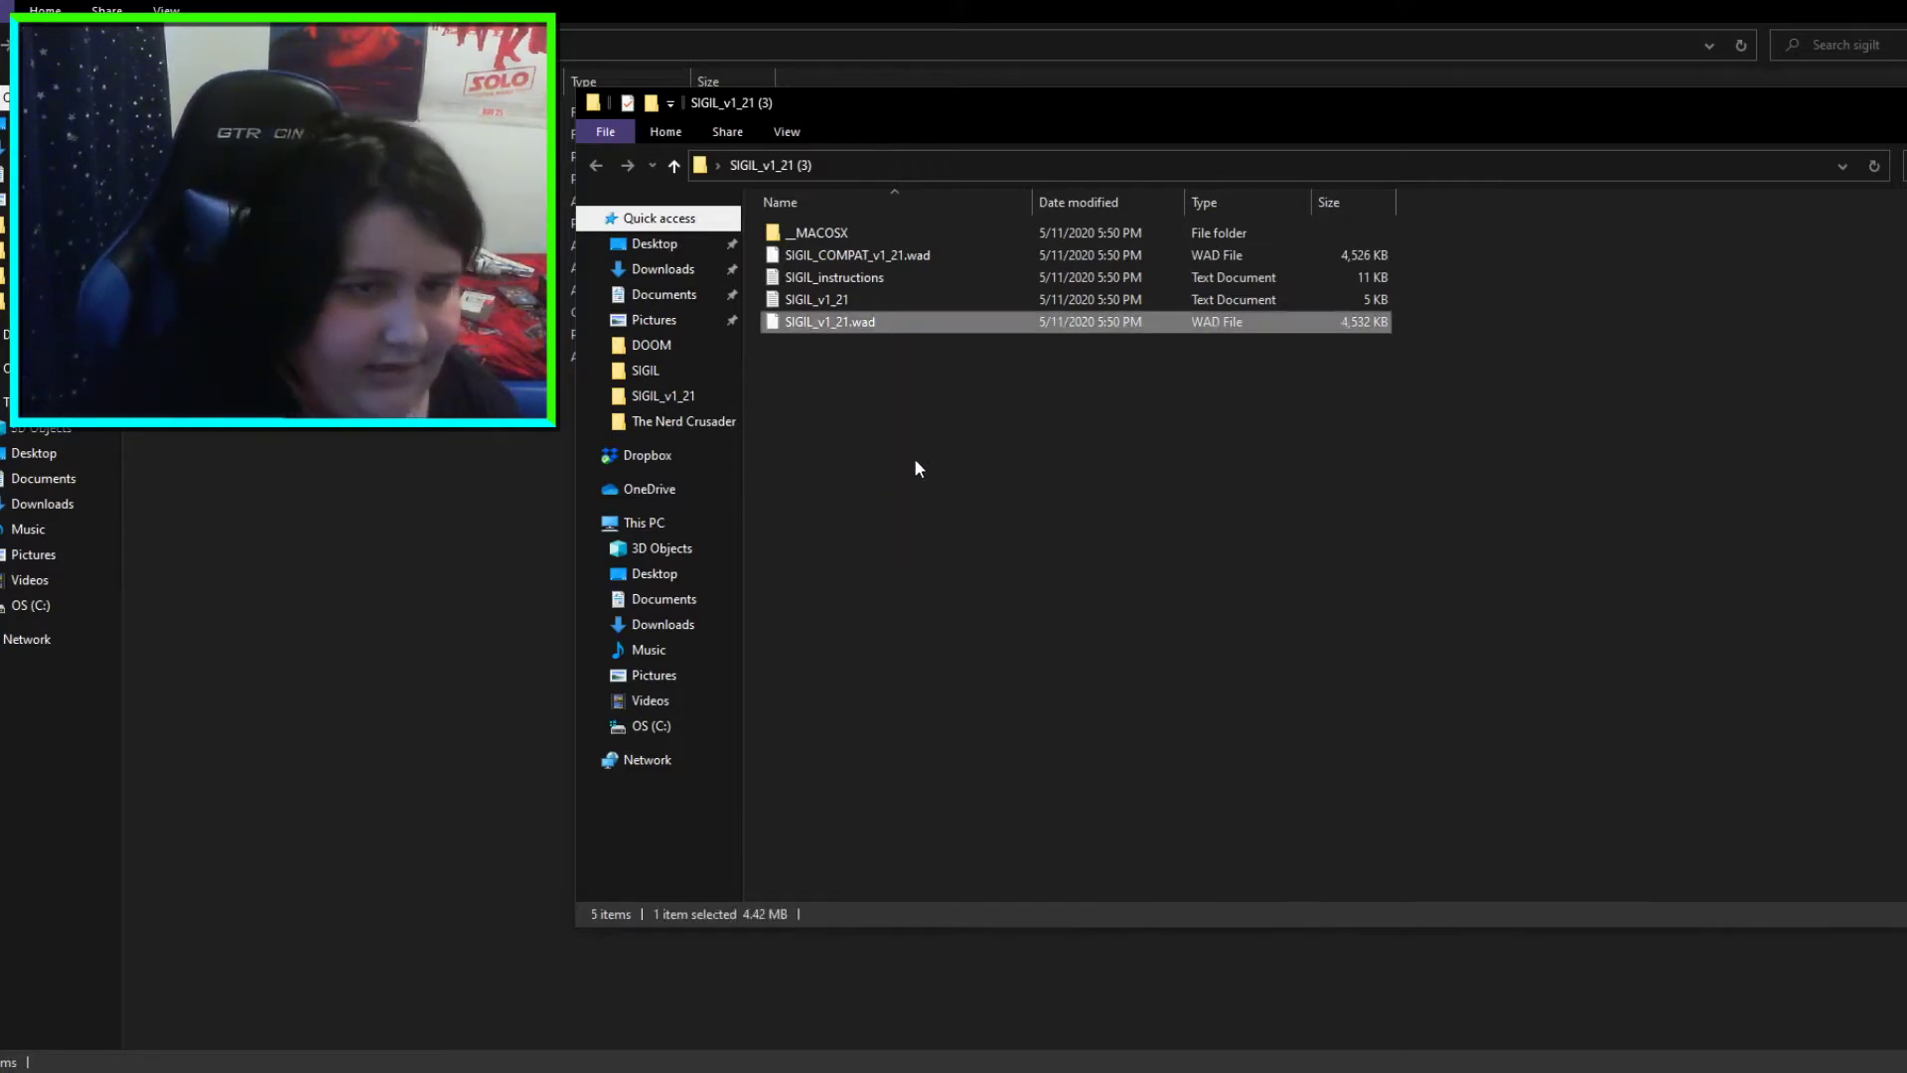
{"action": "left_click_drag", "start_coordinate": [898, 320], "coordinate": [288, 725]}
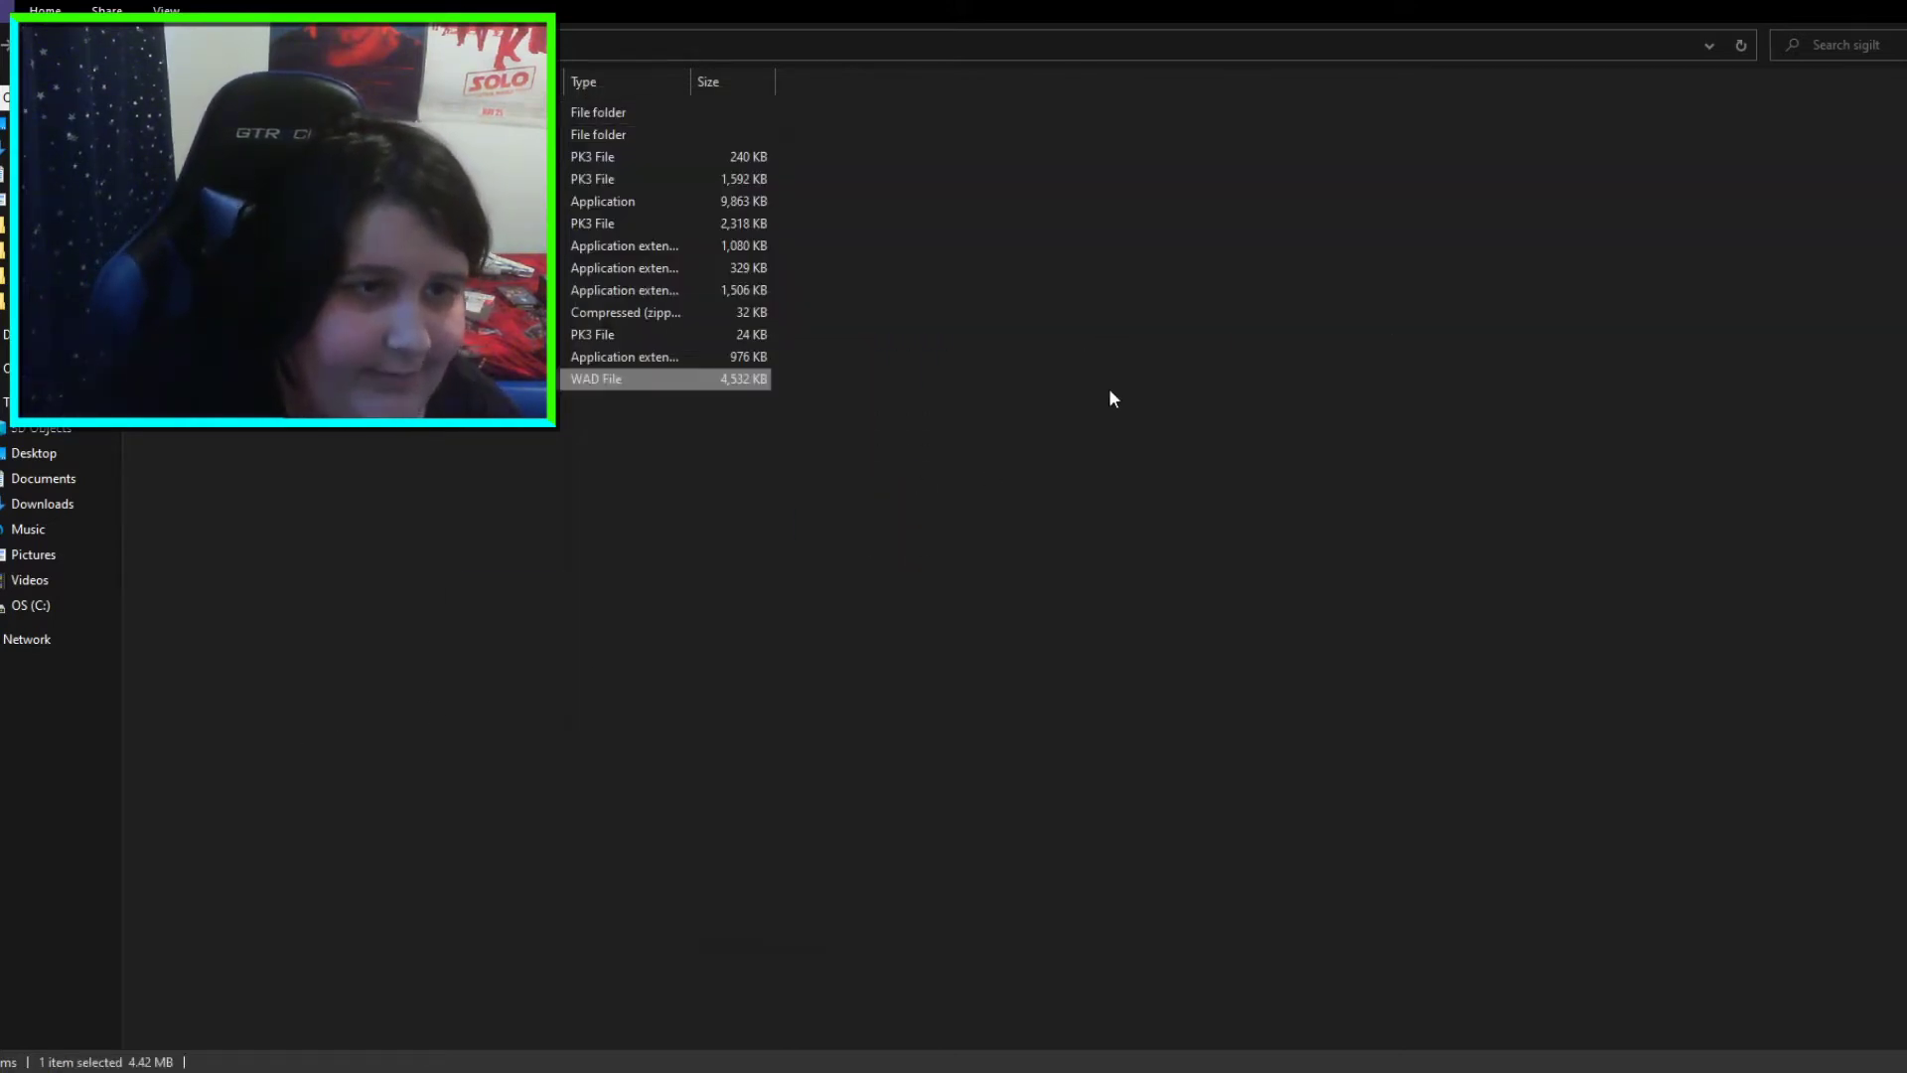
Launch the gzdoom application in the sigilt folder with SIGIL_v1_21.wad loaded
{"action": "left_click", "coordinate": [794, 447]}
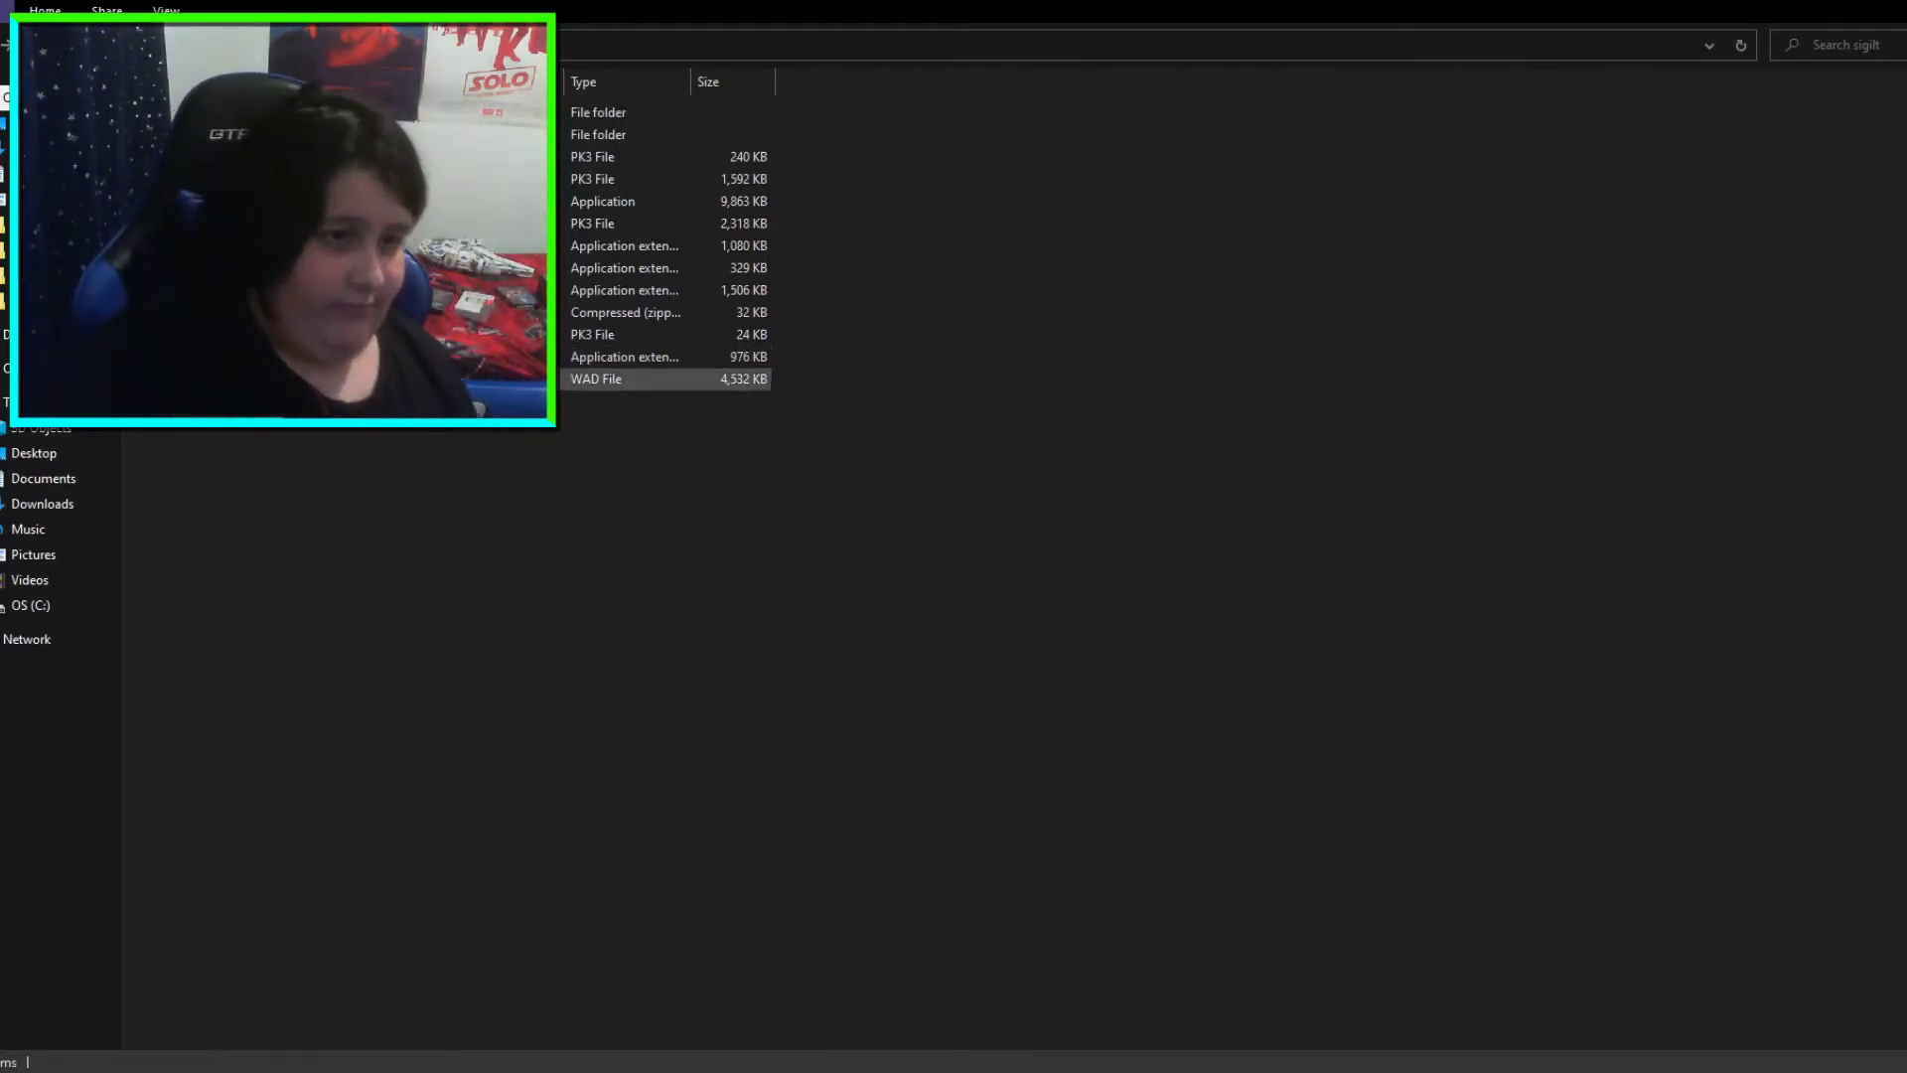
{"action": "left_click_drag", "start_coordinate": [476, 378], "coordinate": [477, 201]}
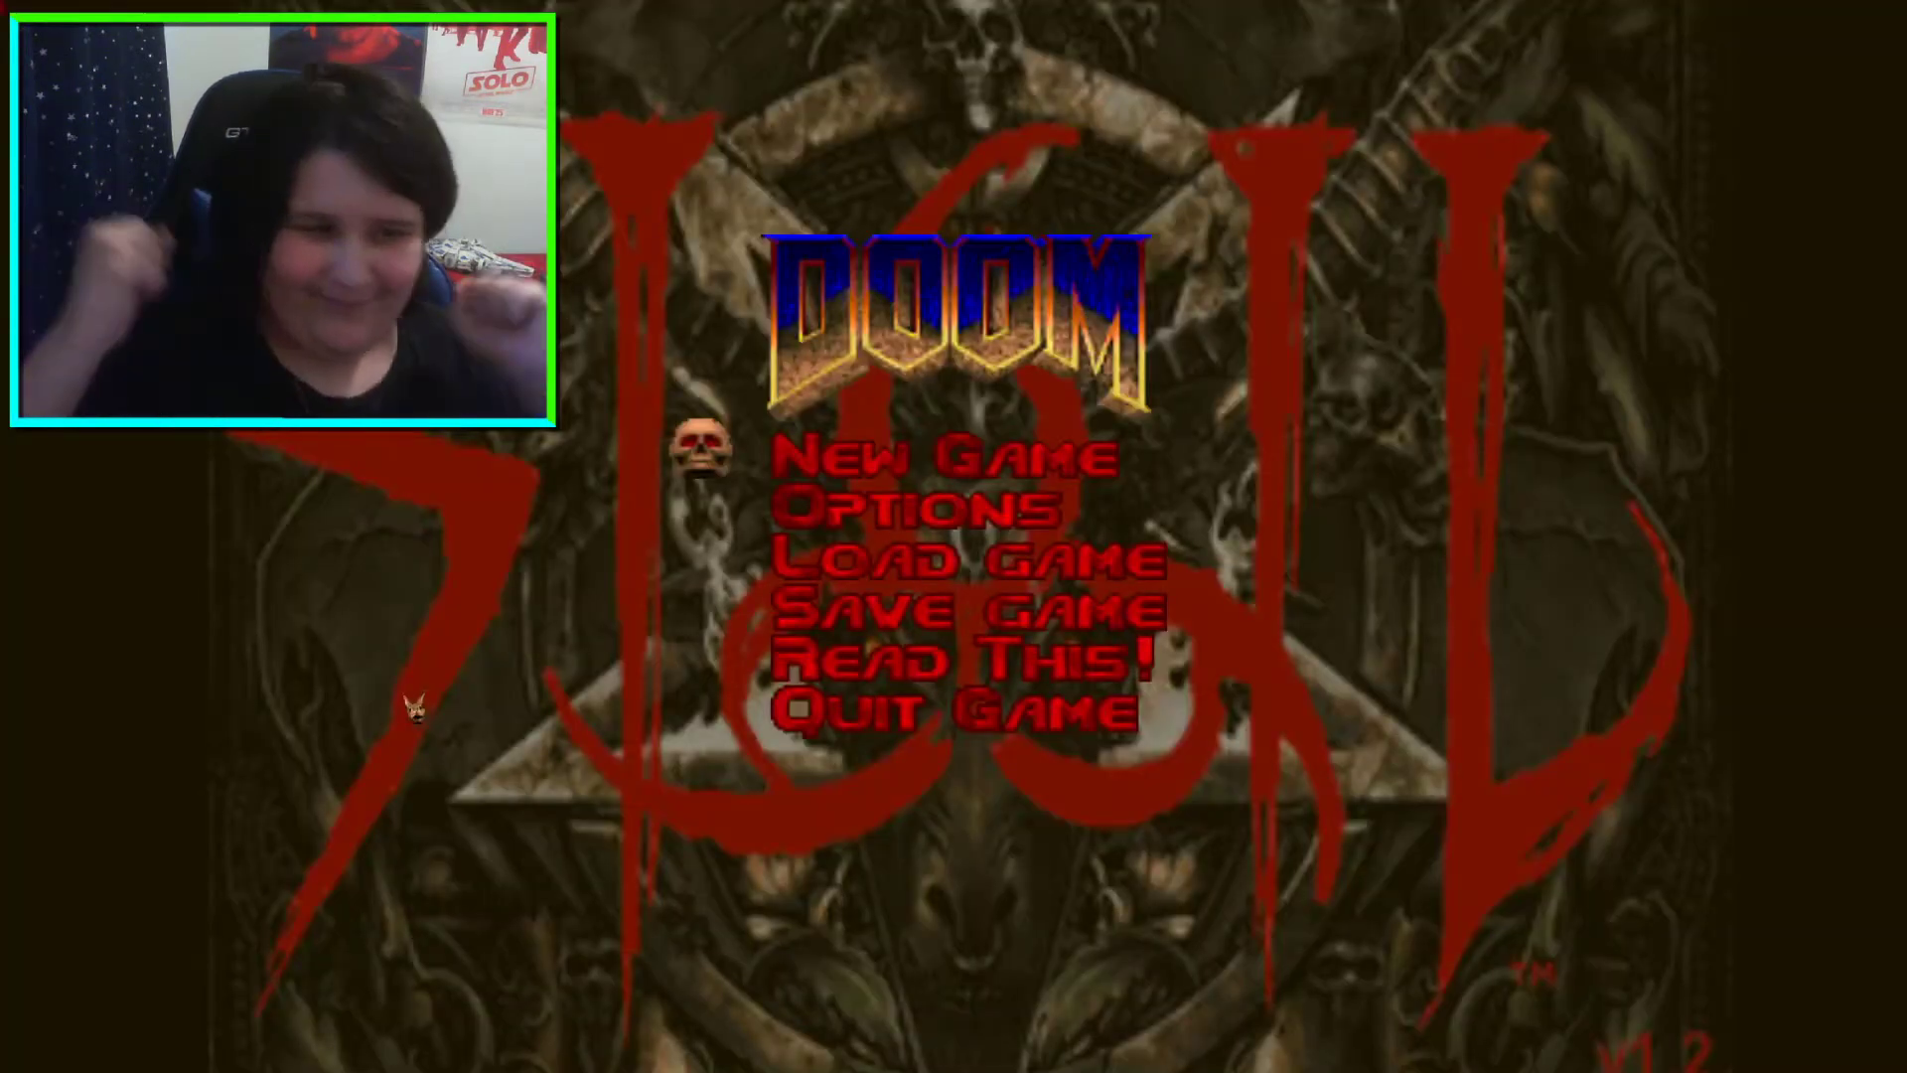
Examine the Display Options in the game's Options and return to the Options list
{"action": "key", "text": "Down"}
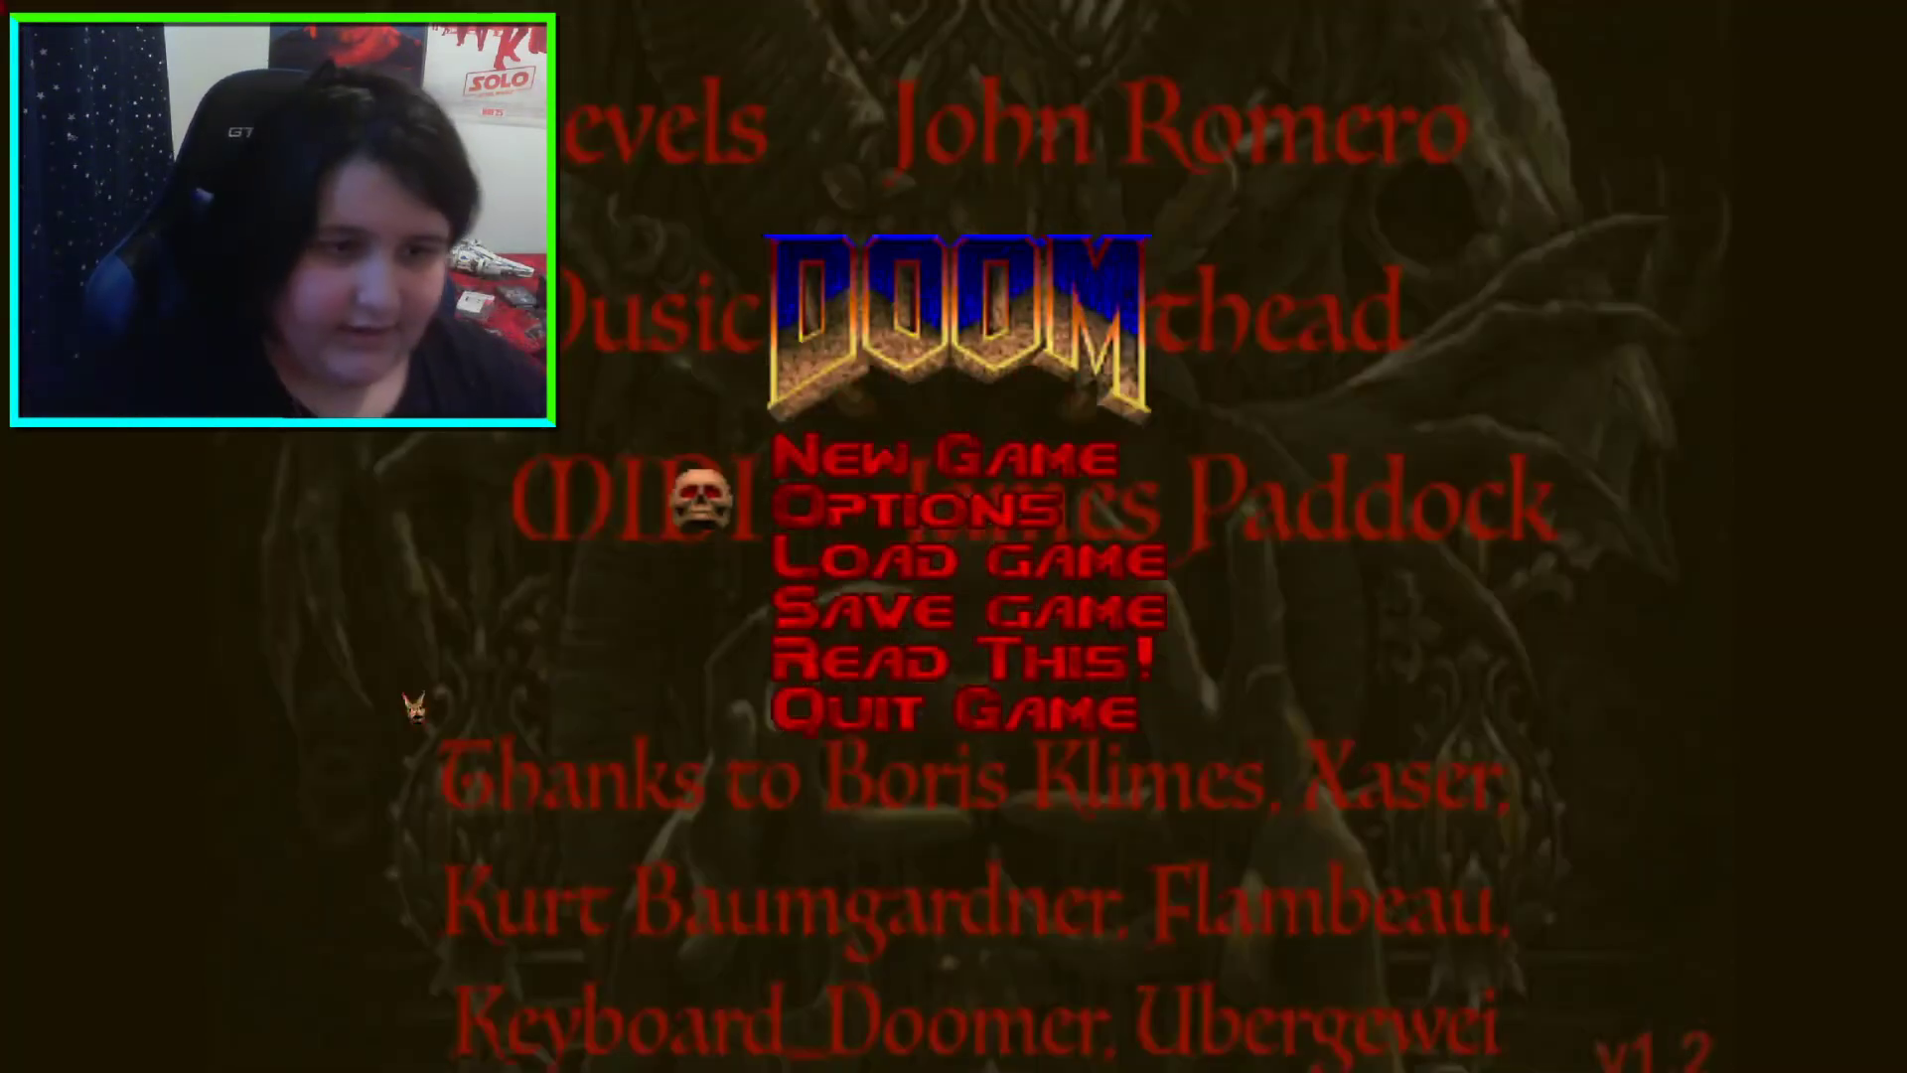
{"action": "key", "text": "Return"}
{"action": "key", "text": "Down"}
{"action": "key", "text": "Down"}
{"action": "key", "text": "Down"}
{"action": "key", "text": "Down"}
{"action": "key", "text": "Down"}
{"action": "key", "text": "Down"}
{"action": "key", "text": "Down"}
{"action": "key", "text": "Down"}
{"action": "key", "text": "Down"}
{"action": "key", "text": "Down"}
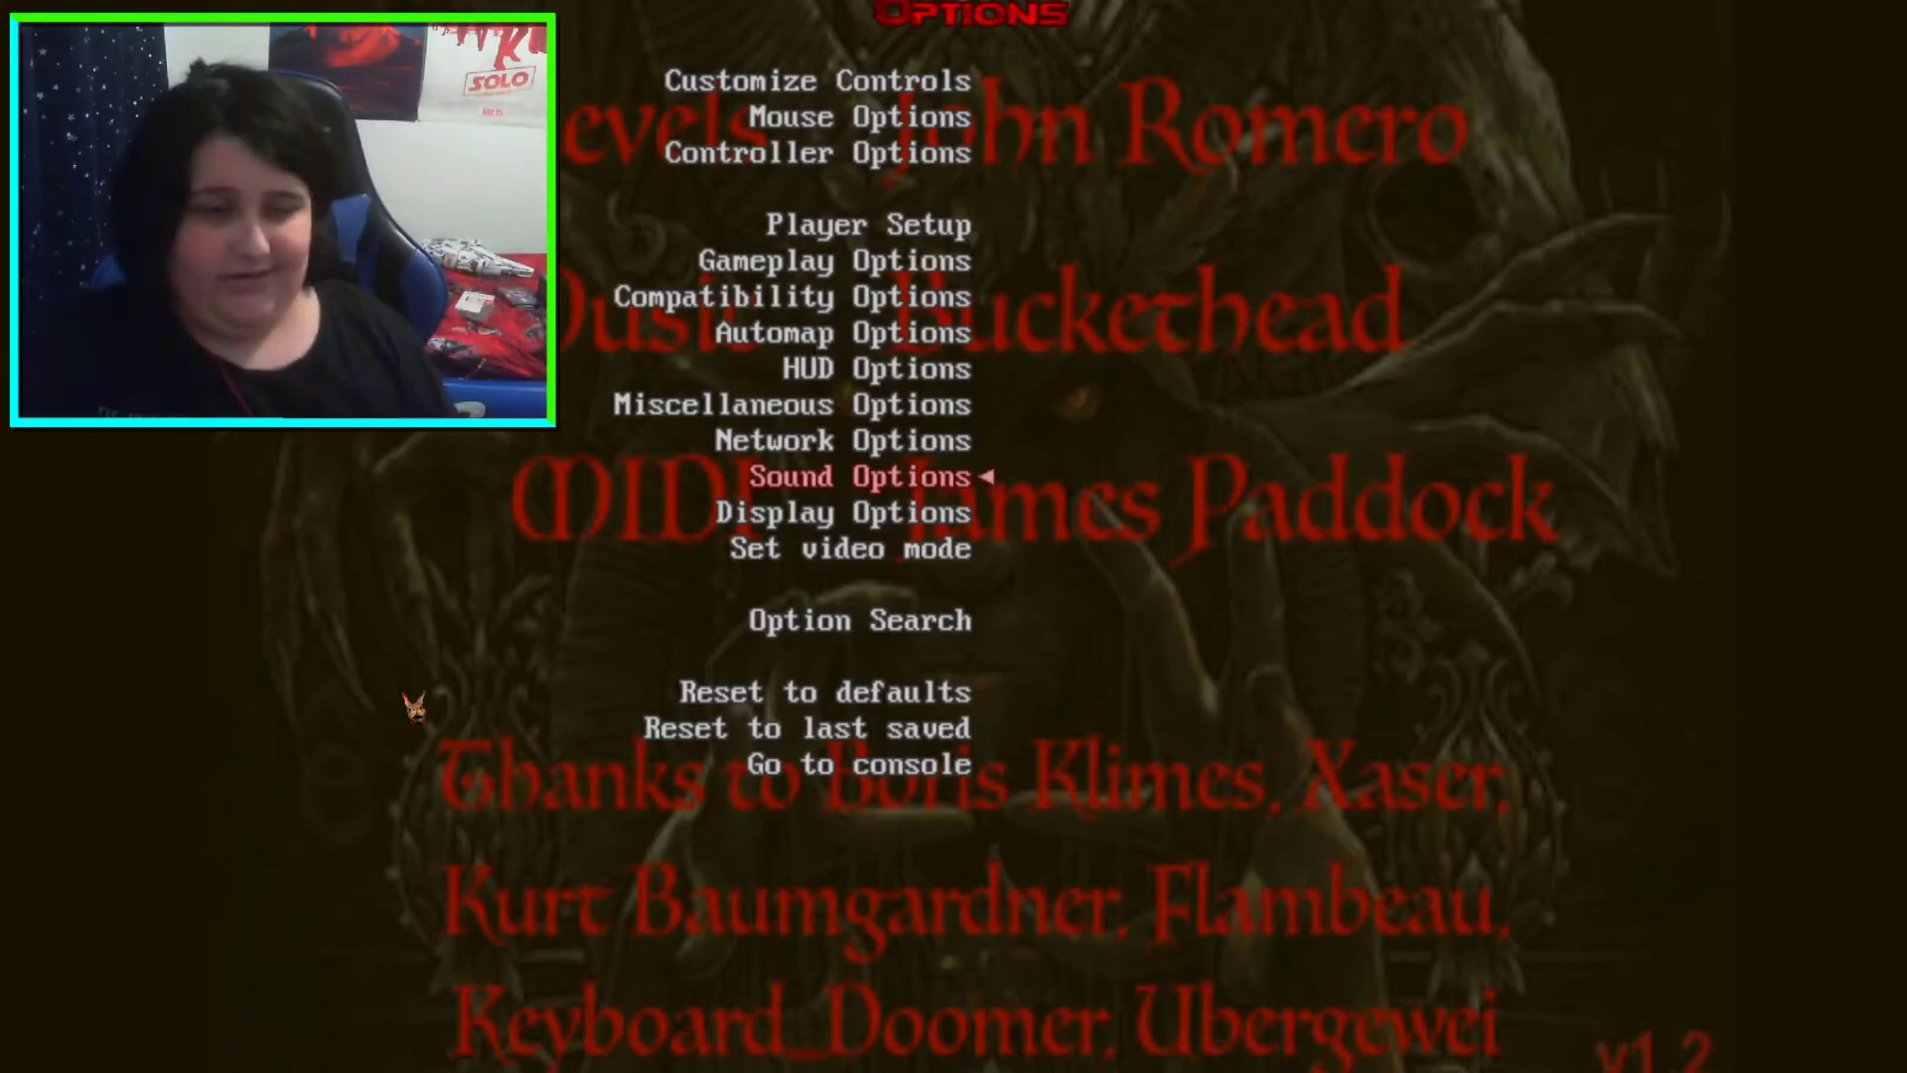
{"action": "key", "text": "Down"}
{"action": "key", "text": "Return"}
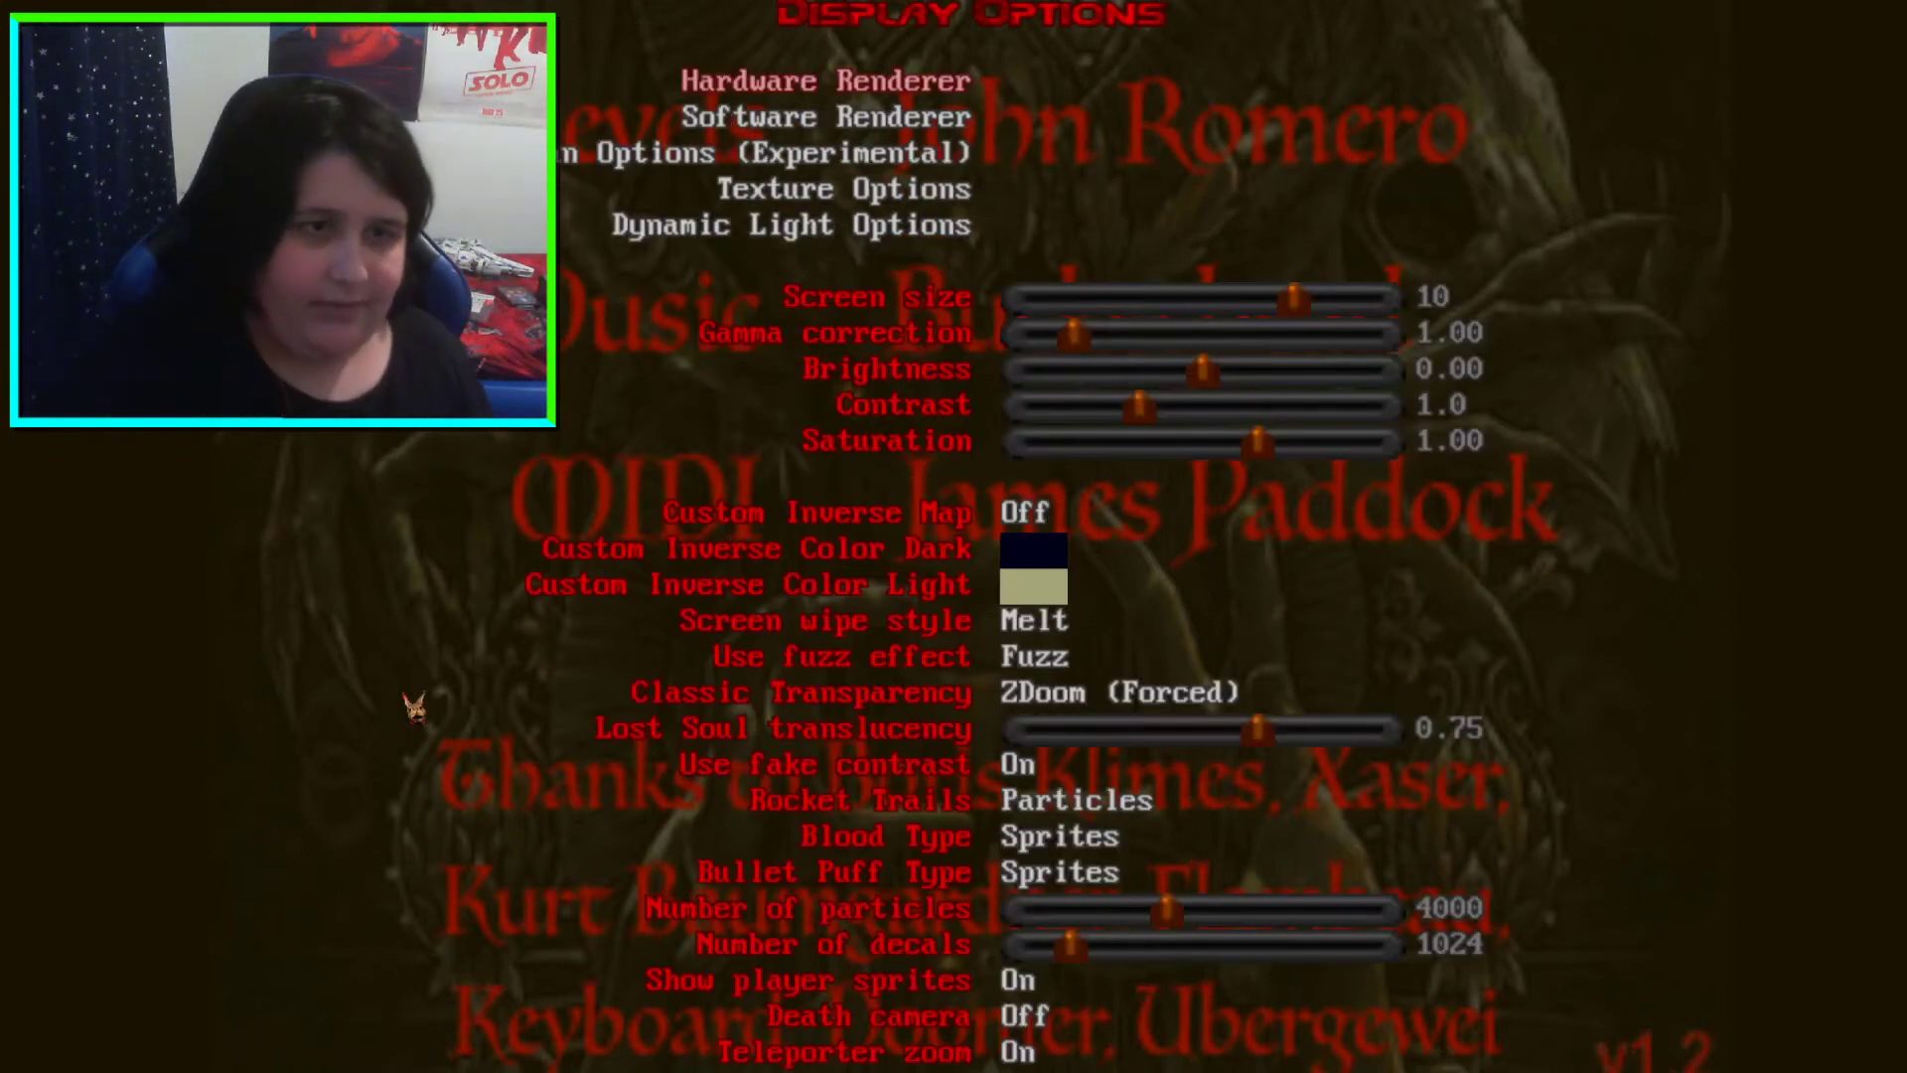
{"action": "key", "text": "Escape"}
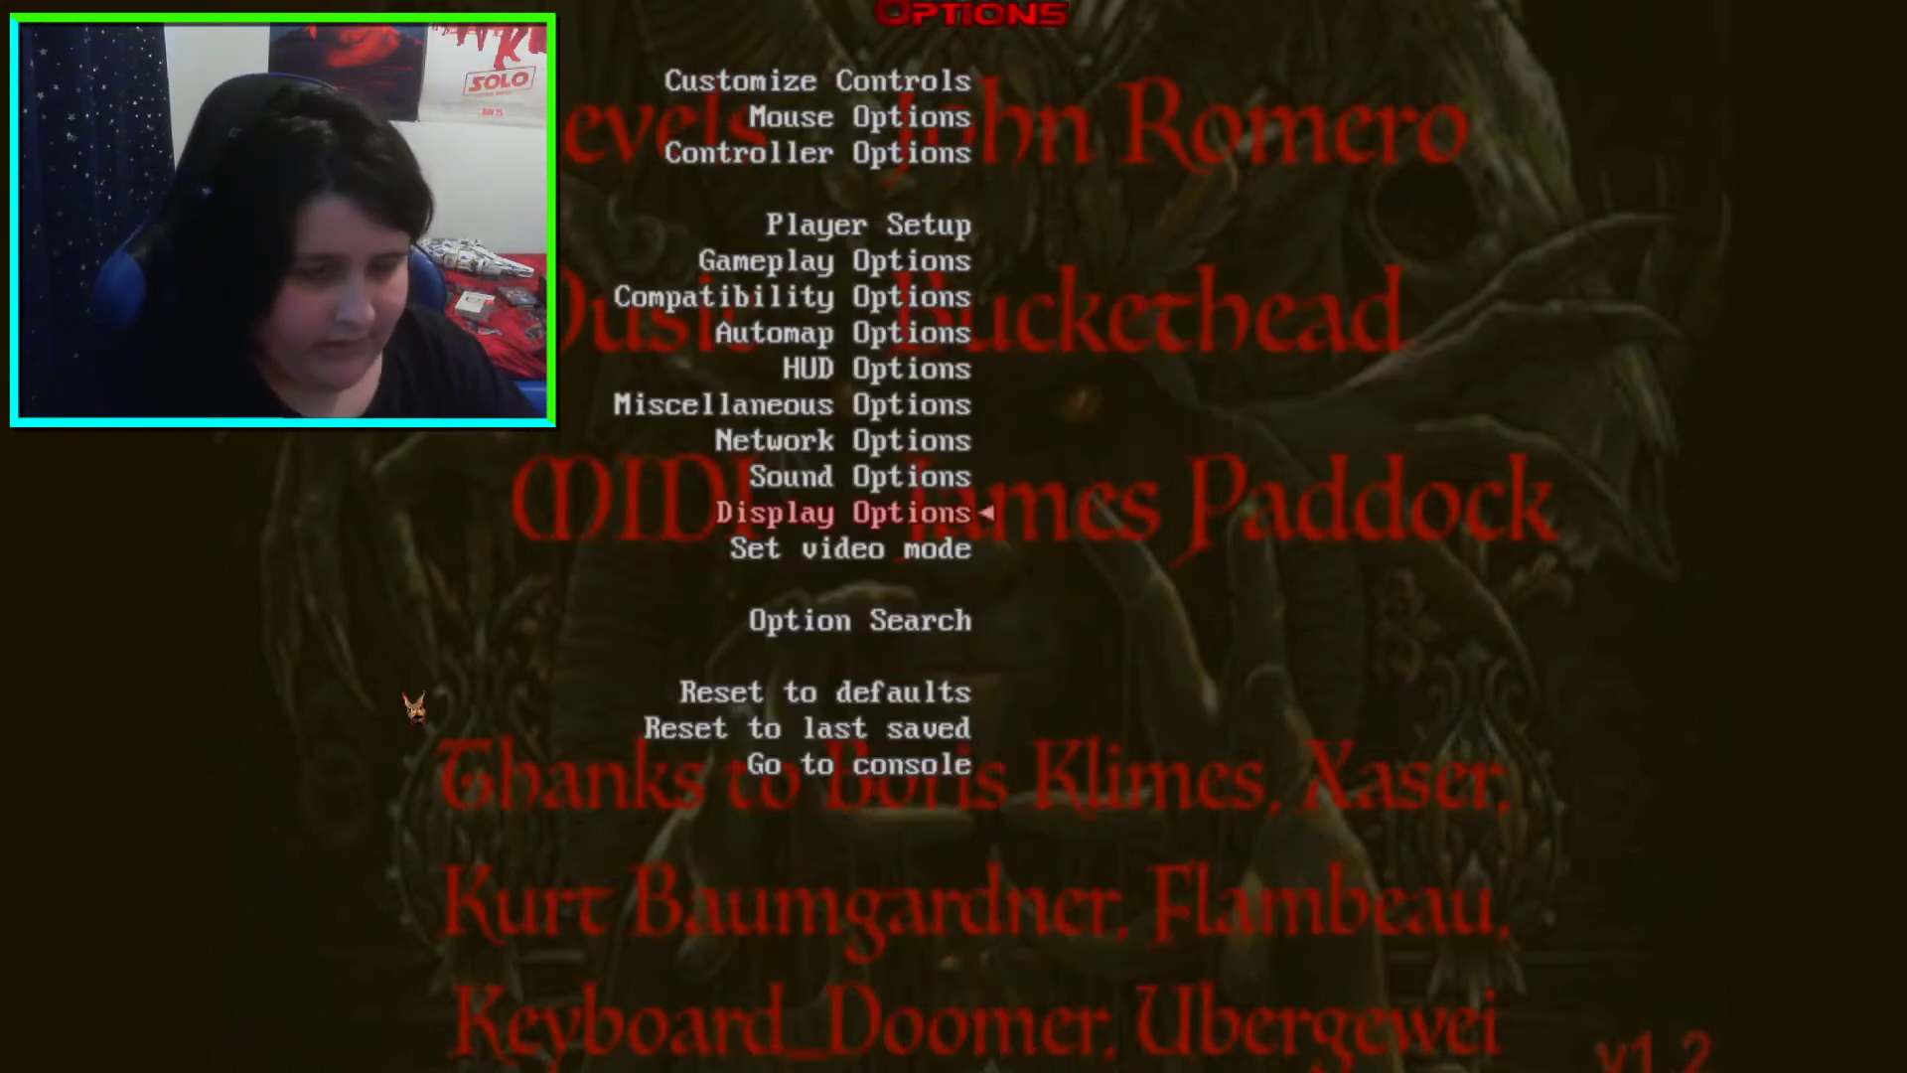
Turn off Fullscreen in the video mode settings and return to the Options list
{"action": "key", "text": "Down"}
{"action": "key", "text": "Return"}
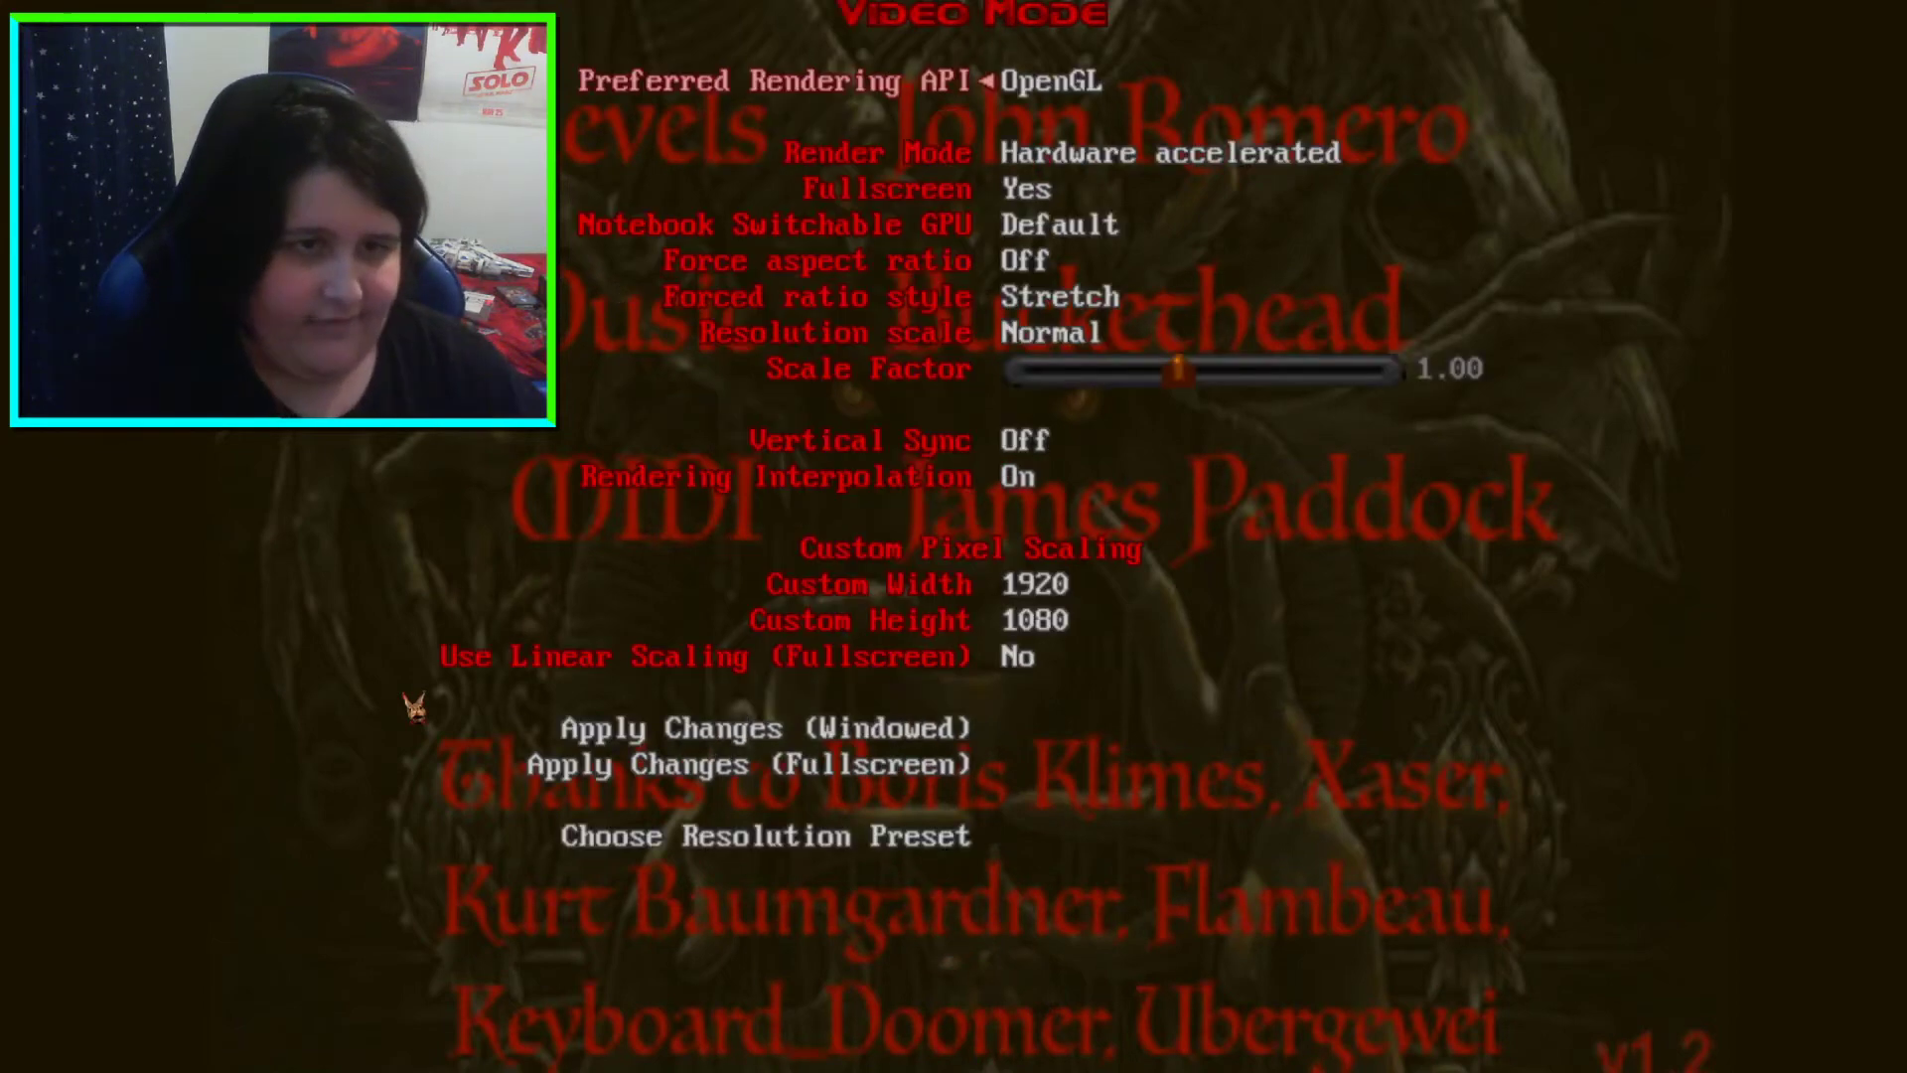
{"action": "key", "text": "Down"}
{"action": "key", "text": "Down"}
{"action": "key", "text": "Down"}
{"action": "key", "text": "Down"}
{"action": "key", "text": "Up"}
{"action": "key", "text": "Up"}
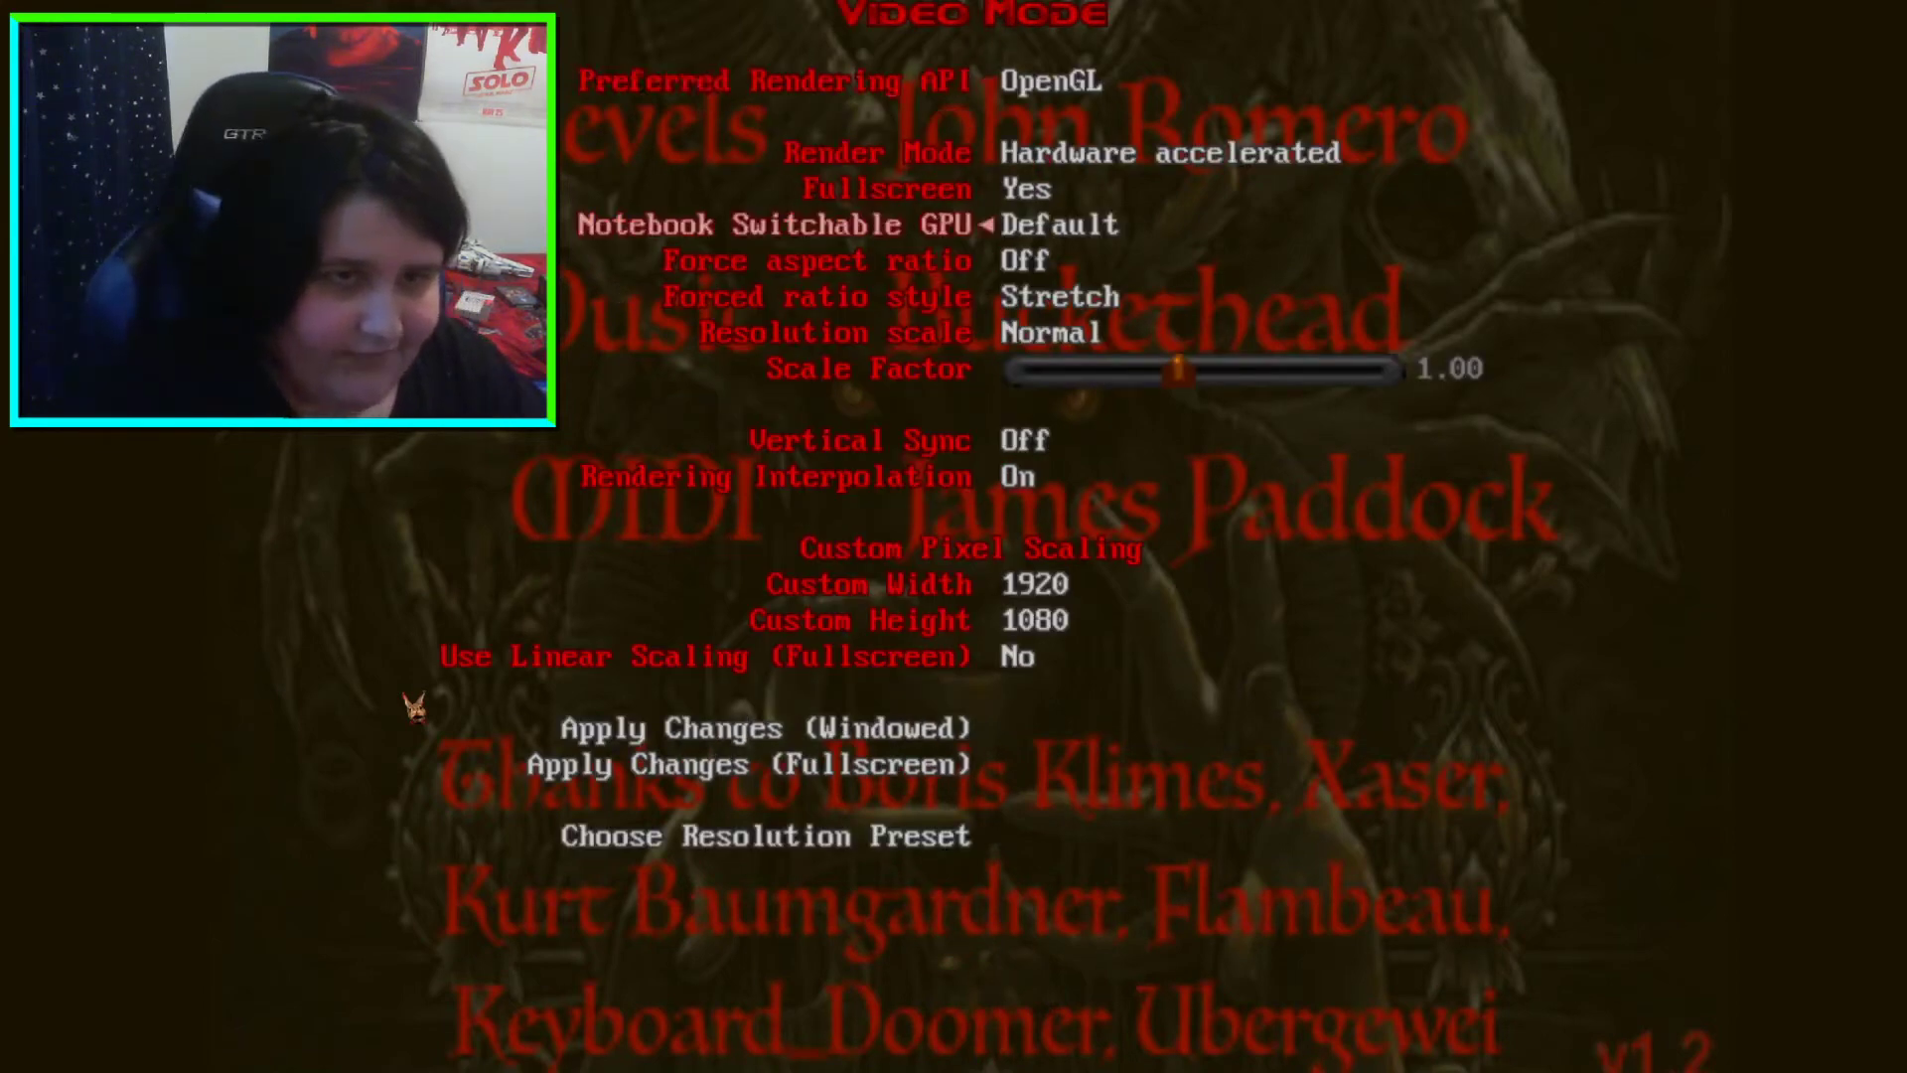
{"action": "key", "text": "Return"}
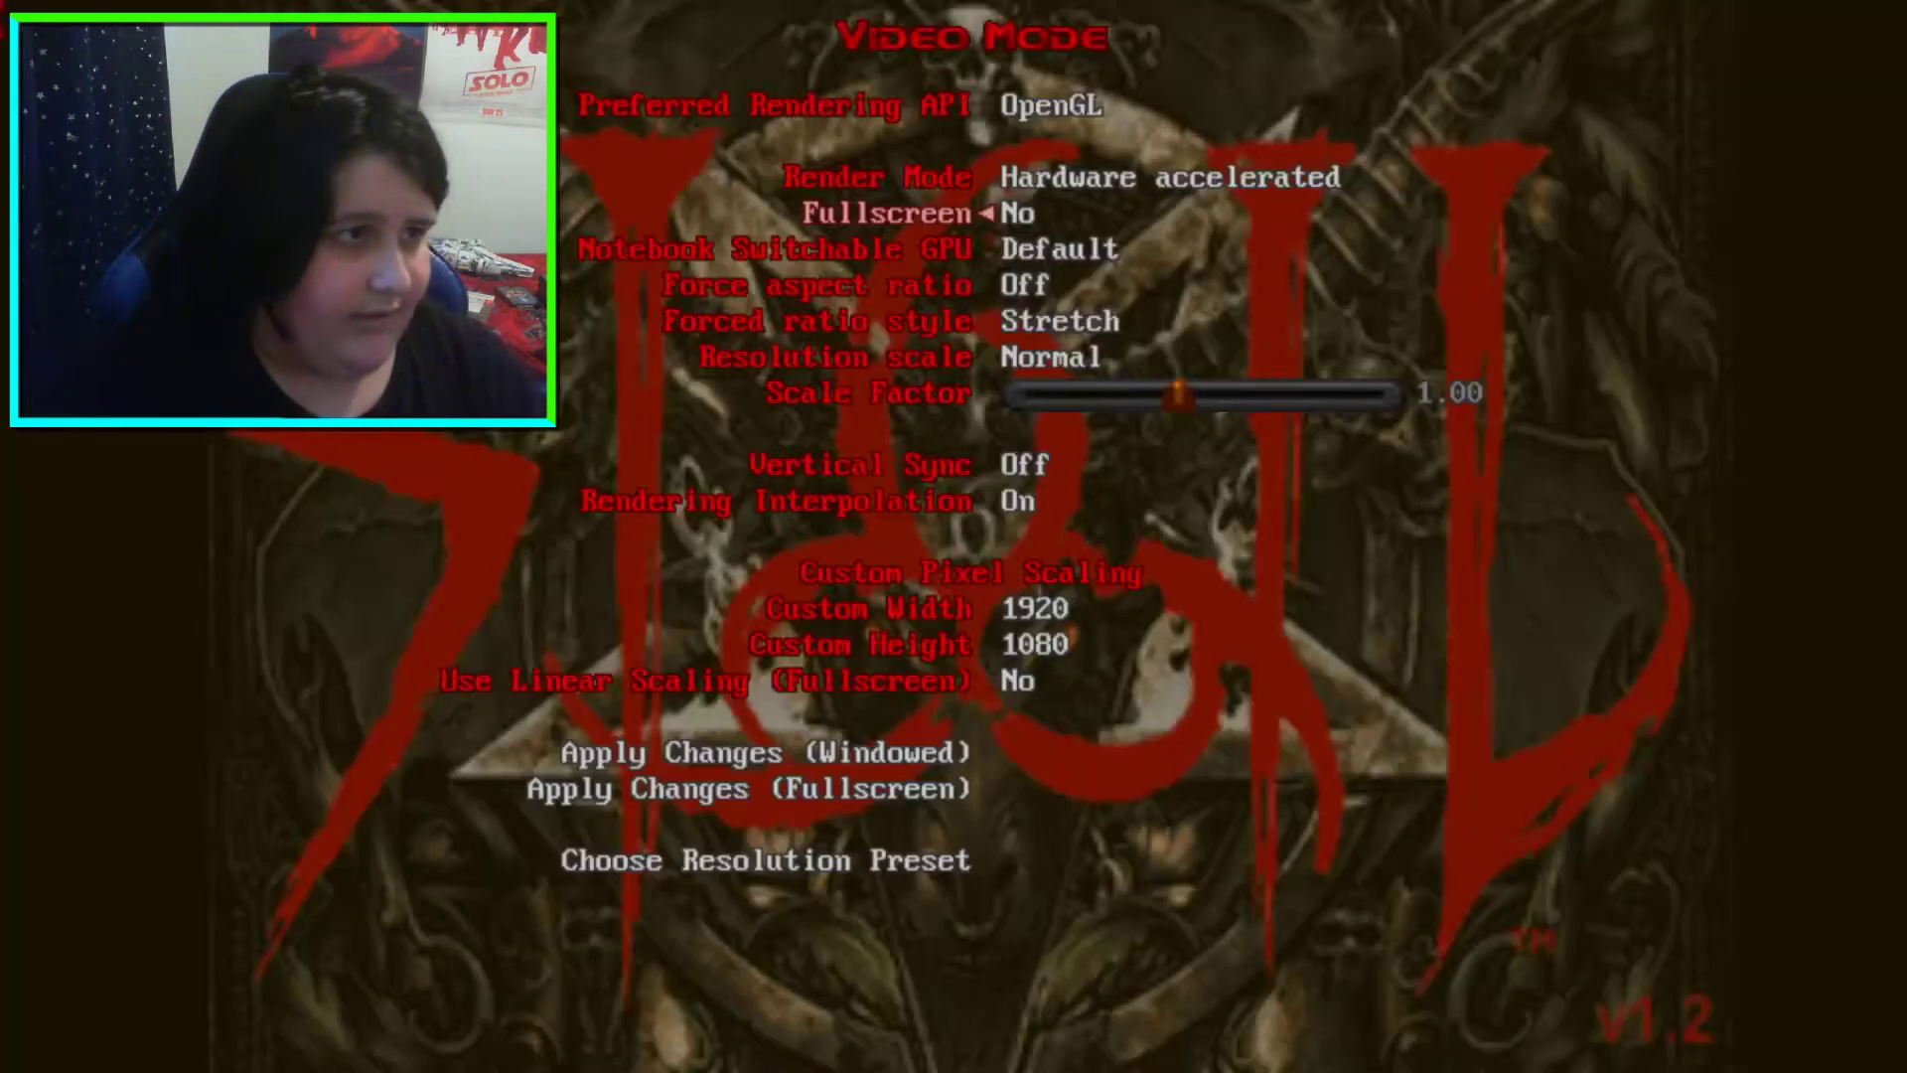
{"action": "key", "text": "Escape"}
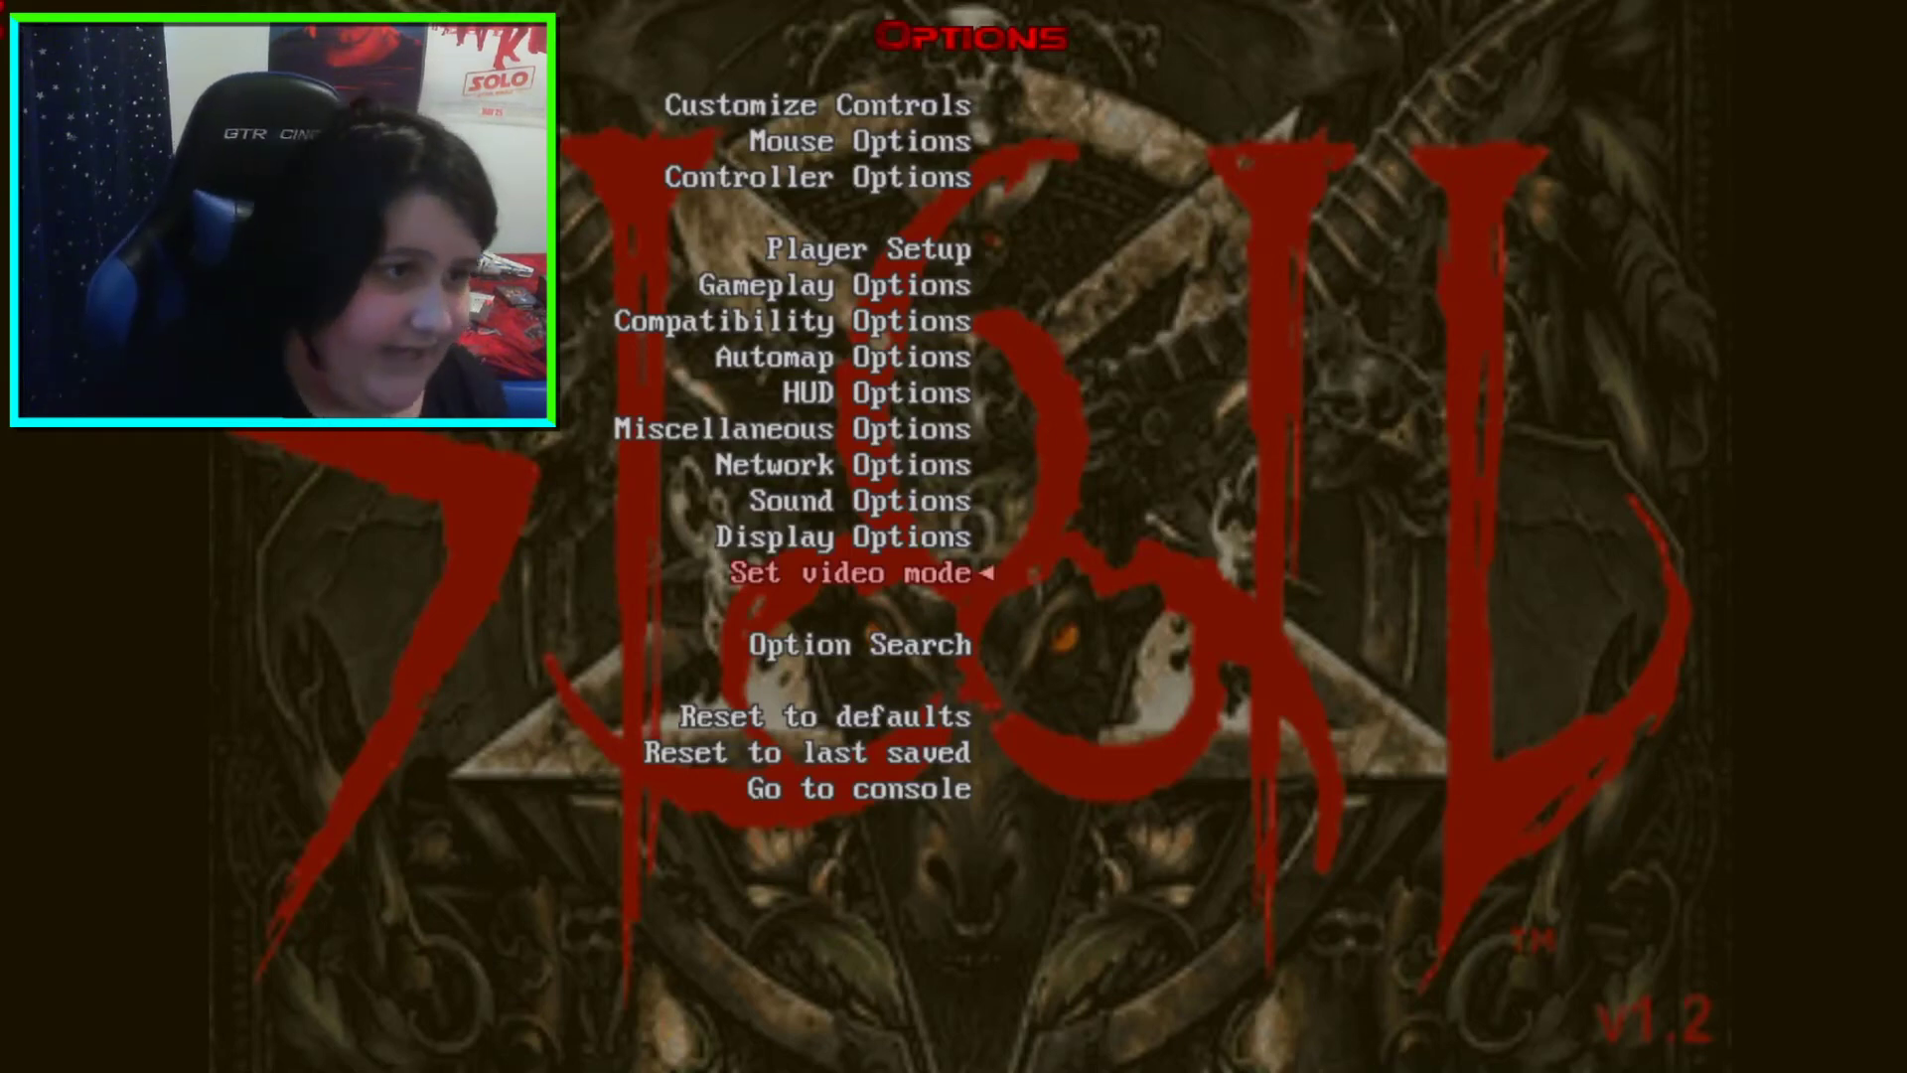
{"action": "key", "text": "Up"}
{"action": "key", "text": "Up"}
{"action": "key", "text": "Down"}
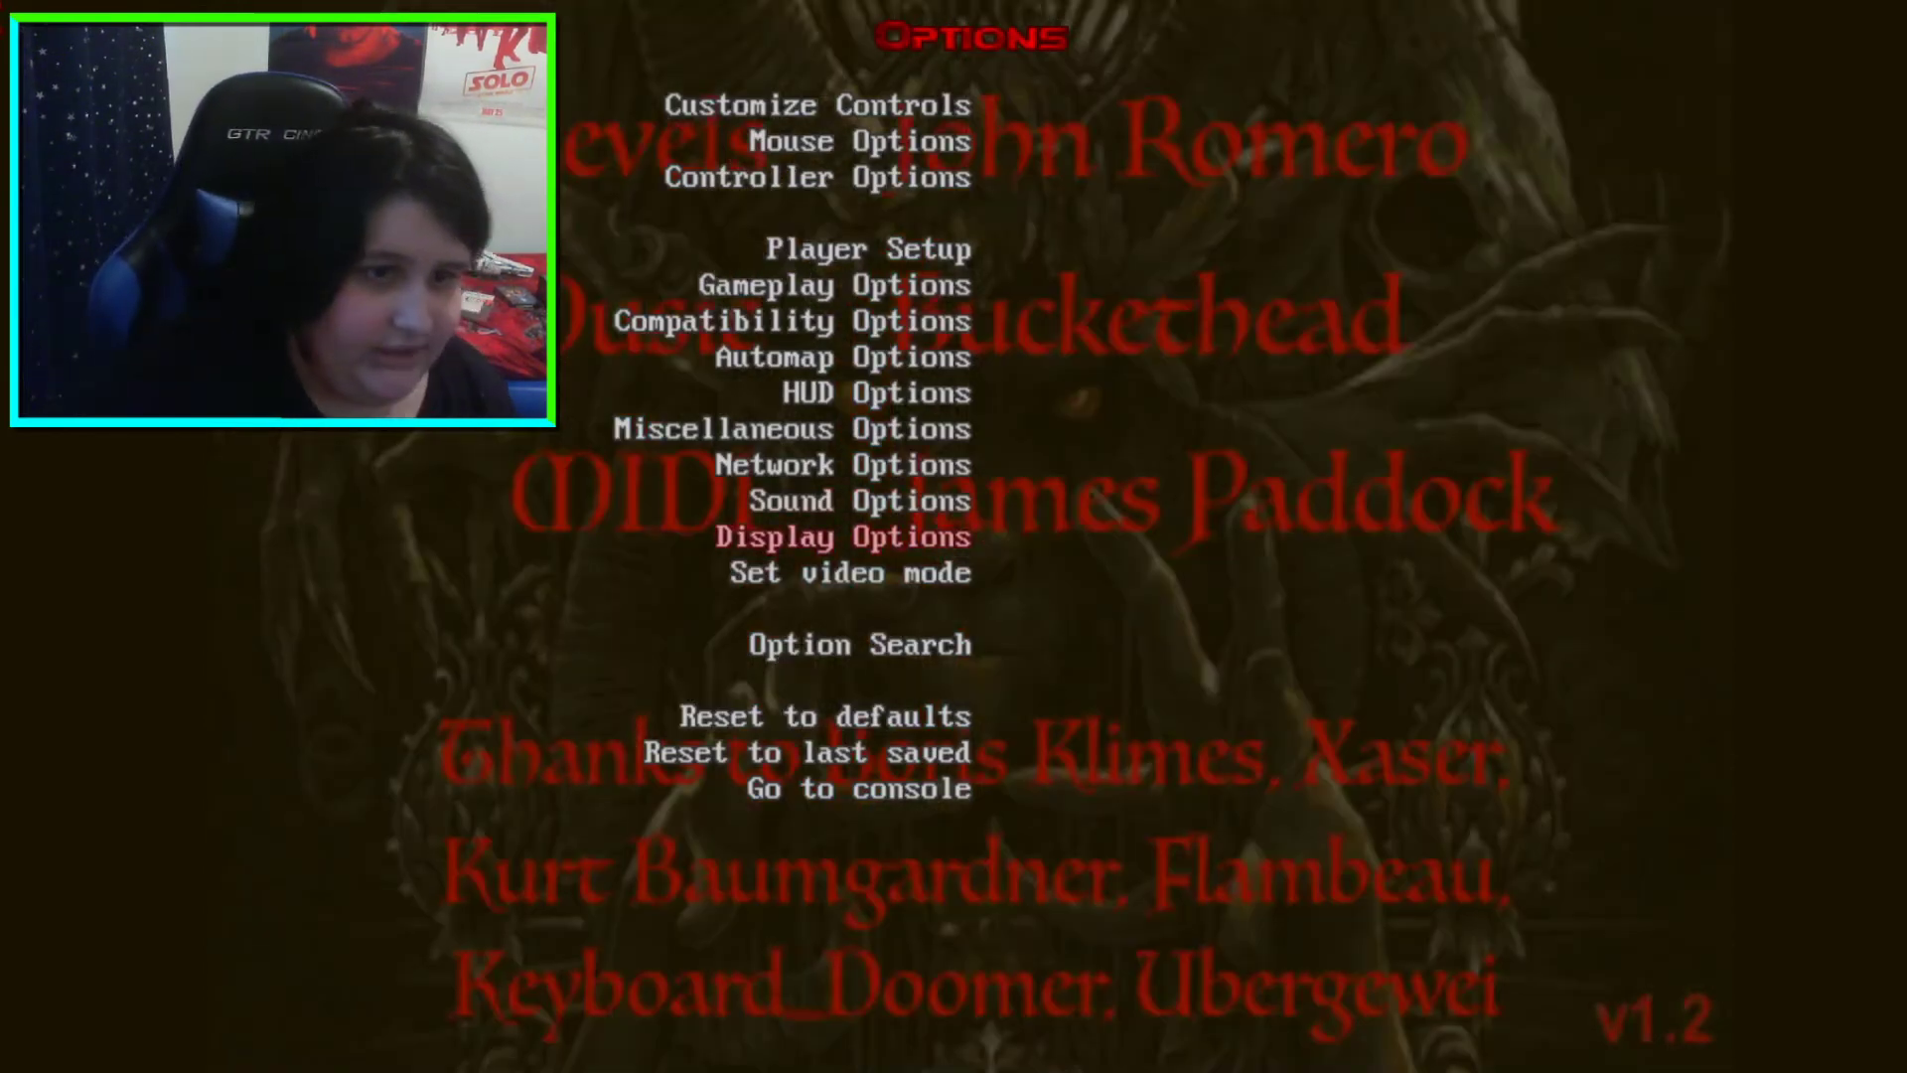
{"action": "key", "text": "Up"}
{"action": "key", "text": "Up"}
{"action": "key", "text": "Up"}
{"action": "key", "text": "Up"}
{"action": "key", "text": "Up"}
{"action": "key", "text": "Up"}
{"action": "key", "text": "Up"}
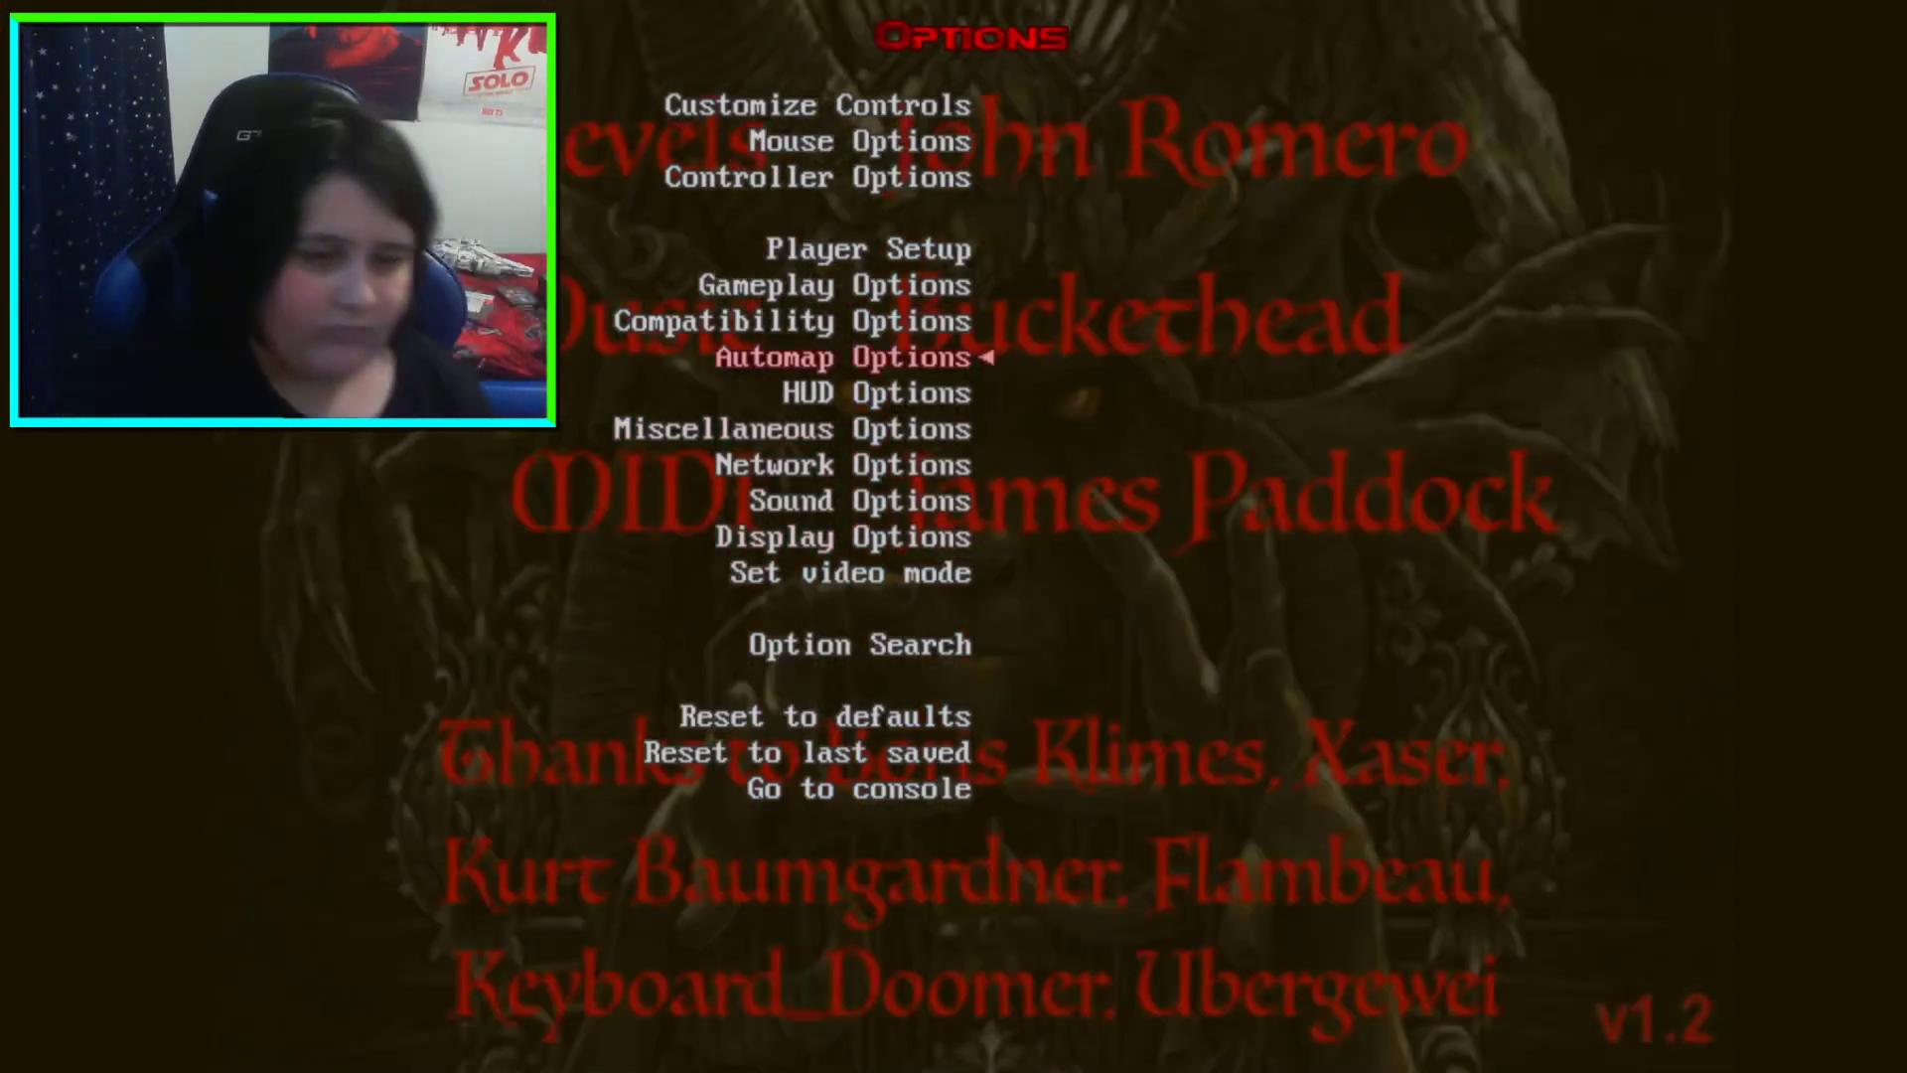
Set Texture Filter mode to None in the Texture Options of the Display Options and return to the Options list
{"action": "key", "text": "Down"}
{"action": "key", "text": "Down"}
{"action": "key", "text": "Down"}
{"action": "key", "text": "Down"}
{"action": "key", "text": "Down"}
{"action": "key", "text": "Down"}
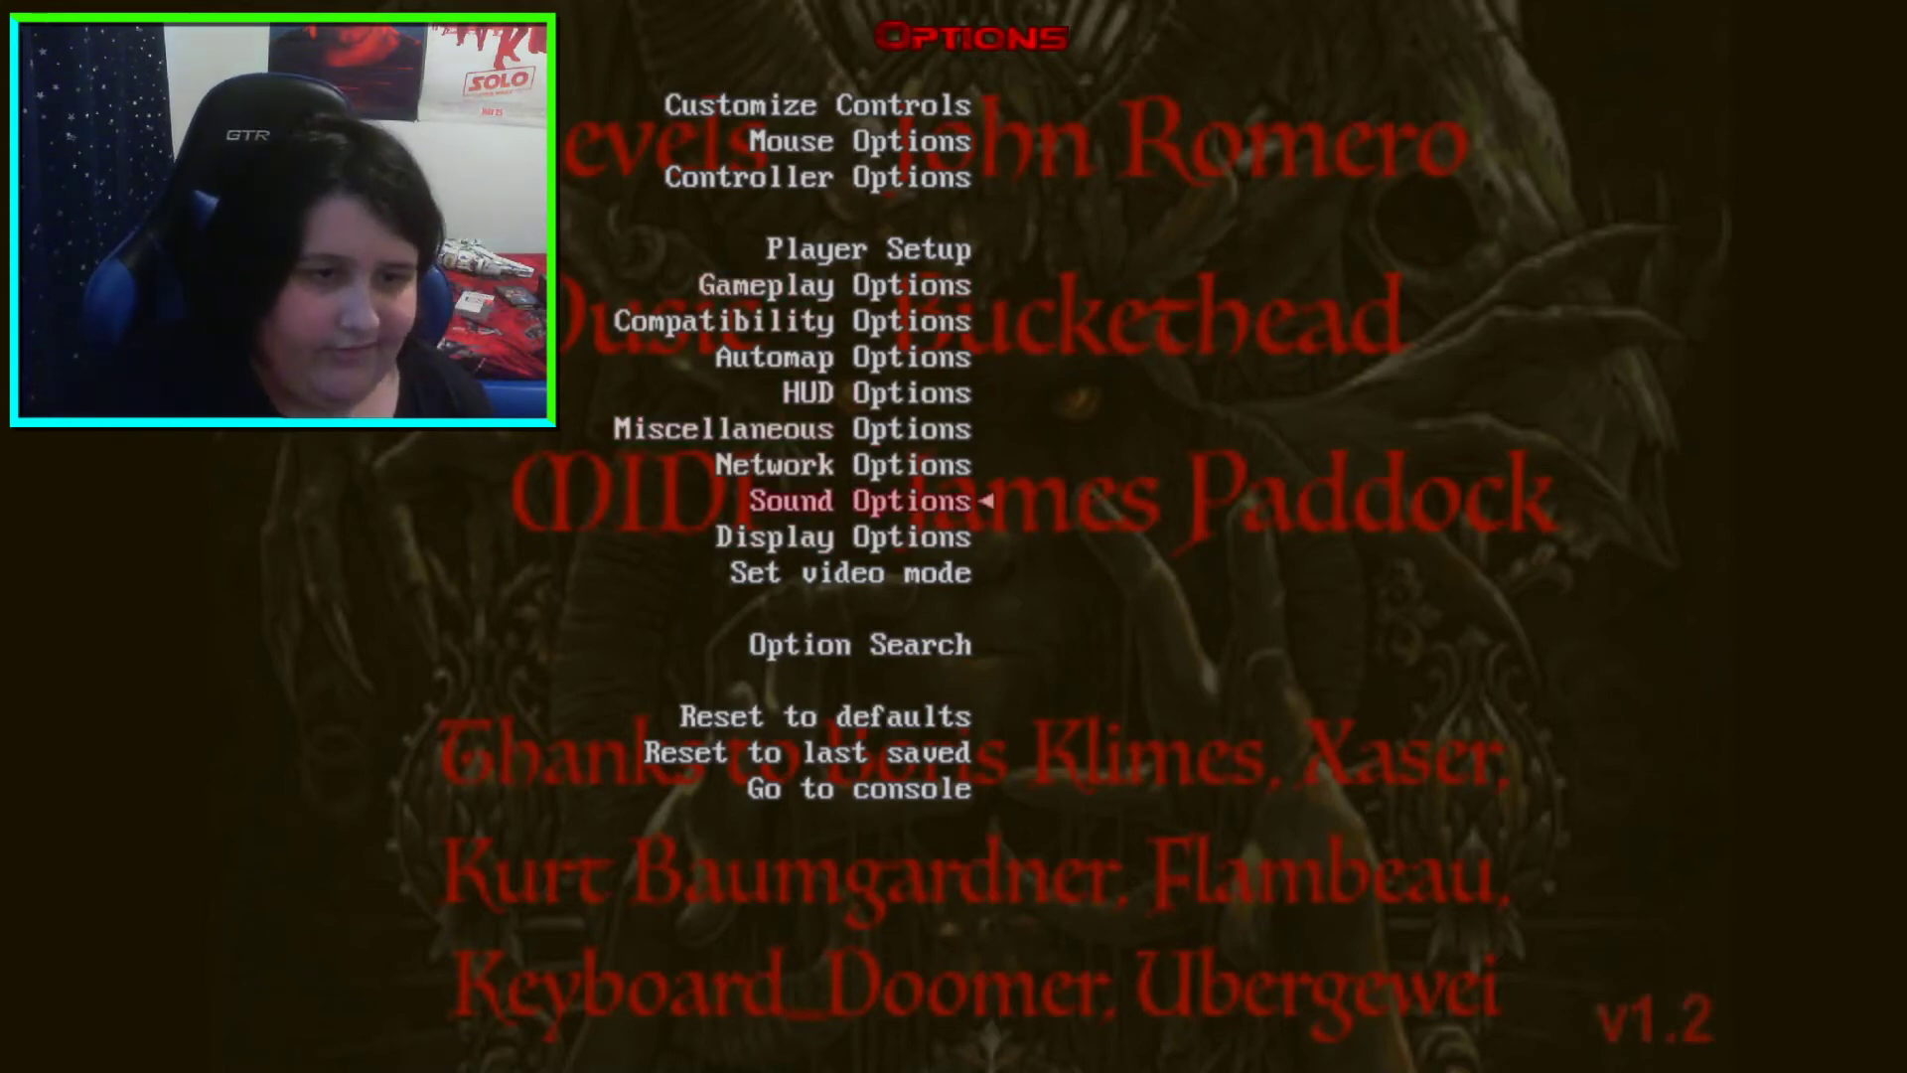
{"action": "key", "text": "Down"}
{"action": "key", "text": "Return"}
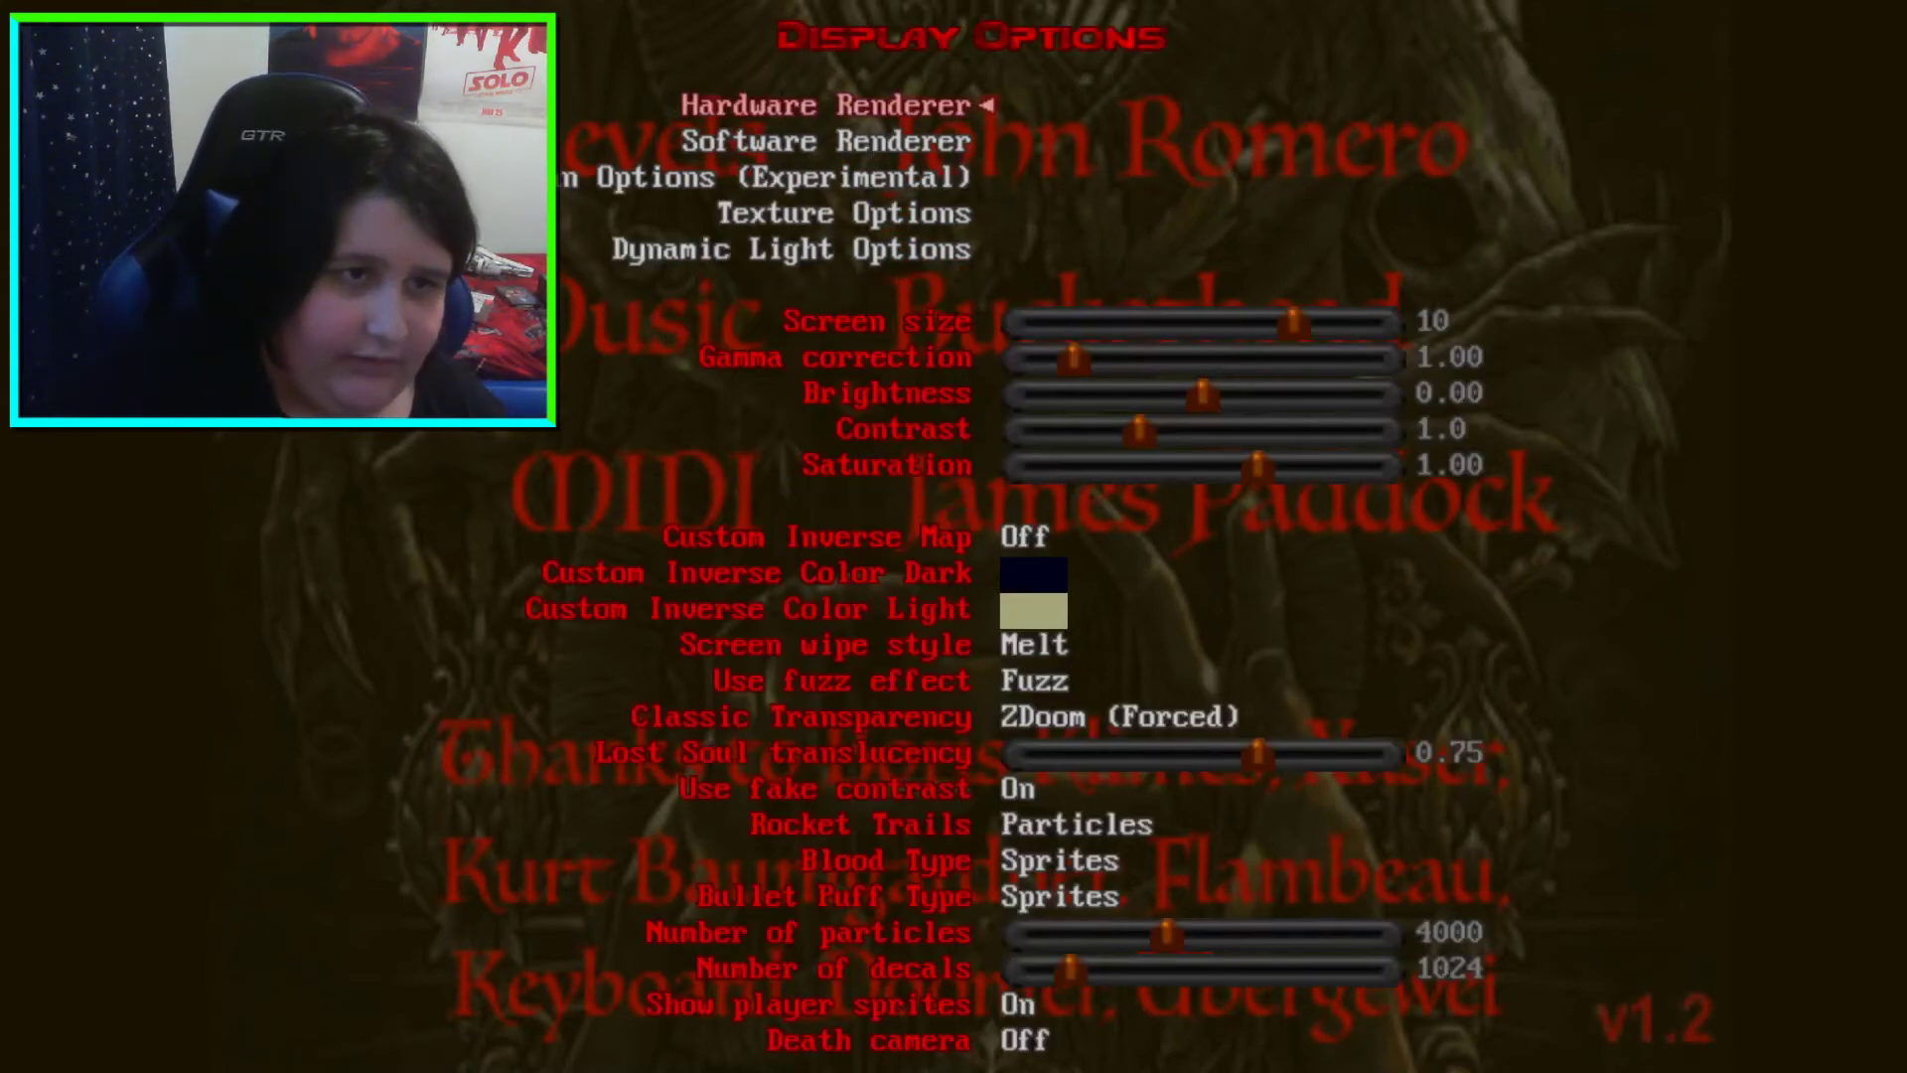
{"action": "key", "text": "Down"}
{"action": "key", "text": "Down"}
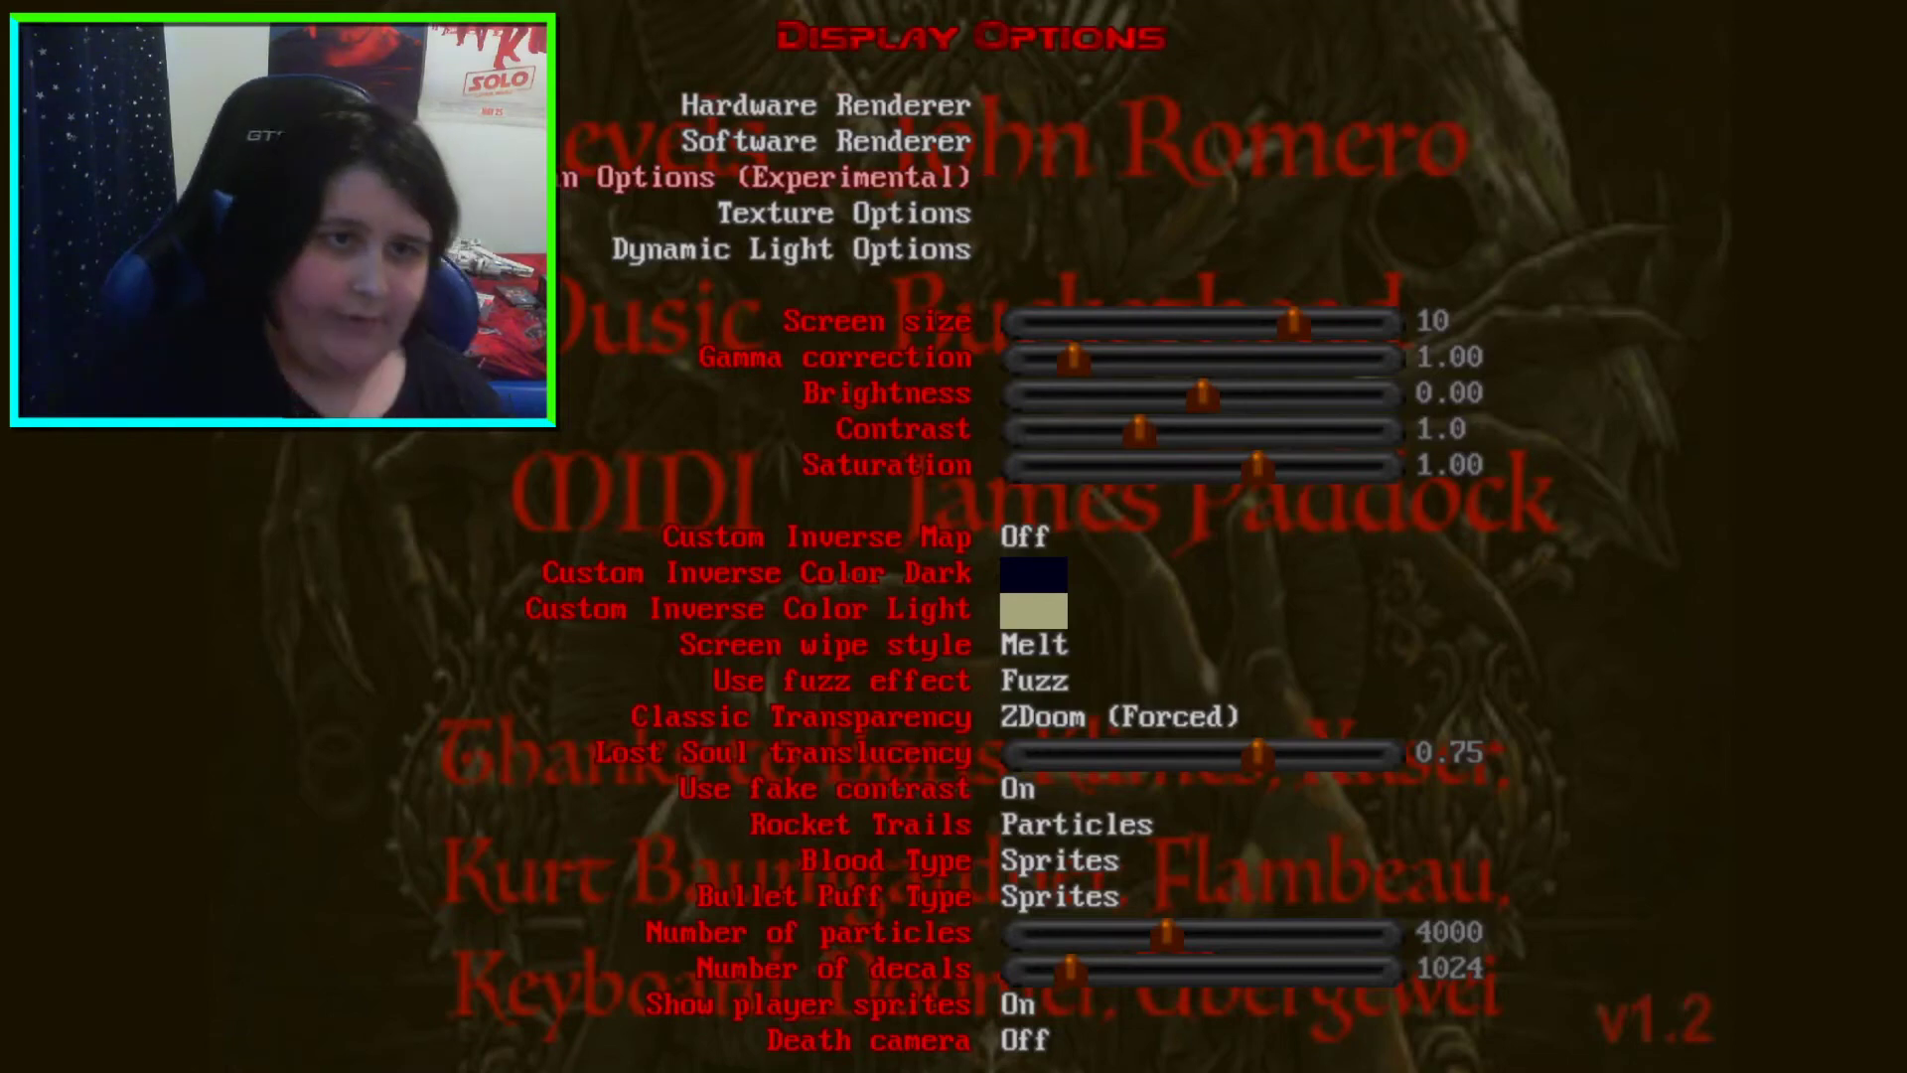
{"action": "key", "text": "Down"}
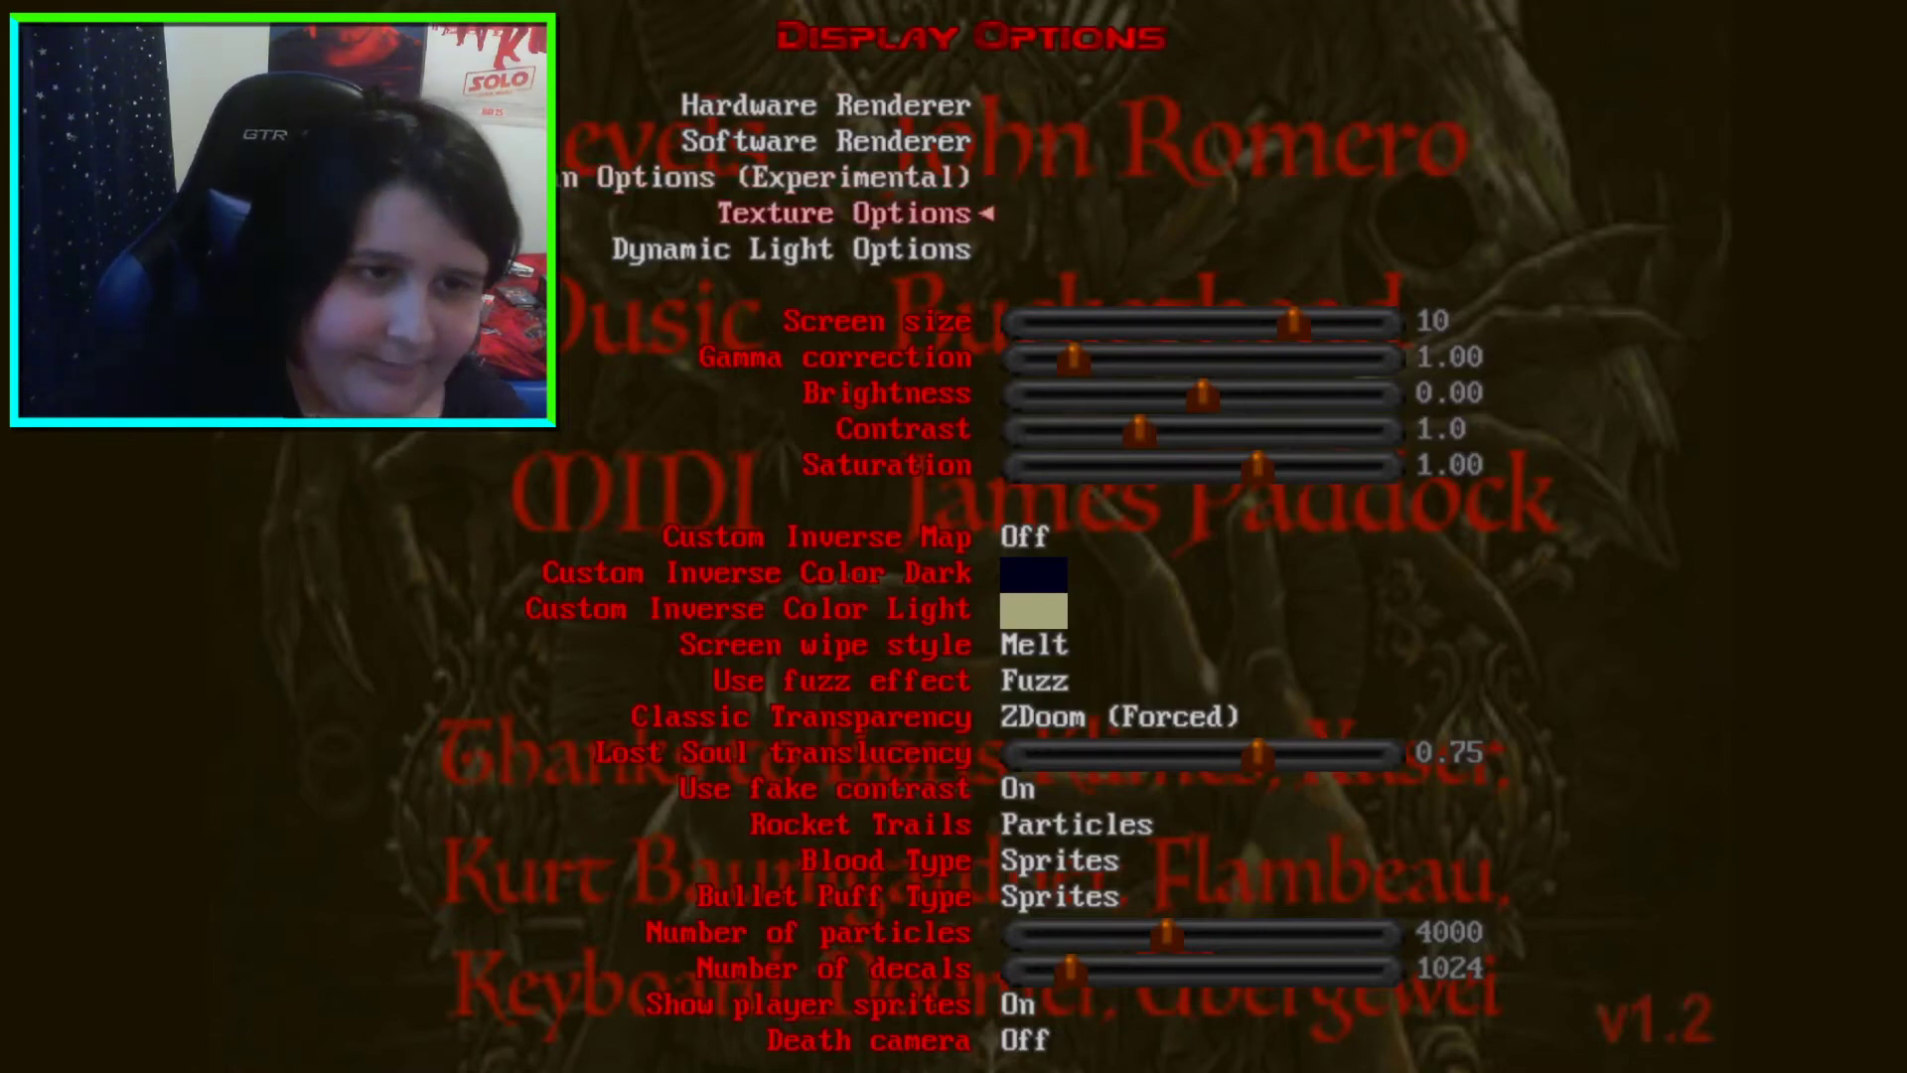
{"action": "key", "text": "Return"}
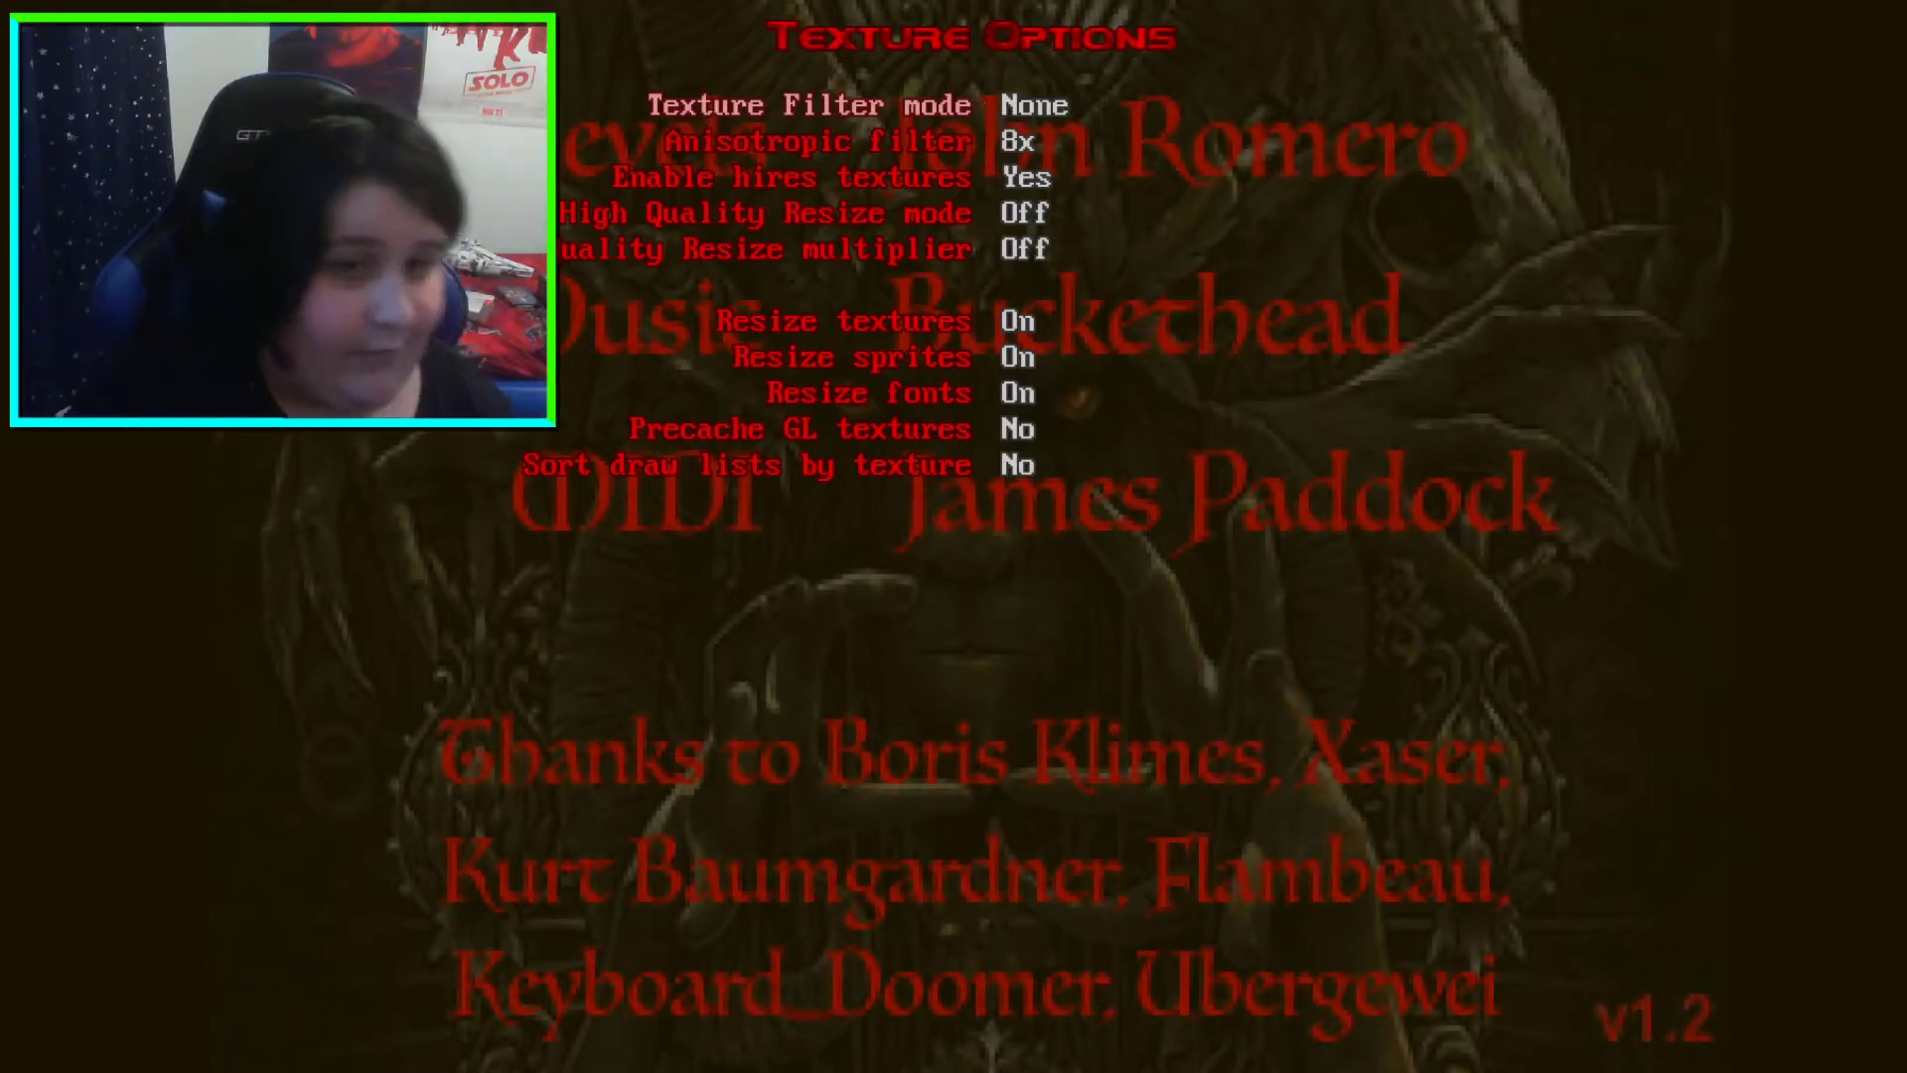
{"action": "key", "text": "Escape"}
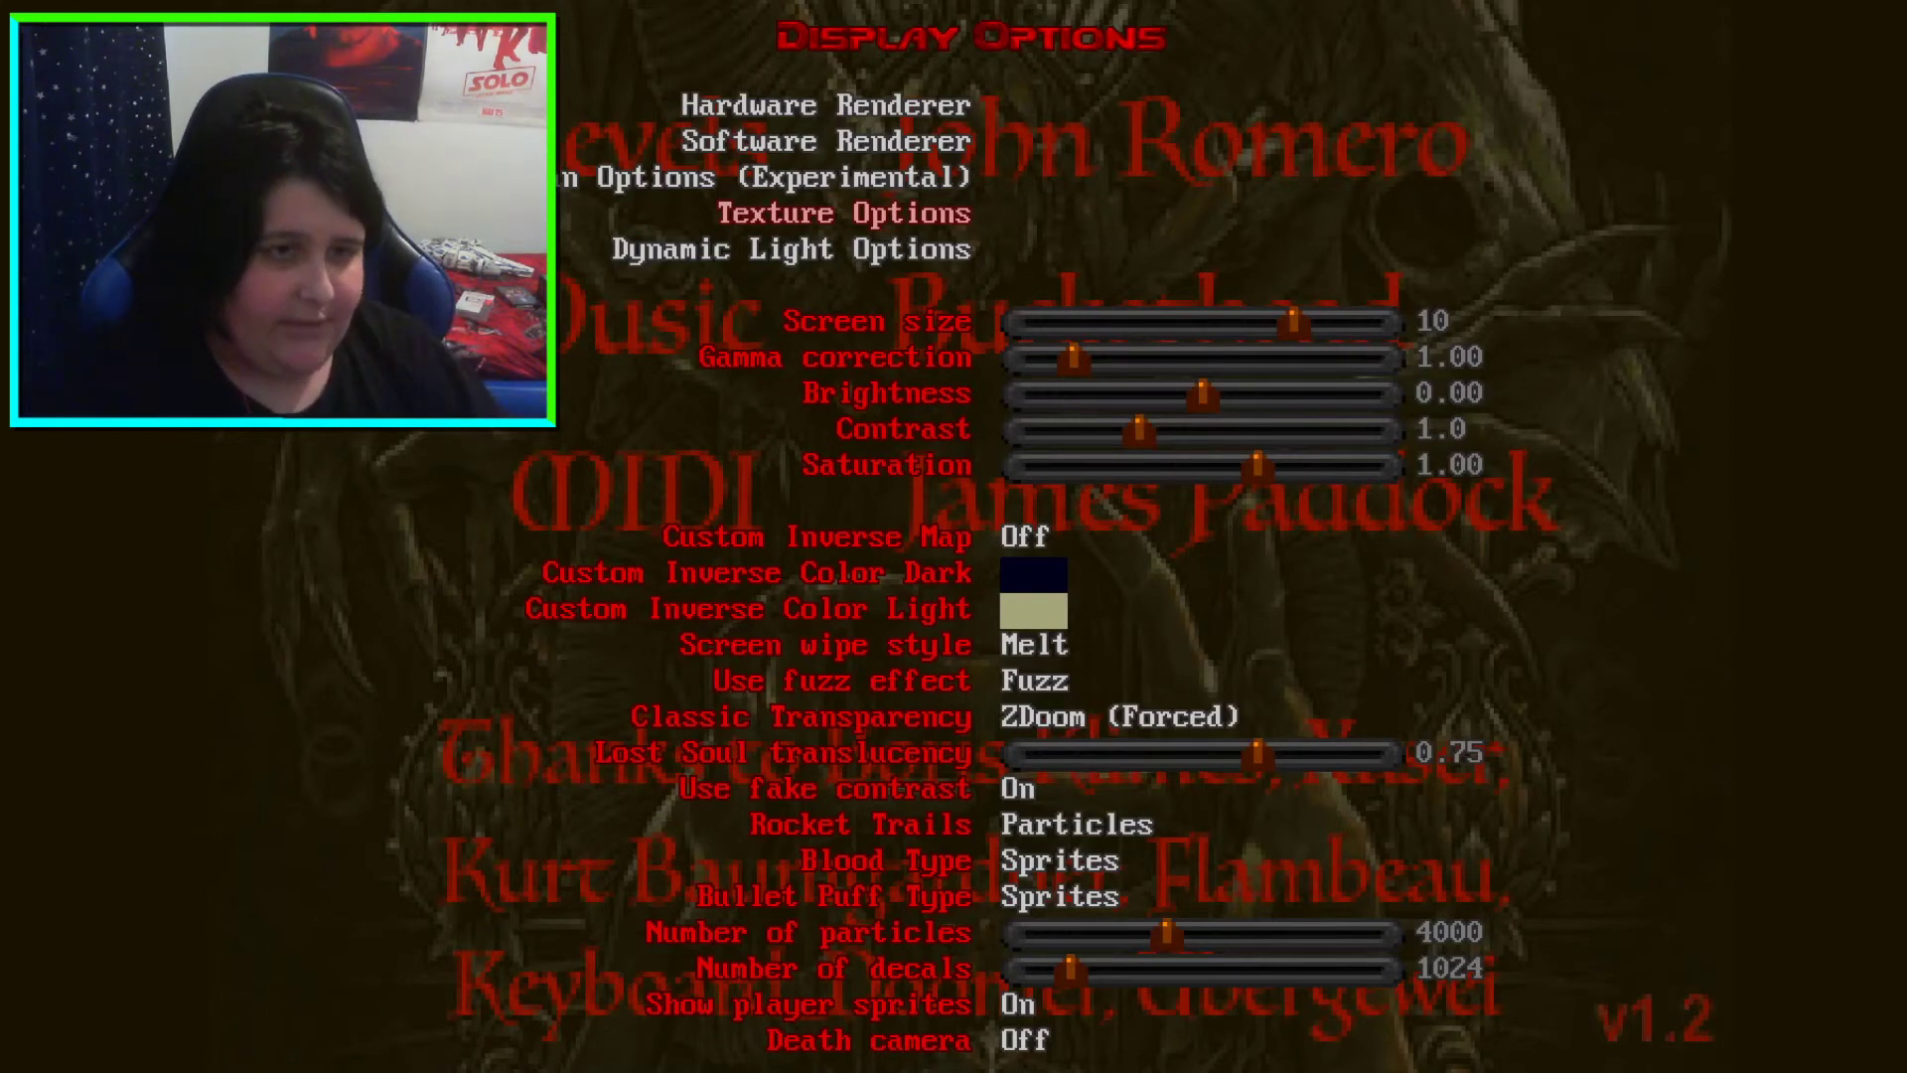
{"action": "key", "text": "Escape"}
Open the Customize Controls settings from the Options list
{"action": "key", "text": "Up"}
{"action": "key", "text": "Up"}
{"action": "key", "text": "Up"}
{"action": "key", "text": "Up"}
{"action": "key", "text": "Up"}
{"action": "key", "text": "Up"}
{"action": "key", "text": "Up"}
{"action": "key", "text": "Up"}
{"action": "key", "text": "Up"}
{"action": "key", "text": "Up"}
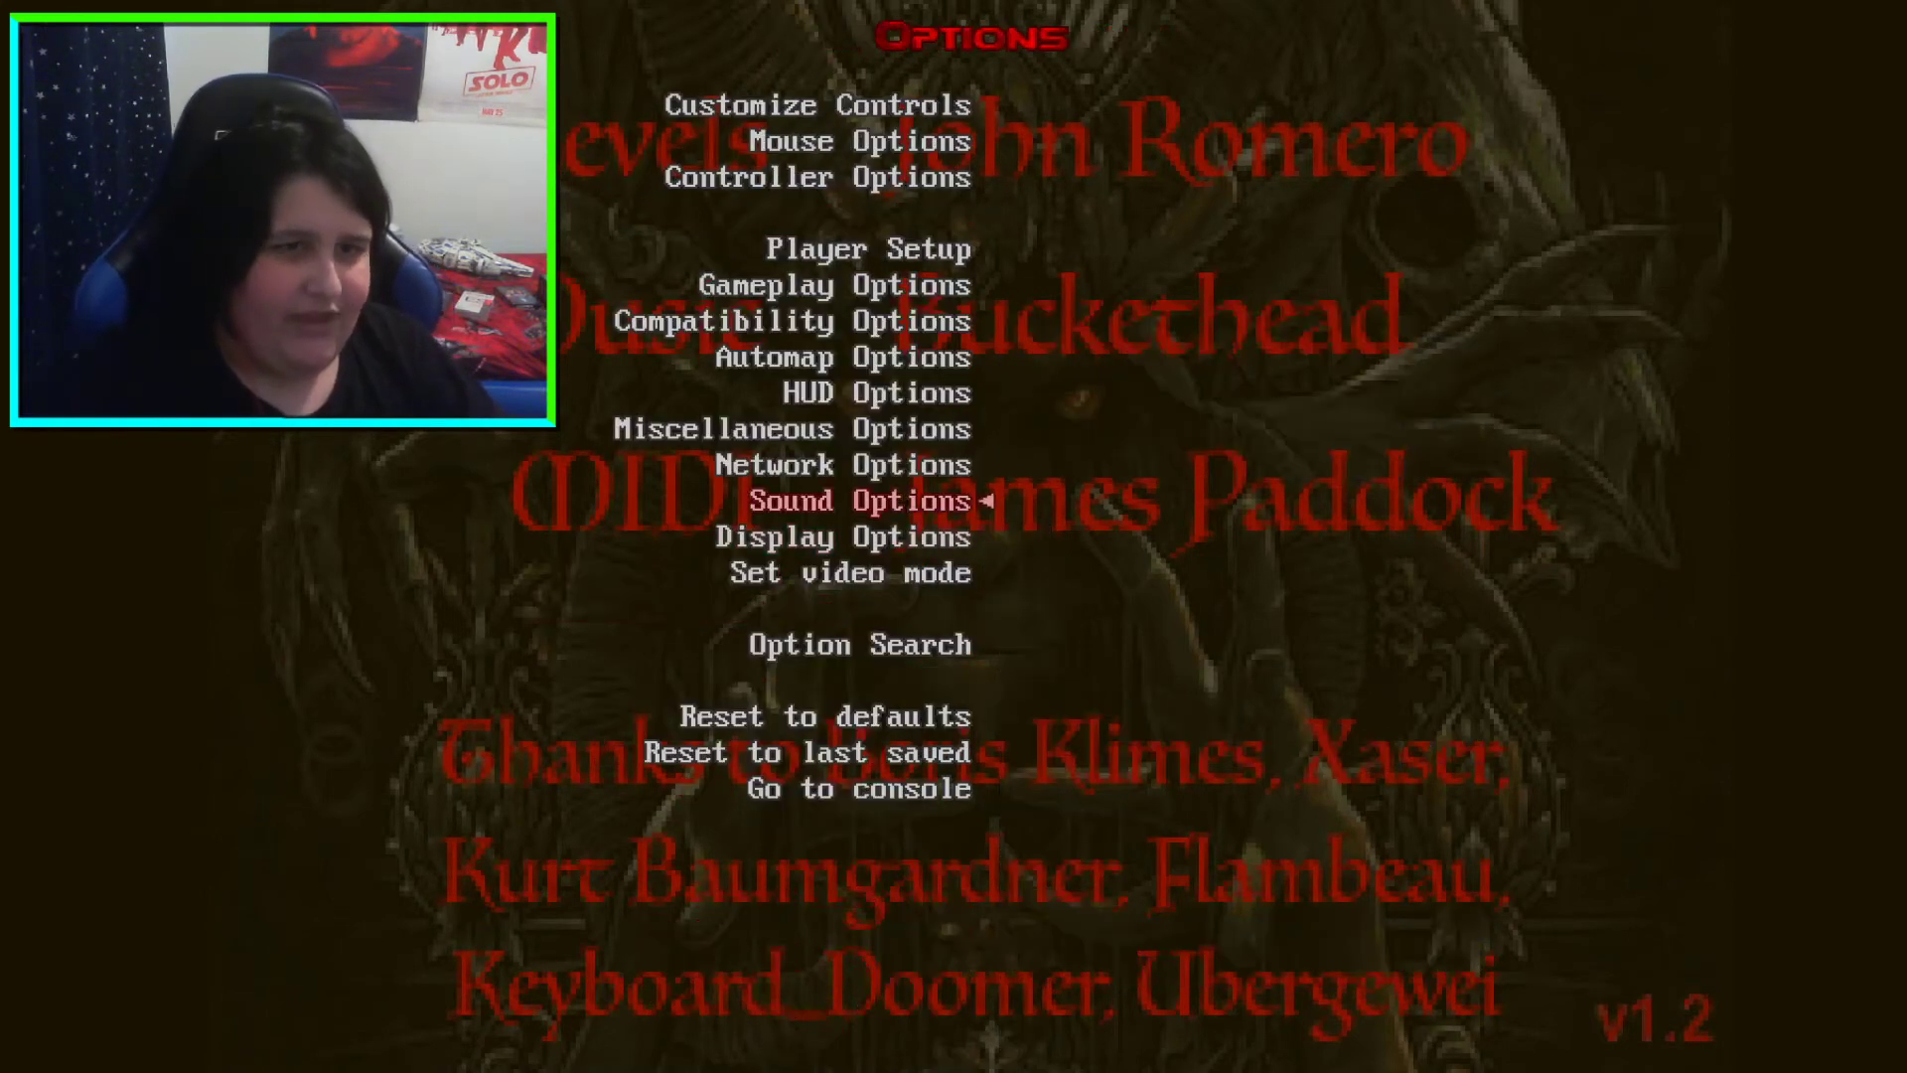
{"action": "key", "text": "Up"}
{"action": "key", "text": "Return"}
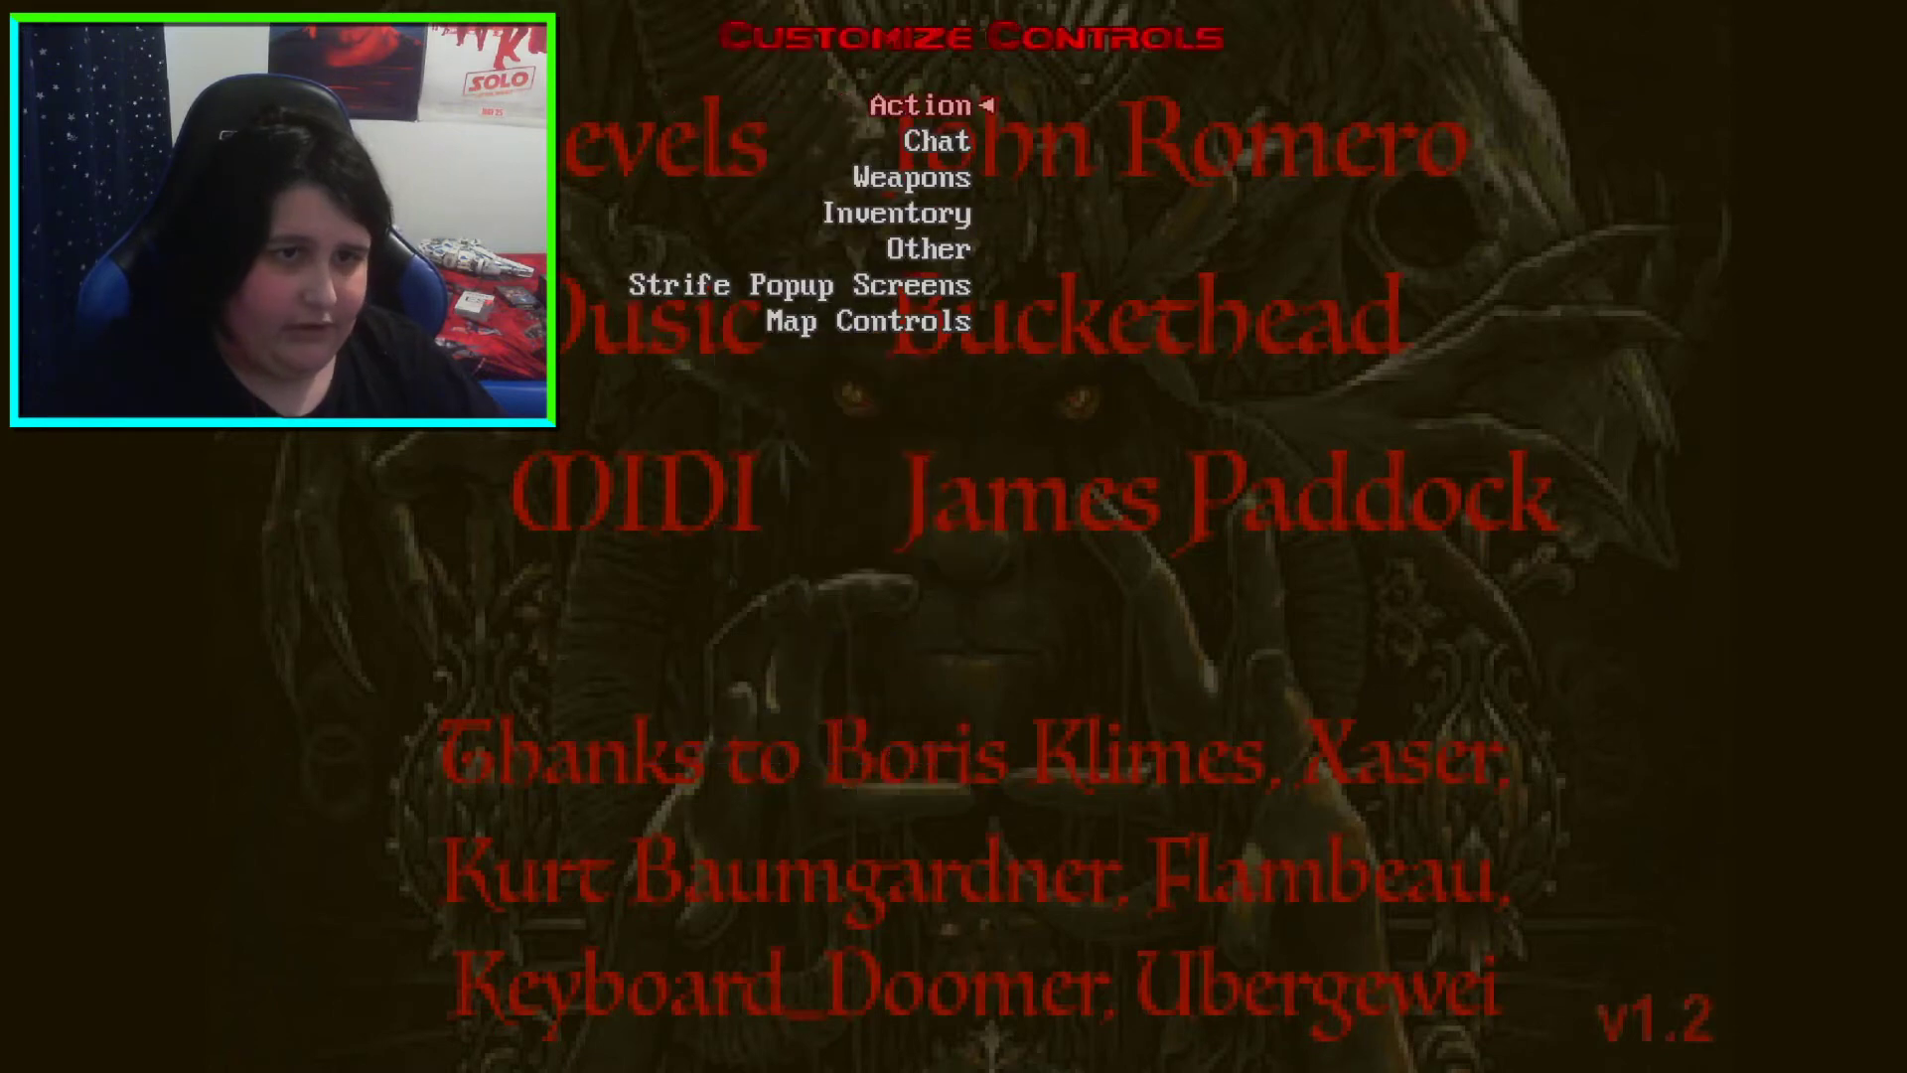
Bind E to Use / Open in the Action controls
{"action": "key", "text": "Return"}
{"action": "key", "text": "Down"}
{"action": "key", "text": "Down"}
{"action": "key", "text": "Down"}
{"action": "key", "text": "Down"}
{"action": "key", "text": "Return"}
{"action": "key", "text": "e"}
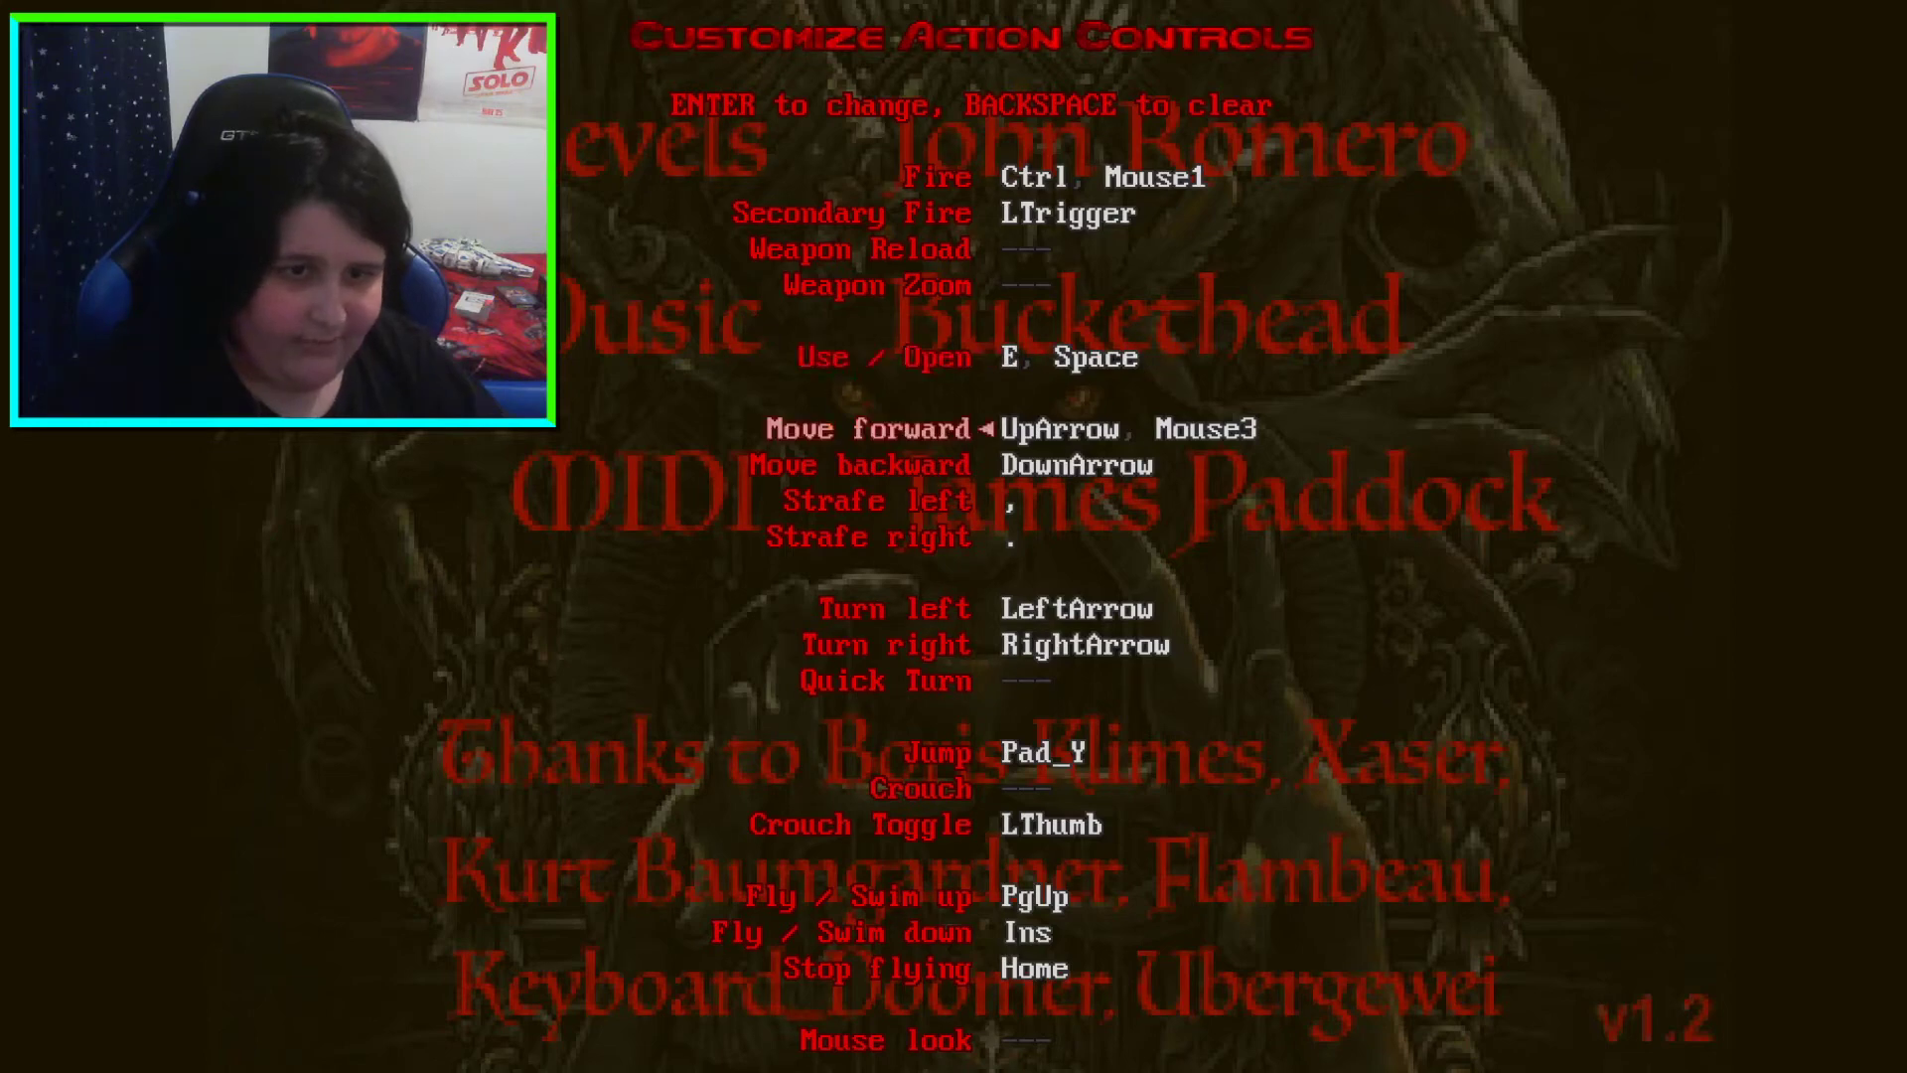
Bind W to Move forward, S to Move backward, A to Strafe left and D to Strafe right
{"action": "key", "text": "w"}
{"action": "key", "text": "Down"}
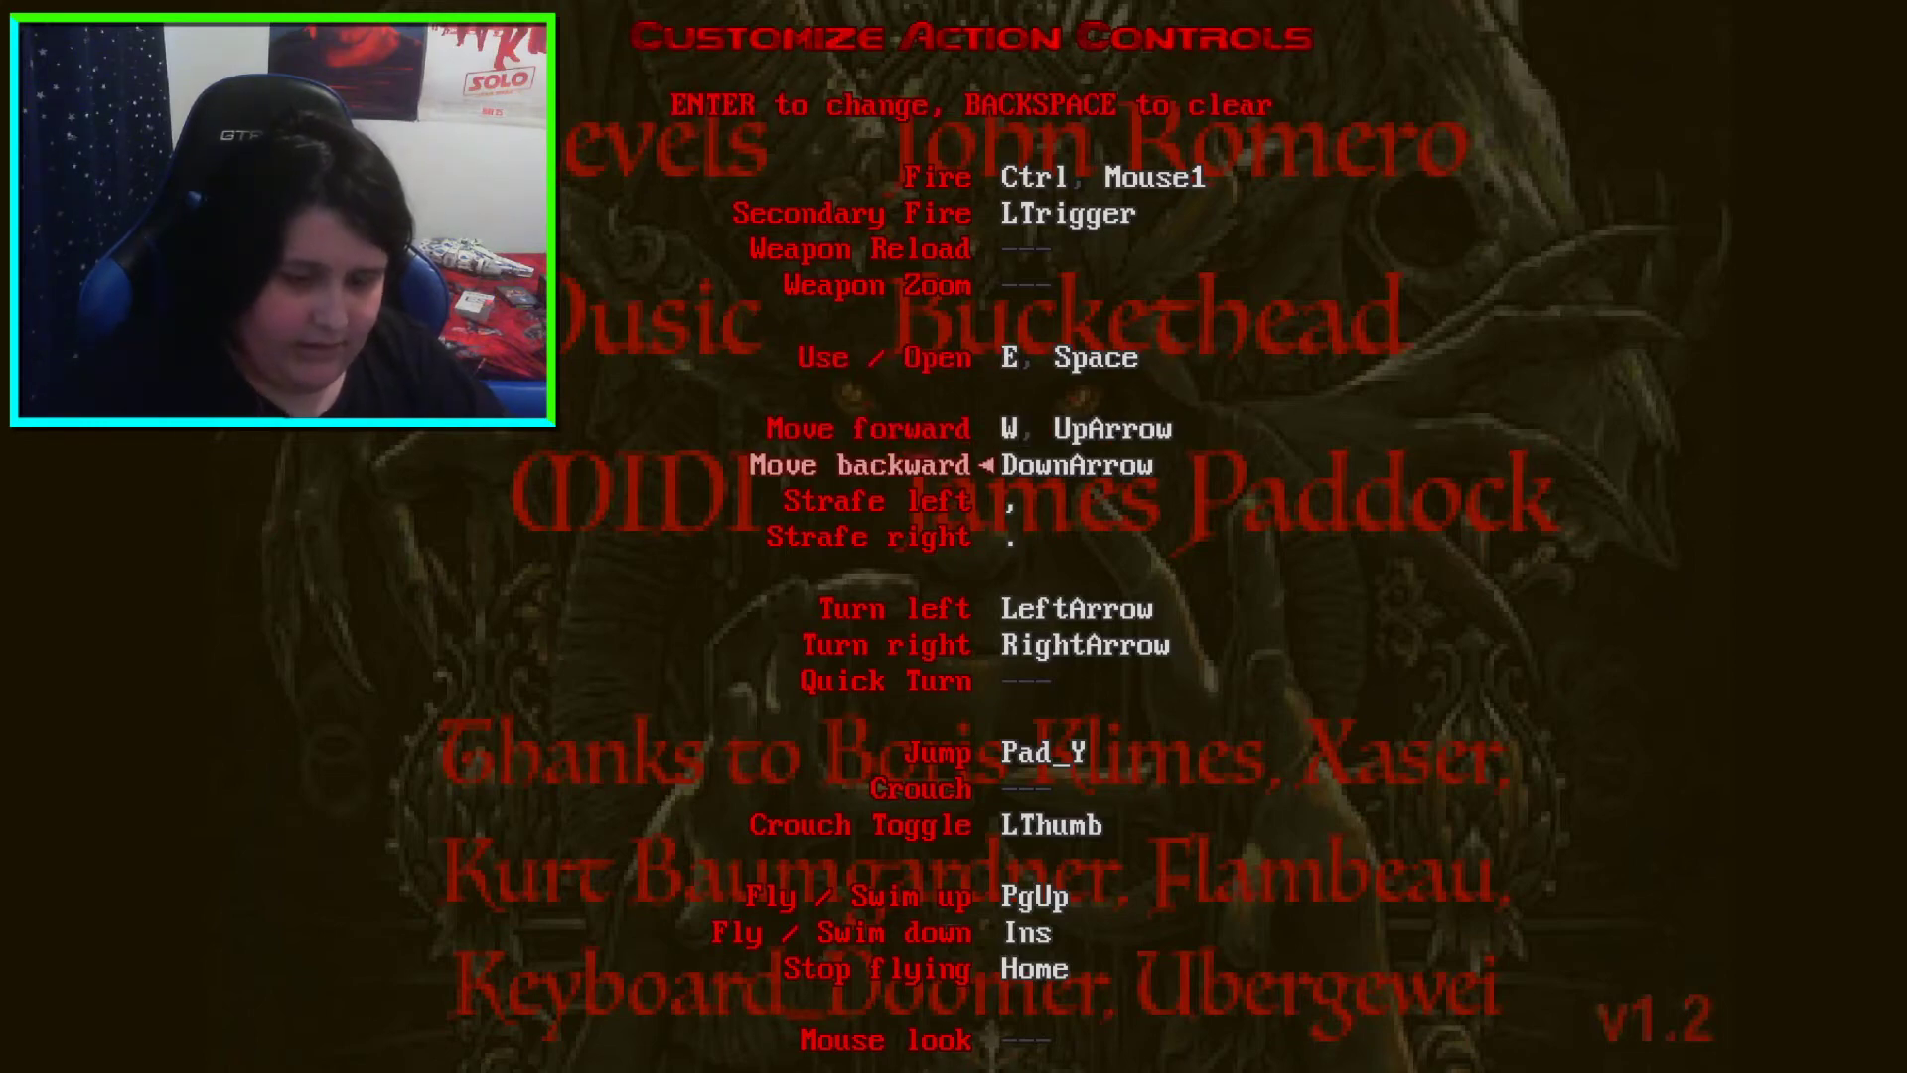
{"action": "key", "text": "Return"}
{"action": "key", "text": "s"}
{"action": "key", "text": "Down"}
{"action": "key", "text": "Return"}
{"action": "key", "text": "a"}
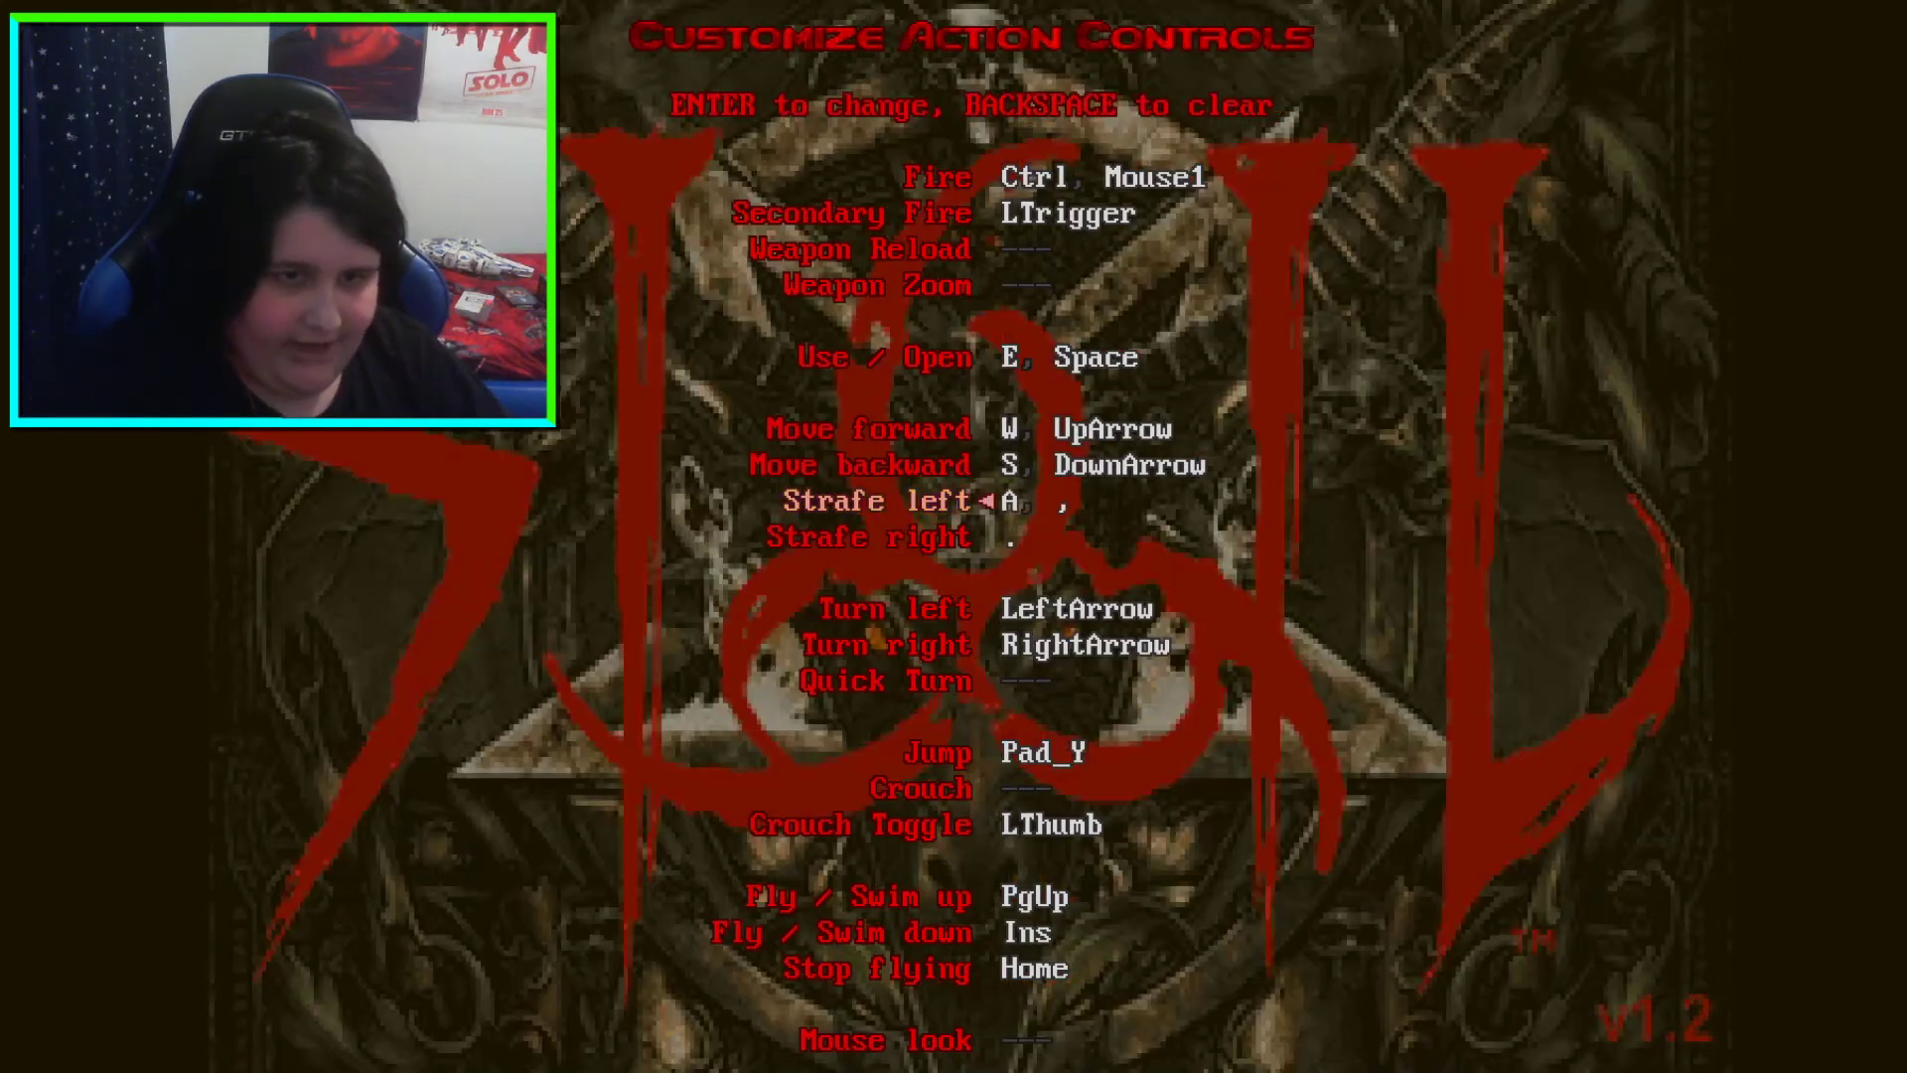
{"action": "key", "text": "Down"}
{"action": "key", "text": "Return"}
{"action": "key", "text": "d"}
Bind Space to Jump and leave the Action controls
{"action": "key", "text": "Down"}
{"action": "key", "text": "Down"}
{"action": "key", "text": "Down"}
{"action": "key", "text": "Down"}
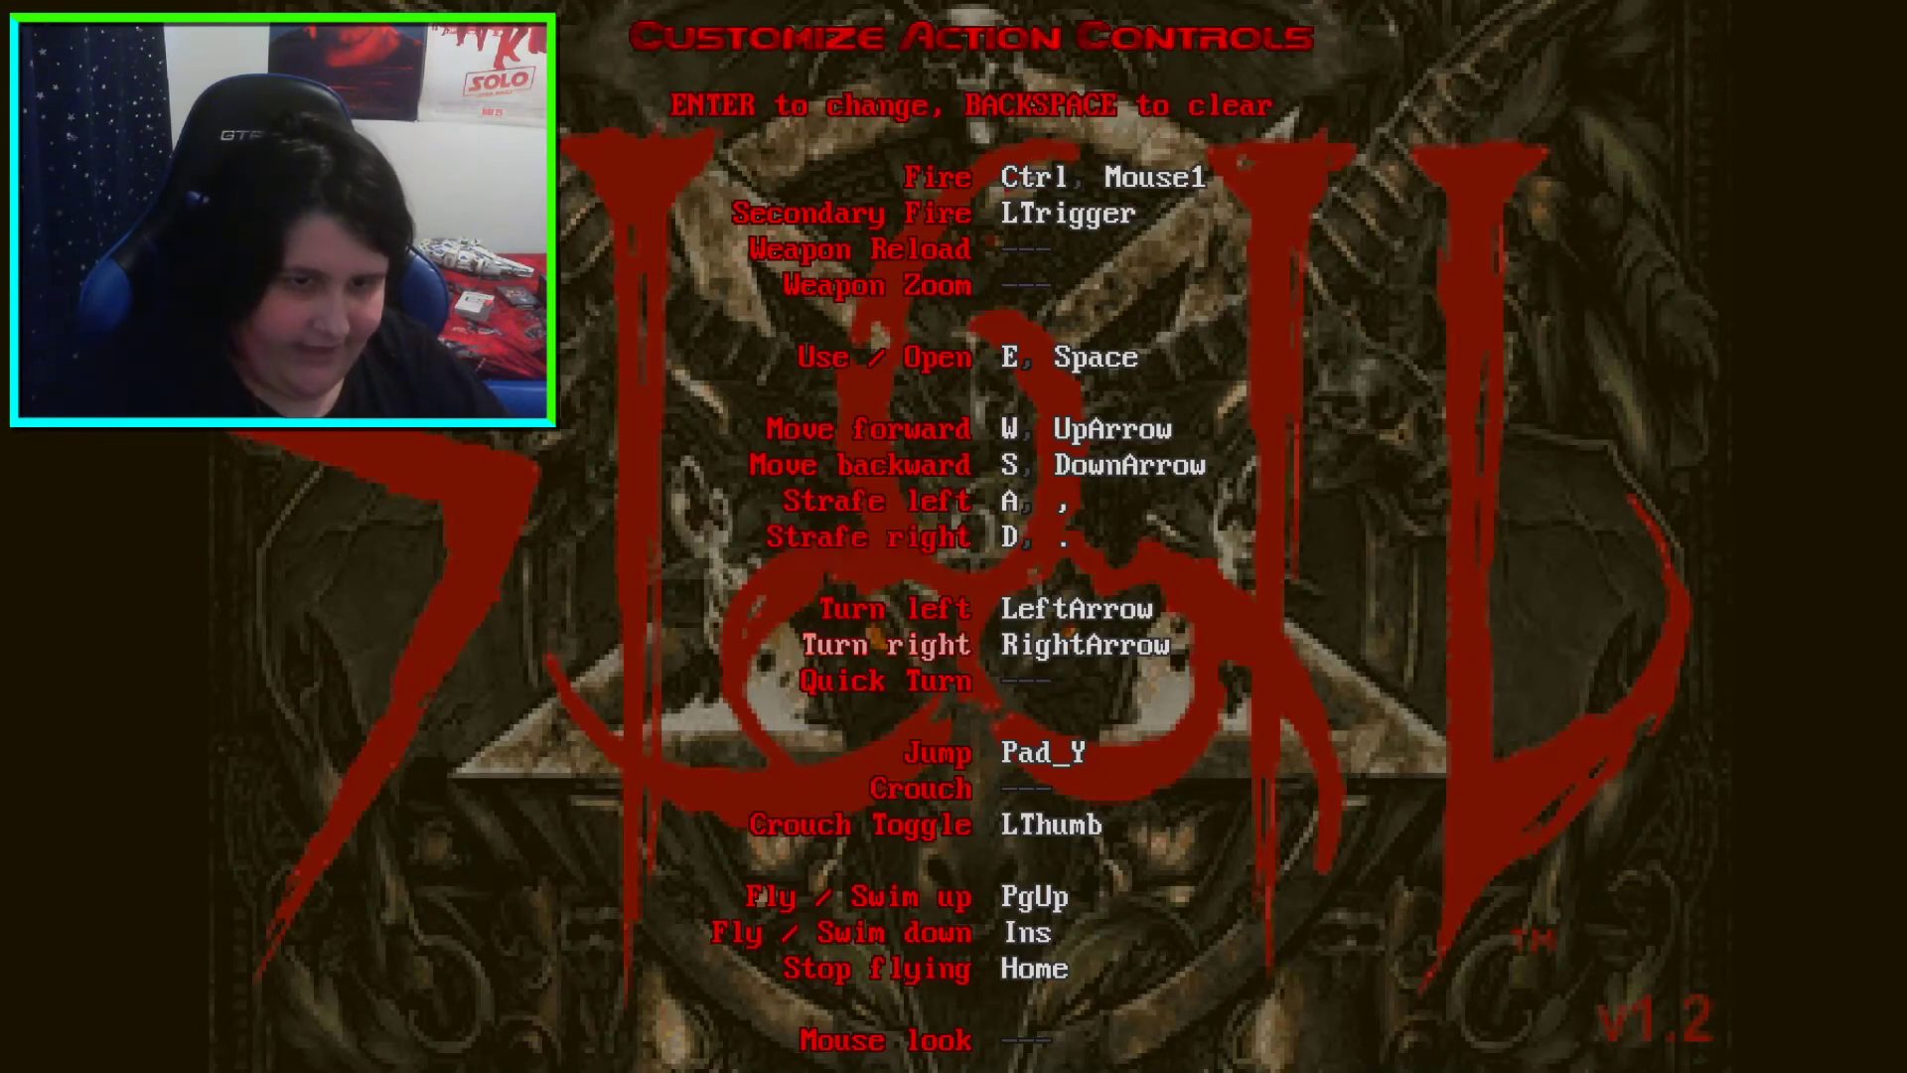
{"action": "key", "text": "Return"}
{"action": "key", "text": "space"}
{"action": "key", "text": "Down"}
{"action": "key", "text": "Down"}
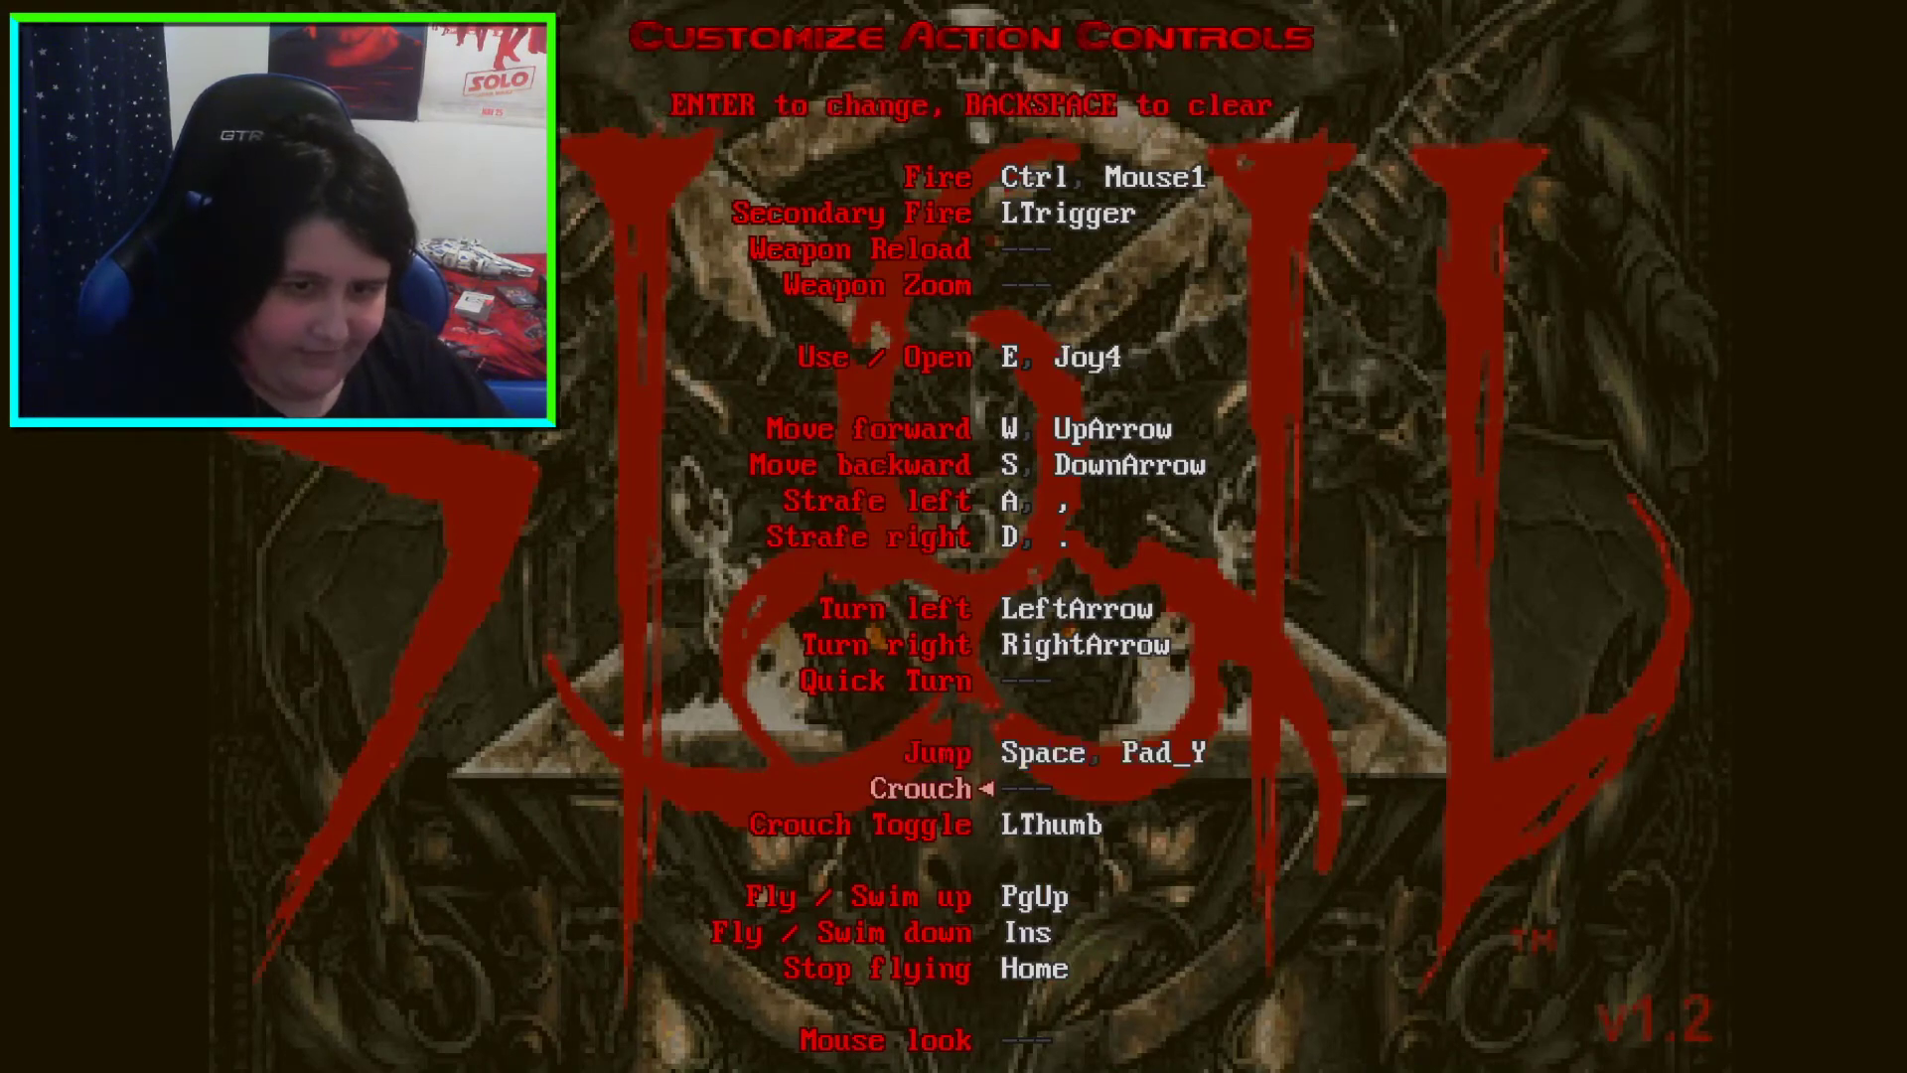
{"action": "key", "text": "Escape"}
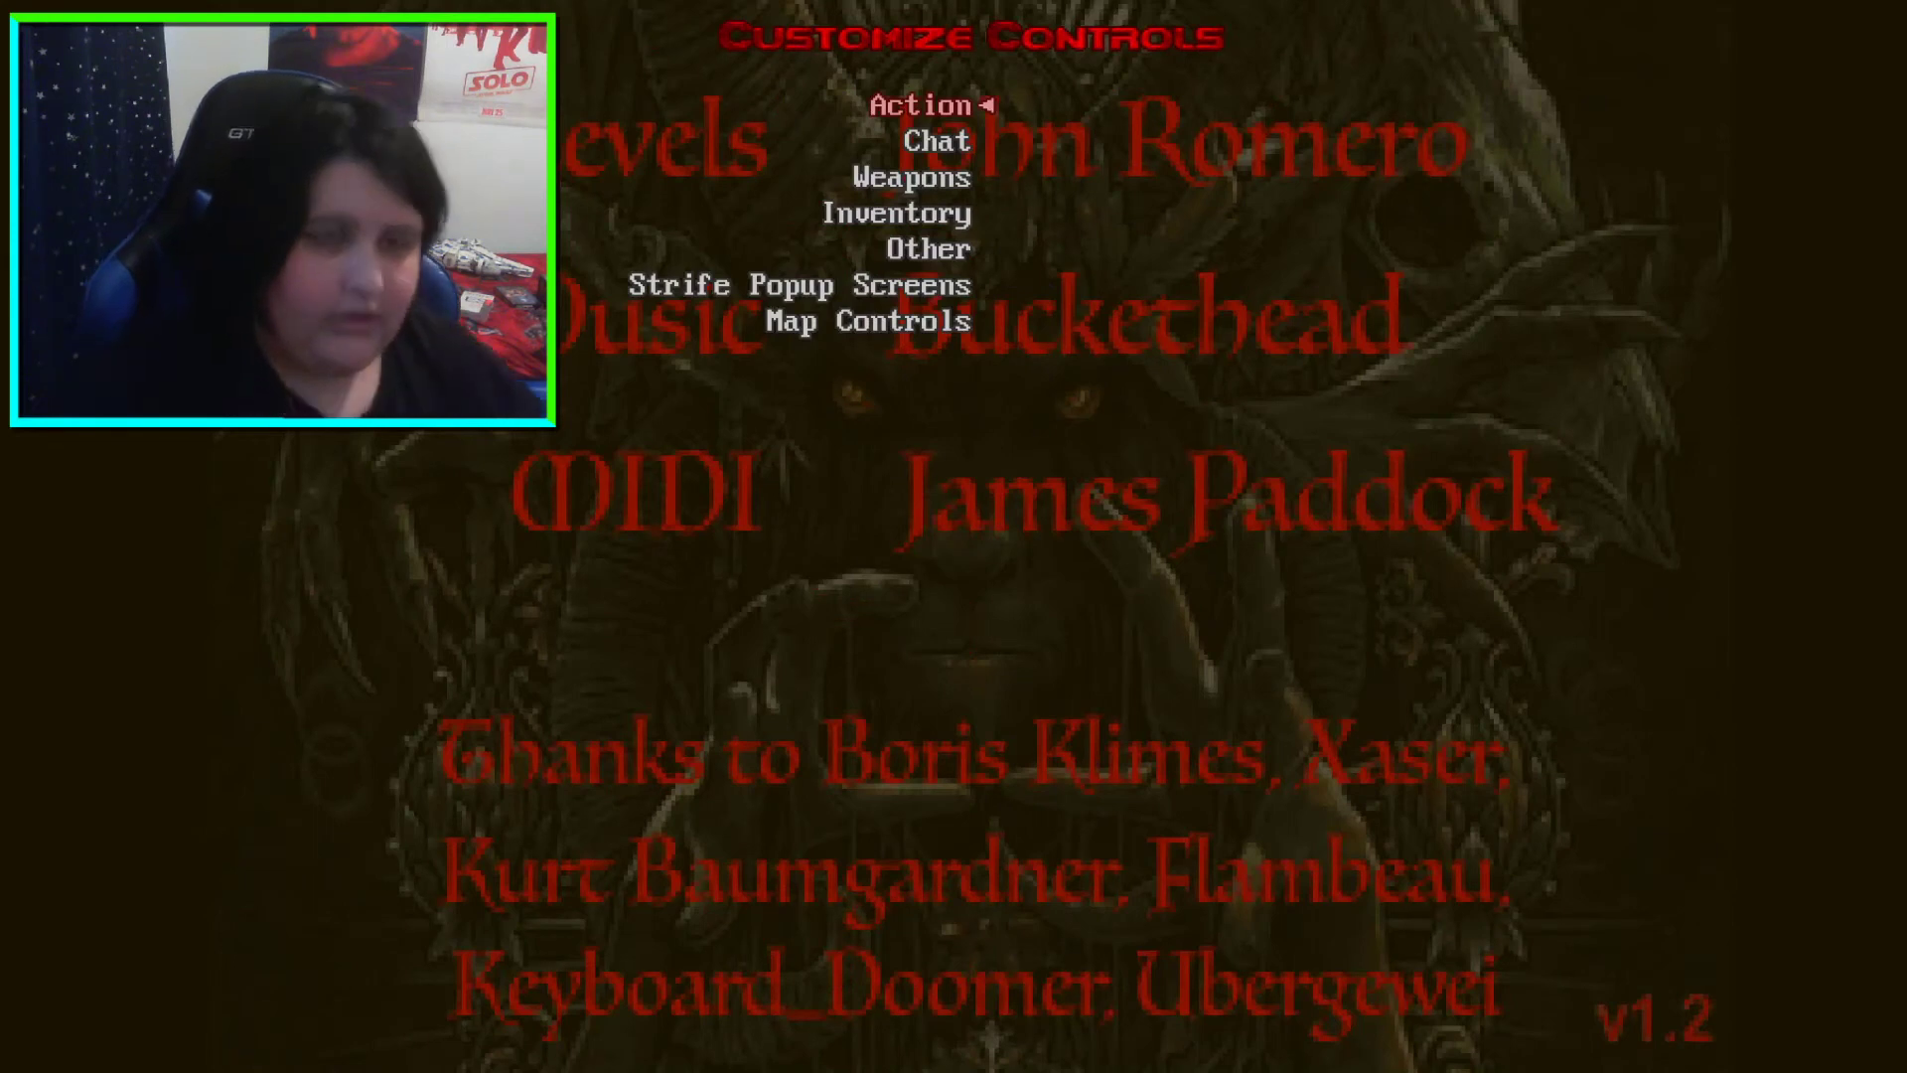
Leave Customize Controls and open the HUD Options
{"action": "key", "text": "Down"}
{"action": "key", "text": "Down"}
{"action": "key", "text": "Down"}
{"action": "key", "text": "Down"}
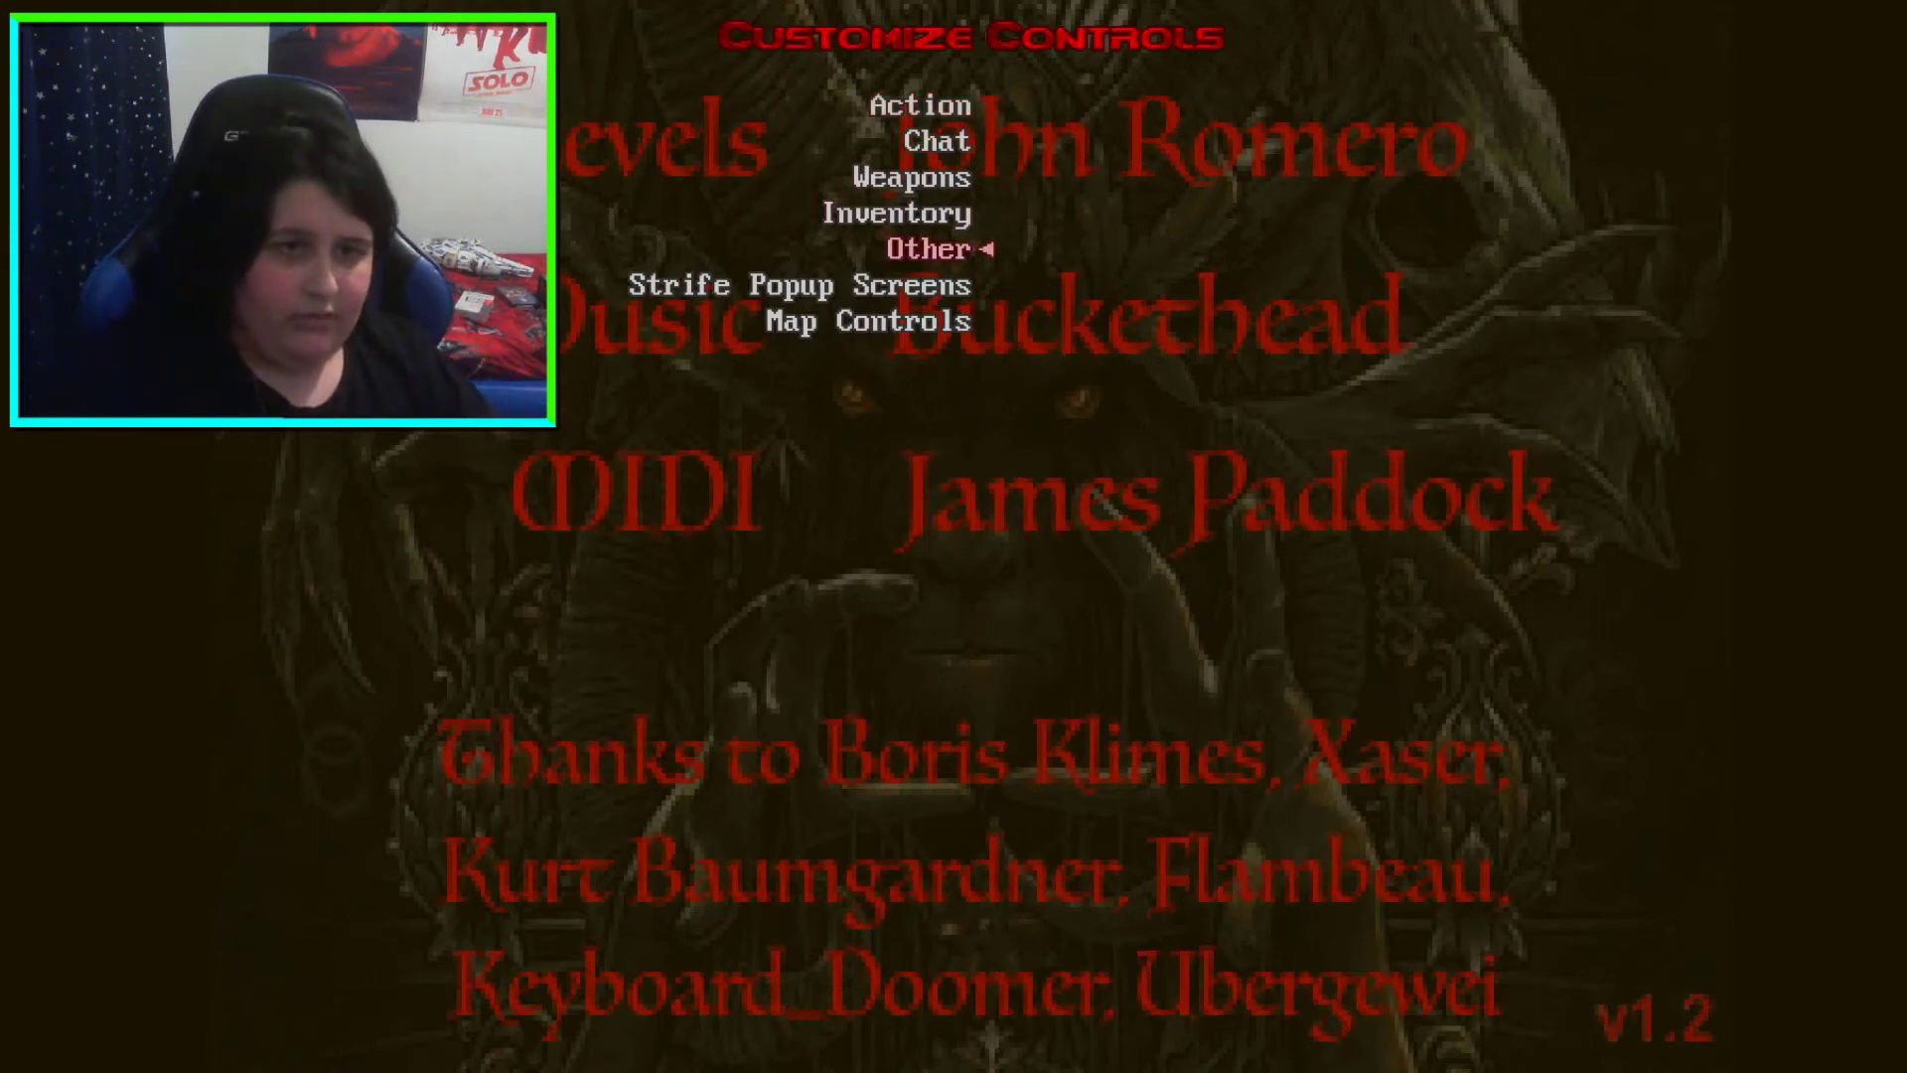
{"action": "key", "text": "Escape"}
{"action": "key", "text": "Down"}
{"action": "key", "text": "Down"}
{"action": "key", "text": "Down"}
{"action": "key", "text": "Down"}
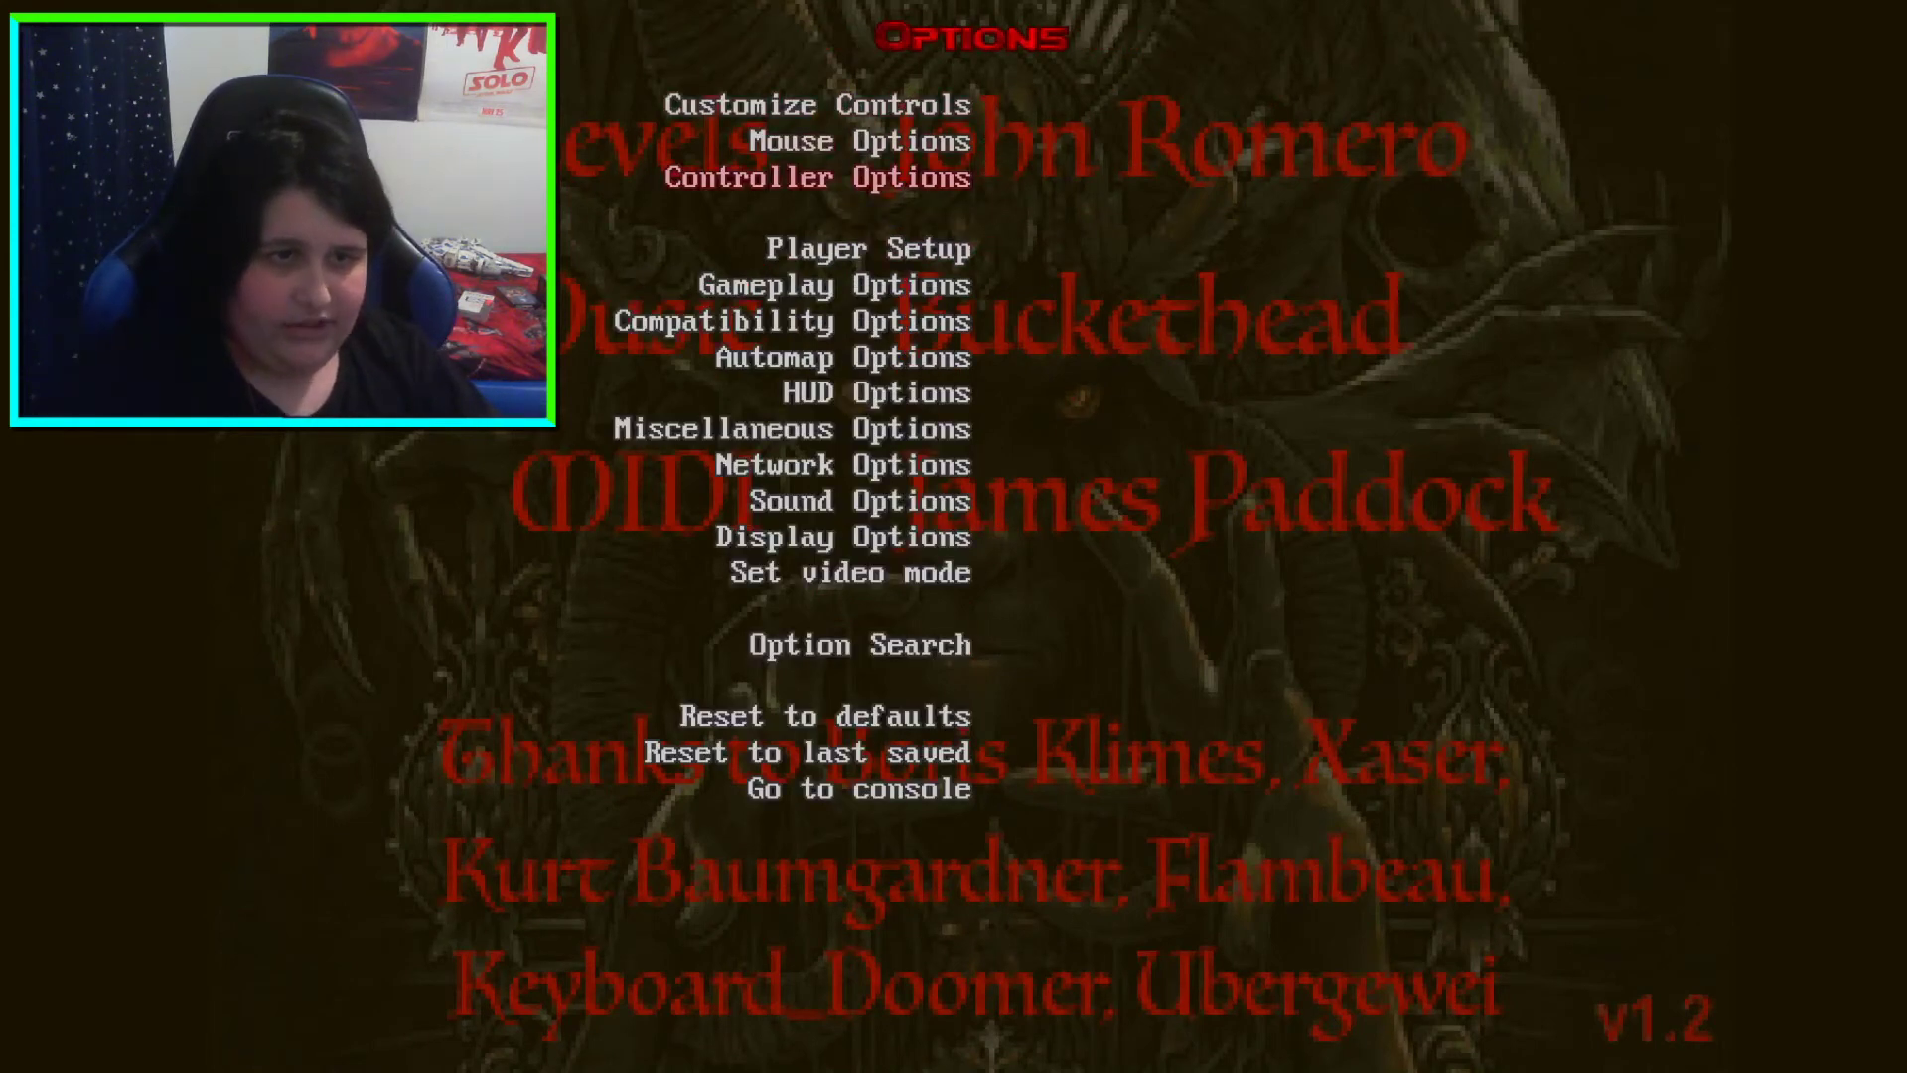
{"action": "key", "text": "Down"}
{"action": "key", "text": "Down"}
{"action": "key", "text": "Down"}
{"action": "key", "text": "Return"}
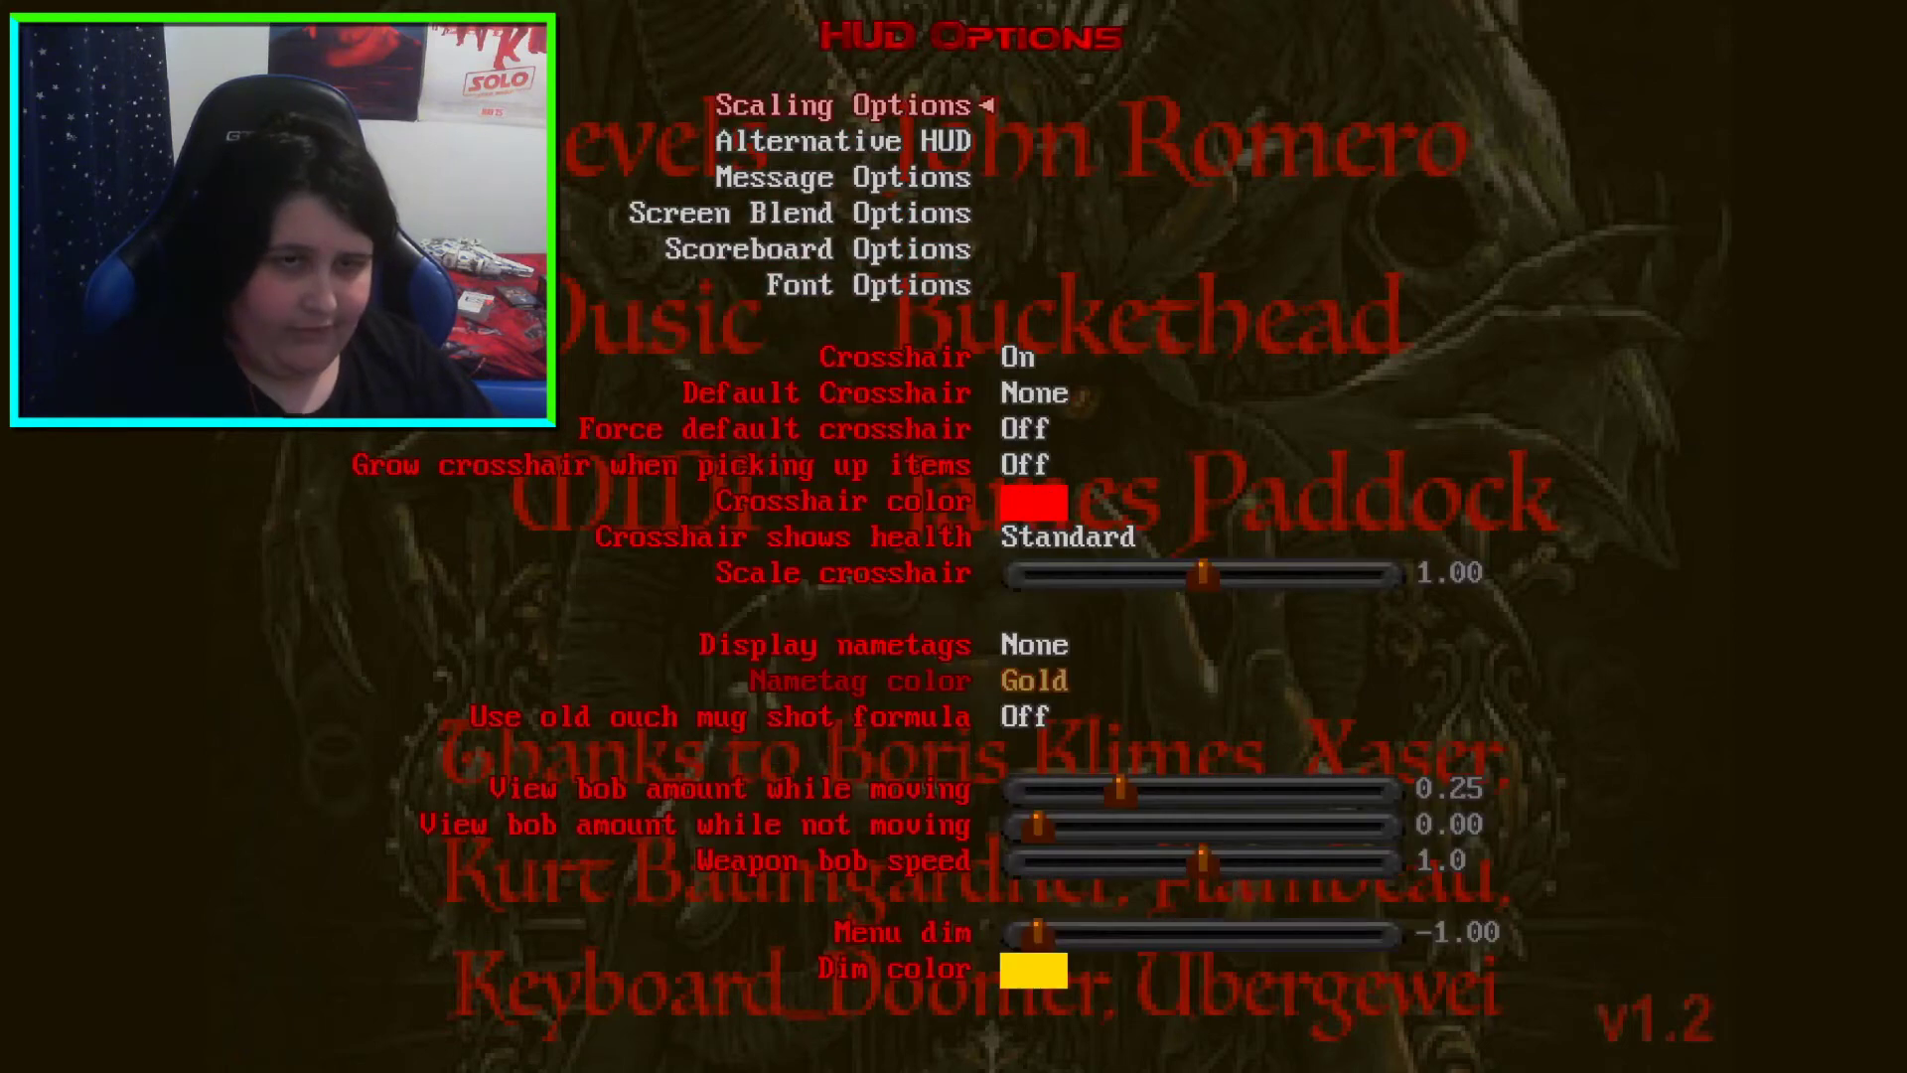
Turn on HUD preserves aspect ratio in the HUD's Scaling Options
{"action": "key", "text": "Return"}
{"action": "key", "text": "Up"}
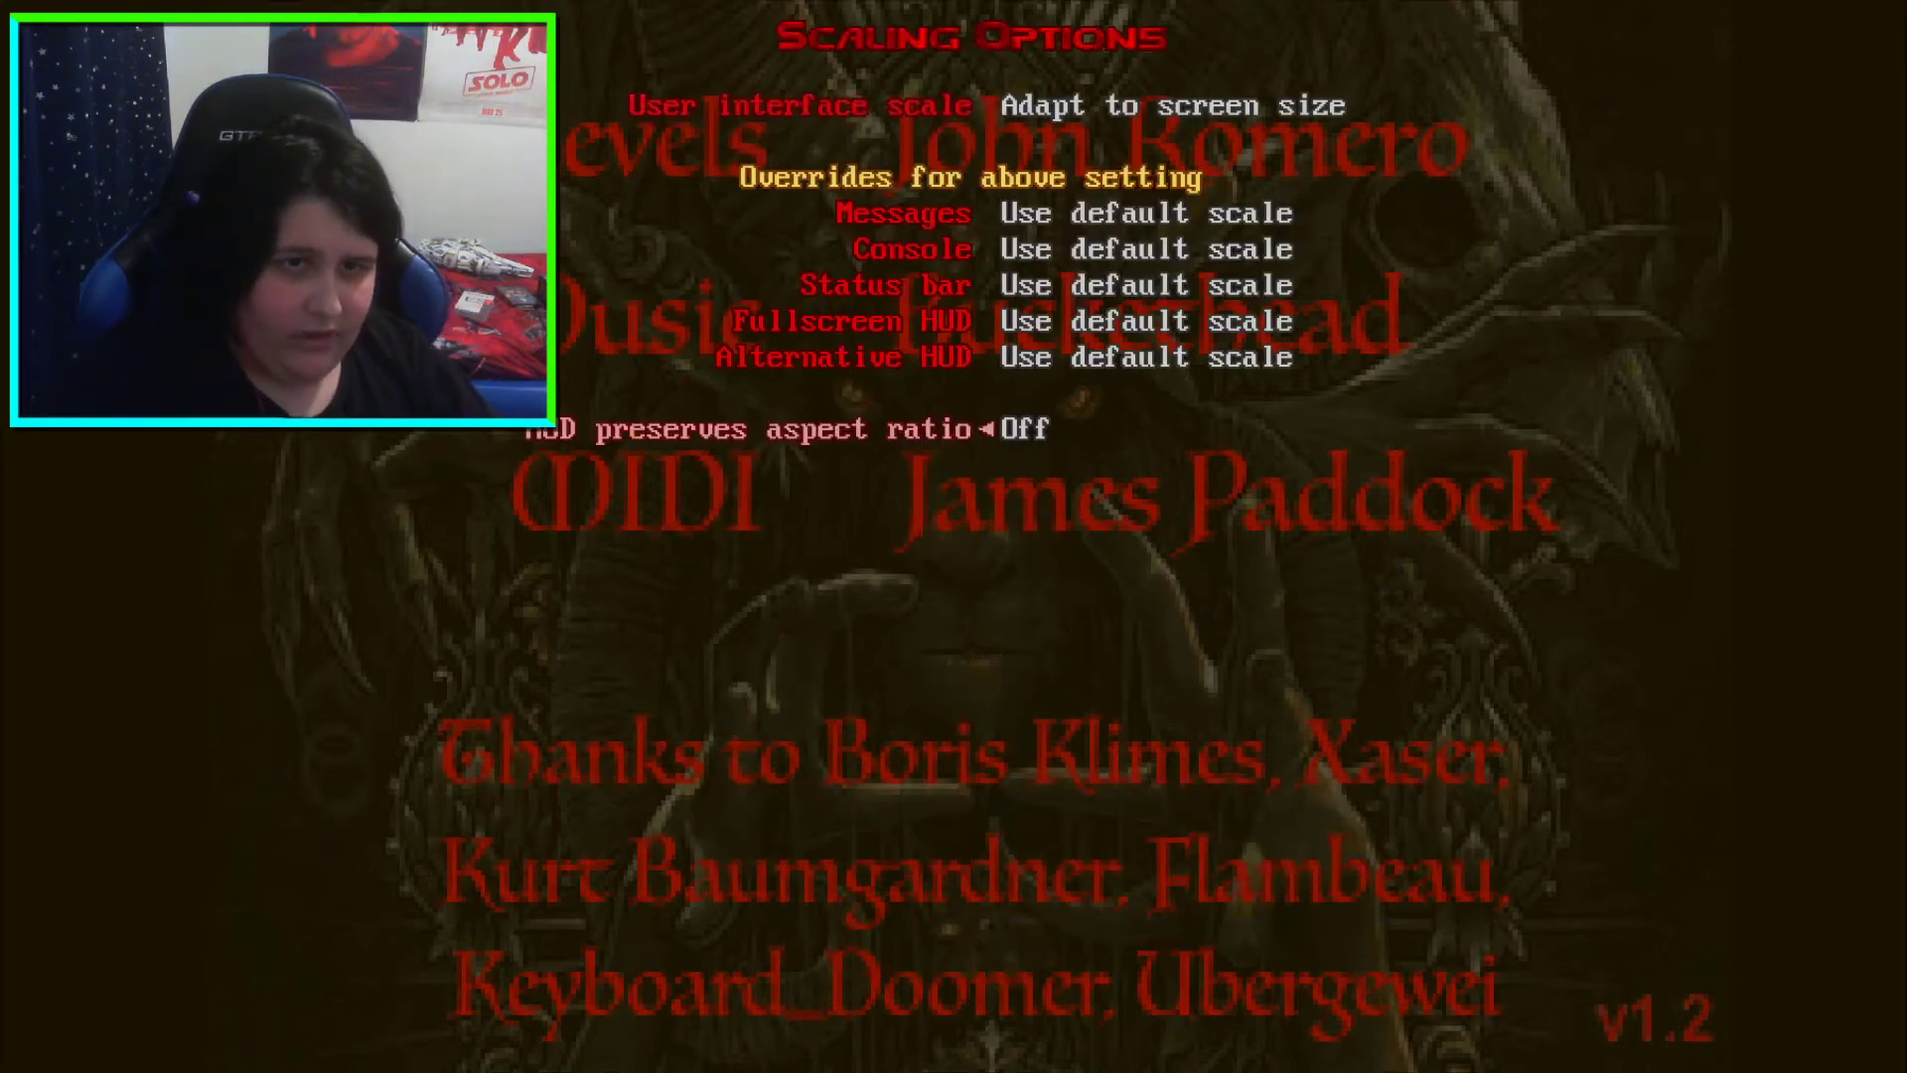
{"action": "key", "text": "Up"}
Set User interface scale to 4 and return to the HUD Options
{"action": "key", "text": "Up"}
{"action": "key", "text": "Up"}
{"action": "key", "text": "Up"}
{"action": "key", "text": "Up"}
{"action": "key", "text": "Up"}
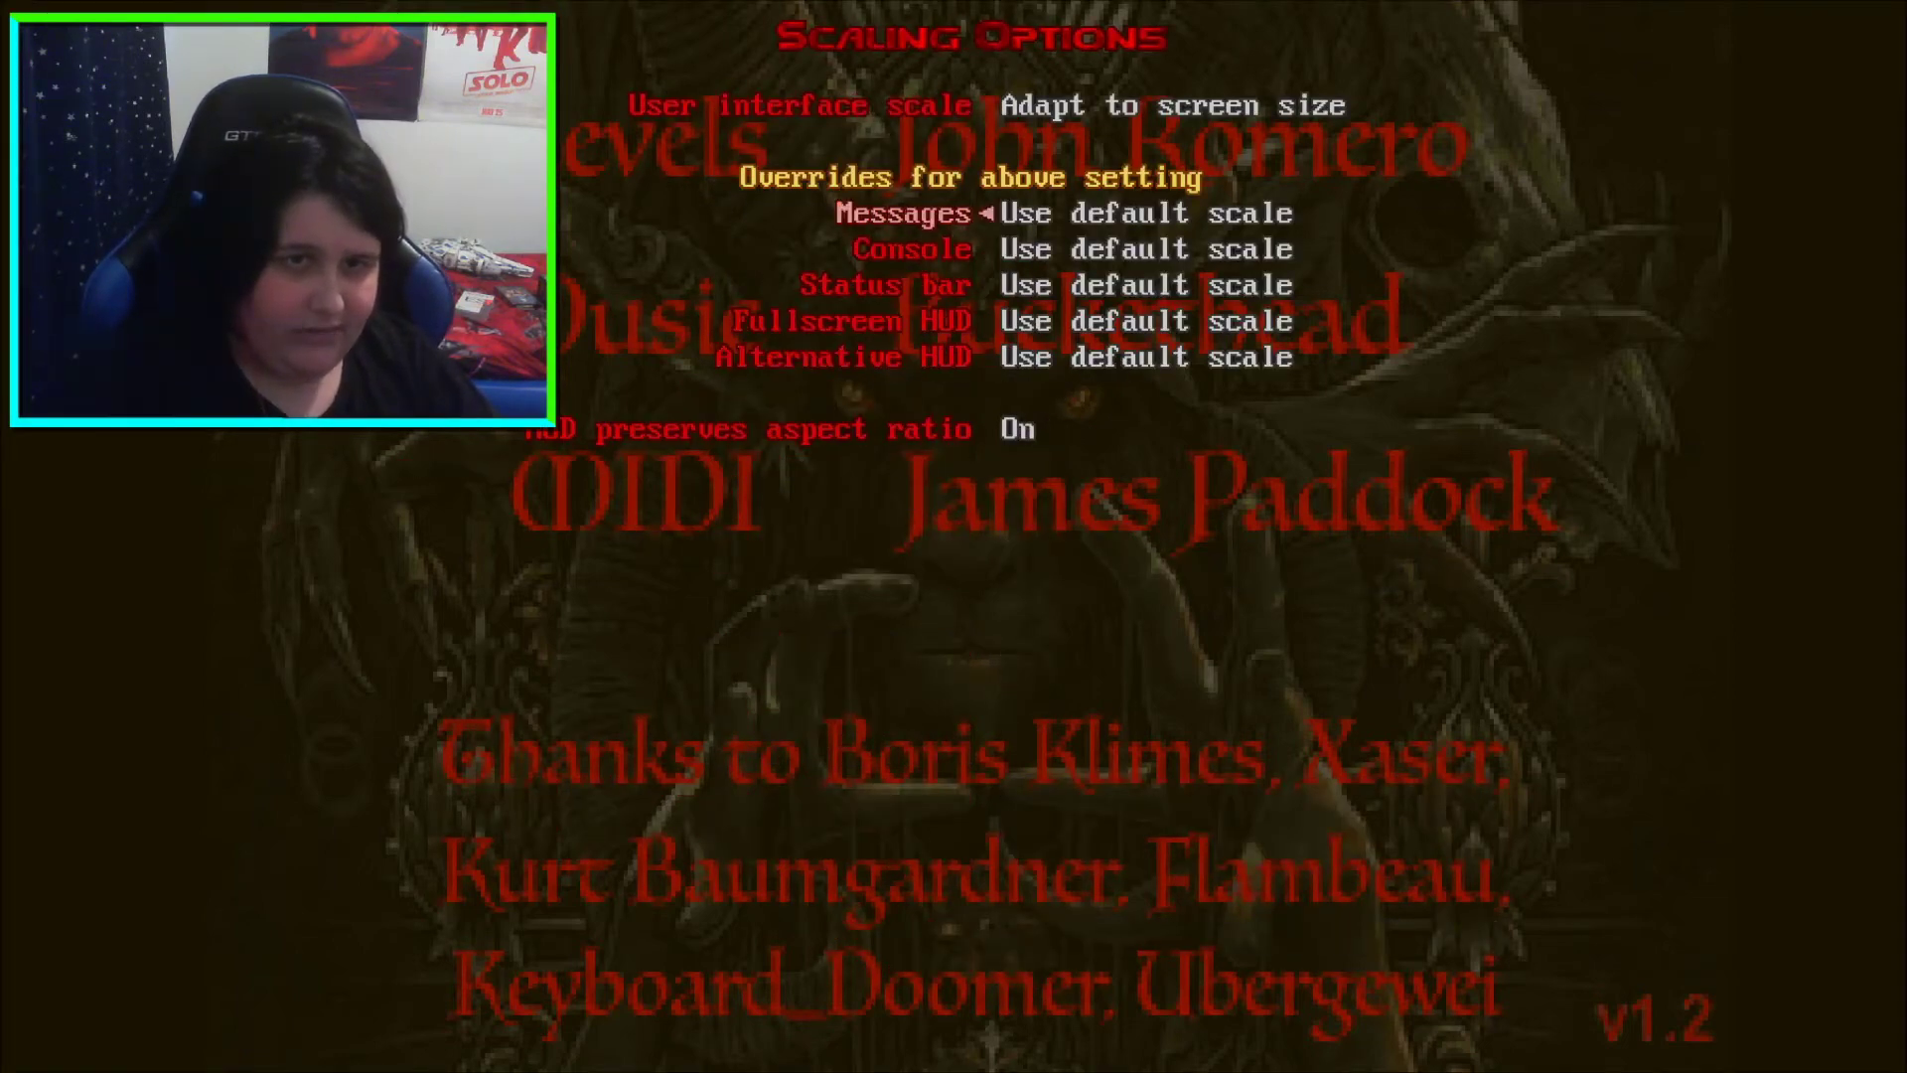
{"action": "key", "text": "Right"}
{"action": "key", "text": "Right"}
{"action": "key", "text": "Right"}
{"action": "key", "text": "Right"}
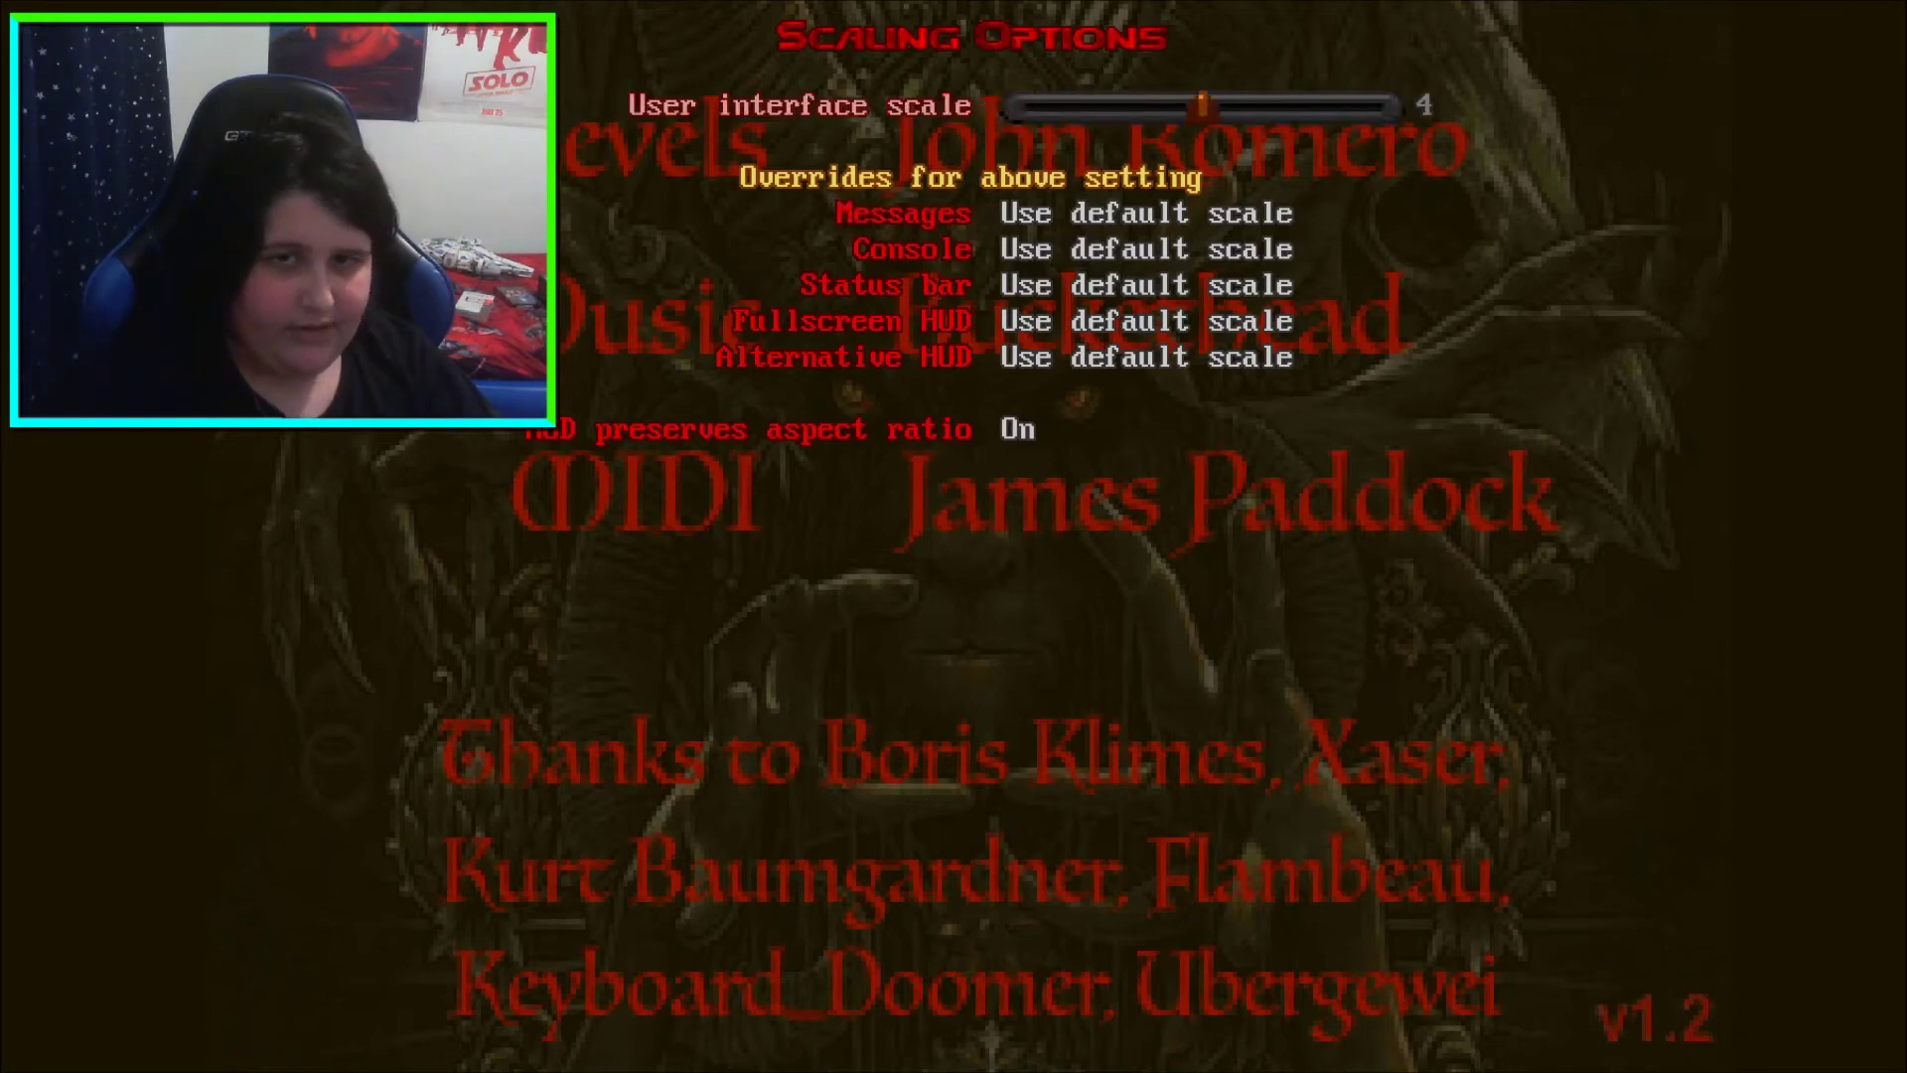
{"action": "key", "text": "Escape"}
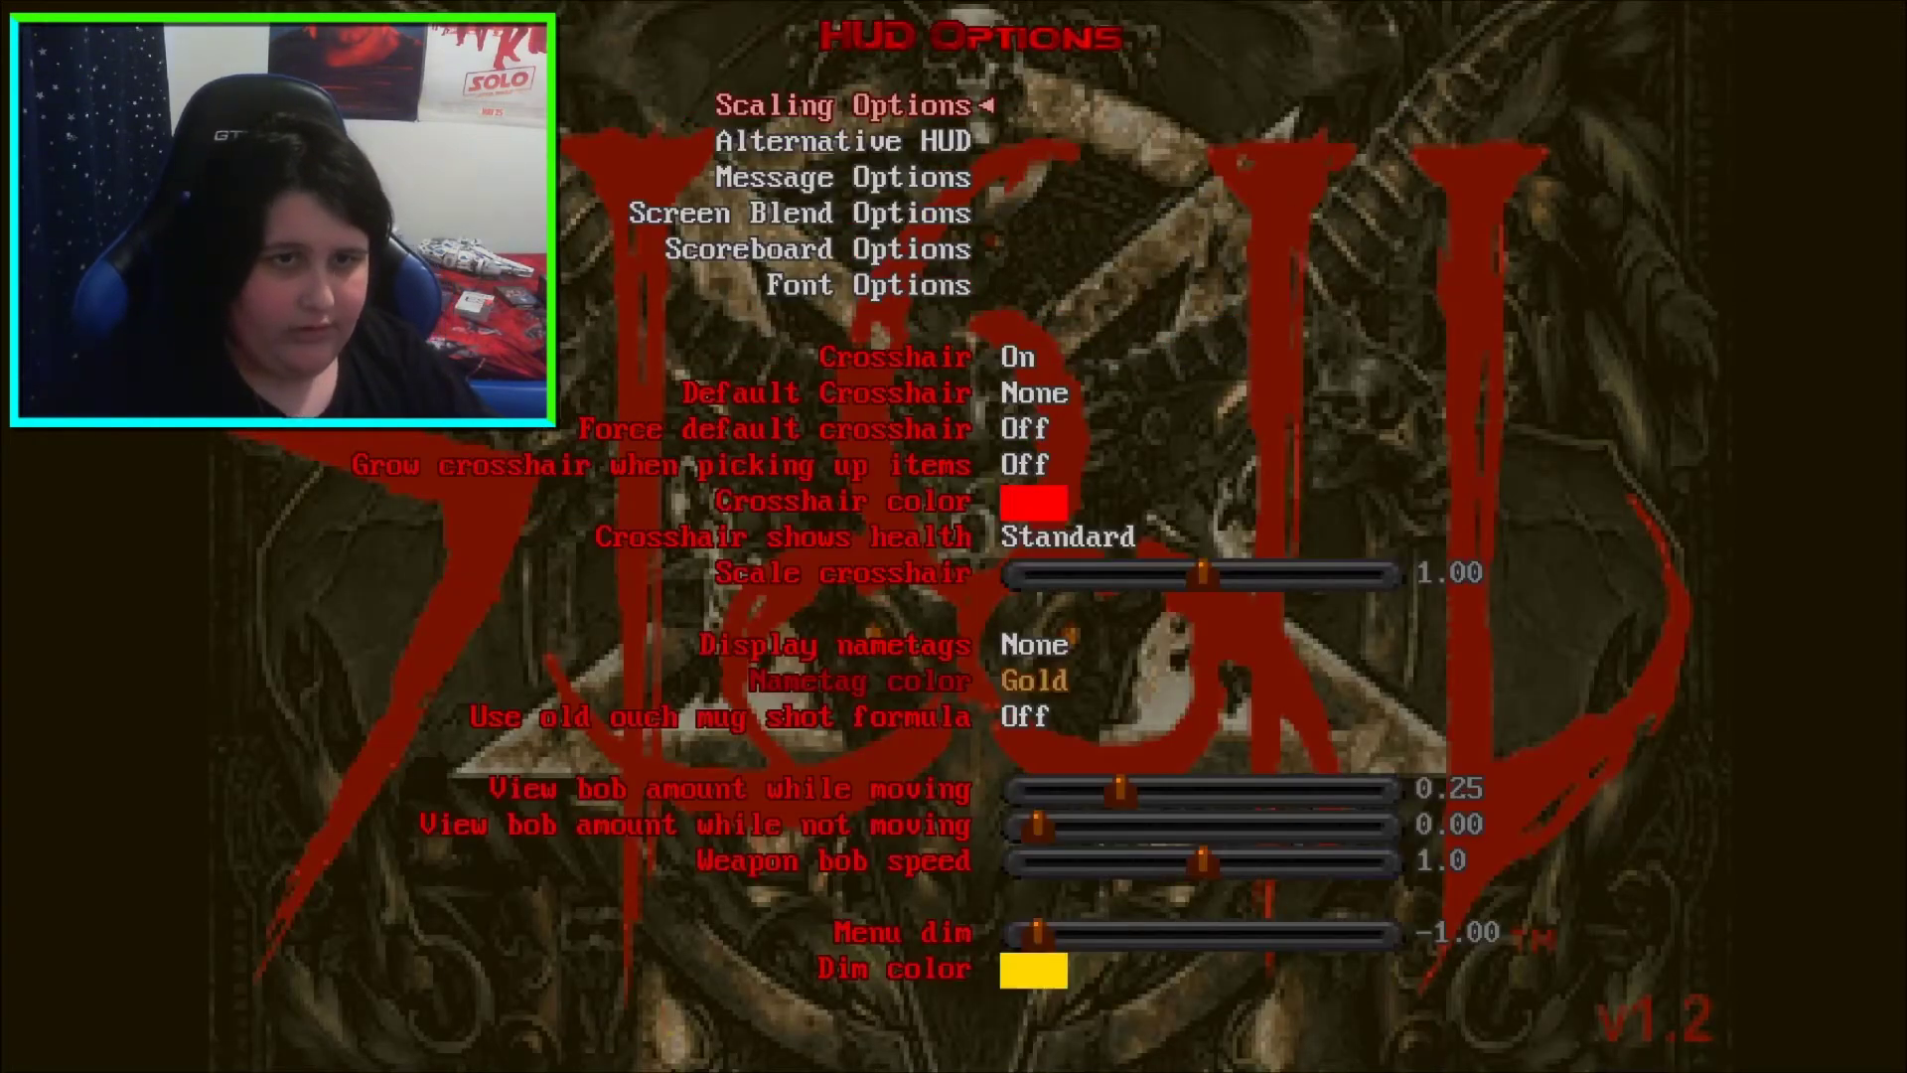
View the Alternative HUD settings and return to the Options list
{"action": "key", "text": "Down"}
{"action": "key", "text": "Return"}
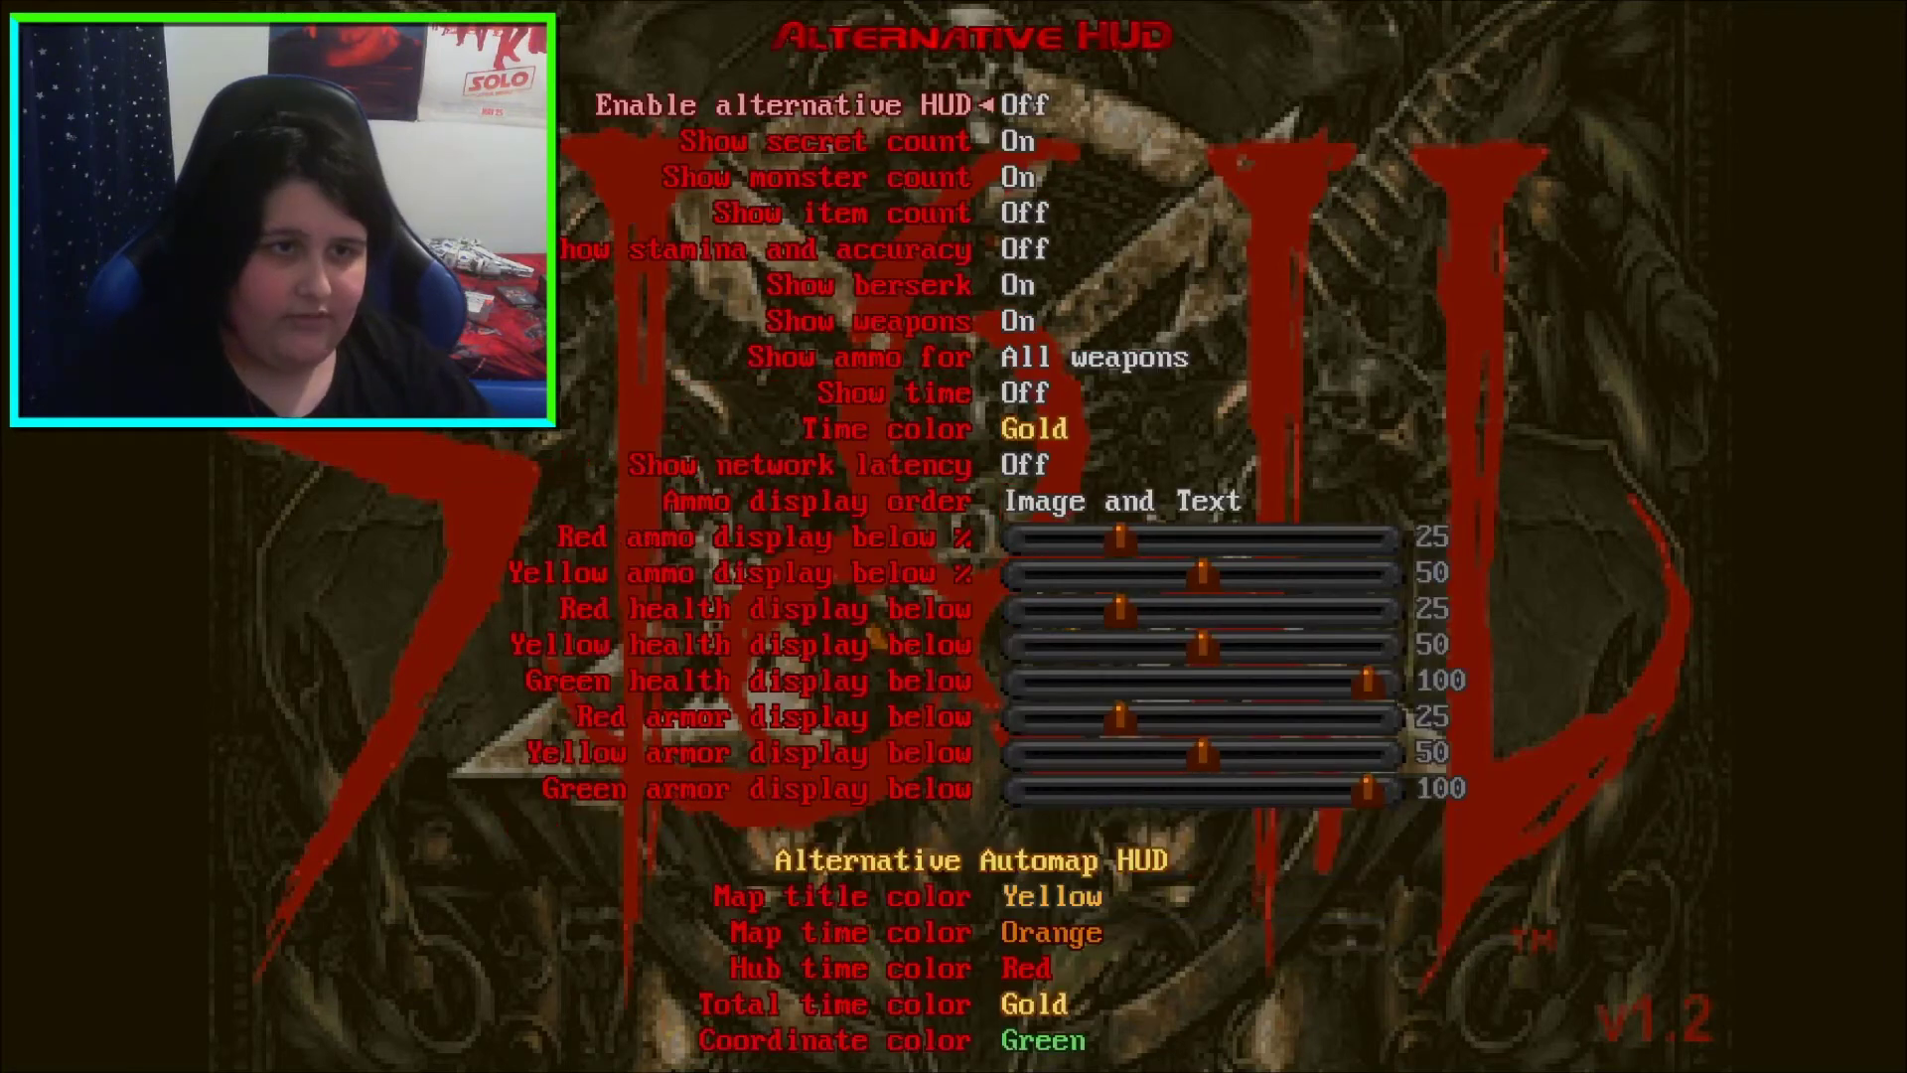
{"action": "key", "text": "Escape"}
{"action": "key", "text": "Escape"}
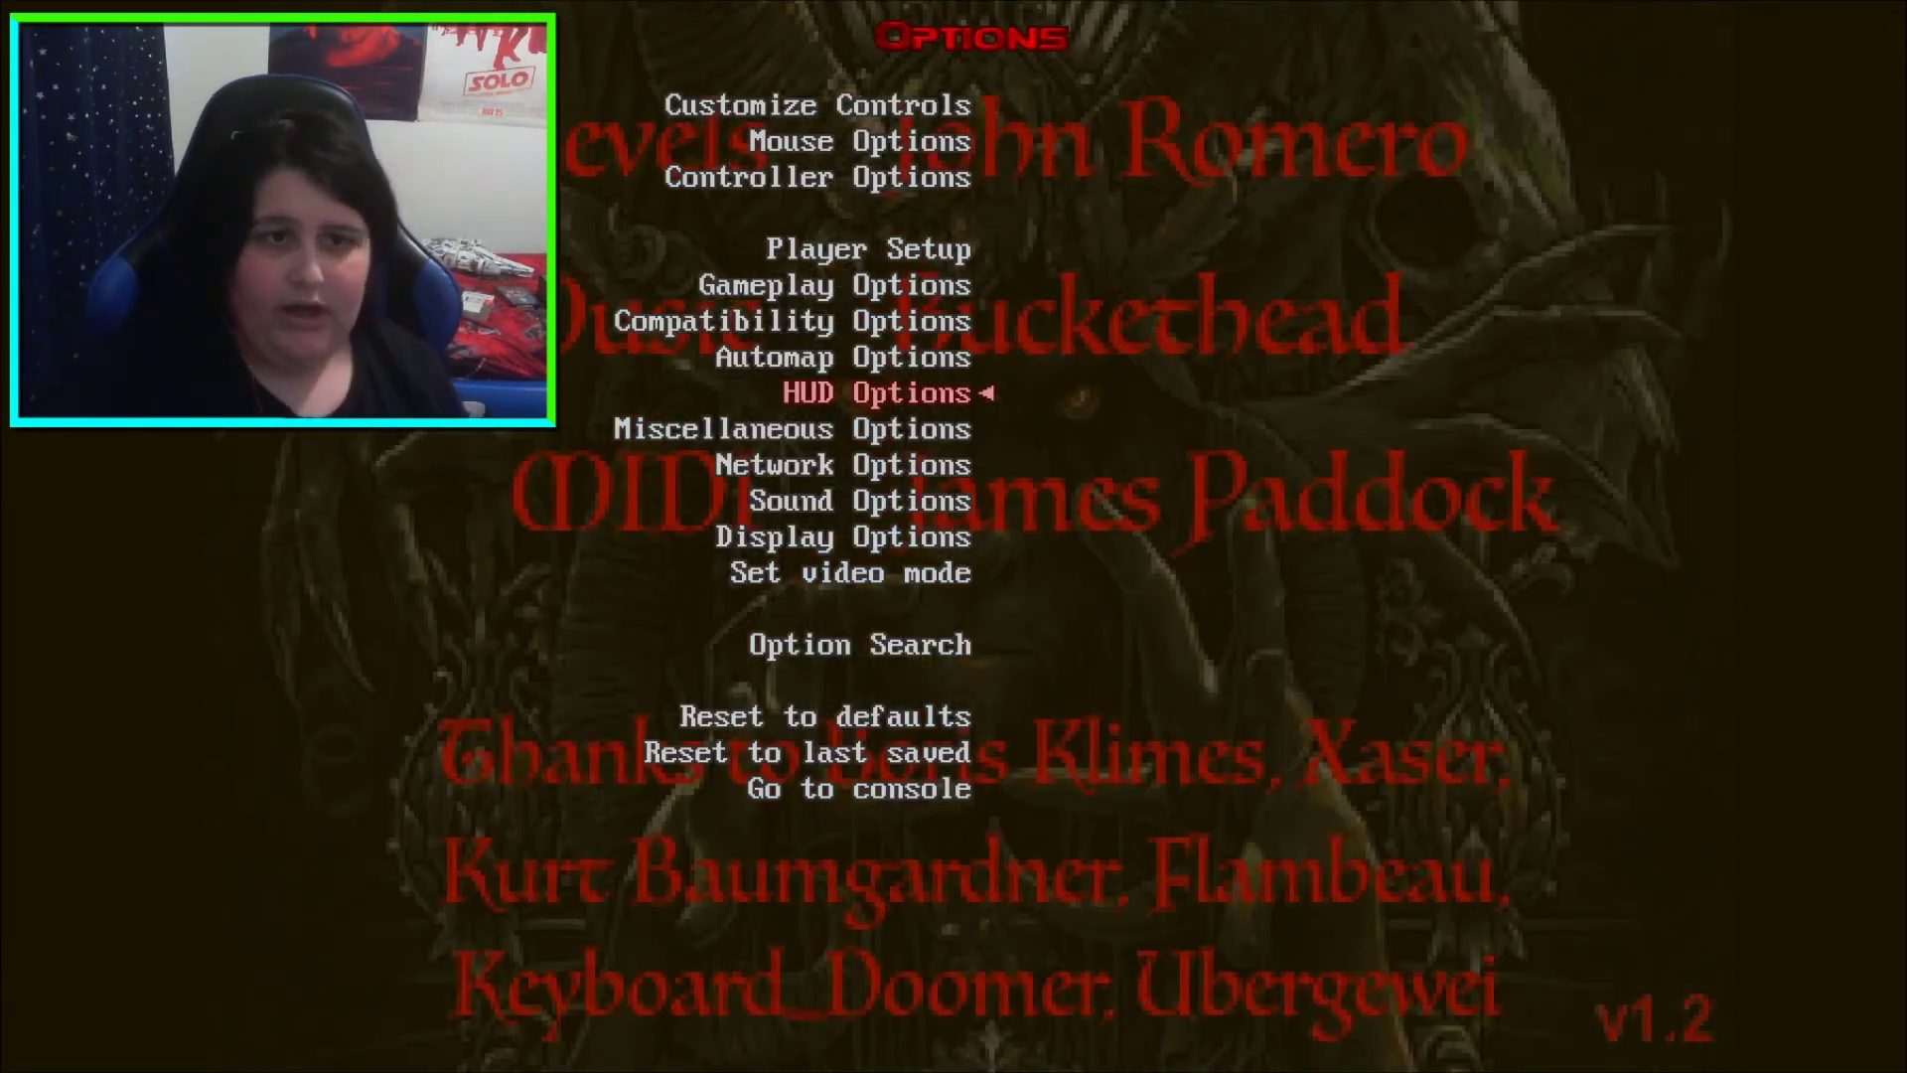
Open the Mouse Options from the Options list
{"action": "key", "text": "Up"}
{"action": "key", "text": "Up"}
{"action": "key", "text": "Up"}
{"action": "key", "text": "Up"}
{"action": "key", "text": "Up"}
{"action": "key", "text": "Up"}
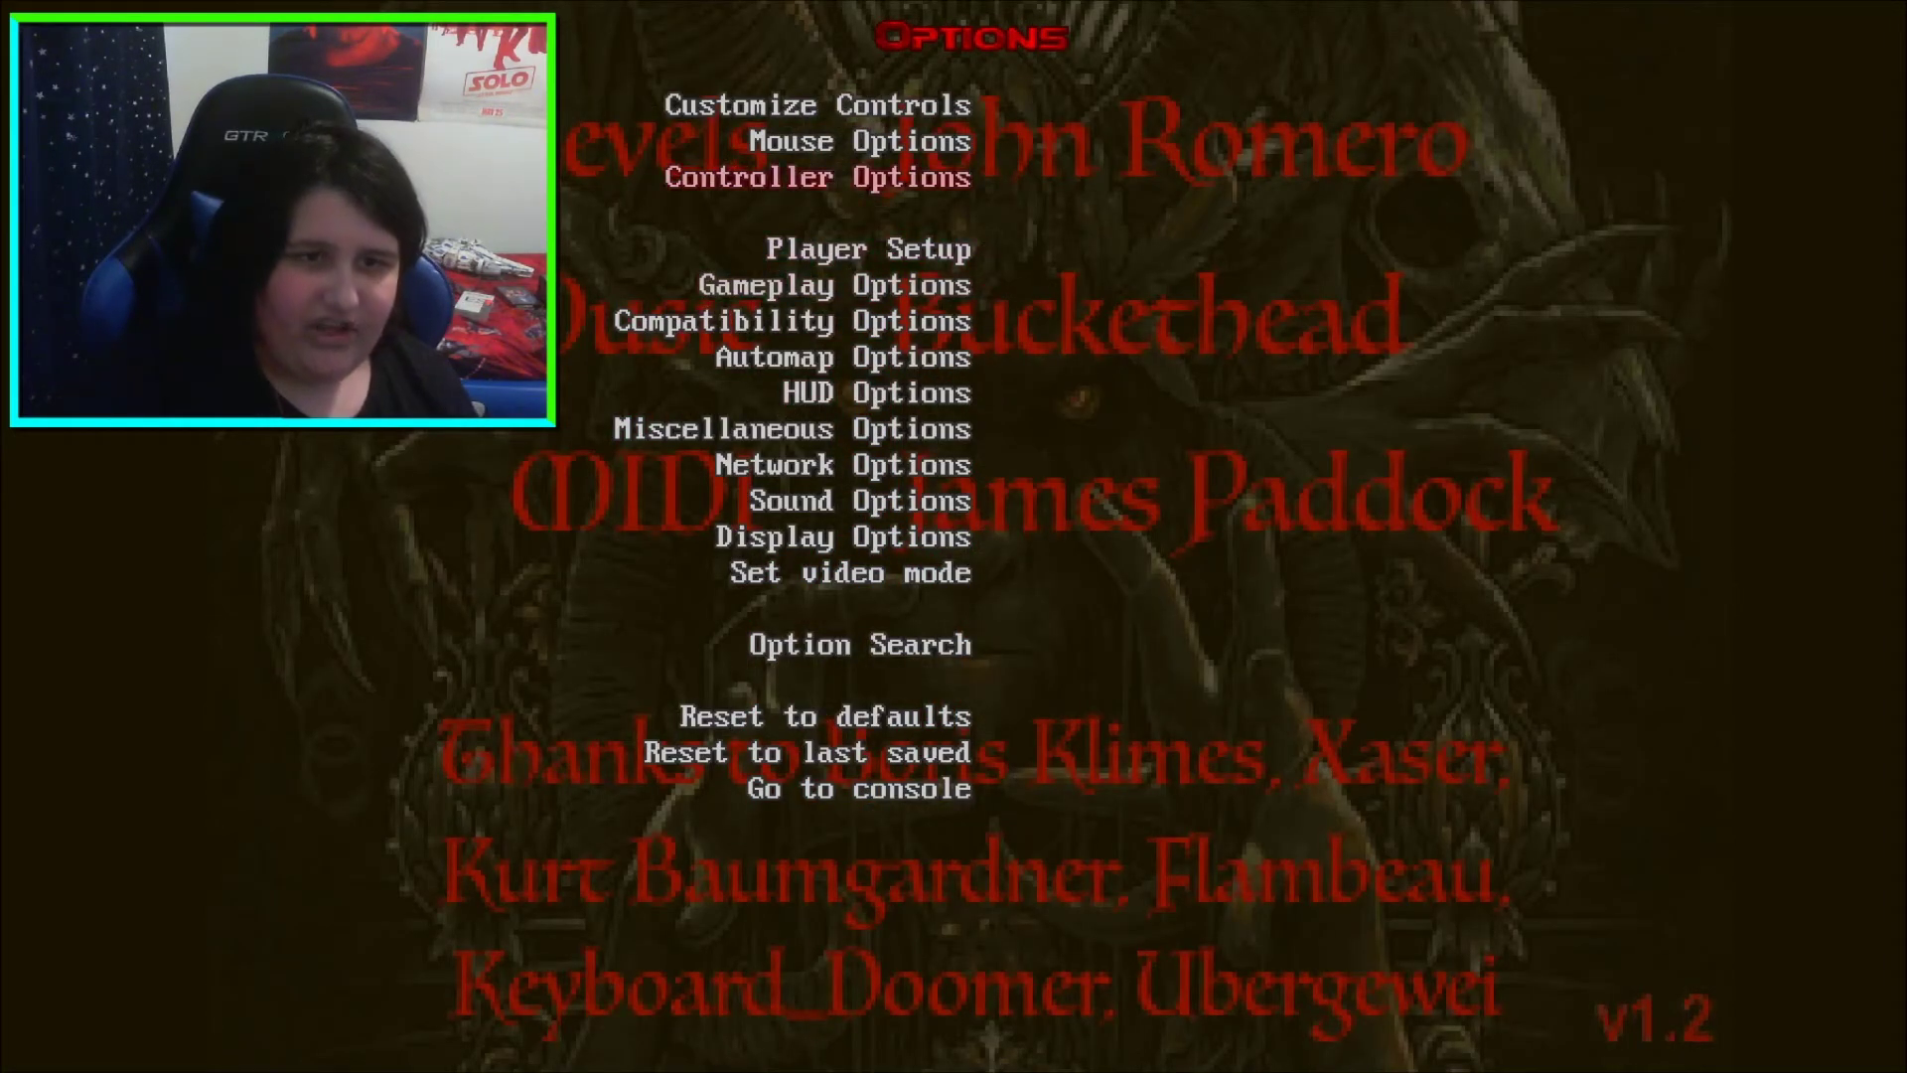
{"action": "key", "text": "Return"}
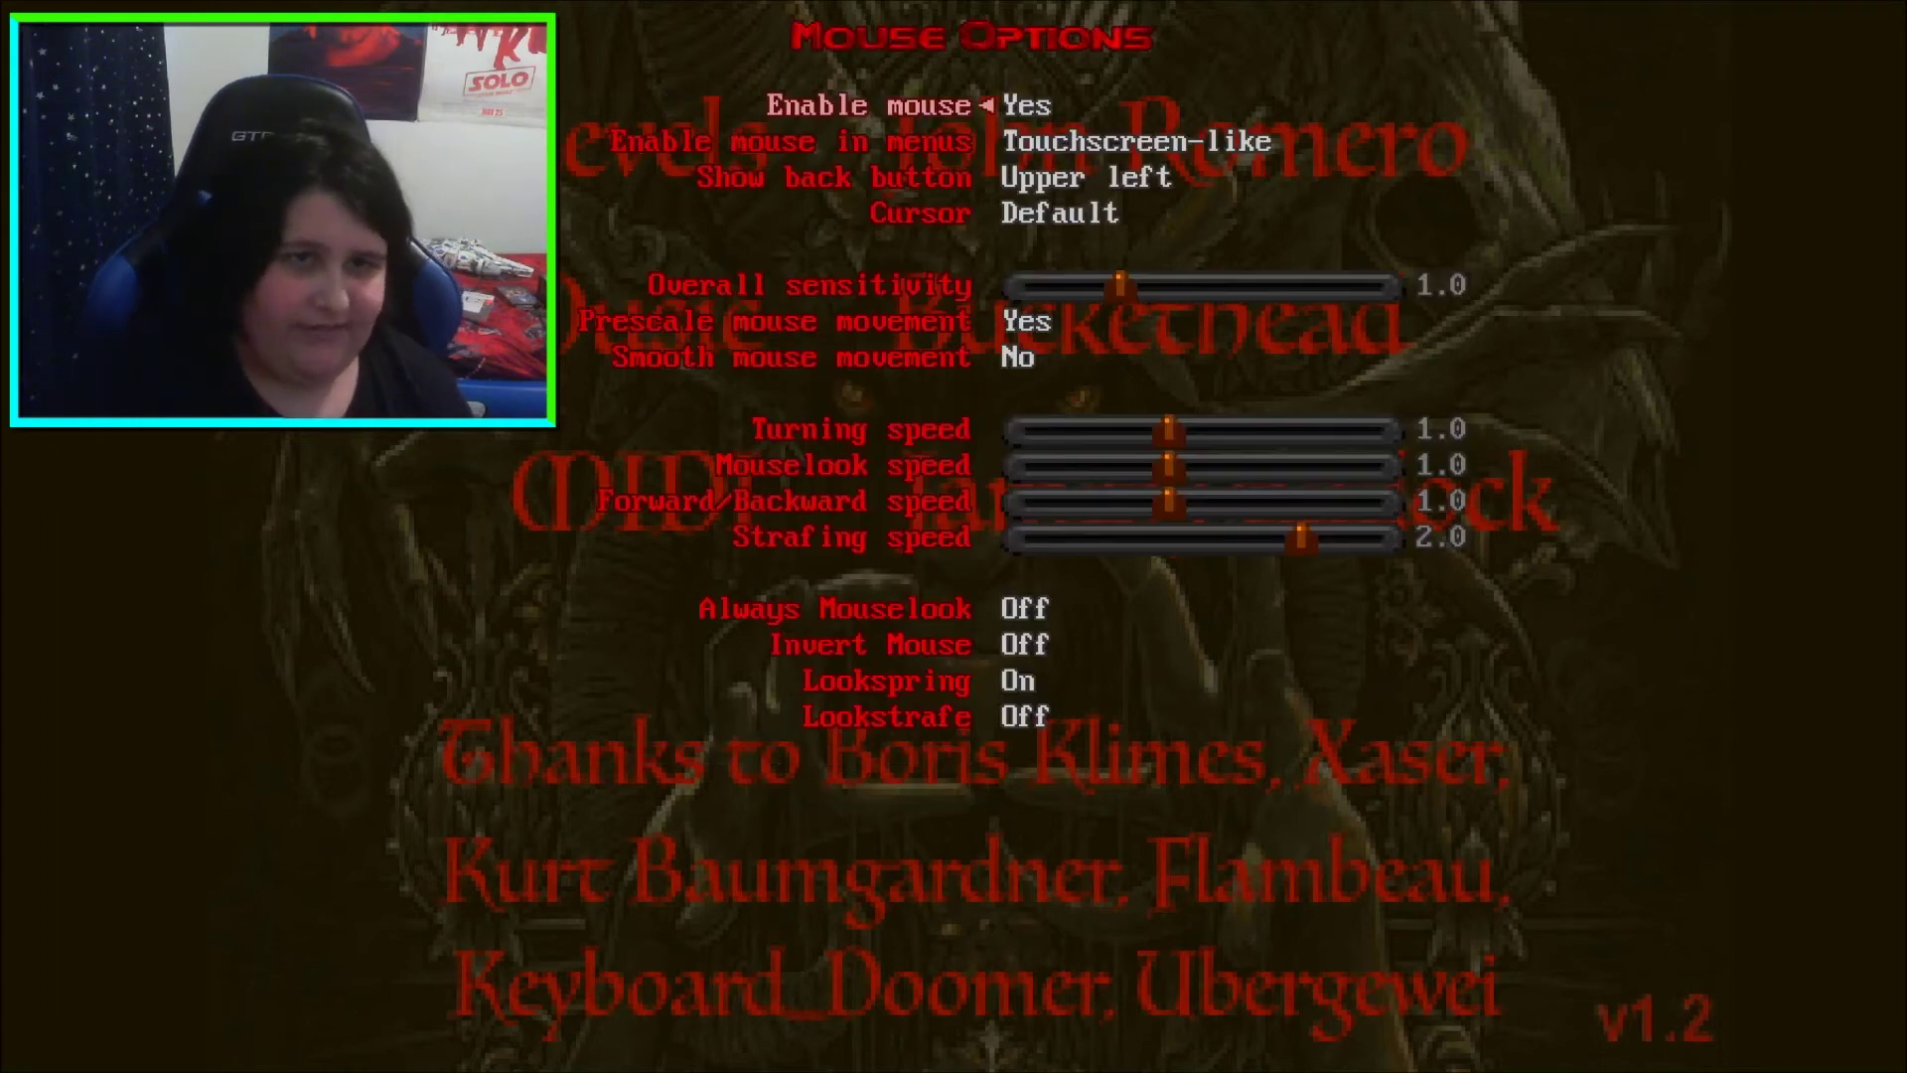
Lower the mouse's Forward/Backward speed to 0.1
{"action": "key", "text": "Down"}
{"action": "key", "text": "Down"}
{"action": "key", "text": "Down"}
{"action": "key", "text": "Down"}
{"action": "key", "text": "Down"}
{"action": "key", "text": "Down"}
{"action": "key", "text": "Down"}
{"action": "key", "text": "Down"}
{"action": "key", "text": "Down"}
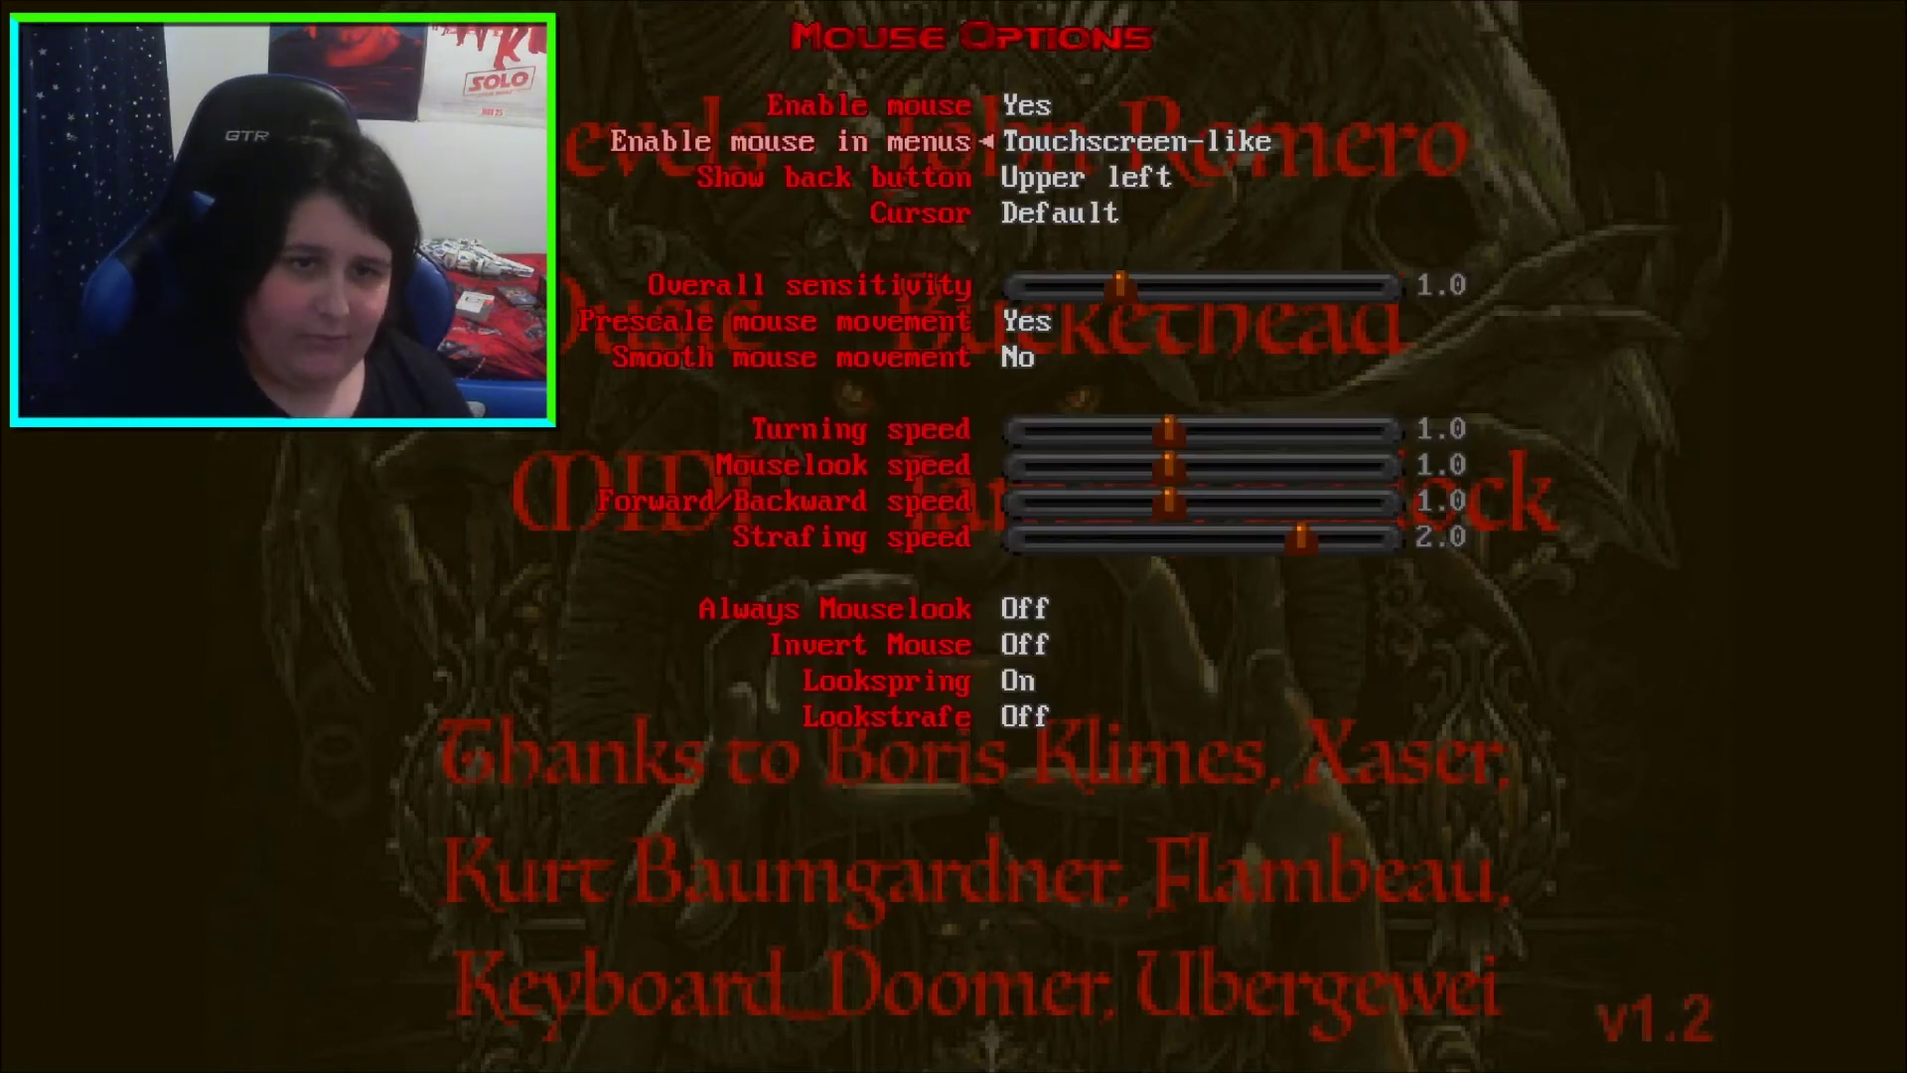
{"action": "key", "text": "Left"}
{"action": "key", "text": "Left"}
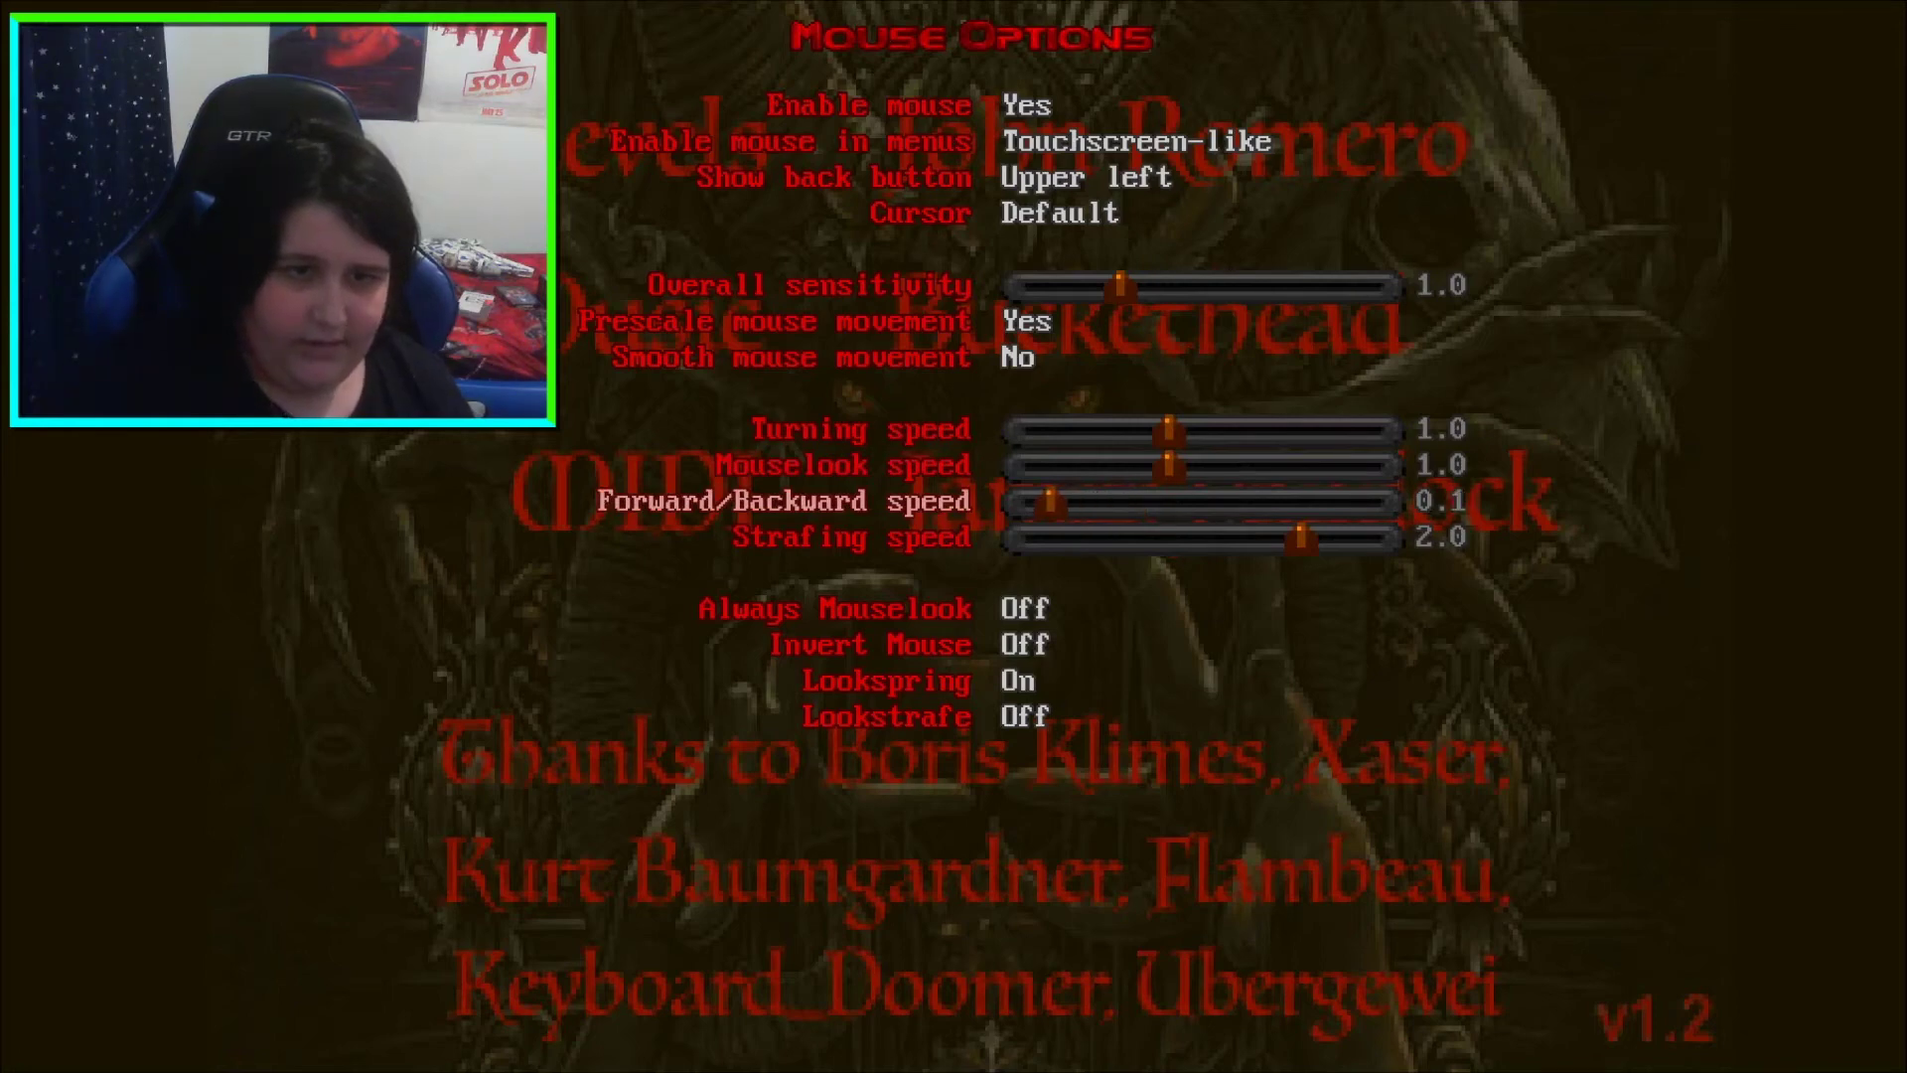
Turn on Always Mouselook and set the Forward/Backward speed to 0.0
{"action": "key", "text": "Down"}
{"action": "key", "text": "Down"}
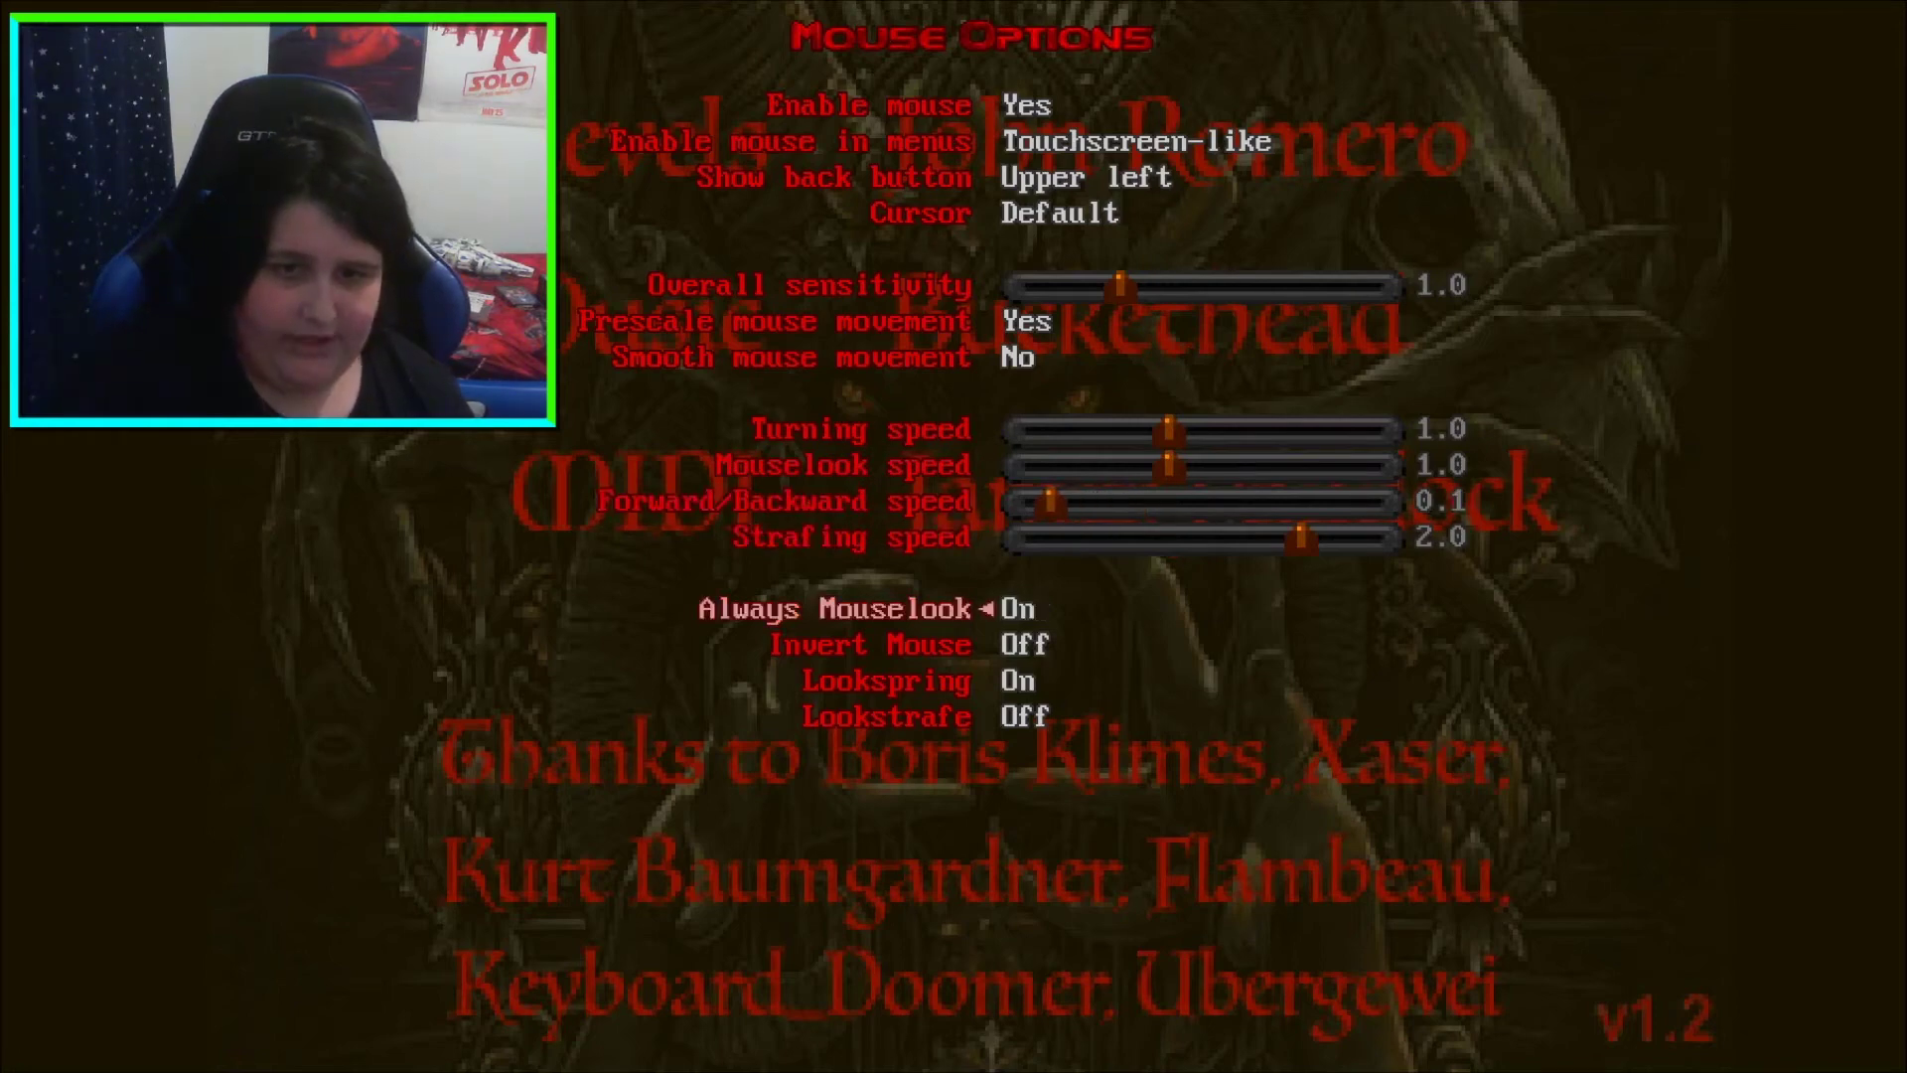
{"action": "key", "text": "Up"}
{"action": "key", "text": "Up"}
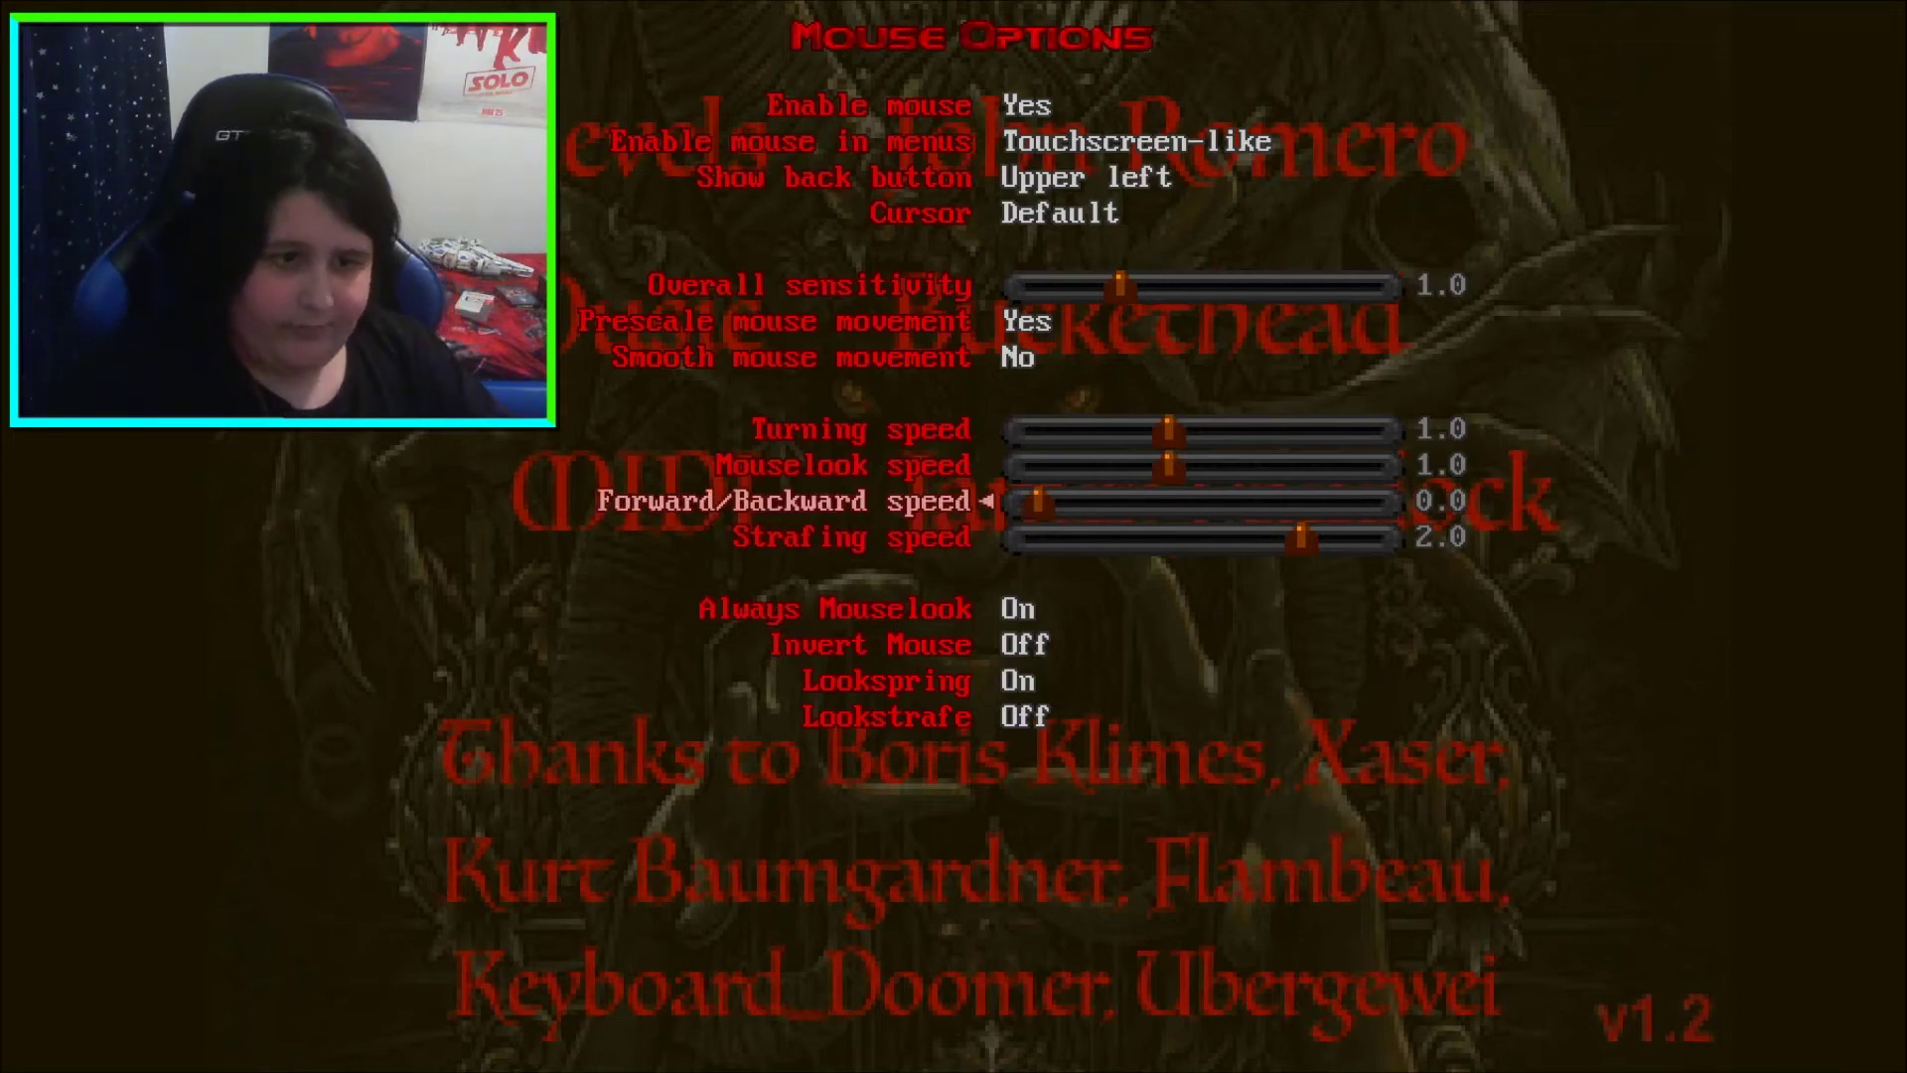
Leave the Mouse Options and start a new game to reach the episode selection
{"action": "key", "text": "Escape"}
{"action": "key", "text": "Escape"}
{"action": "key", "text": "Up"}
{"action": "key", "text": "Return"}
Choose Sigil as the episode for the new game
{"action": "key", "text": "Down"}
{"action": "key", "text": "Down"}
{"action": "key", "text": "Down"}
{"action": "key", "text": "Down"}
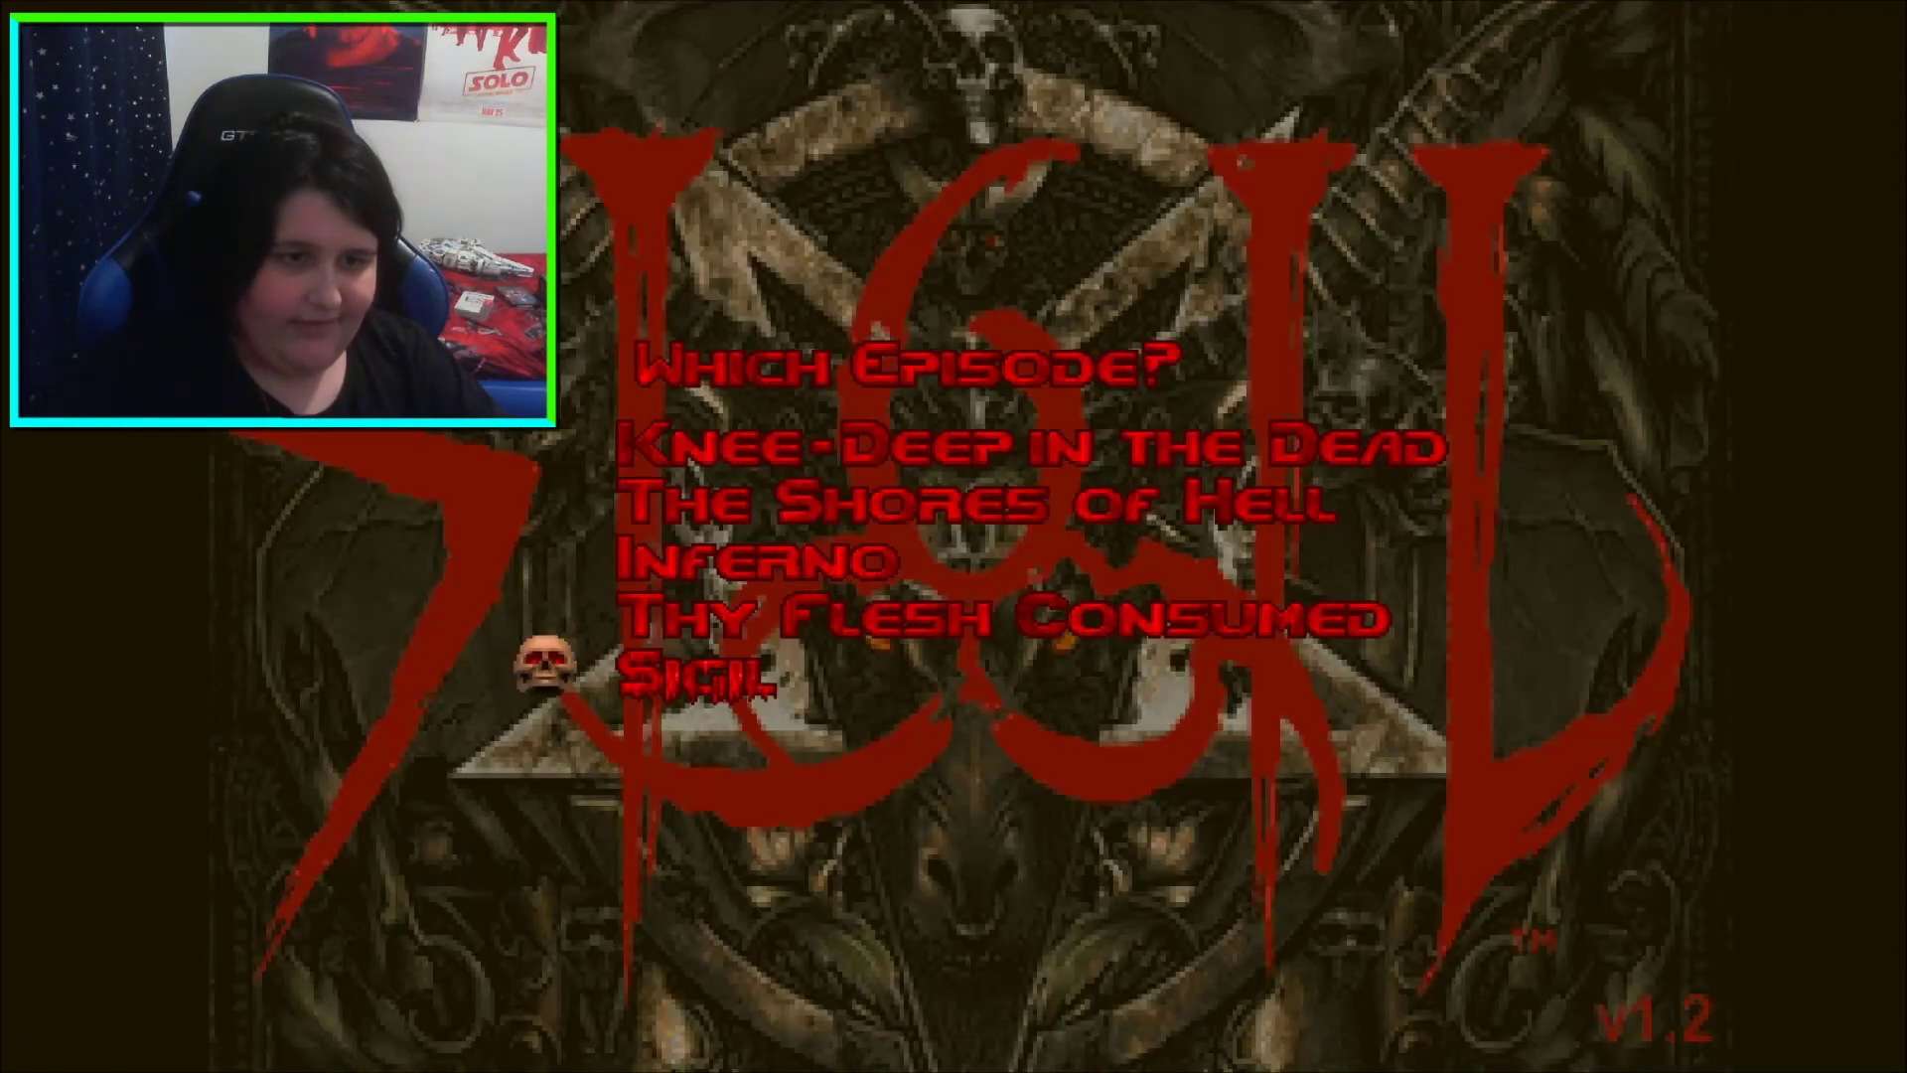
{"action": "key", "text": "Up"}
{"action": "key", "text": "Up"}
{"action": "key", "text": "Up"}
{"action": "key", "text": "Up"}
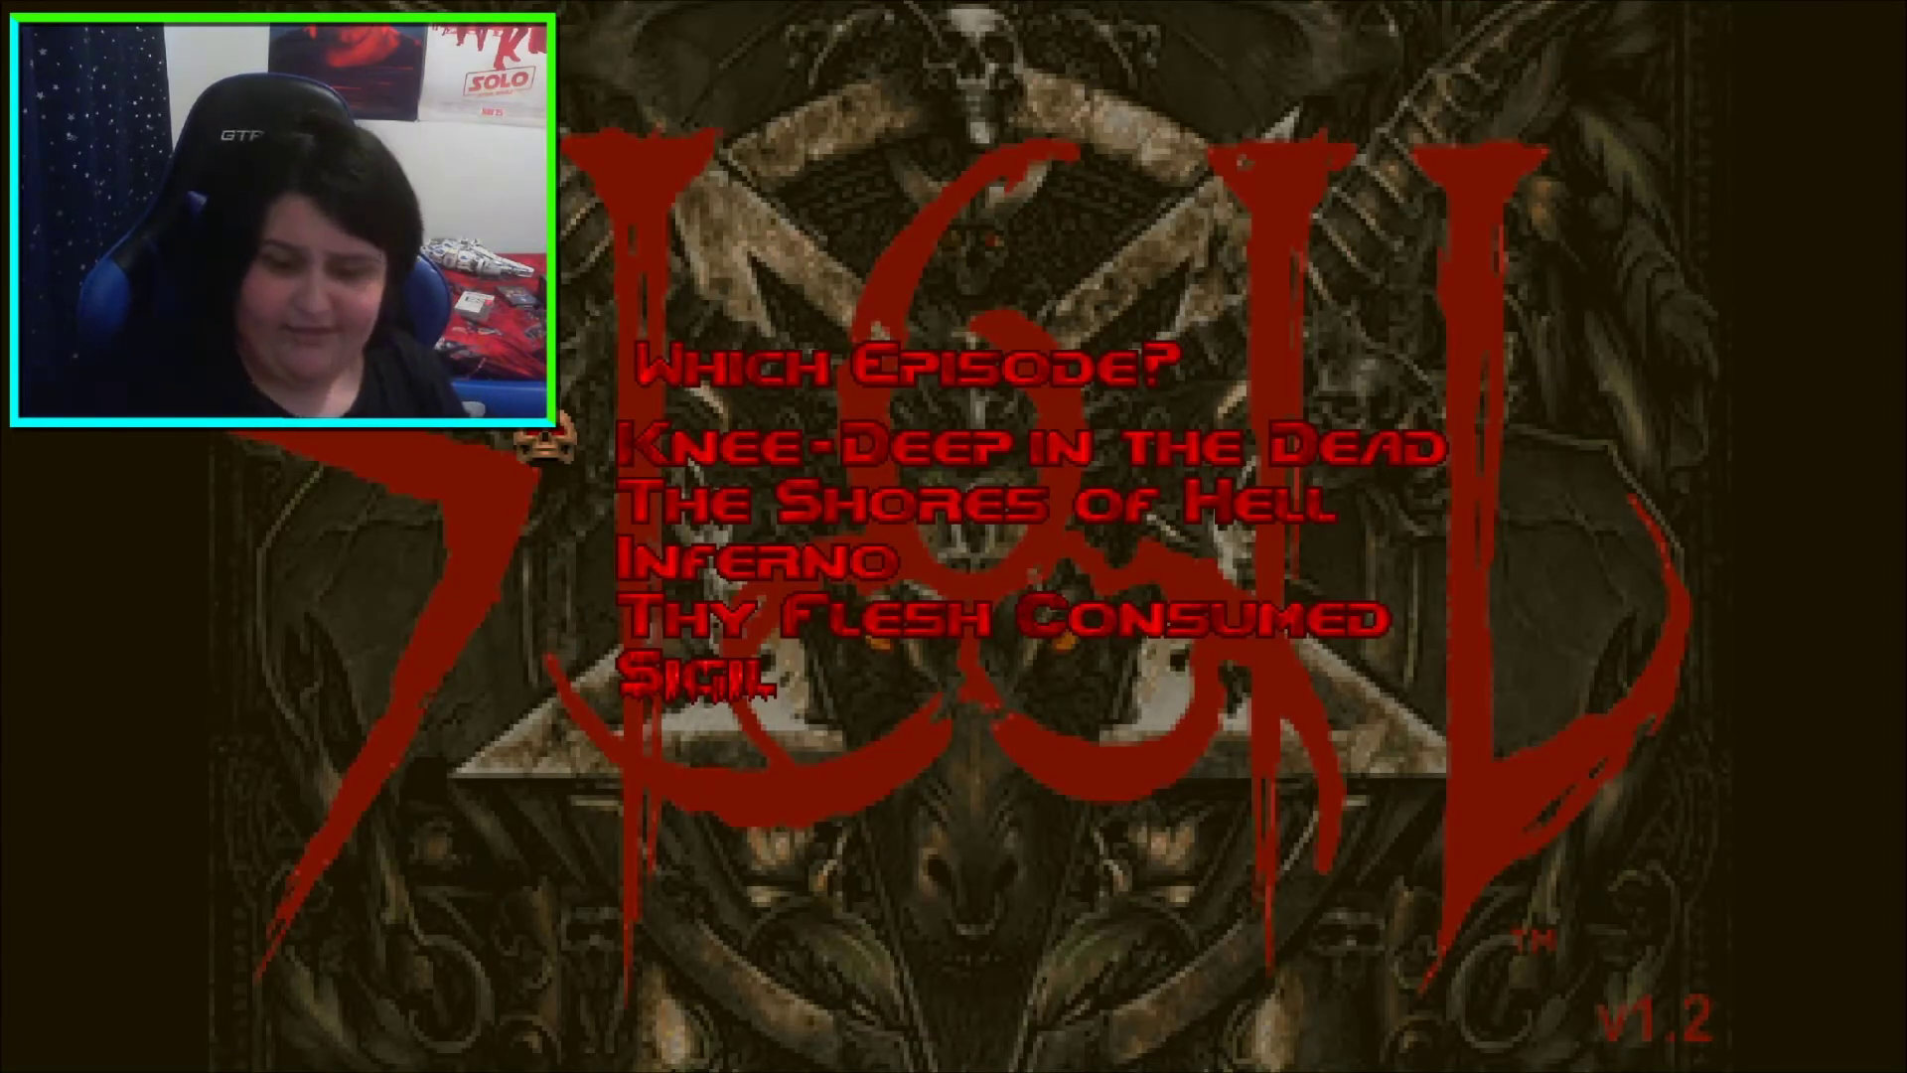
{"action": "key", "text": "Up"}
{"action": "key", "text": "Return"}
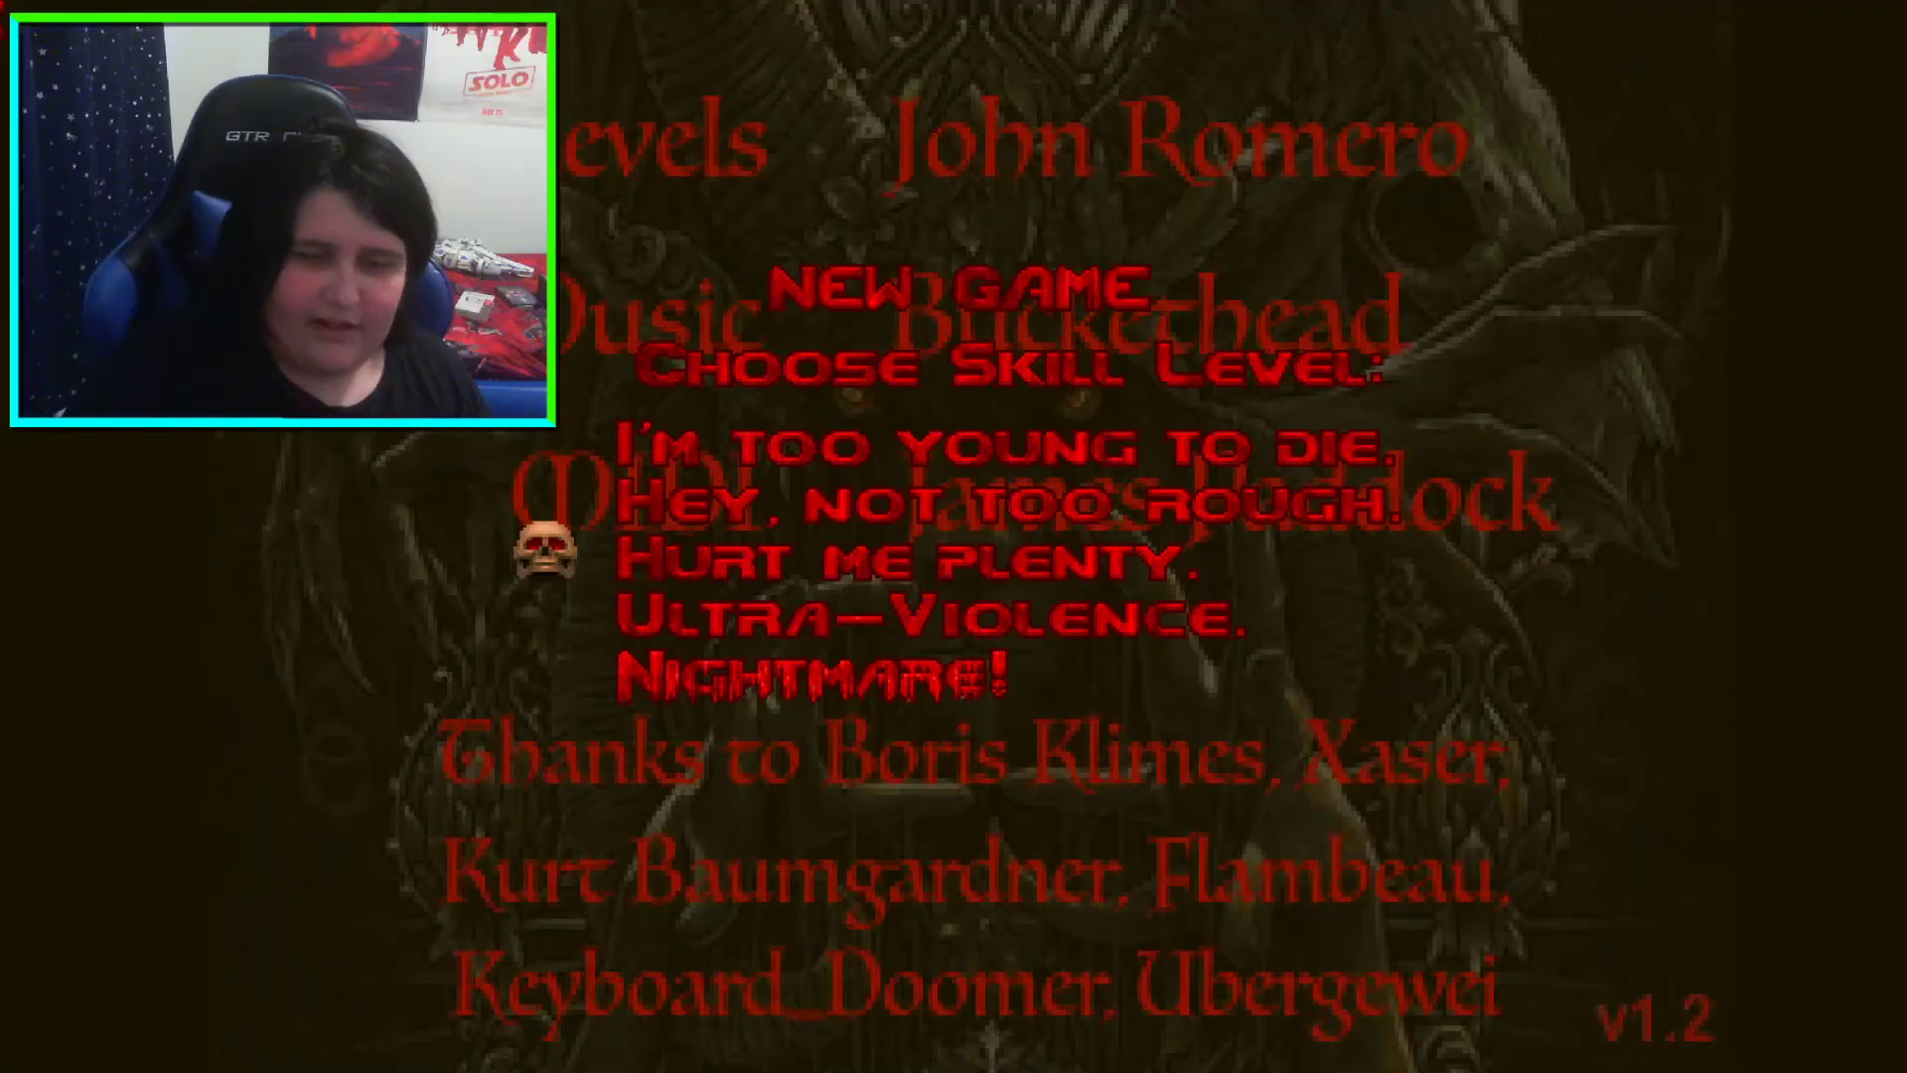
Start the game at the "I'm too young to die" skill level
{"action": "key", "text": "Up"}
{"action": "key", "text": "Up"}
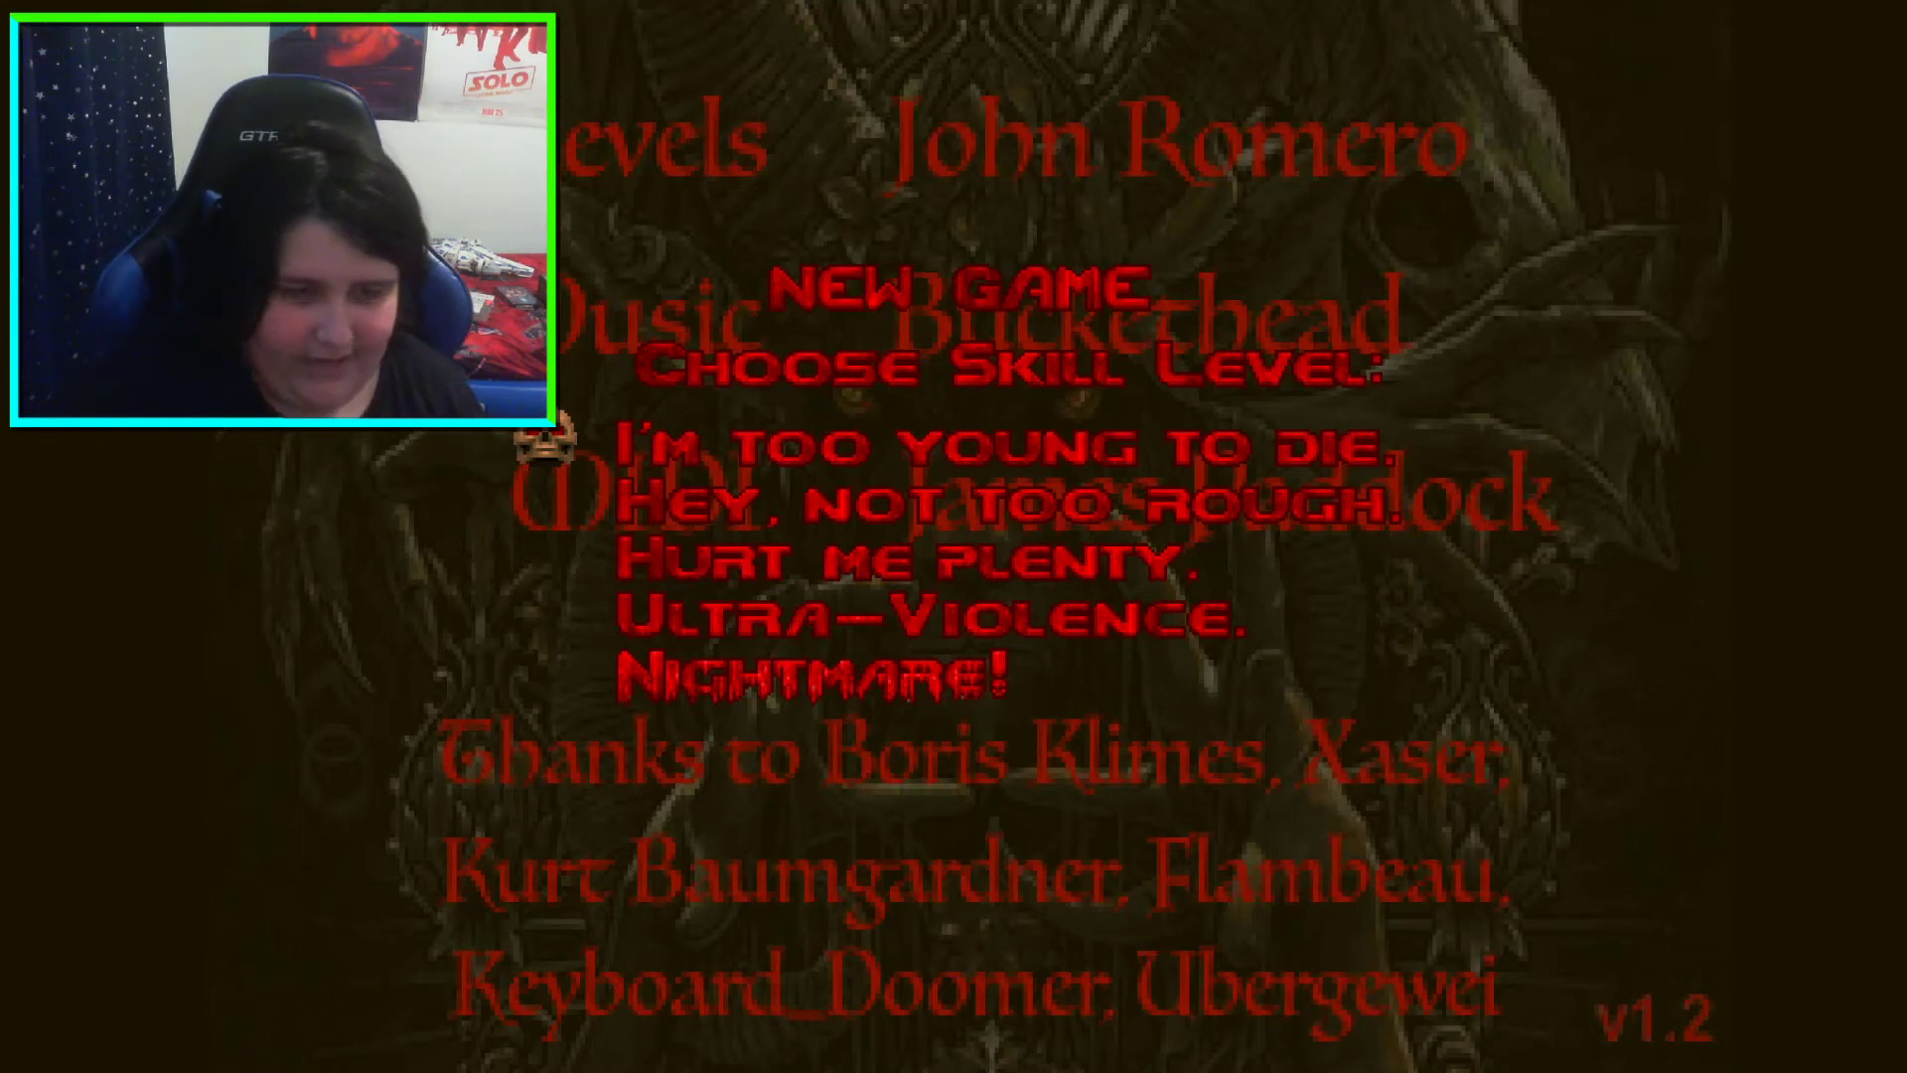
{"action": "key", "text": "Down"}
{"action": "key", "text": "Down"}
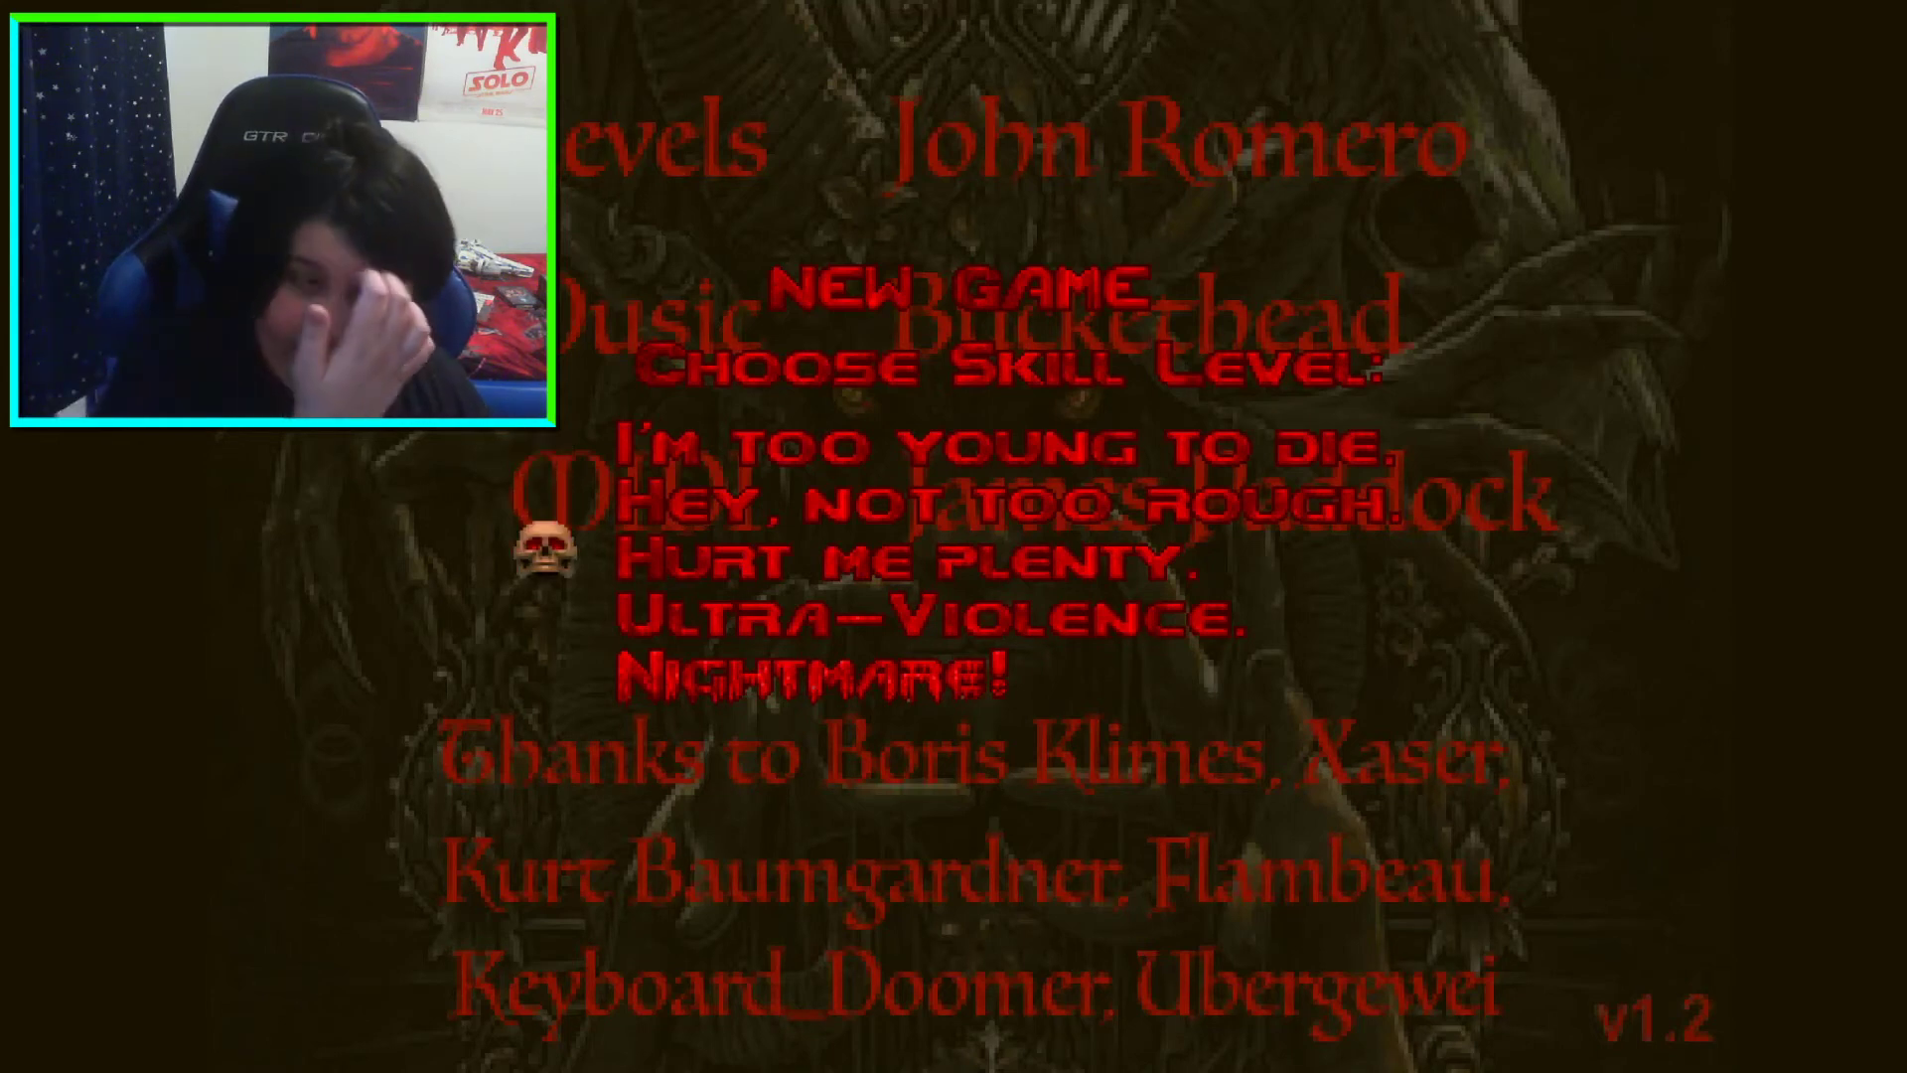
{"action": "key", "text": "Up"}
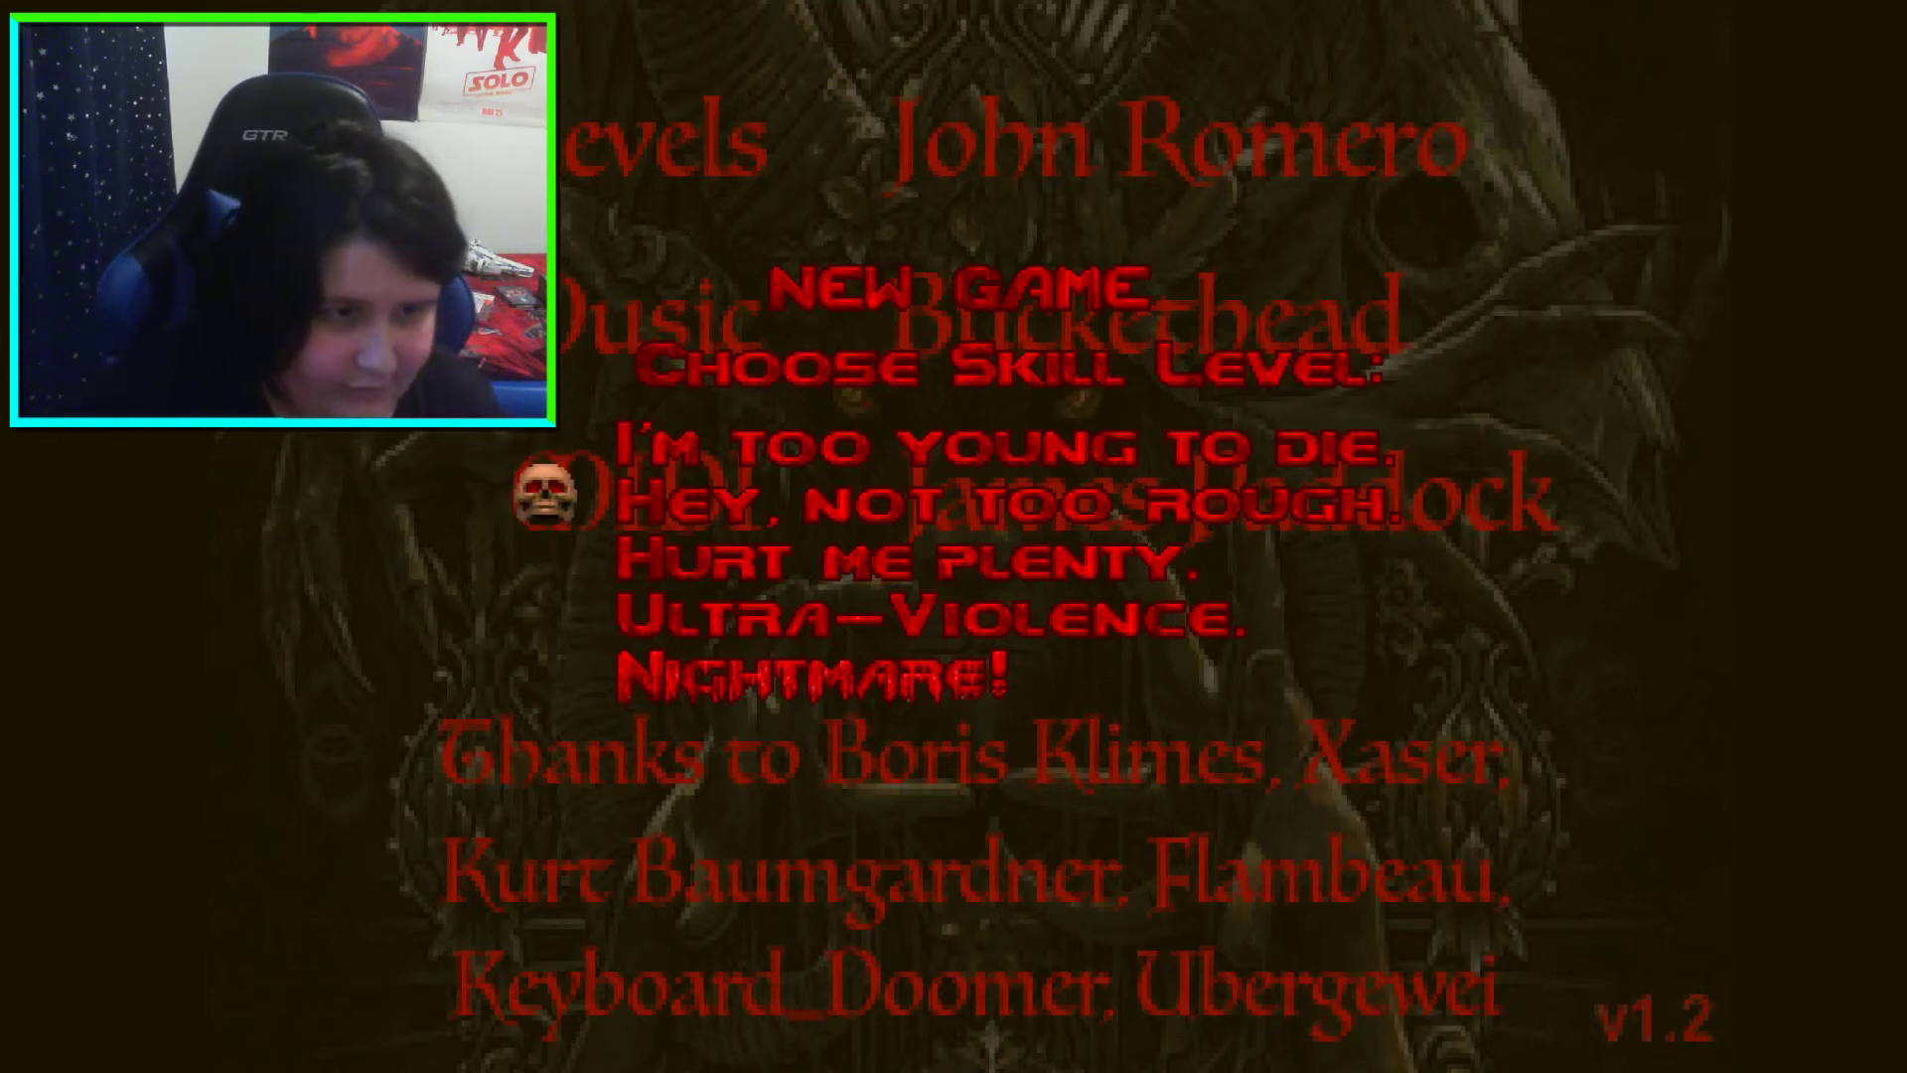
{"action": "key", "text": "Up"}
{"action": "key", "text": "Return"}
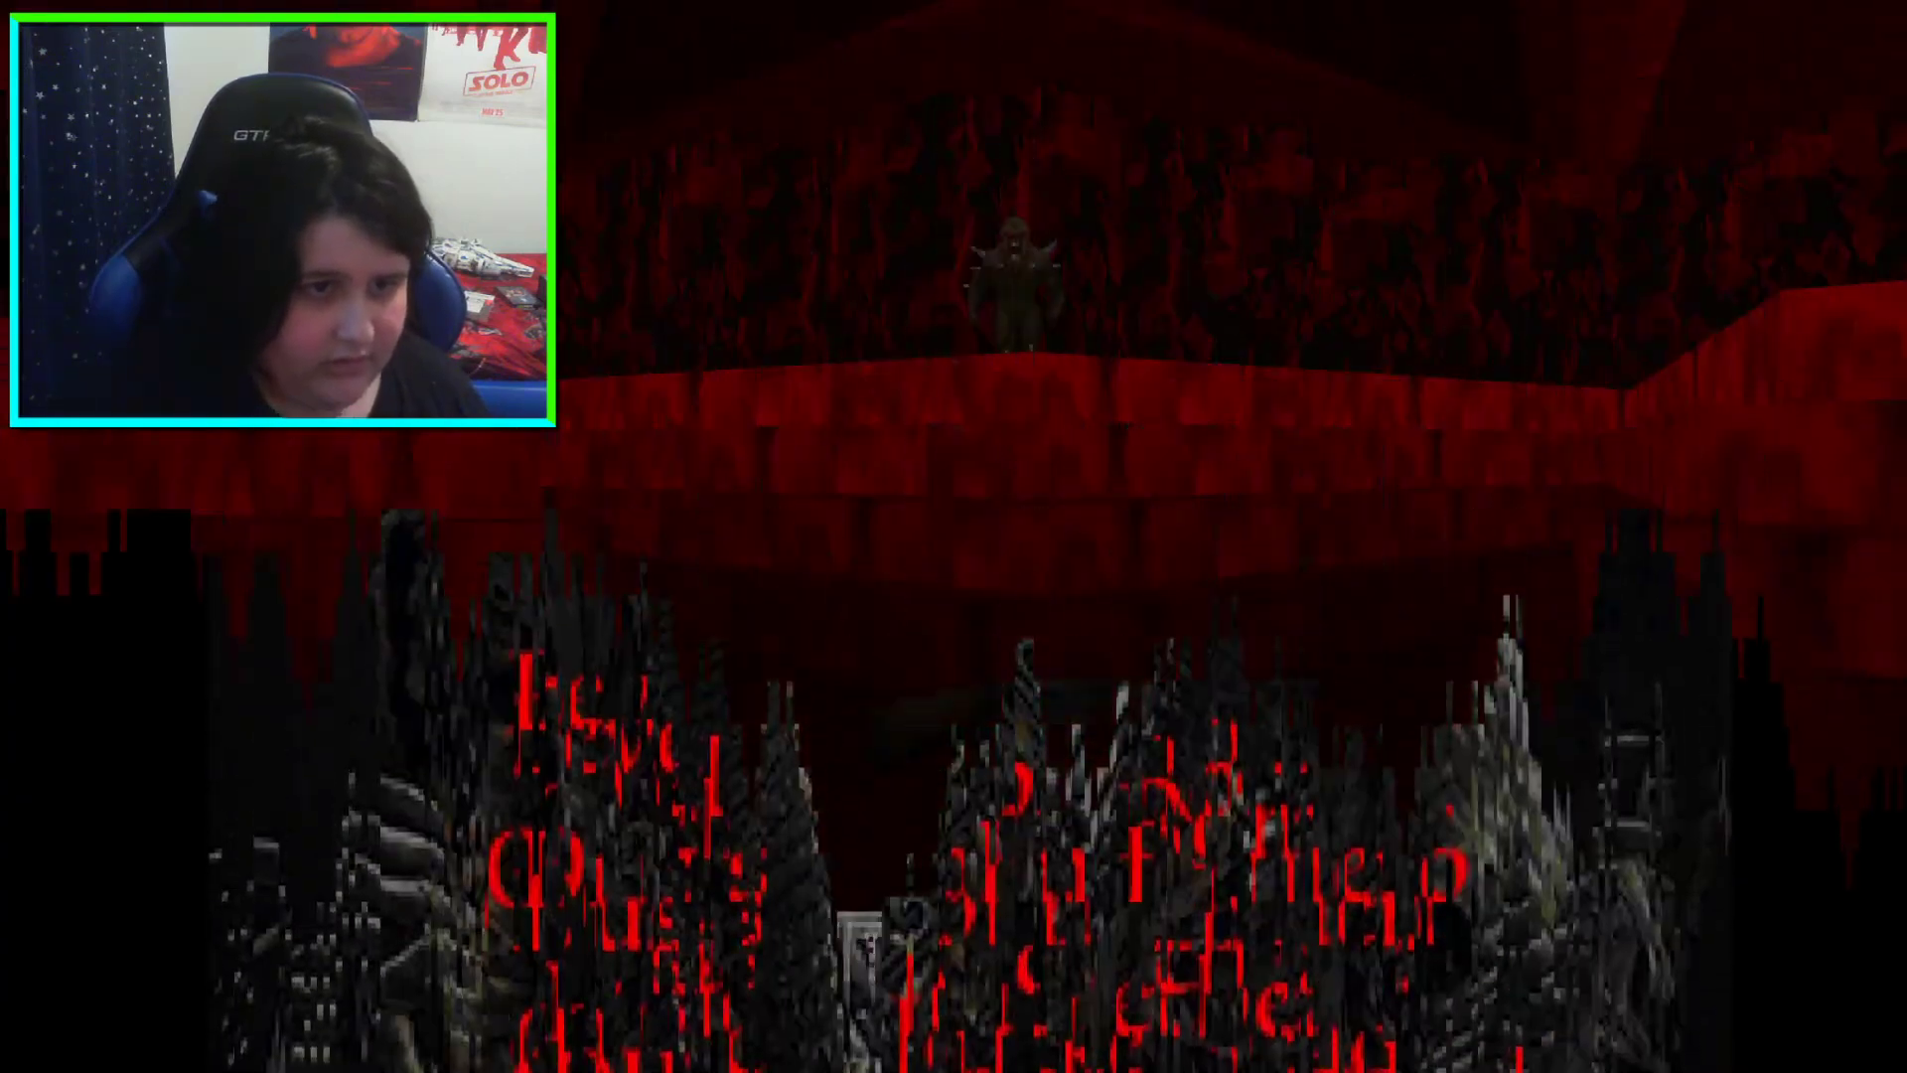
Pick up the shotgun and use it on the imp on the ledge, then gather the nearby shells
{"action": "key", "text": "w"}
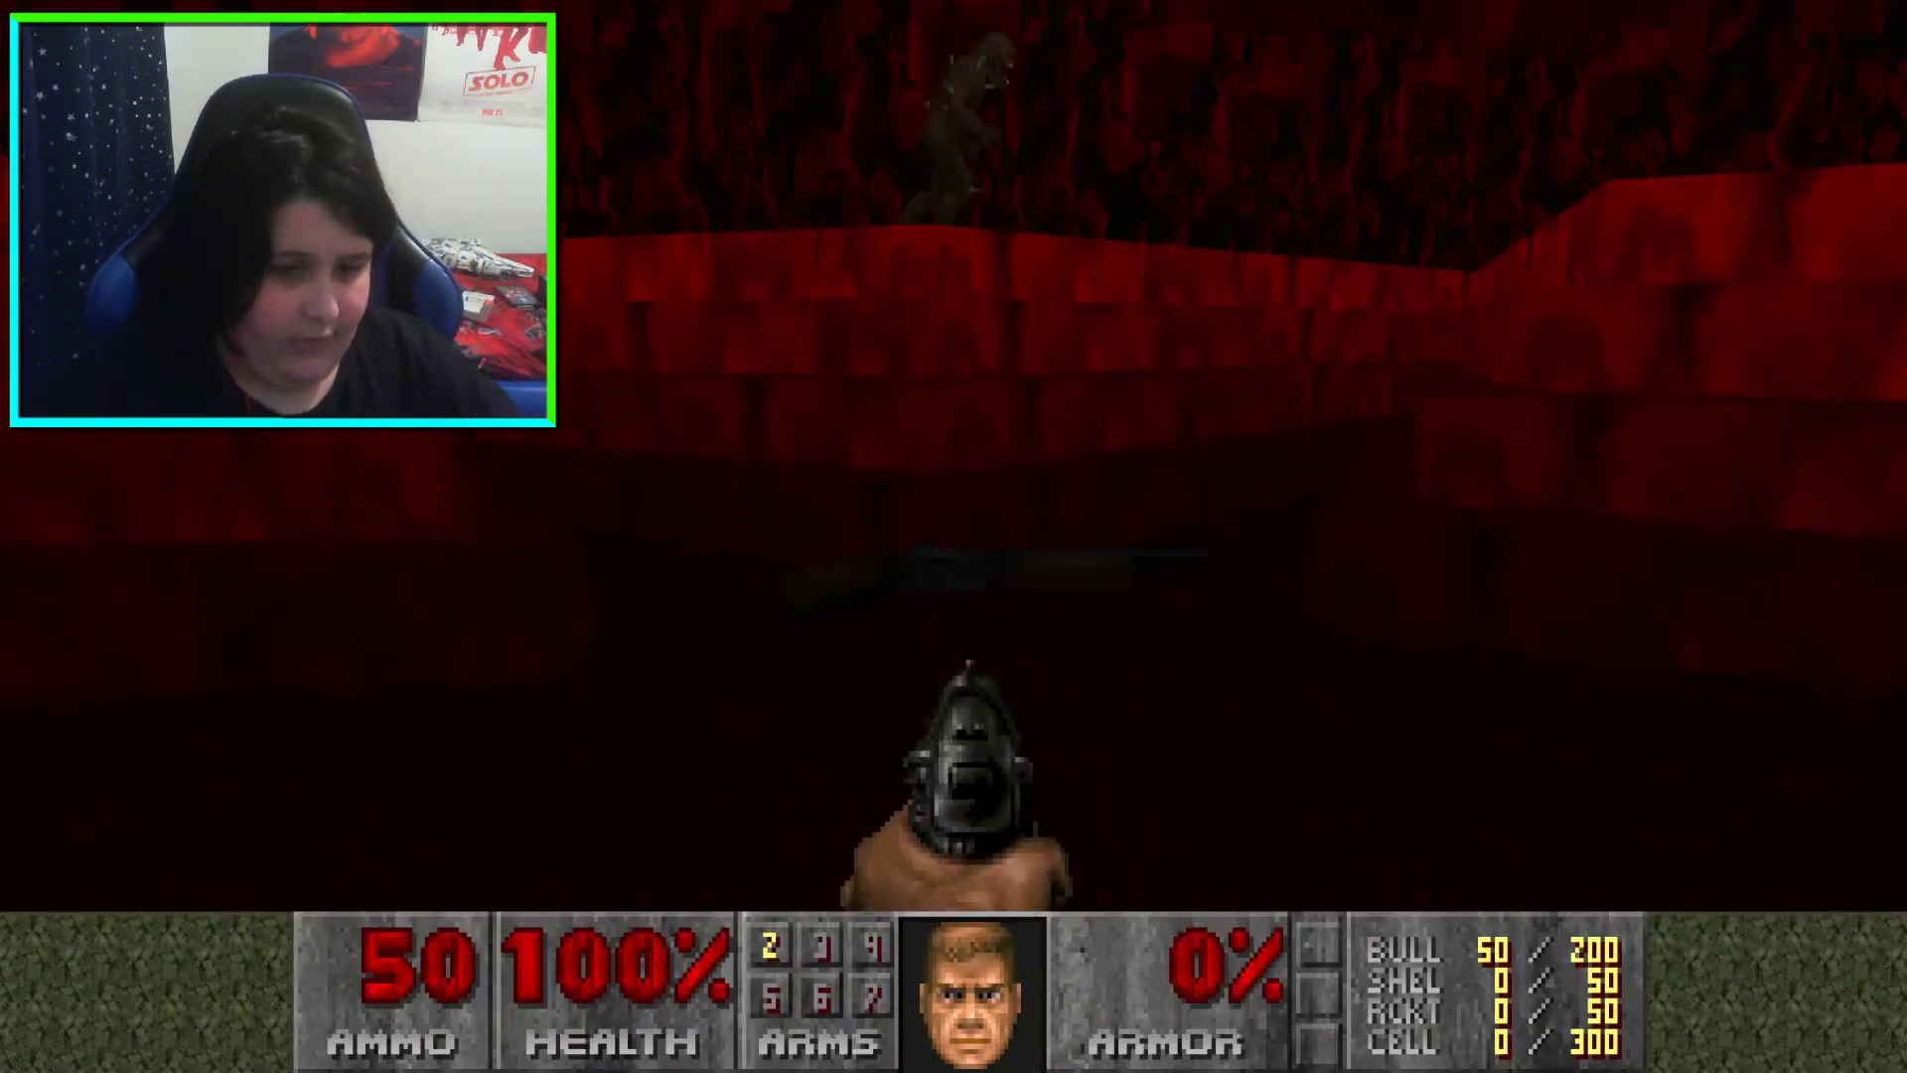
{"action": "key", "text": "ctrl"}
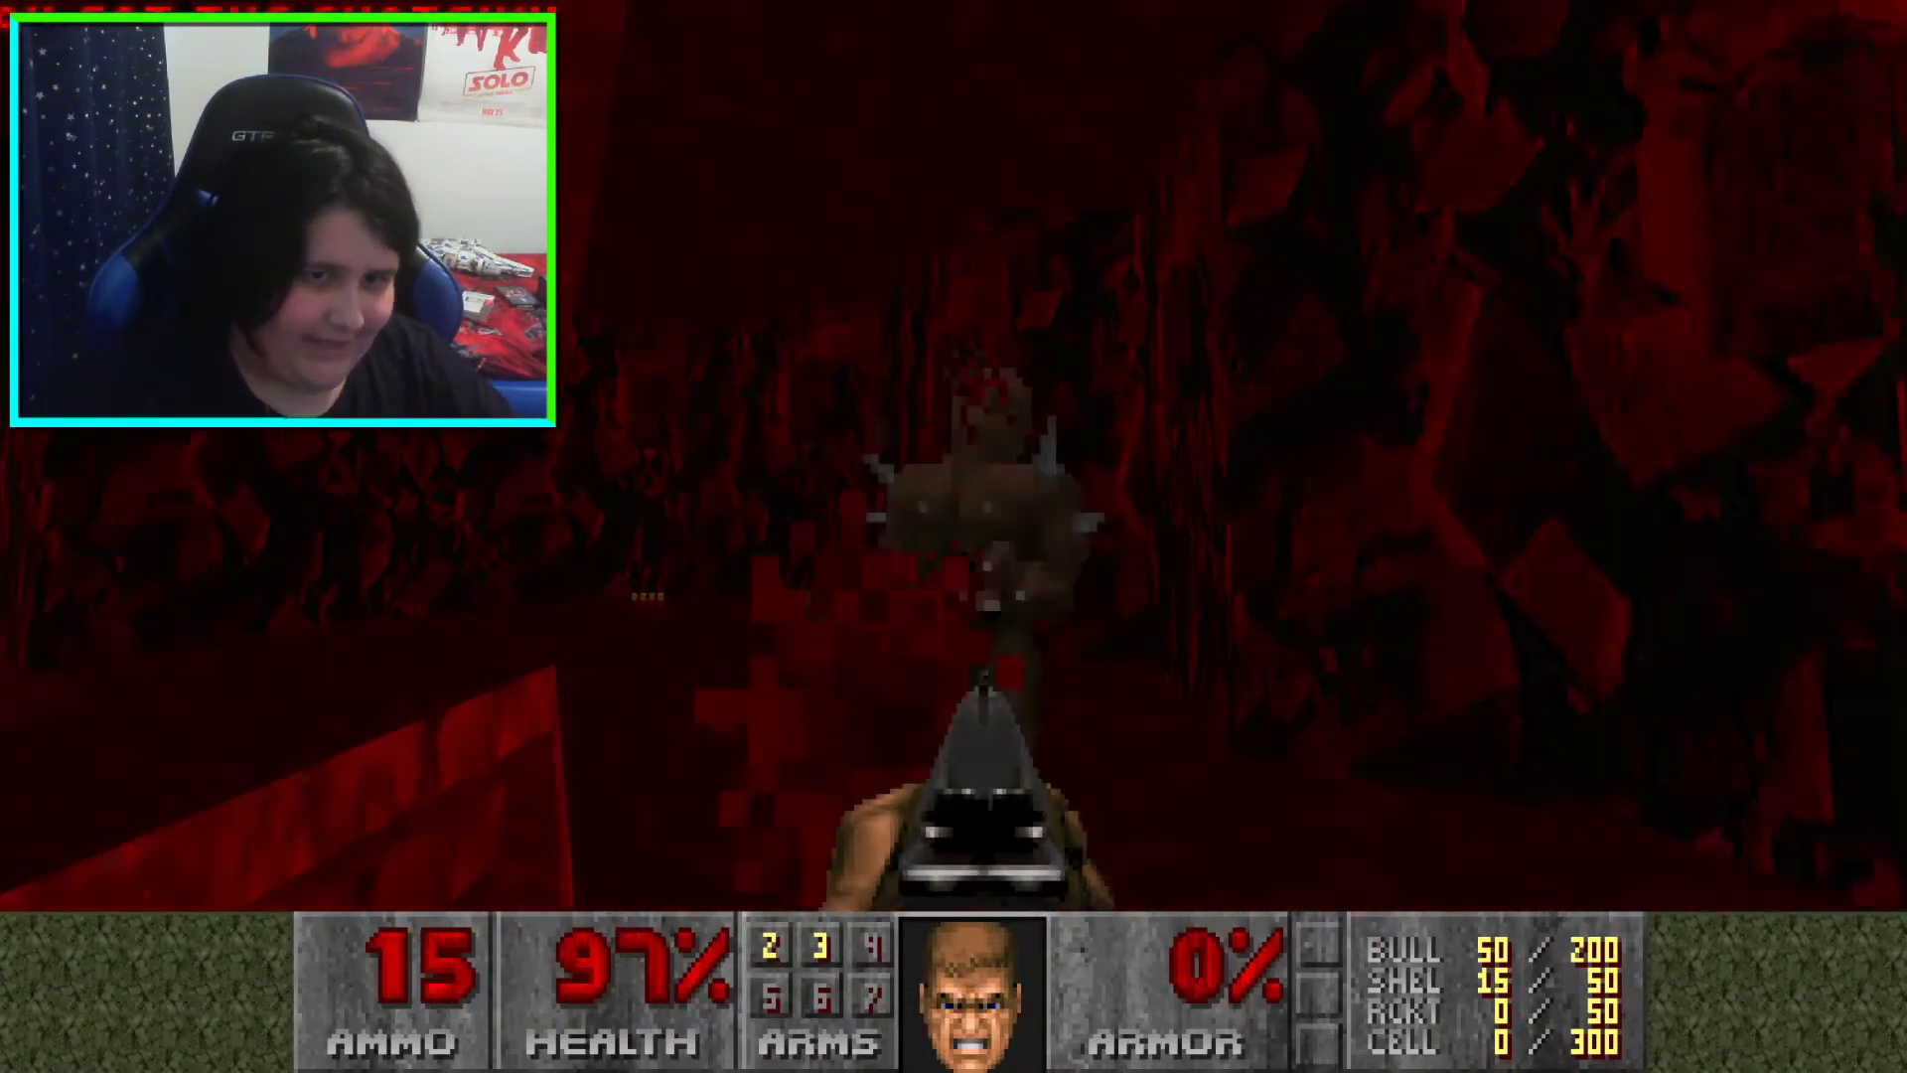
{"action": "key", "text": "w"}
{"action": "key", "text": "Up"}
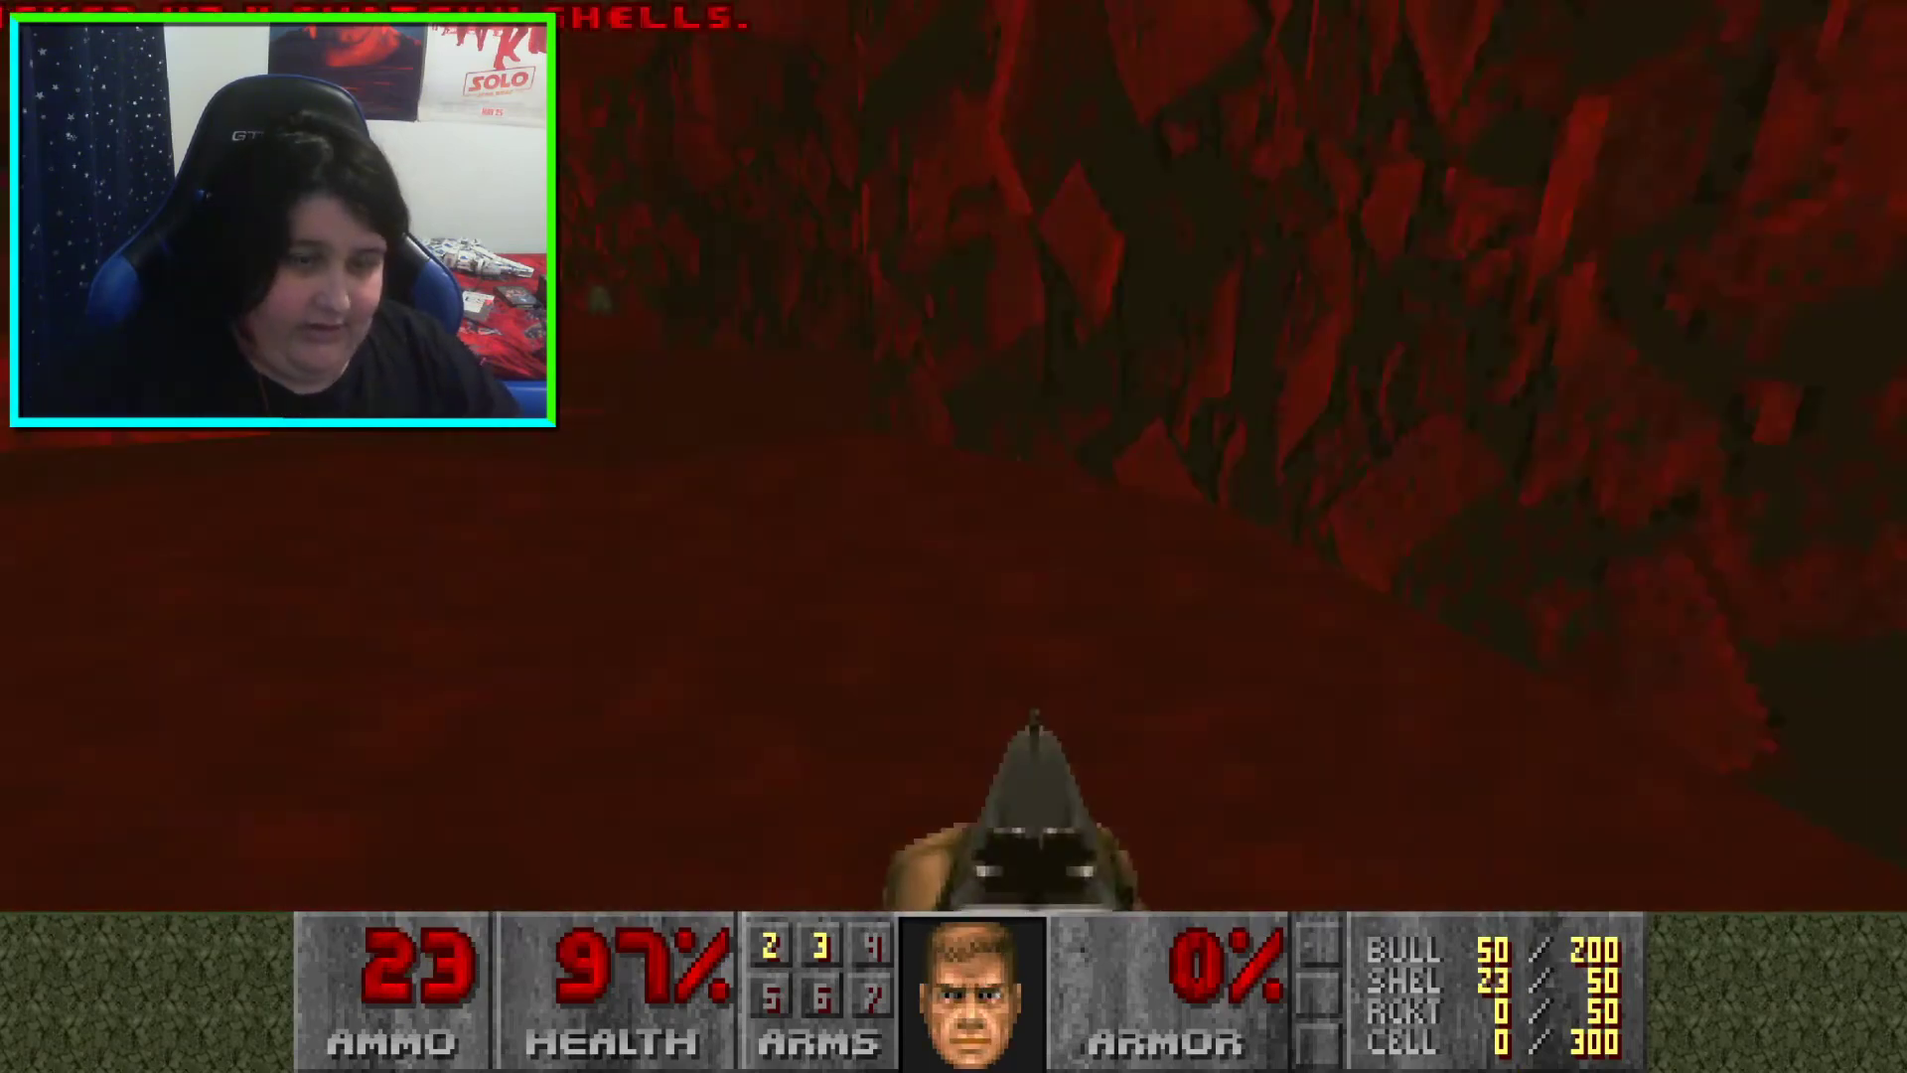
Collect the armor bonuses, stimpack and shotgun shells along the cavern ledge
{"action": "key", "text": "w"}
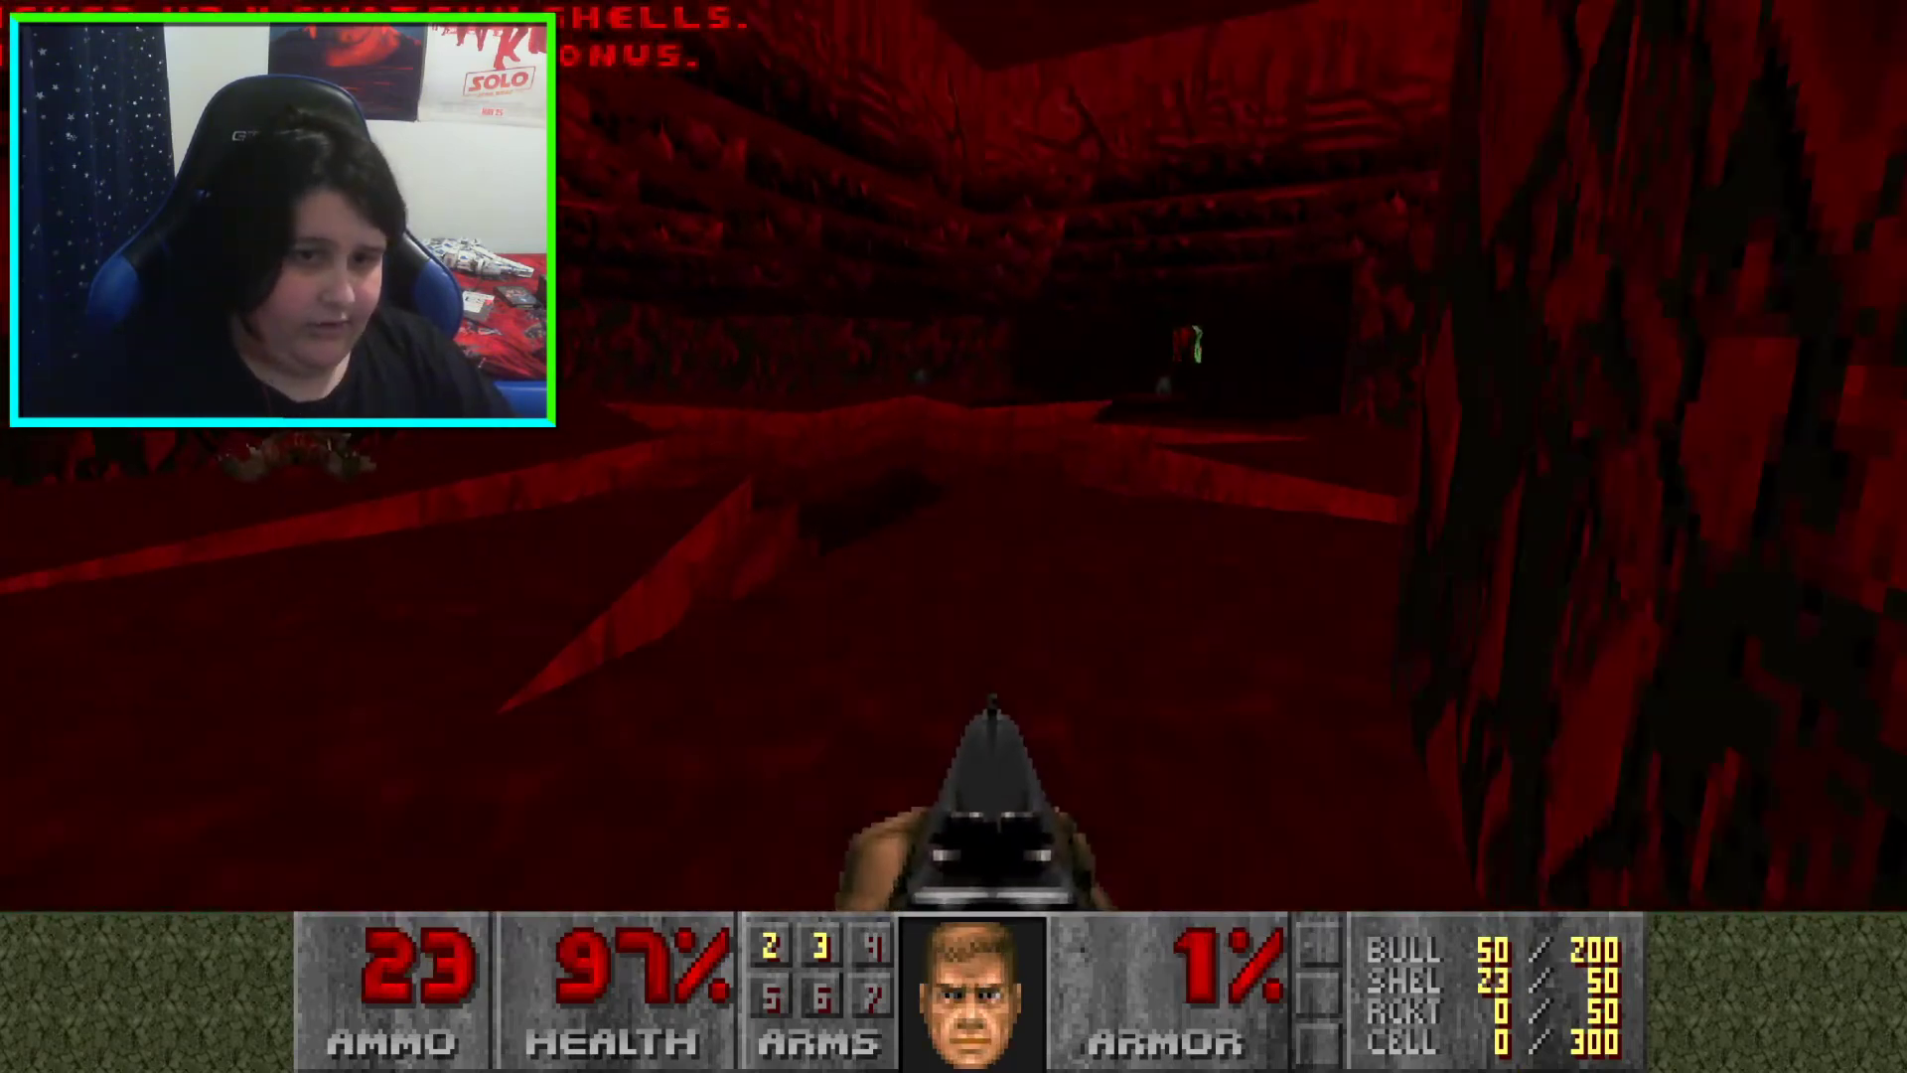
{"action": "key", "text": "w"}
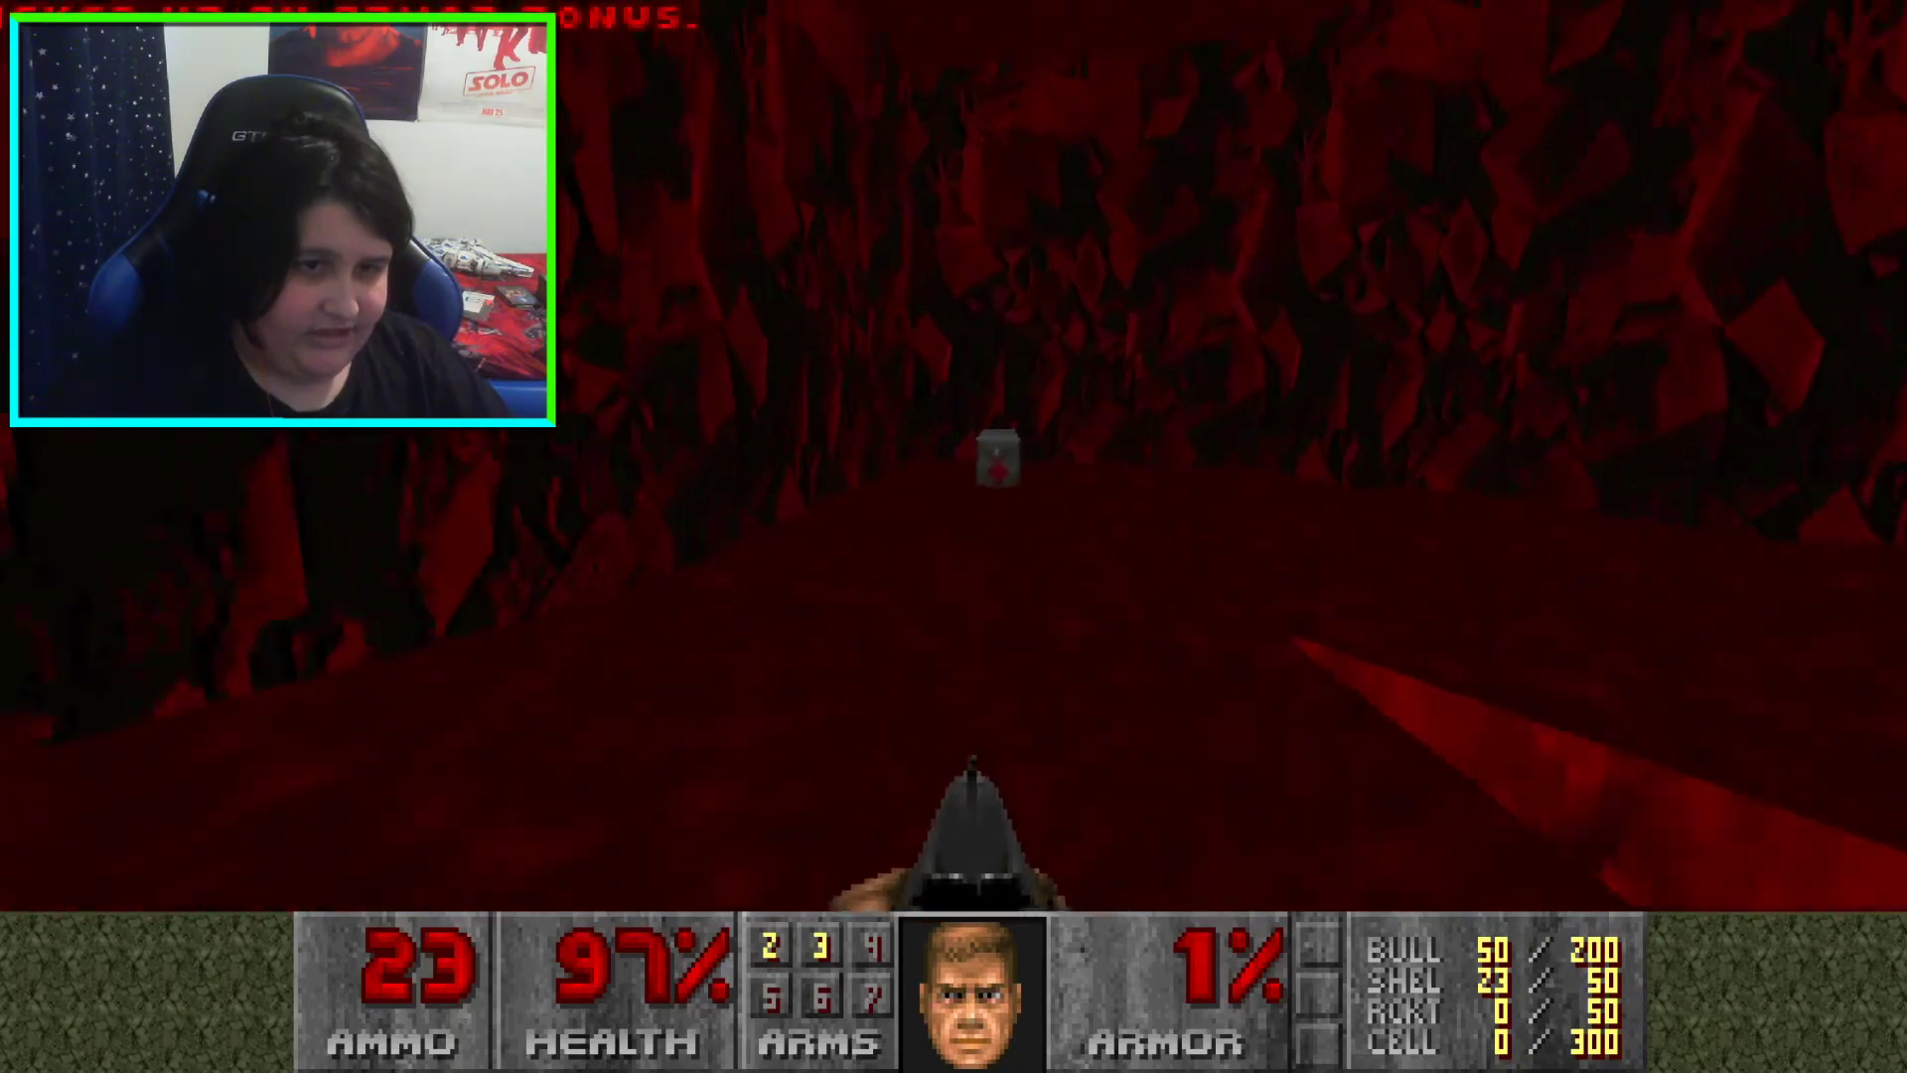
{"action": "key", "text": "Up"}
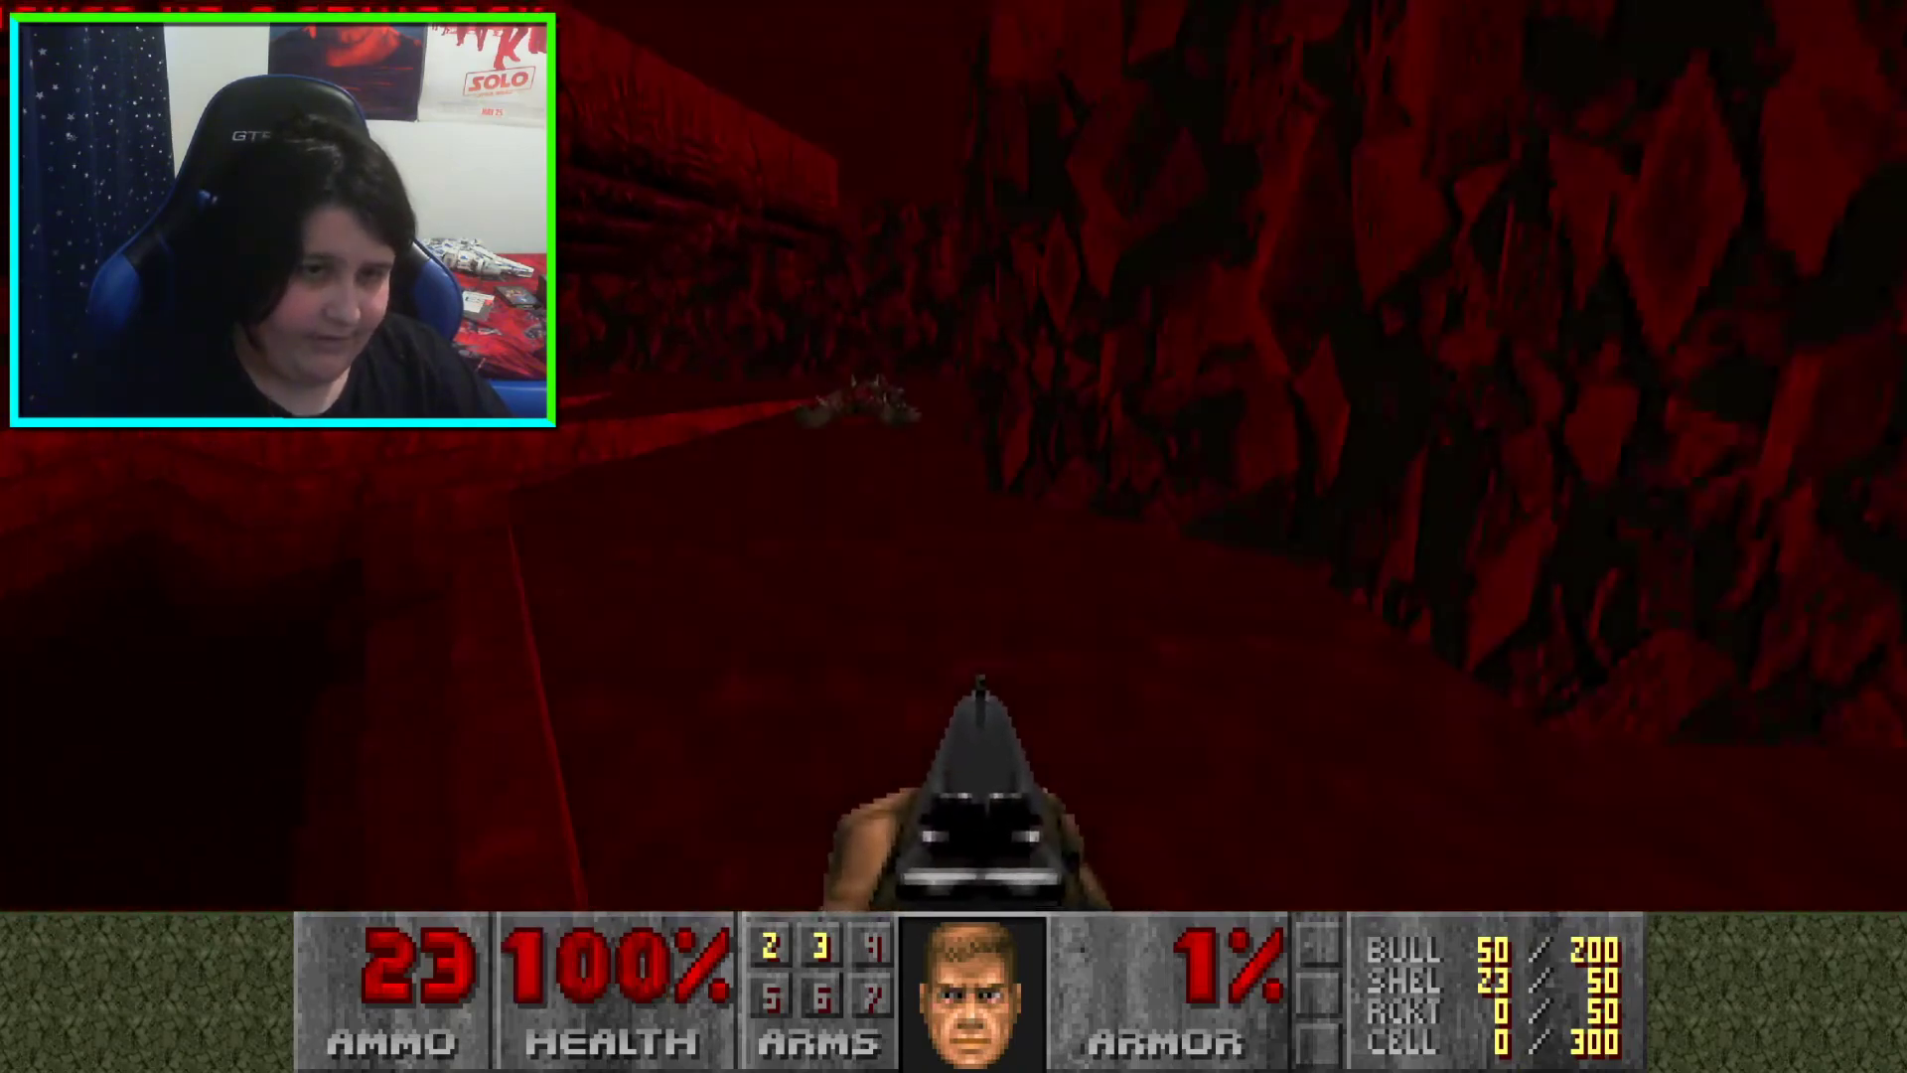
{"action": "key", "text": "w"}
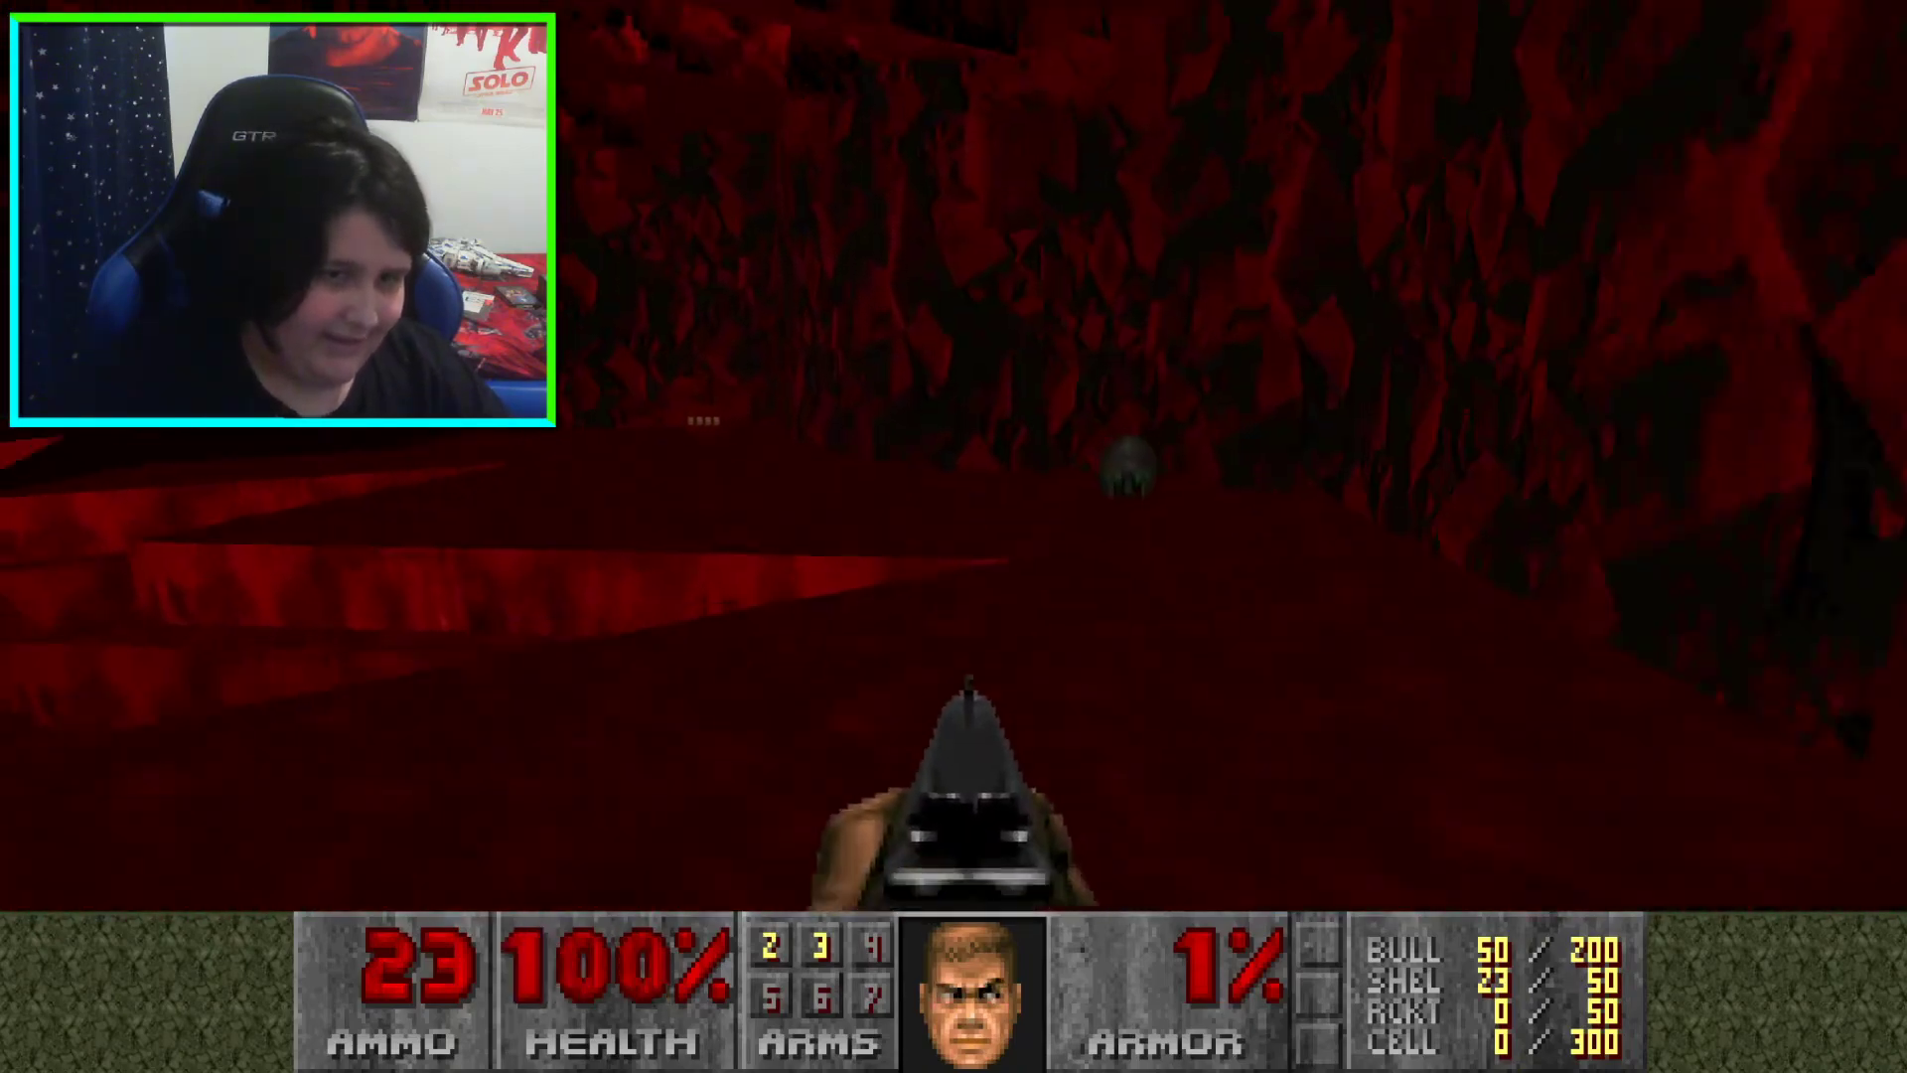
{"action": "key", "text": "w"}
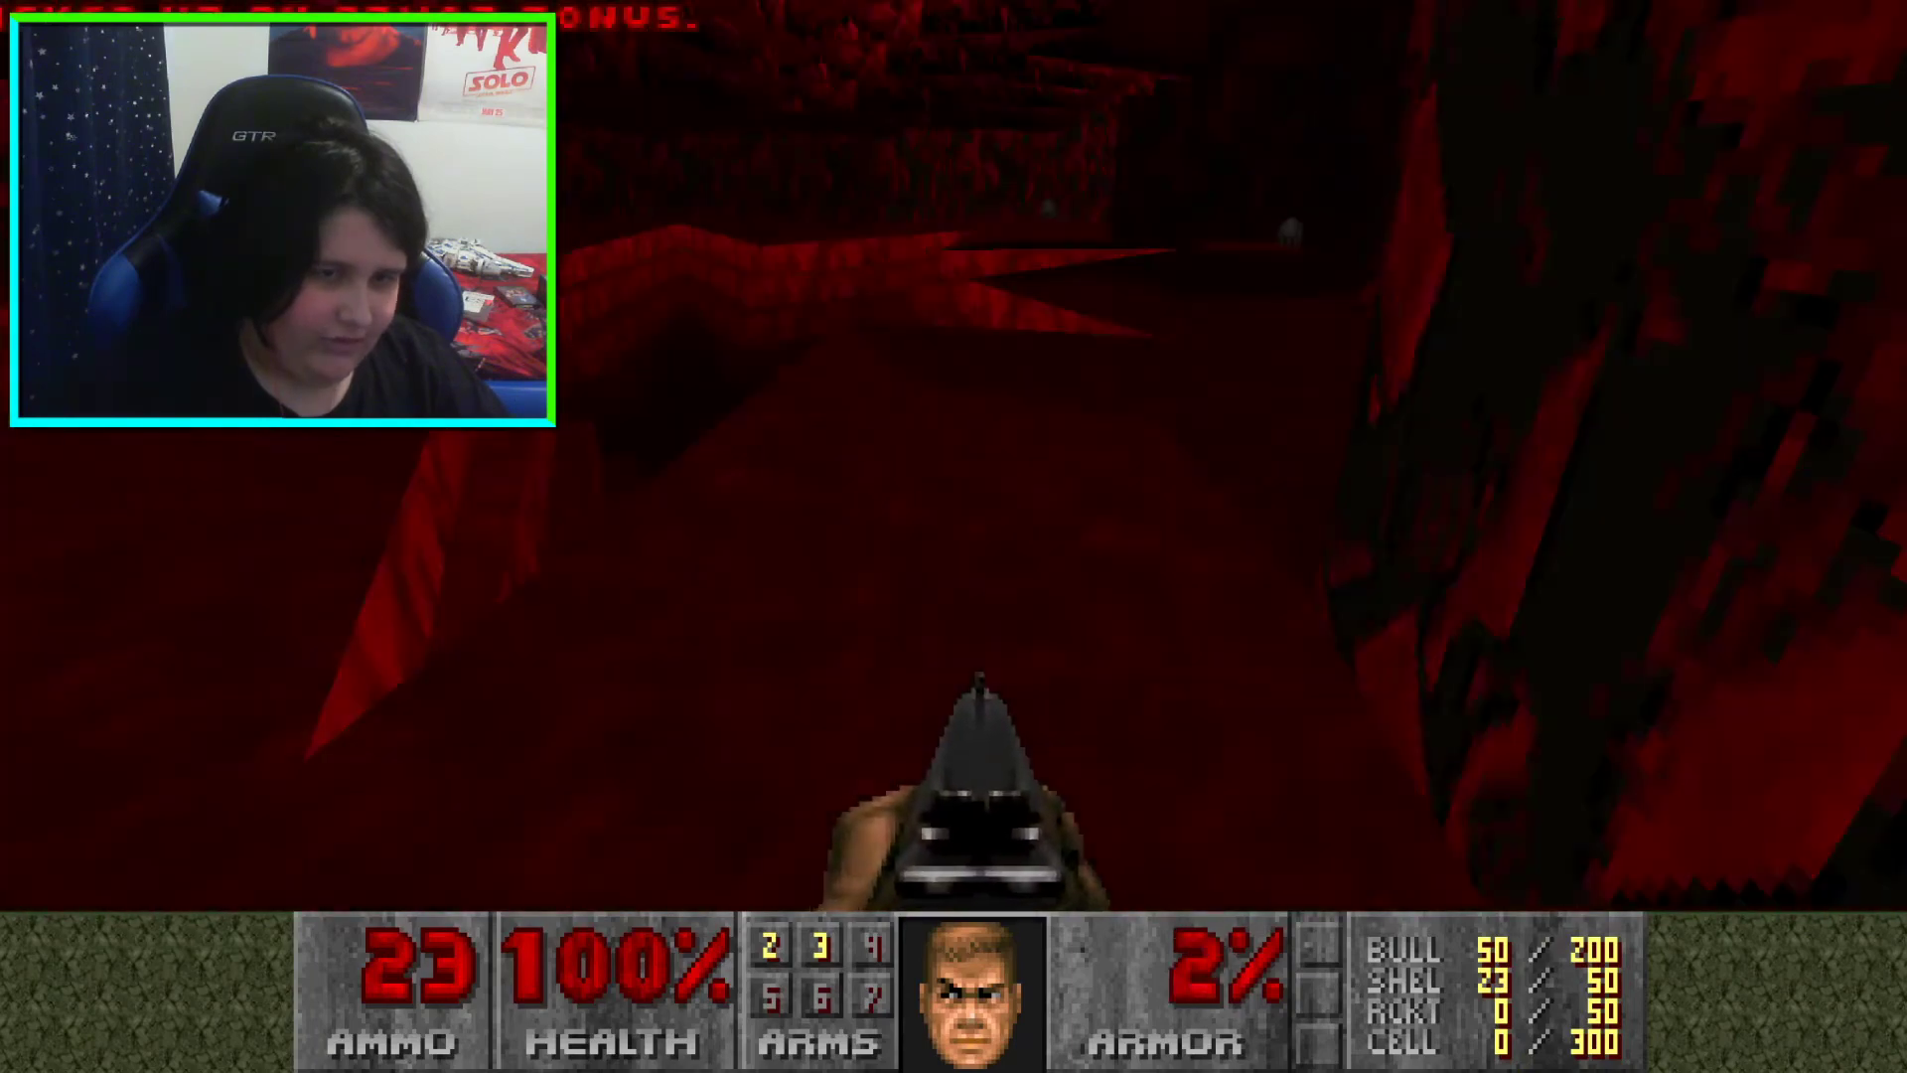
{"action": "key", "text": "w"}
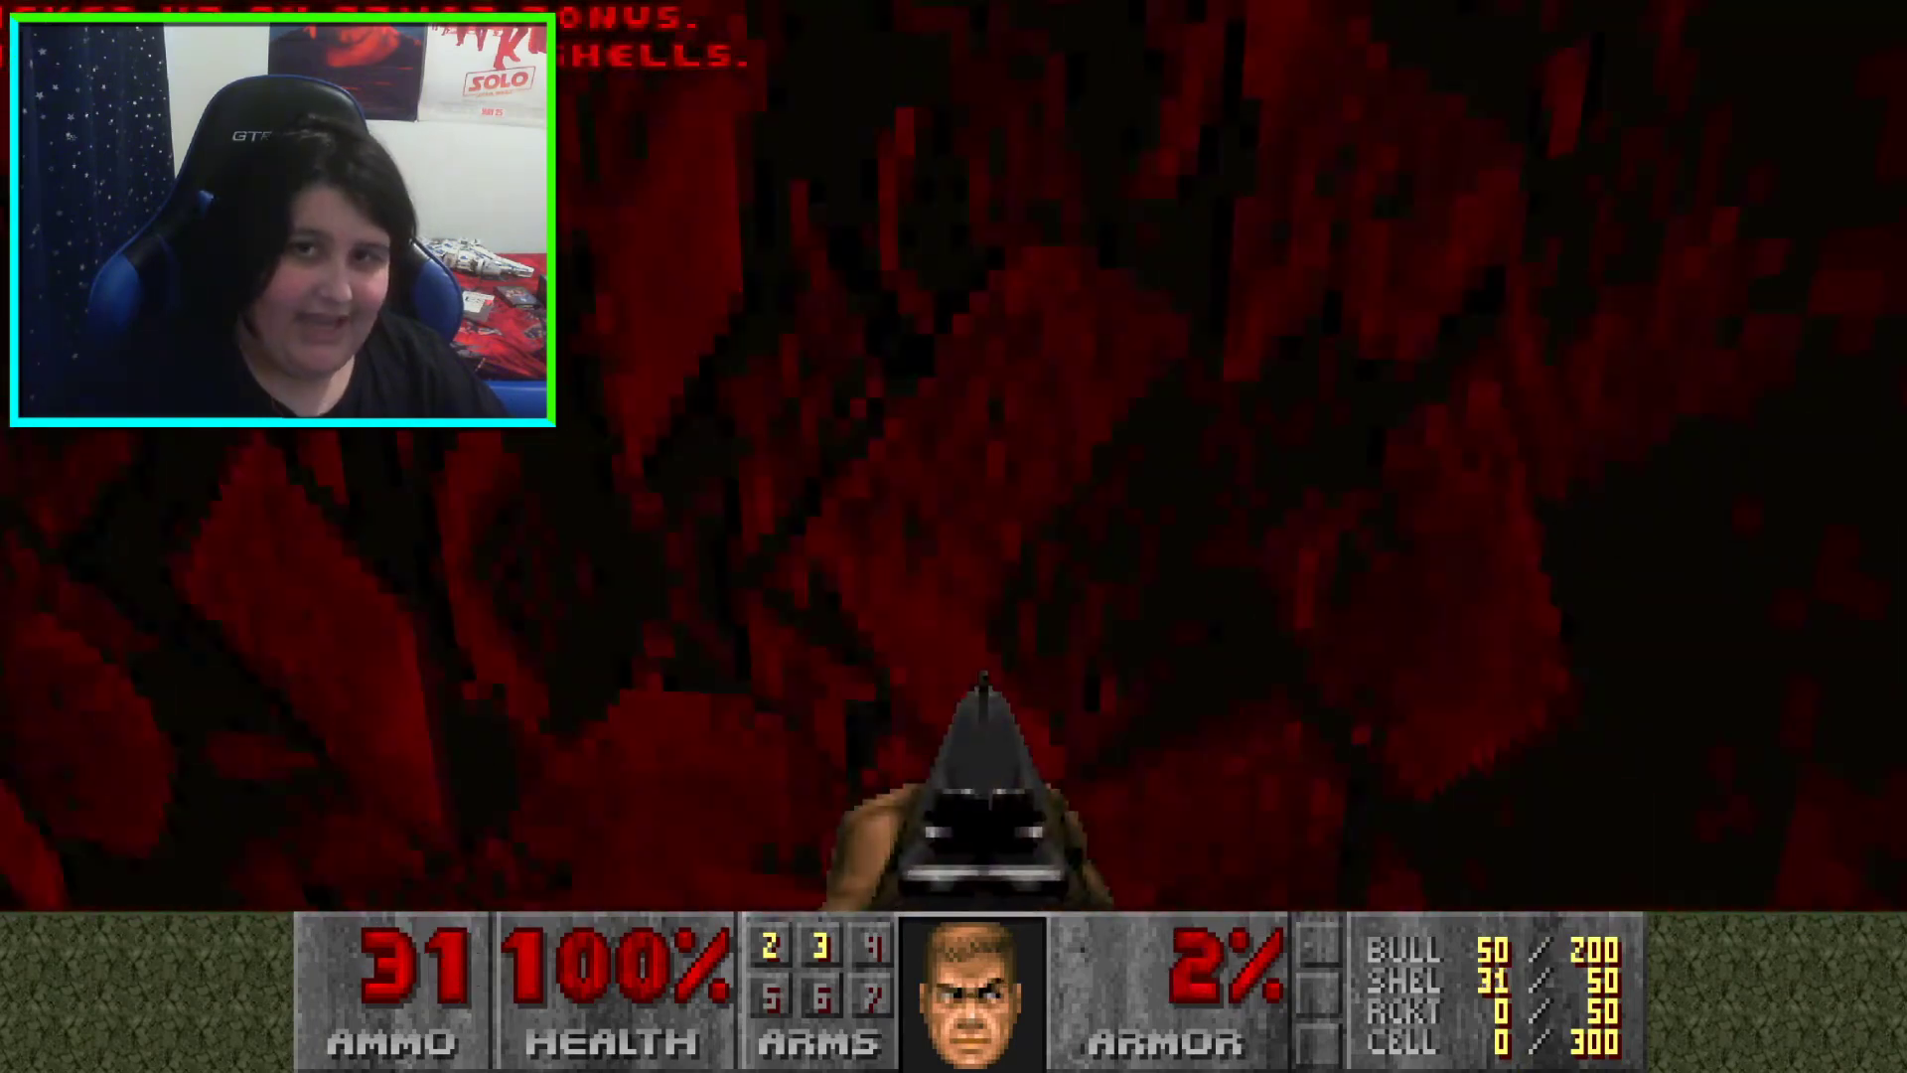
Pick up the bullet clip and the armor bonuses around the evil eye's alcove
{"action": "key", "text": "Right"}
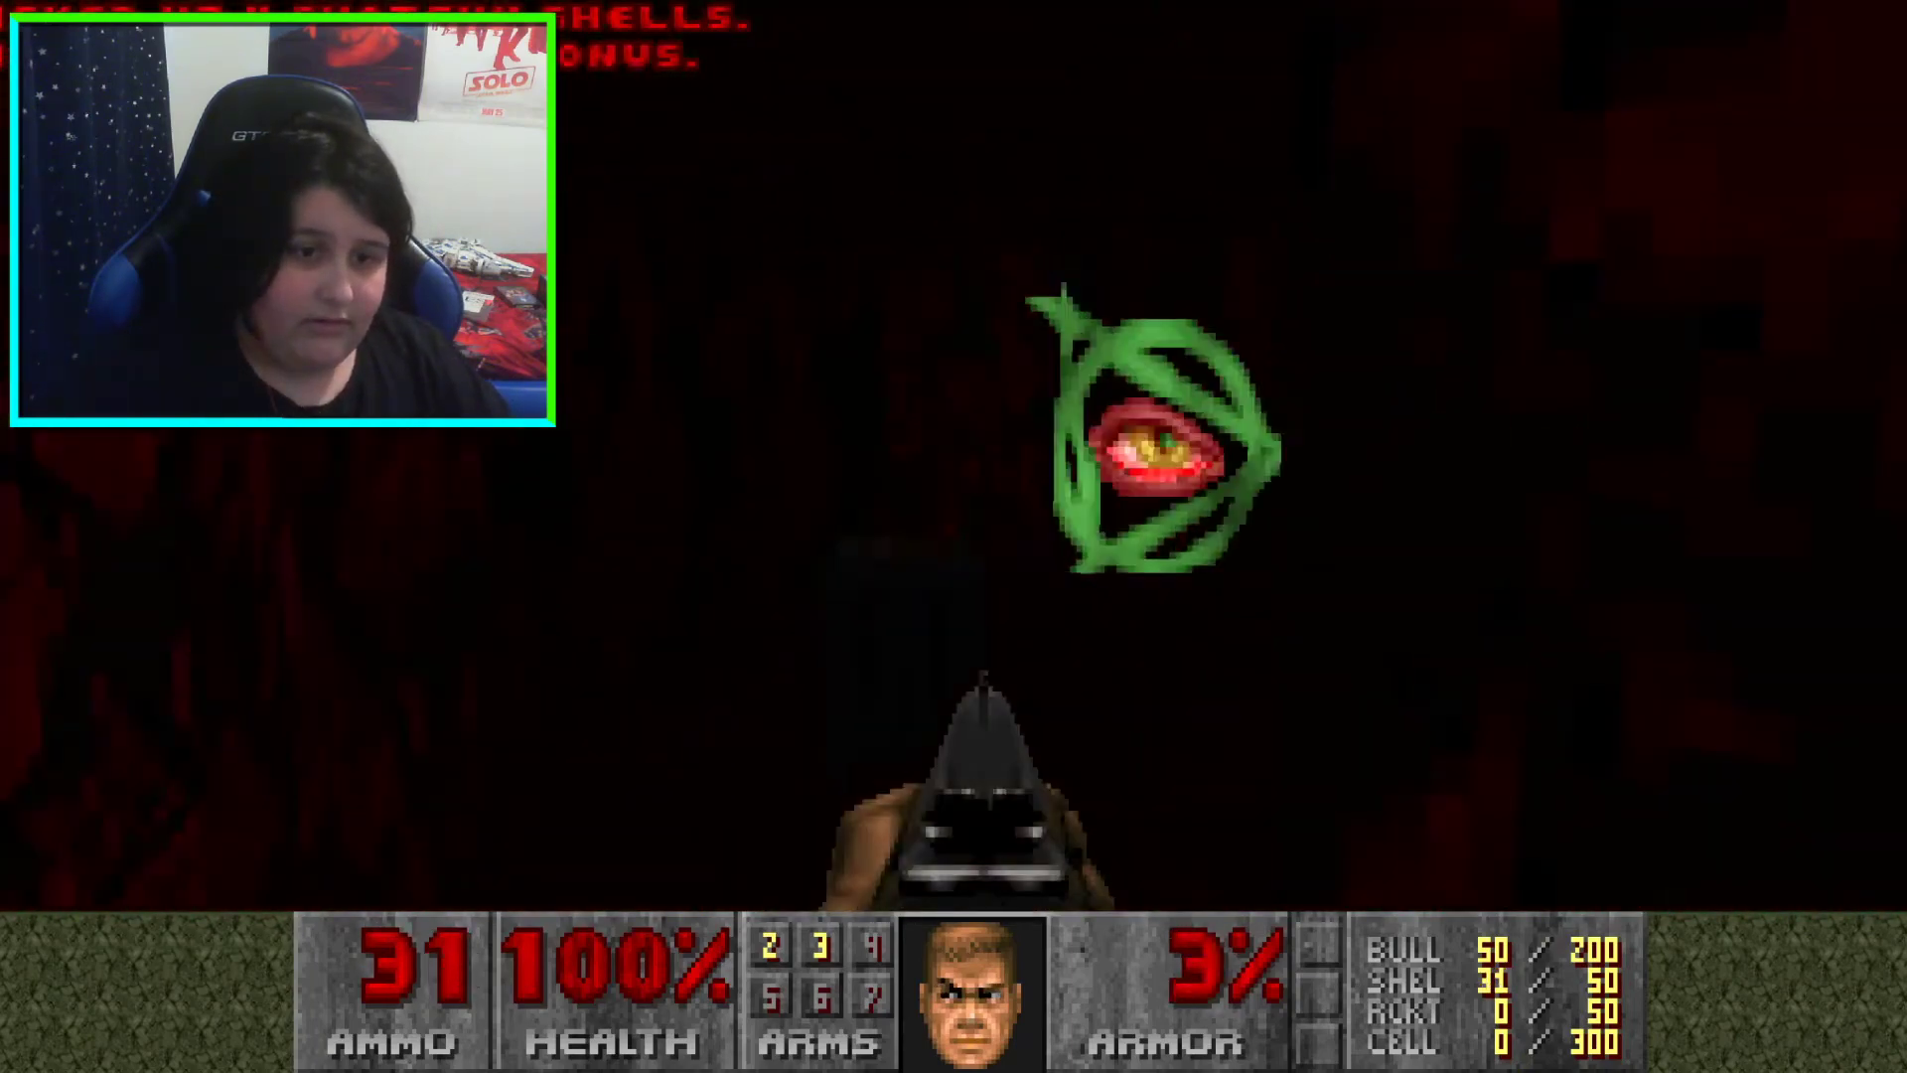
{"action": "key", "text": "Up"}
{"action": "key", "text": "w"}
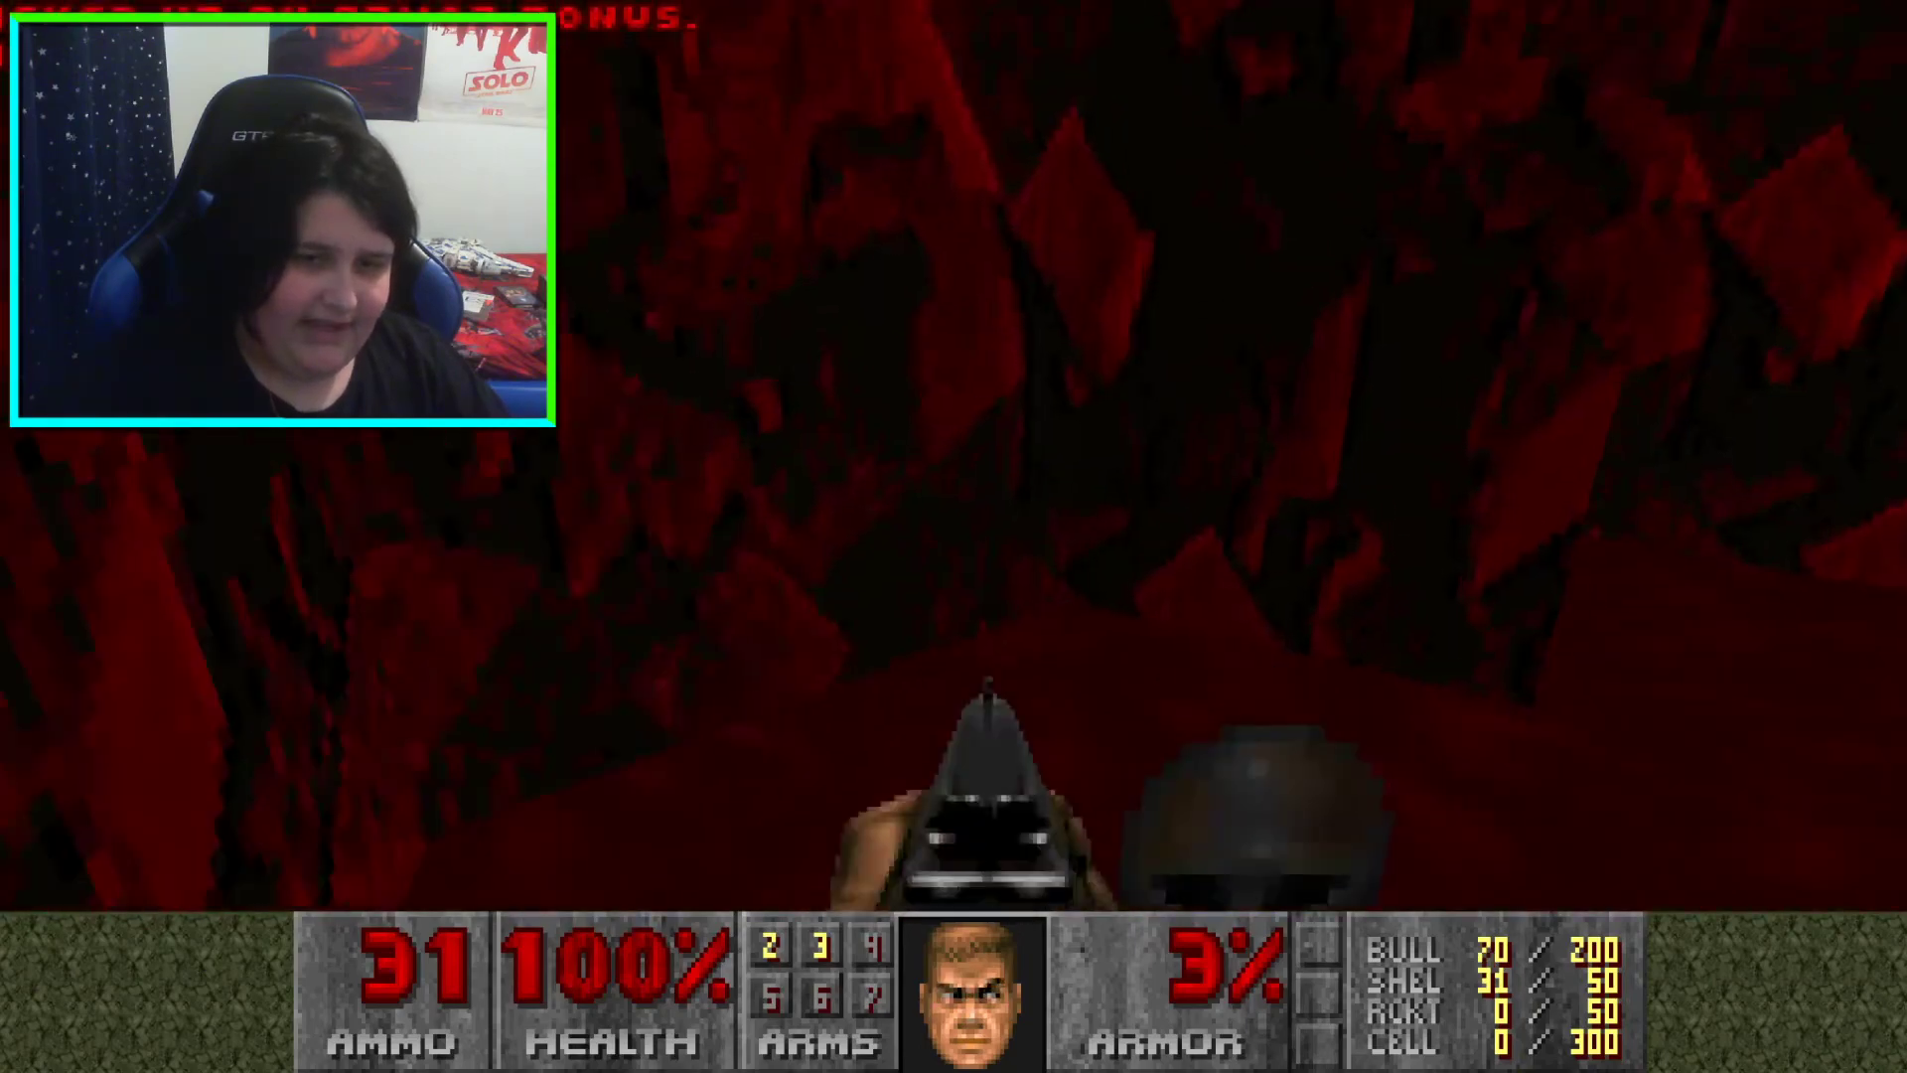
{"action": "key", "text": "w"}
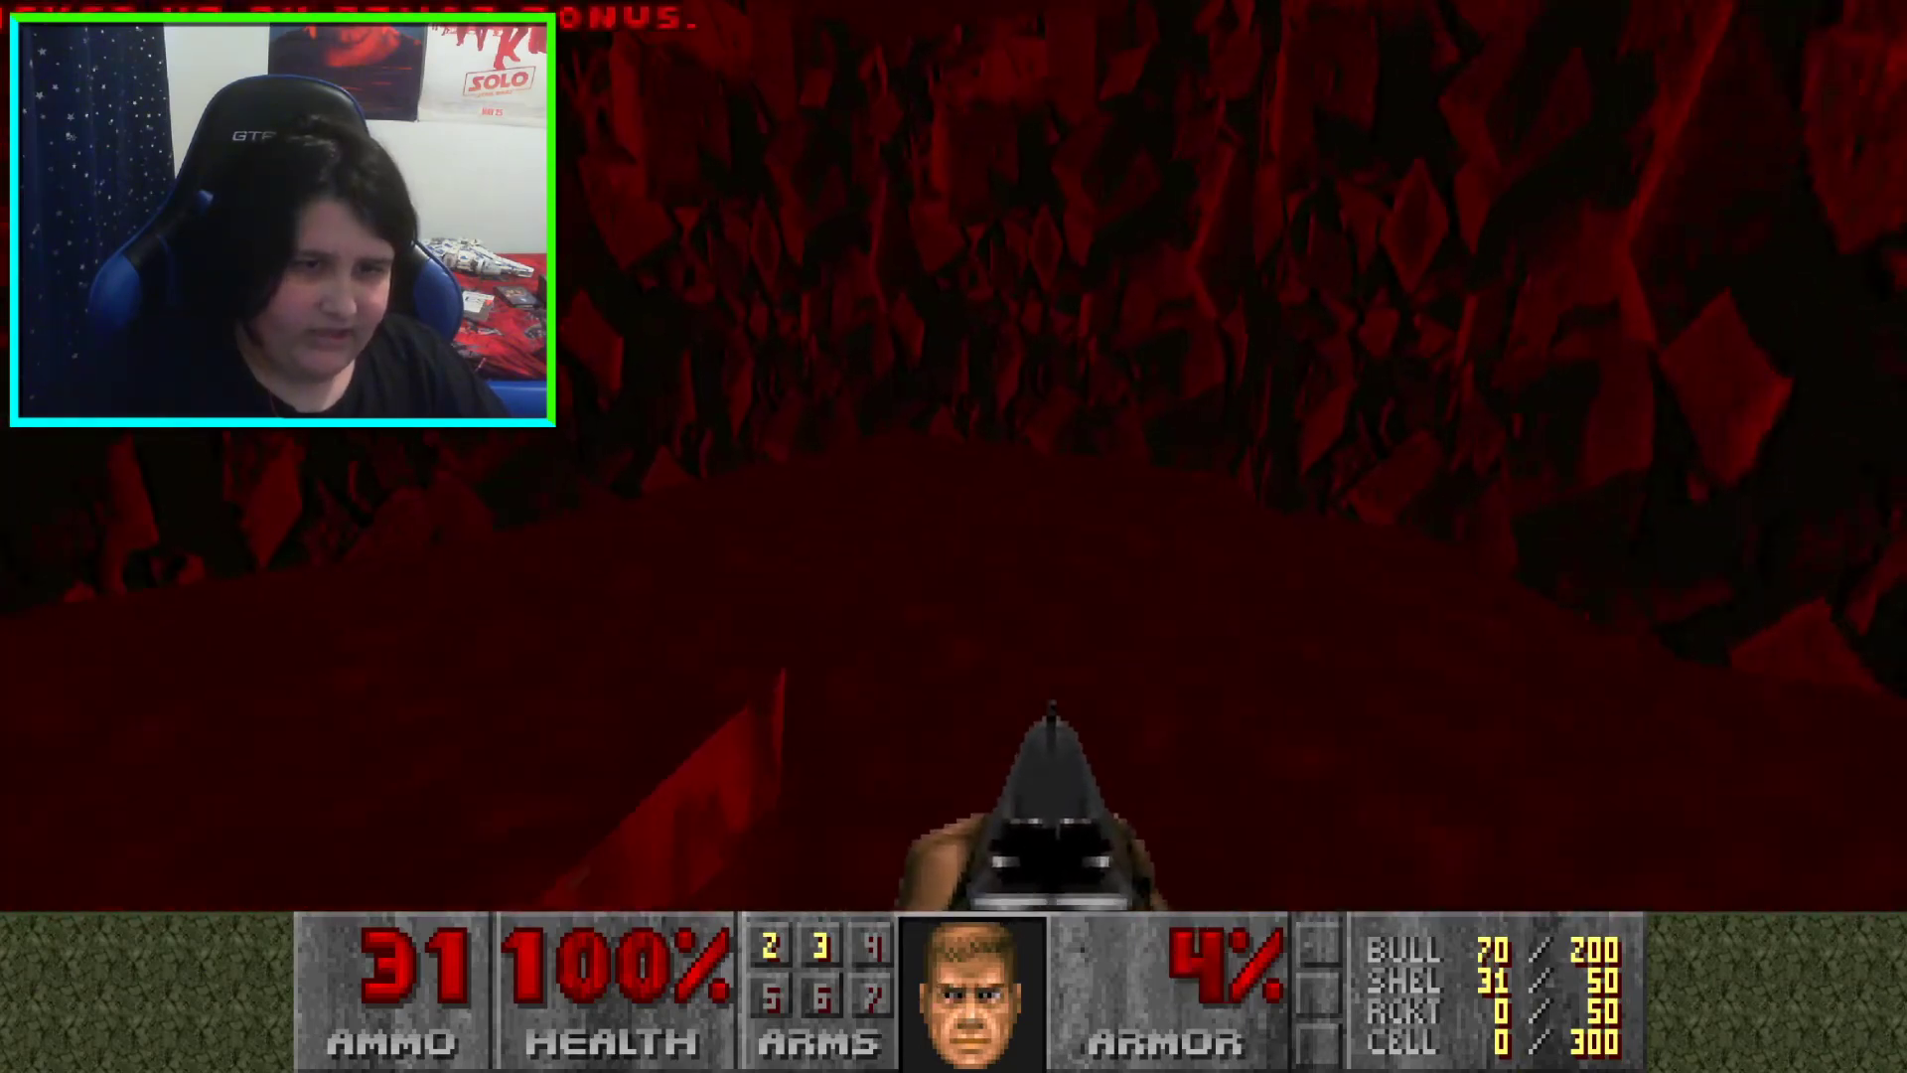
Shoot at the evil eye in the cavern wall's alcove and move on along the ledge
{"action": "key", "text": "Left"}
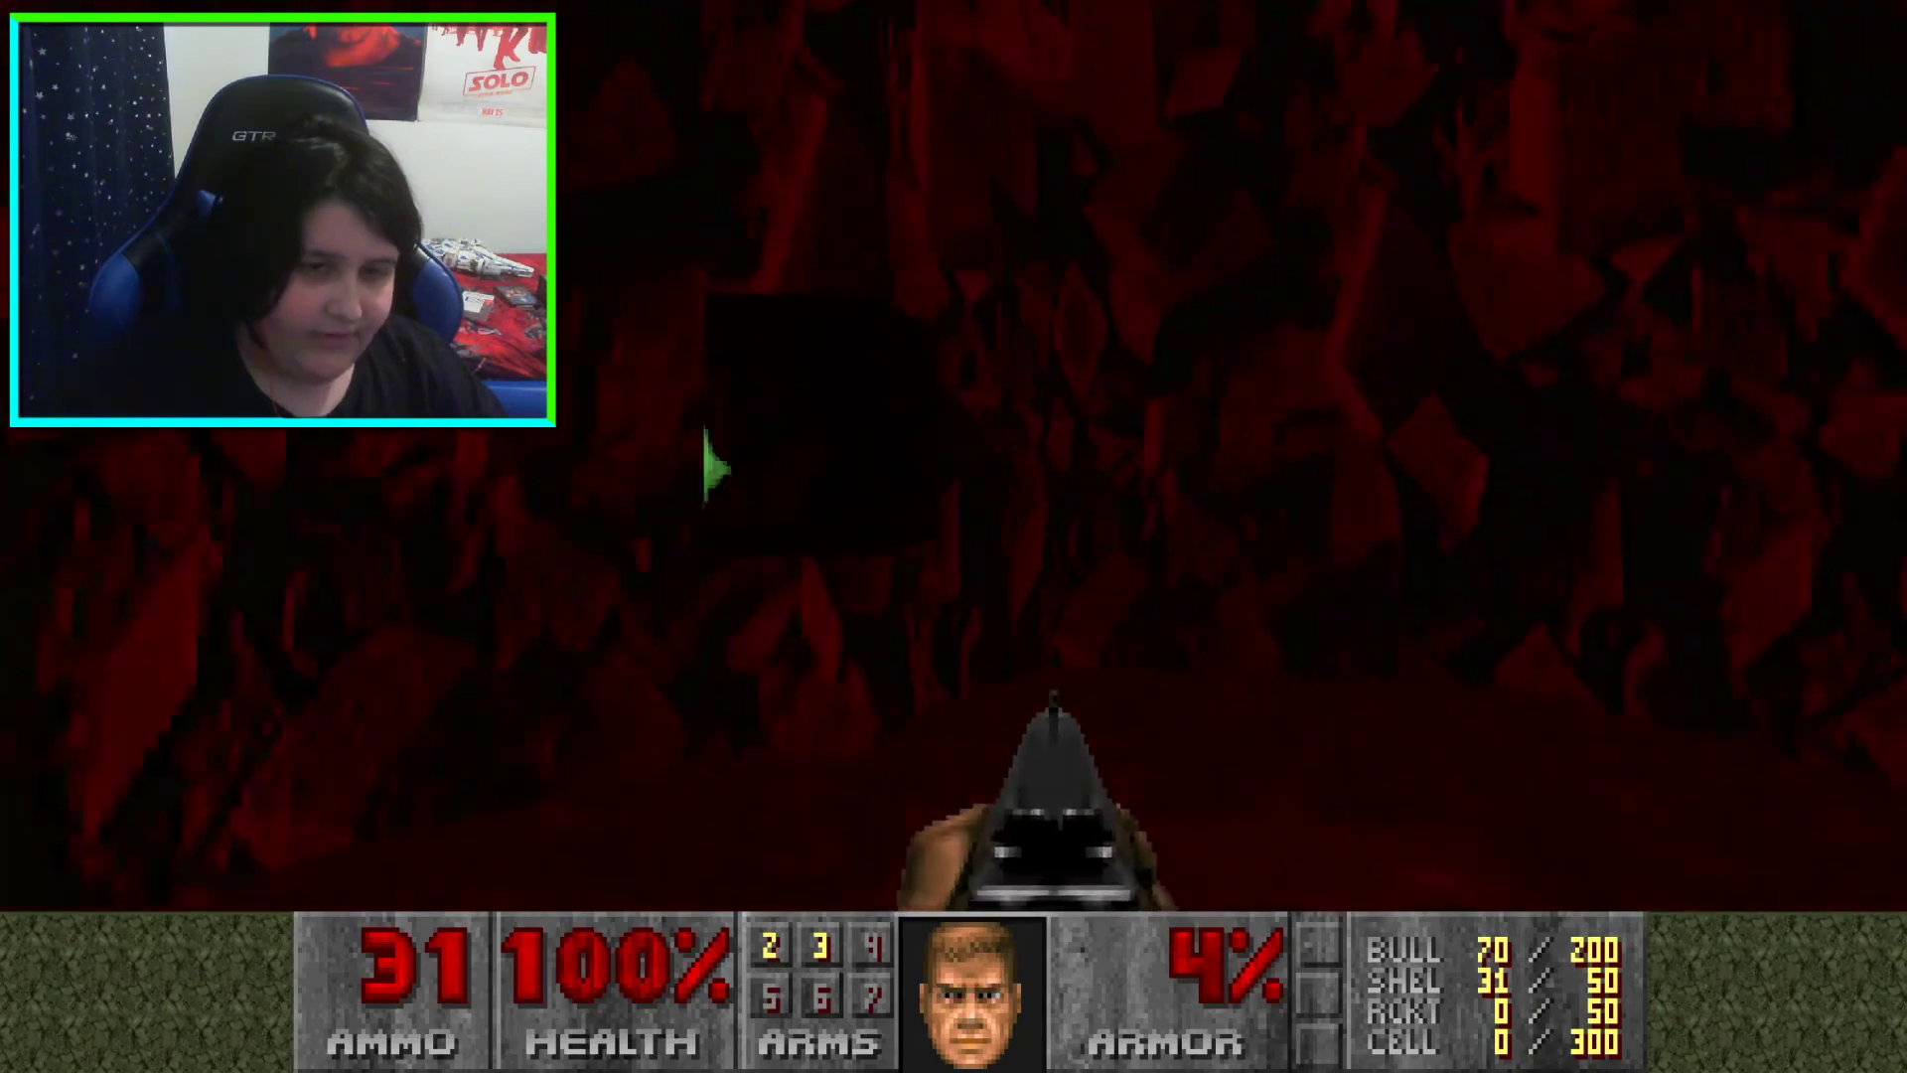
{"action": "key", "text": "ctrl"}
{"action": "key", "text": "Left"}
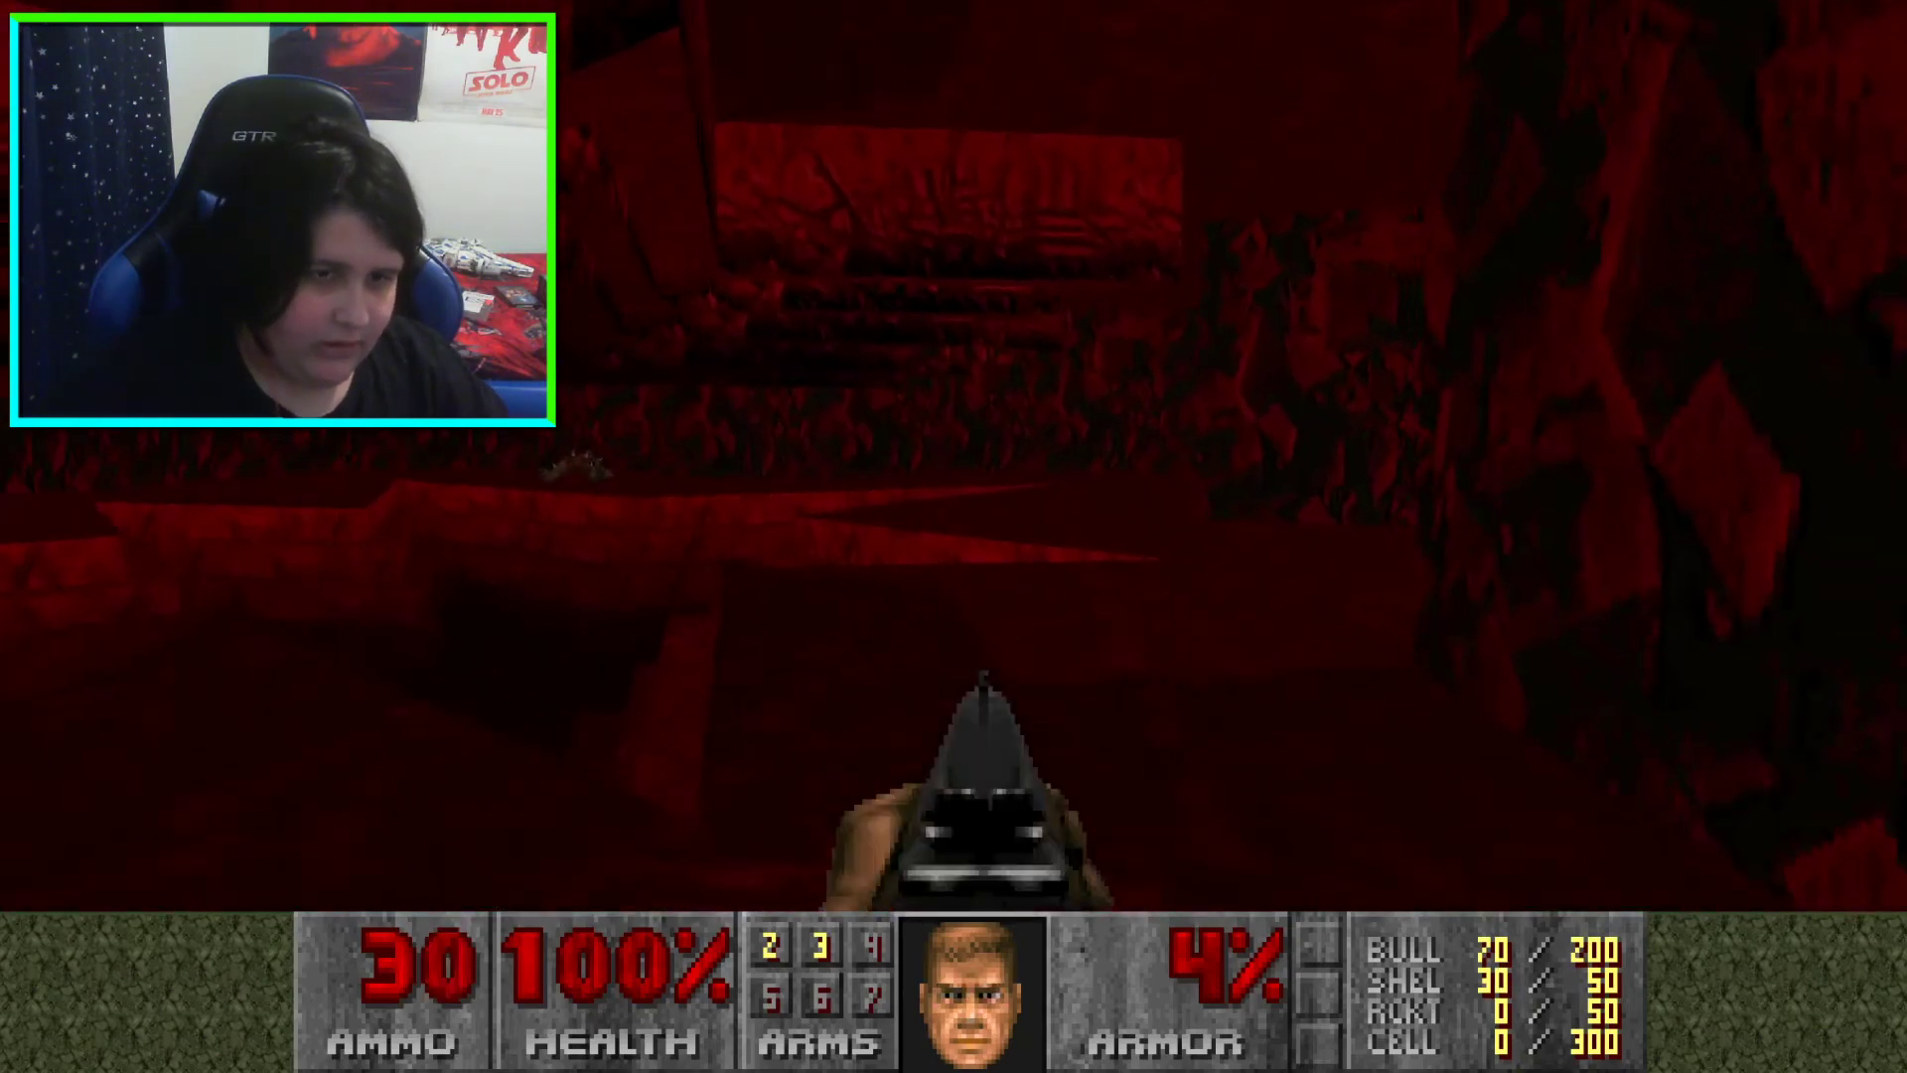
{"action": "key", "text": "w"}
{"action": "key", "text": "Right"}
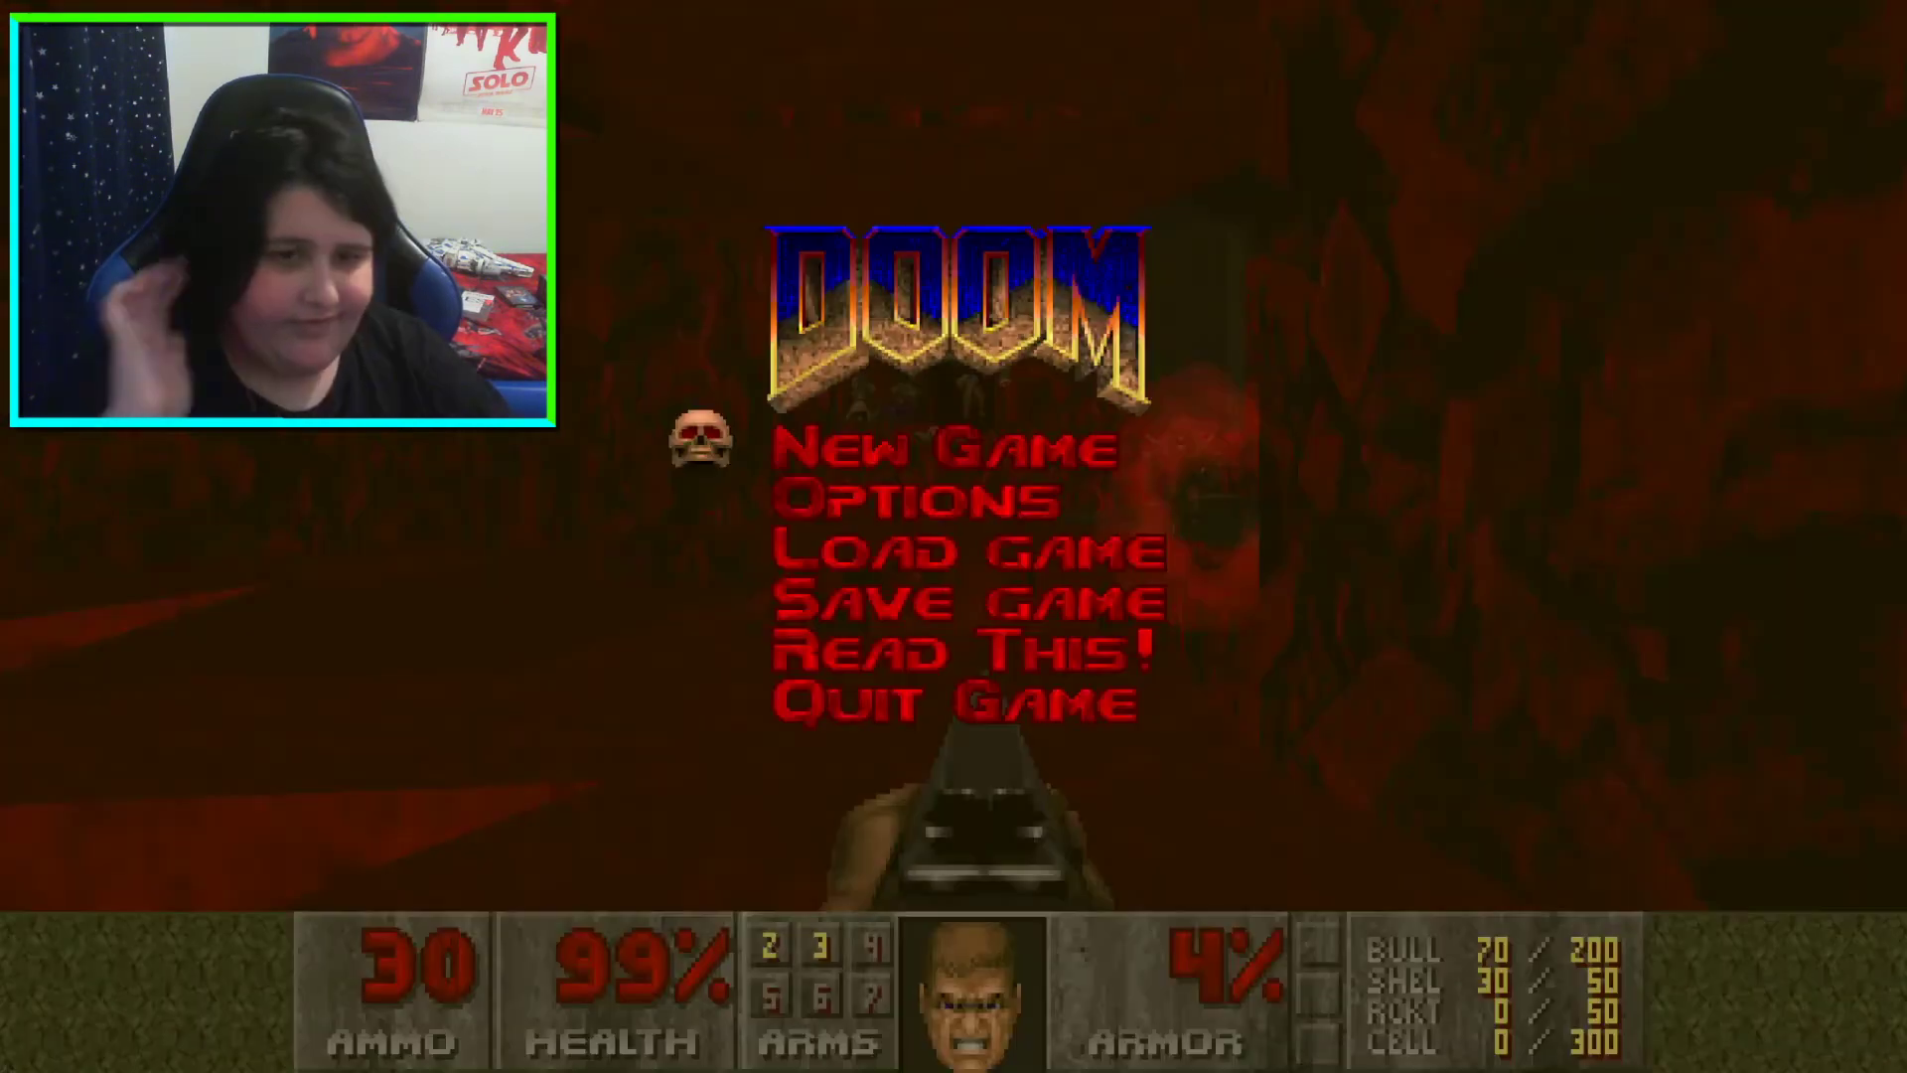
Resume play from the game menu and enter the lava hall, firing the shotgun
{"action": "key", "text": "Escape"}
{"action": "key", "text": "Up"}
{"action": "key", "text": "ctrl"}
{"action": "key", "text": "Right"}
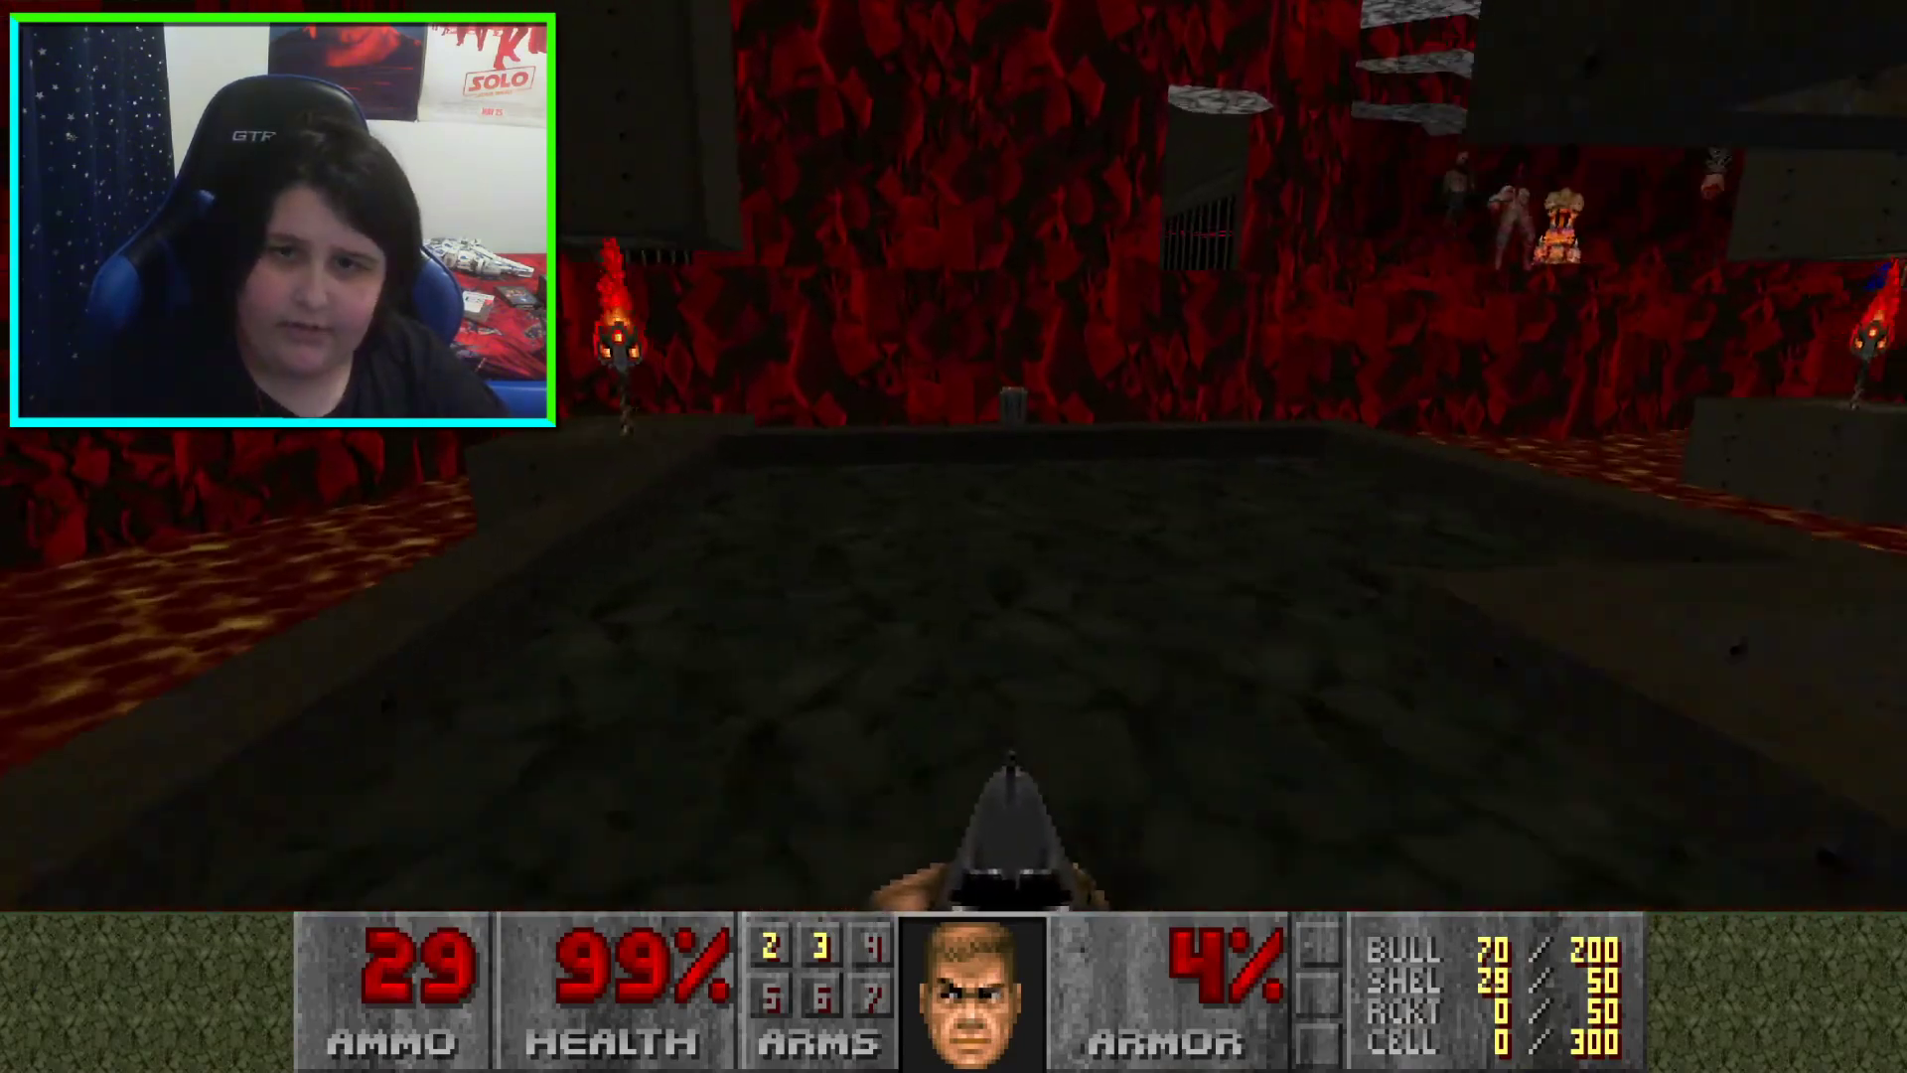
{"action": "key", "text": "Left"}
{"action": "key", "text": "ctrl"}
{"action": "key", "text": "Left"}
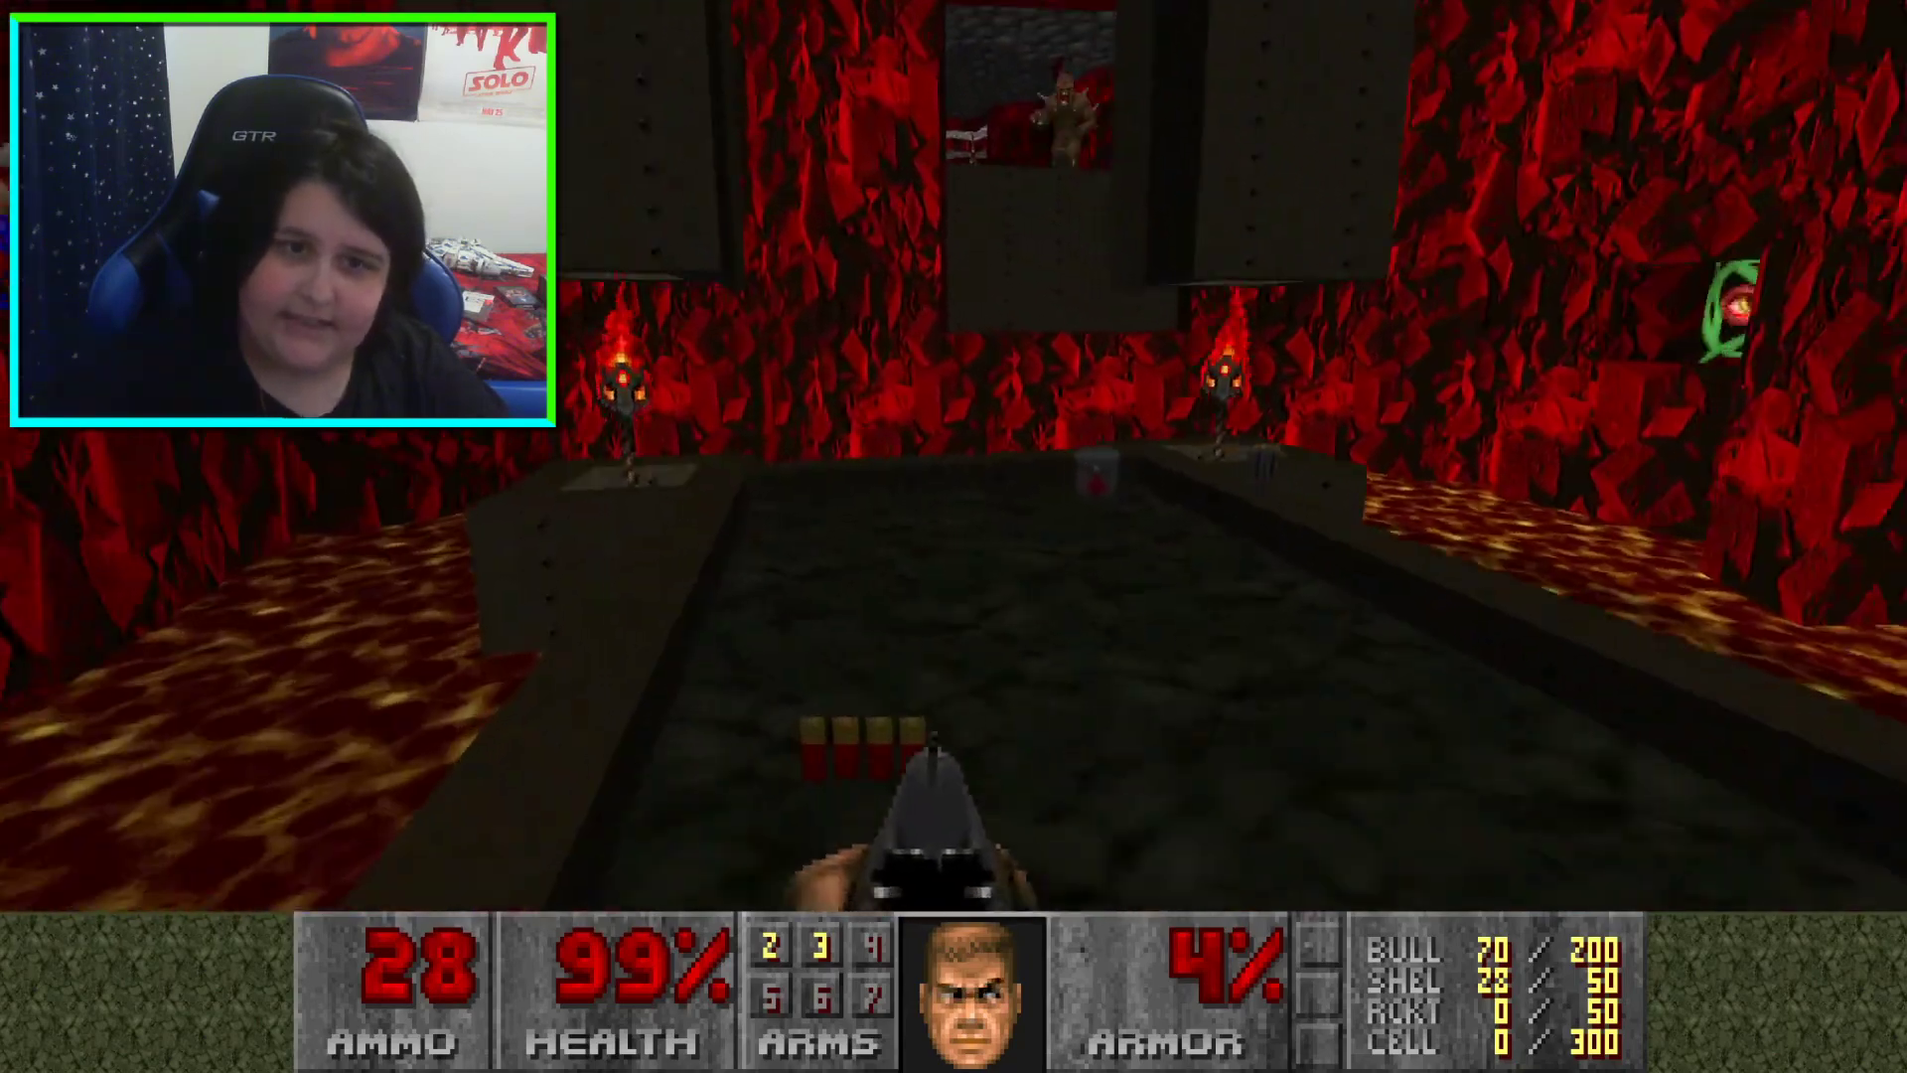
Cross the stone platform and follow the passage to the steps, collecting shells, bullets and health on the way
{"action": "key", "text": "Up"}
{"action": "key", "text": "Right"}
{"action": "key", "text": "Up"}
{"action": "key", "text": "Right"}
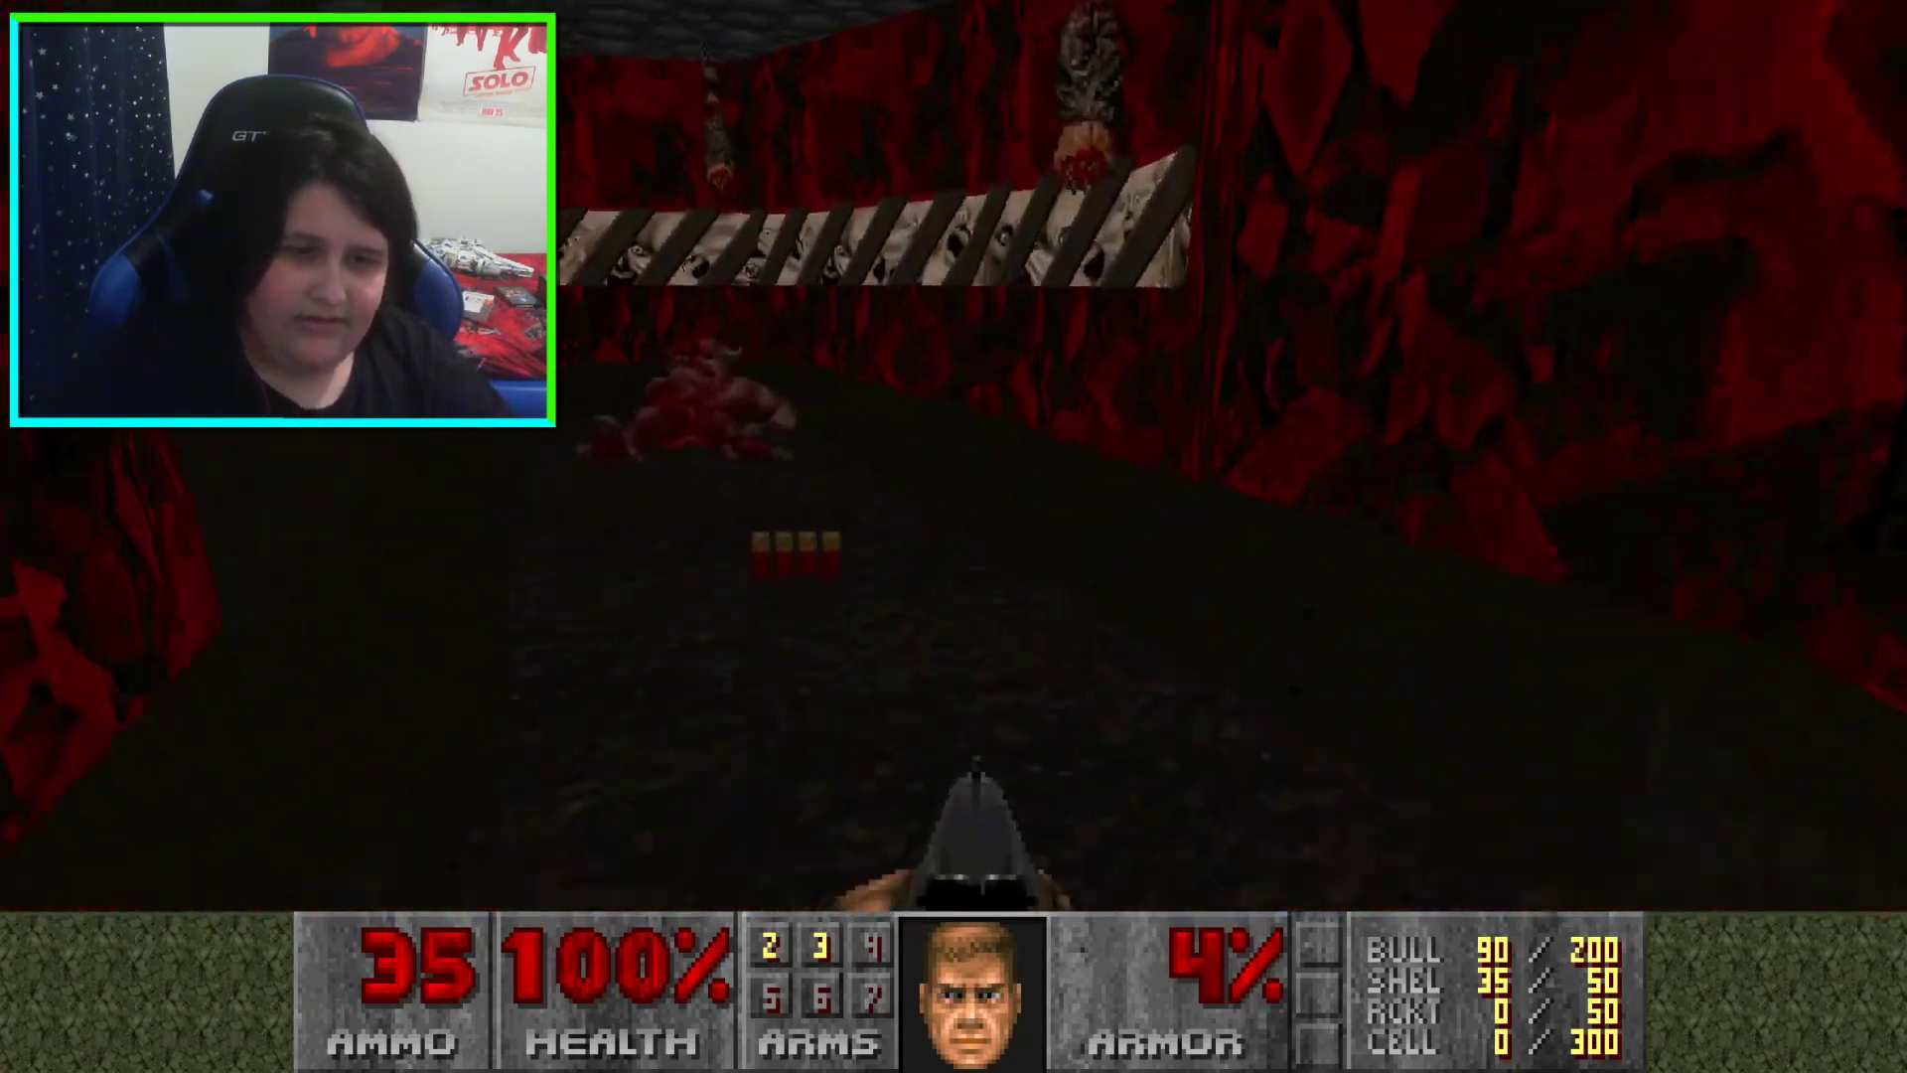
{"action": "key", "text": "Up"}
{"action": "key", "text": "Left"}
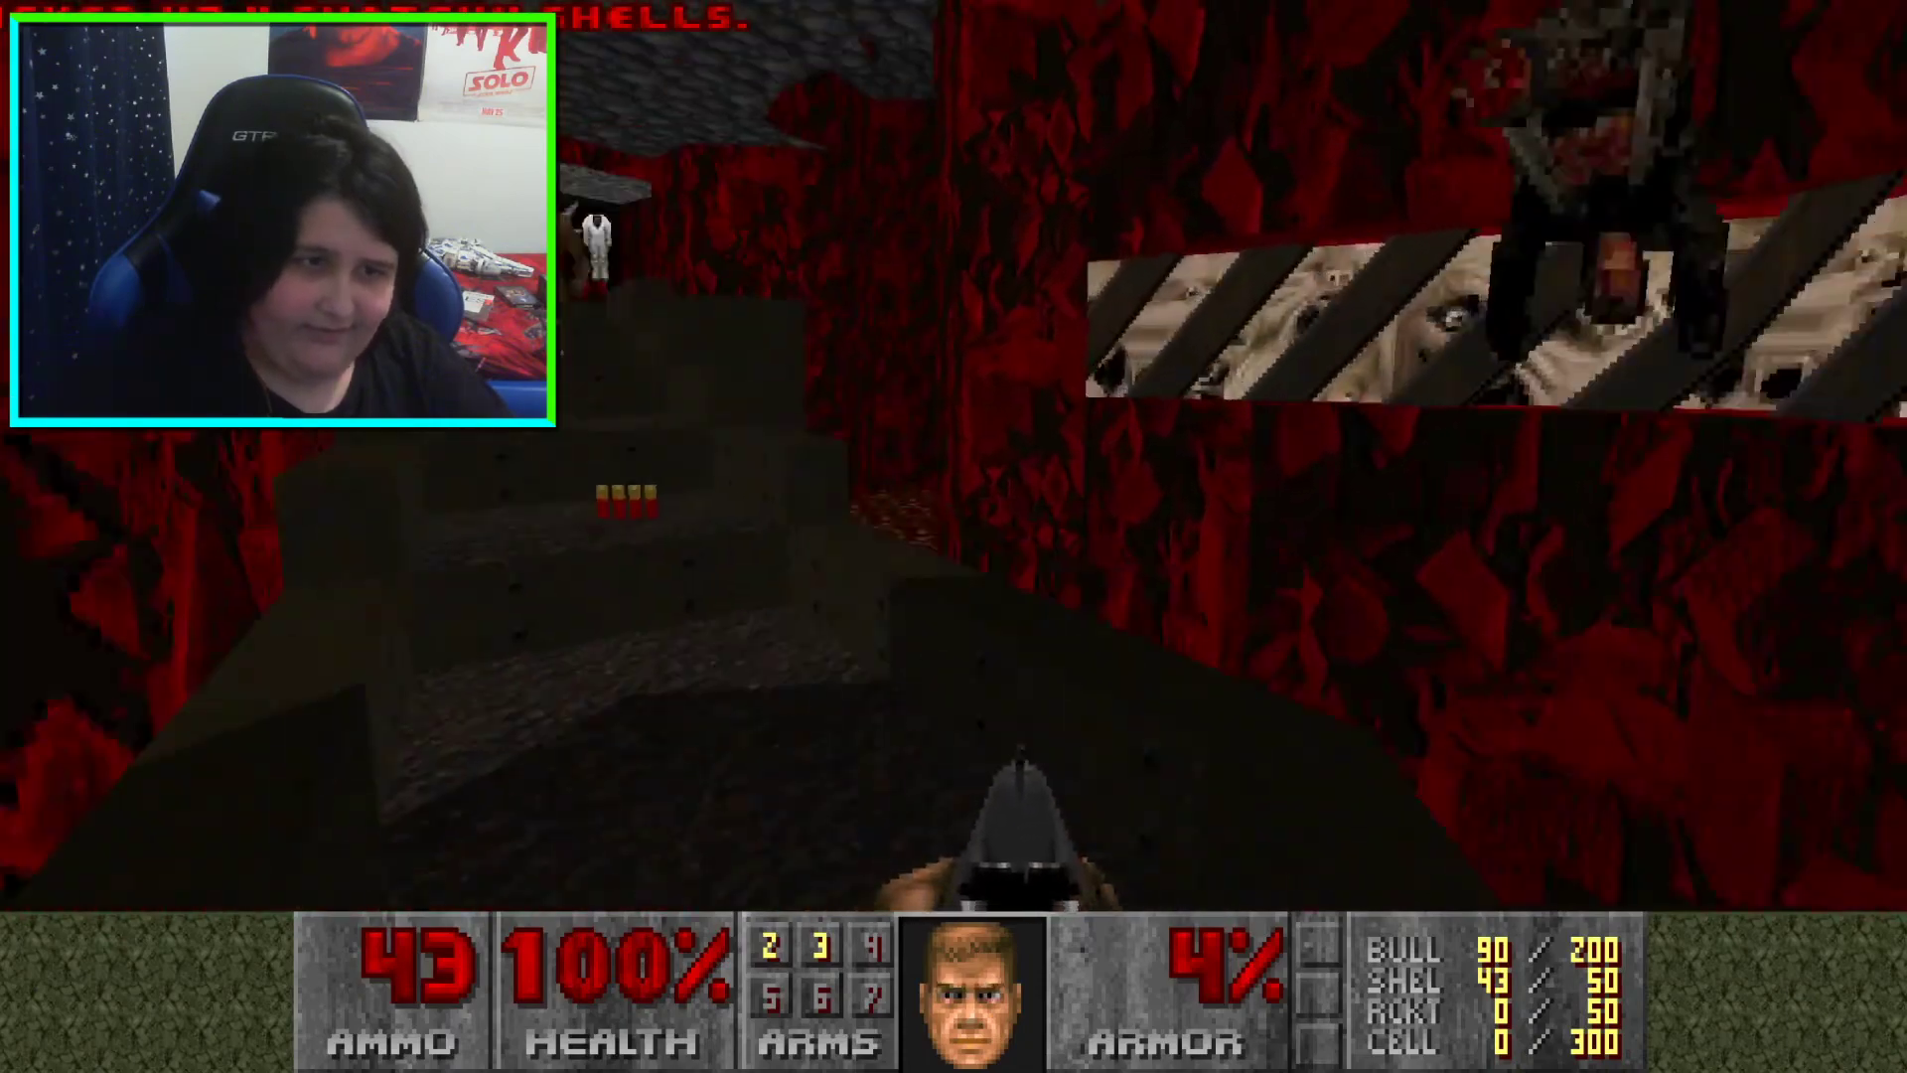
Kill the imps on the steps with the shotgun
{"action": "key", "text": "ctrl"}
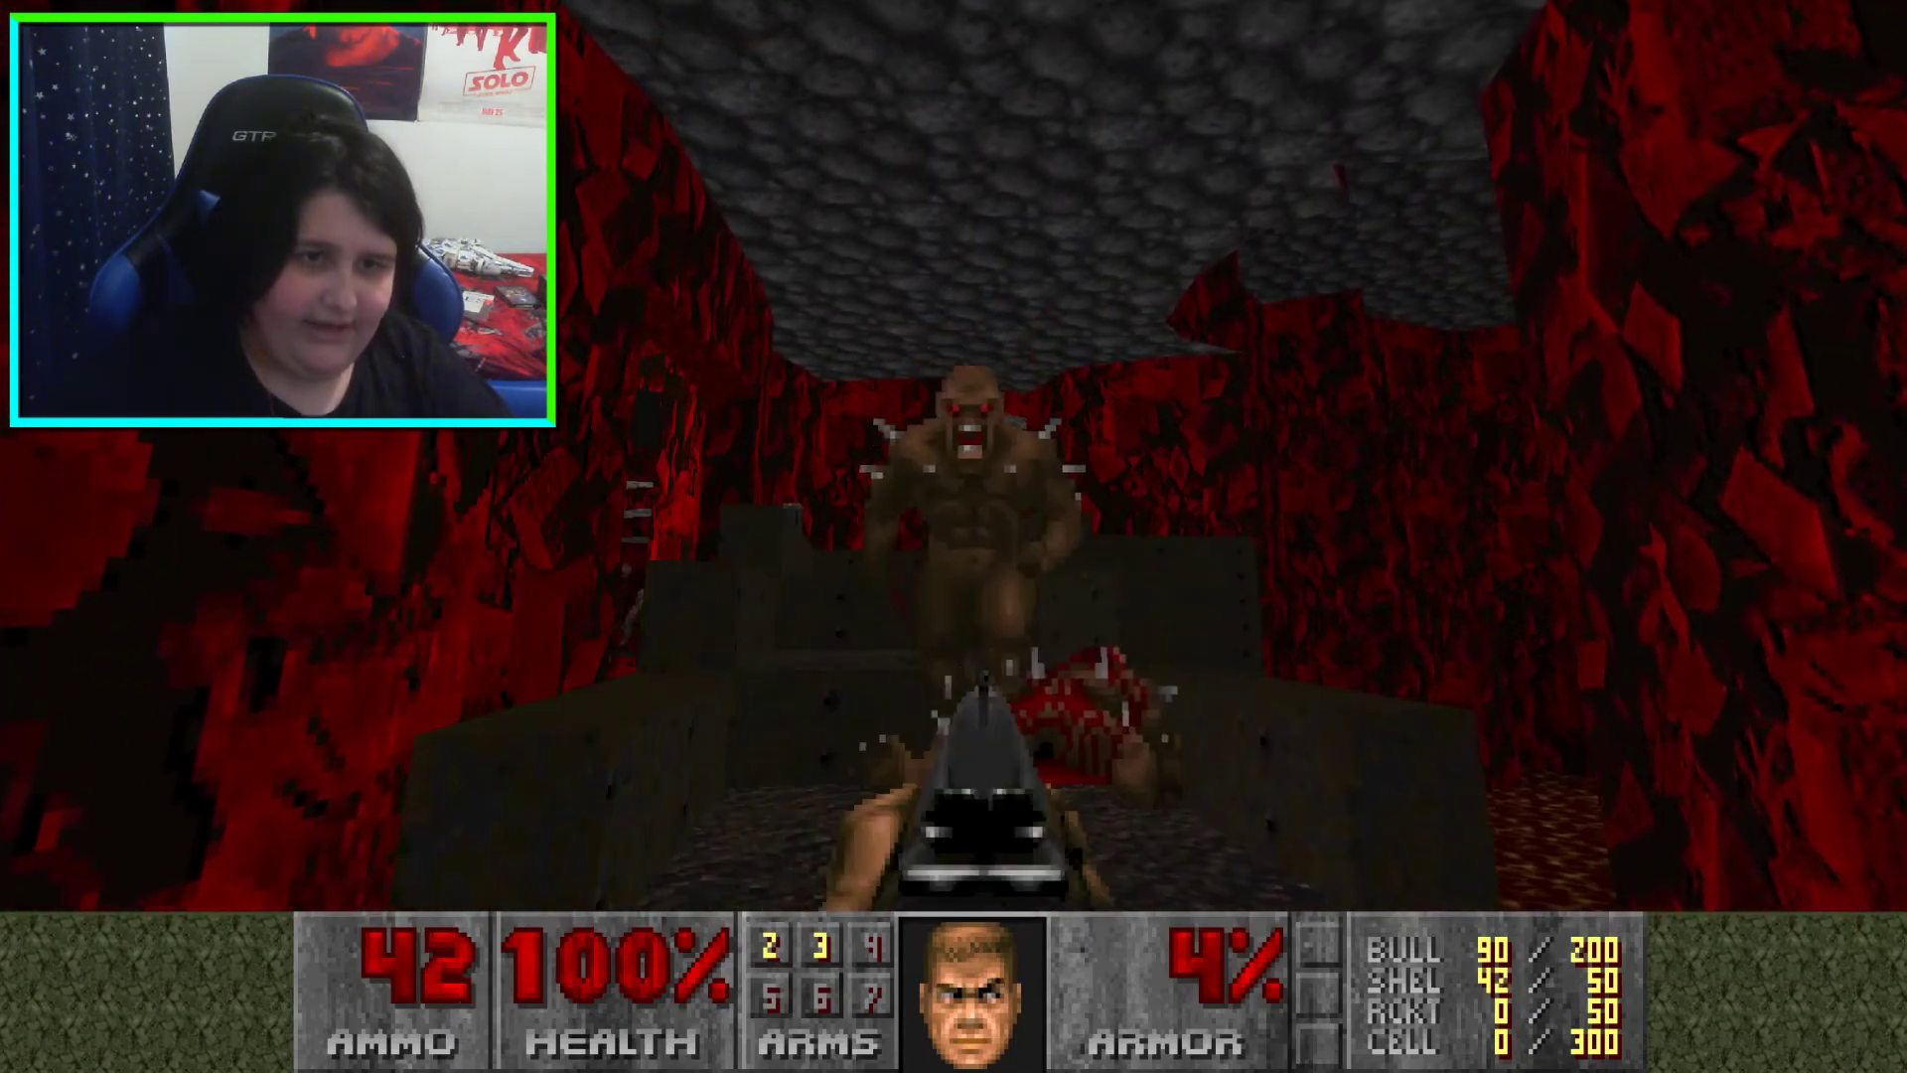
{"action": "key", "text": "ctrl"}
{"action": "key", "text": "ctrl"}
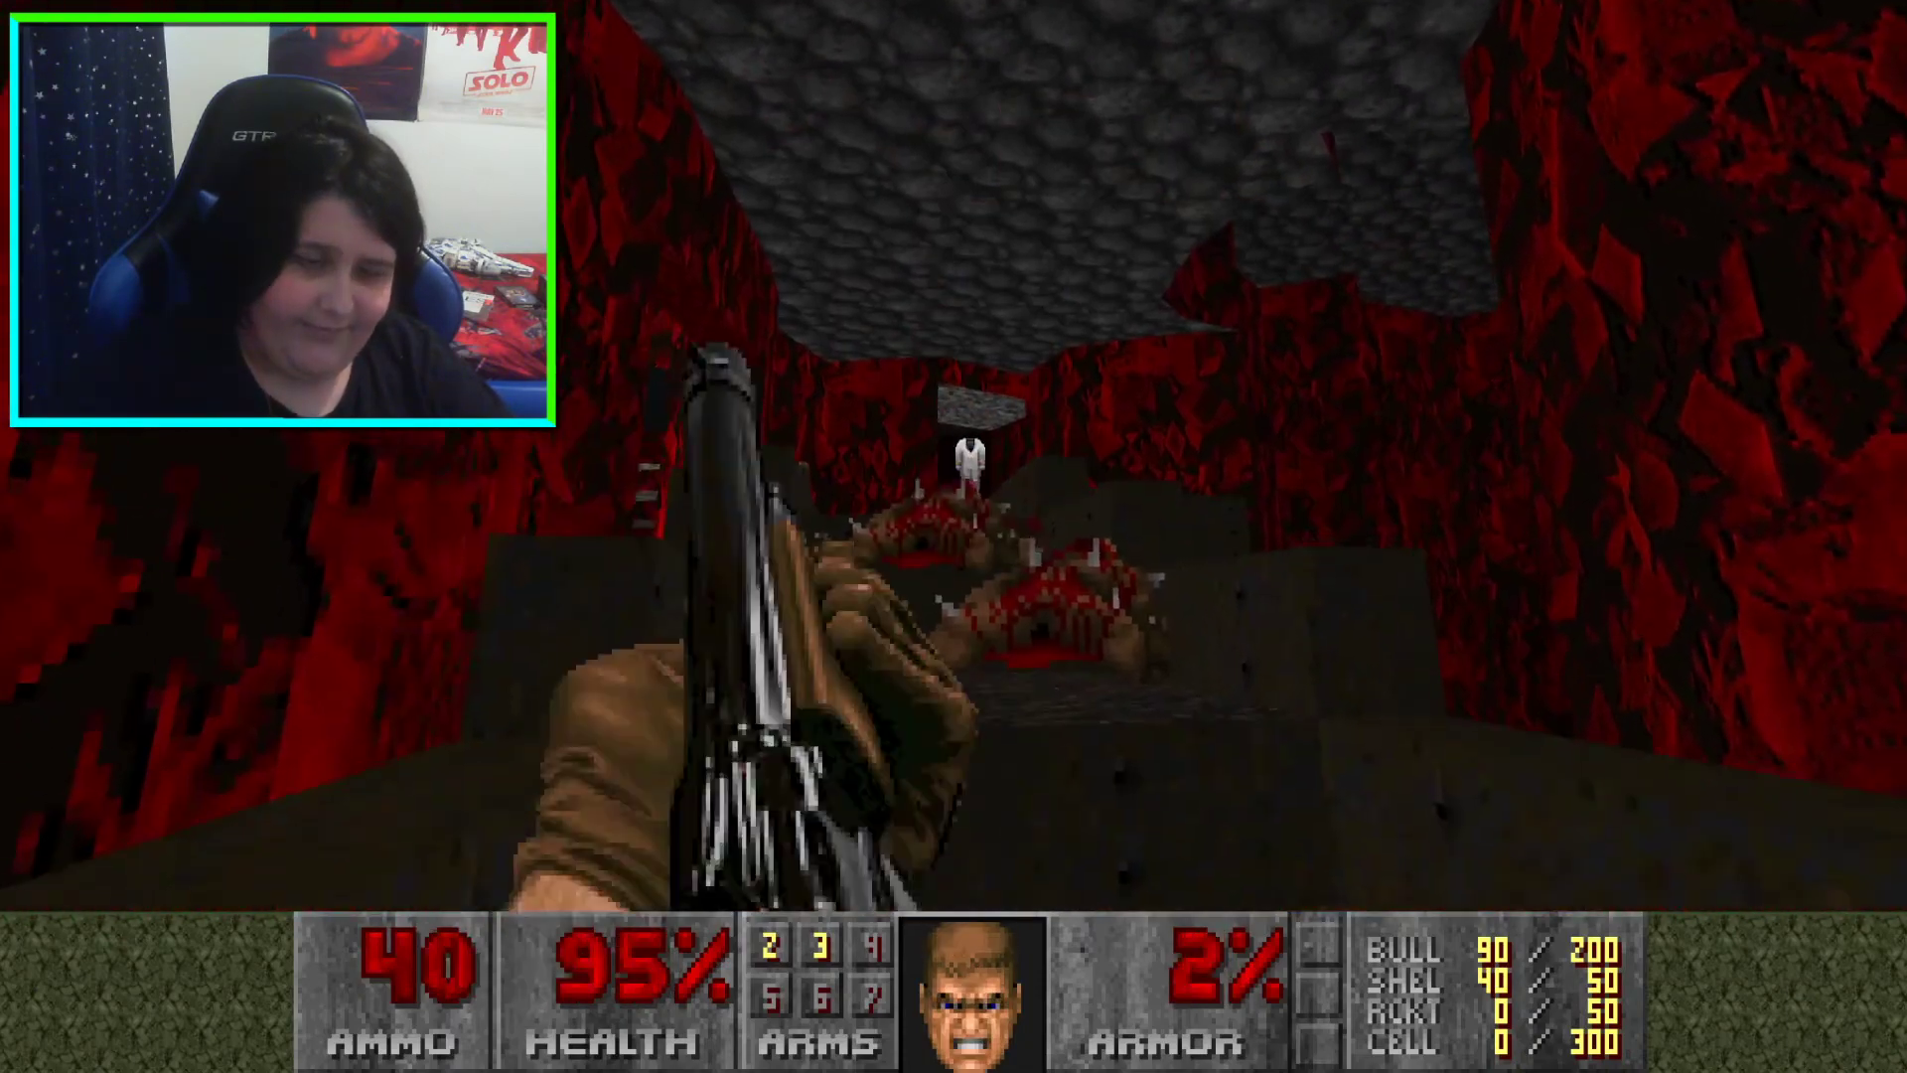
Climb the steps, collecting shells and a bullet clip, and explore the walled walkway overlooking the lava hall
{"action": "key", "text": "Up"}
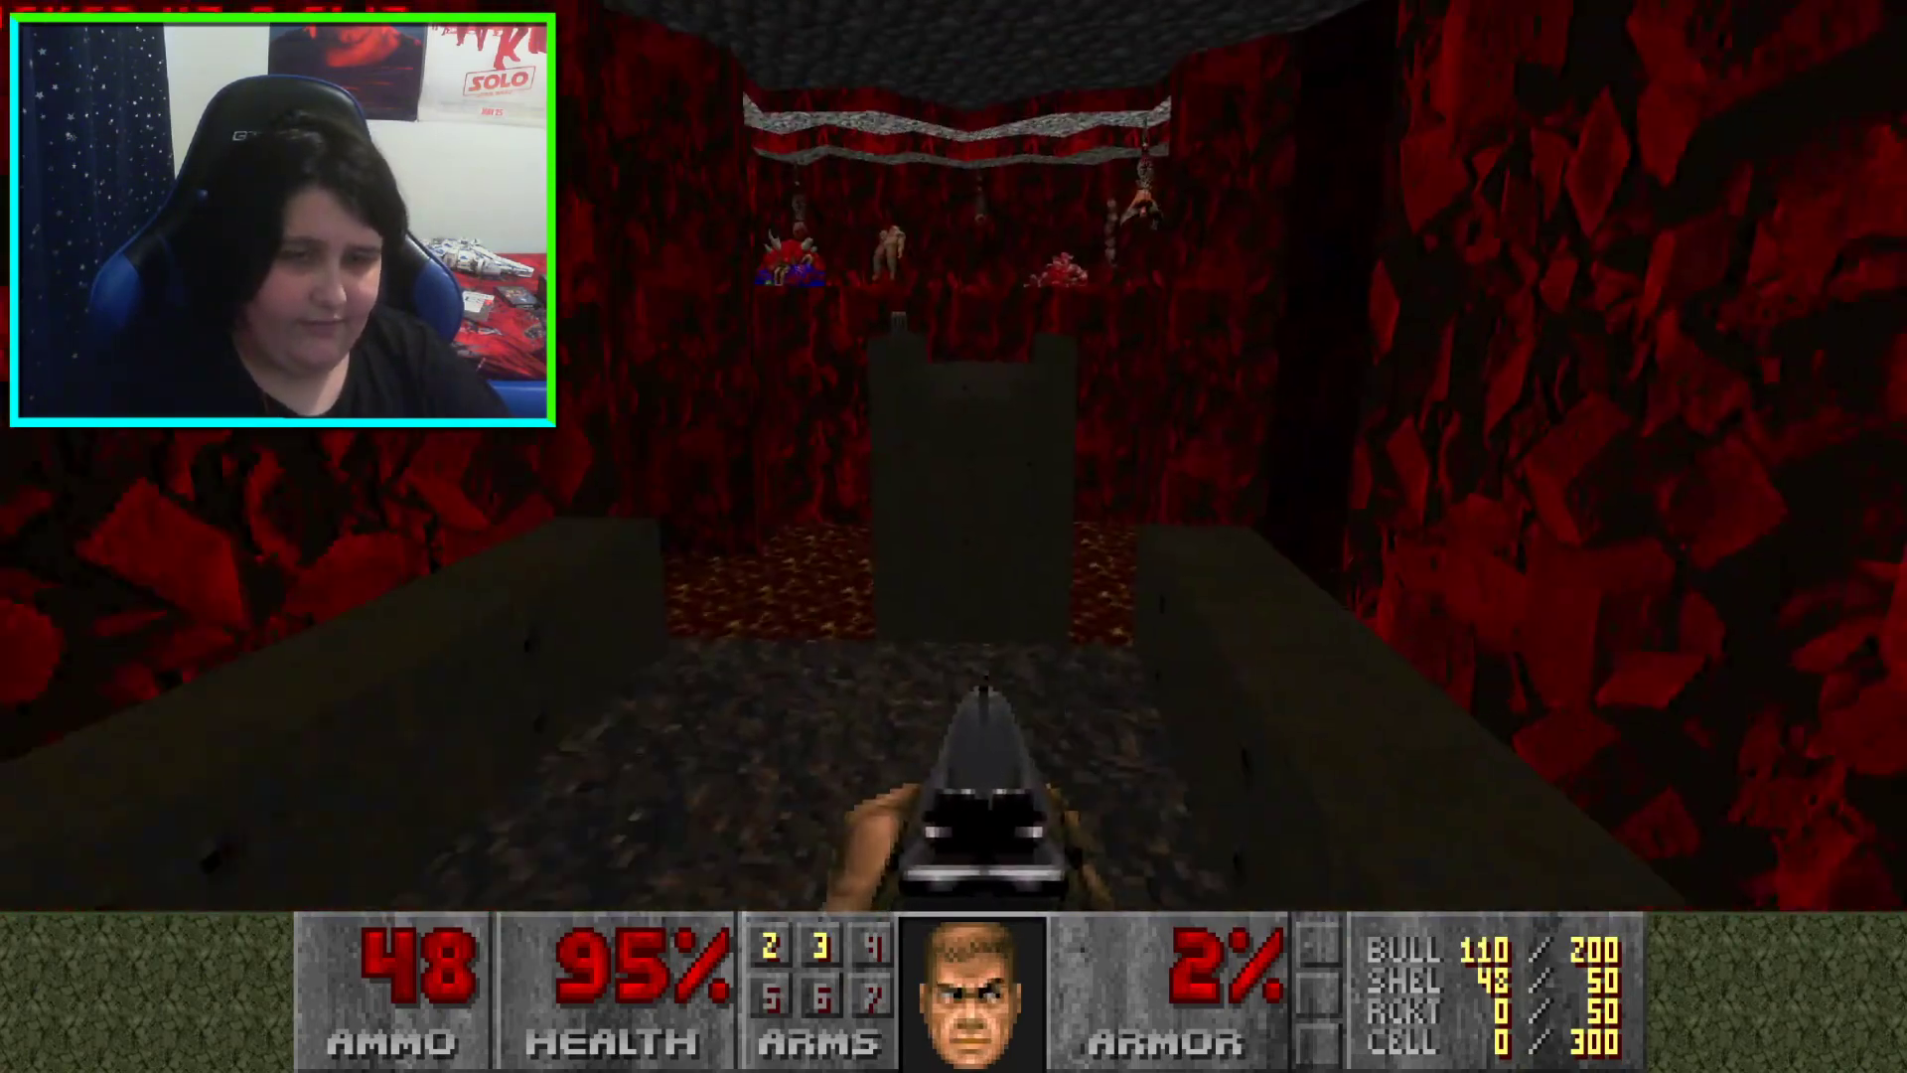
{"action": "key", "text": "w"}
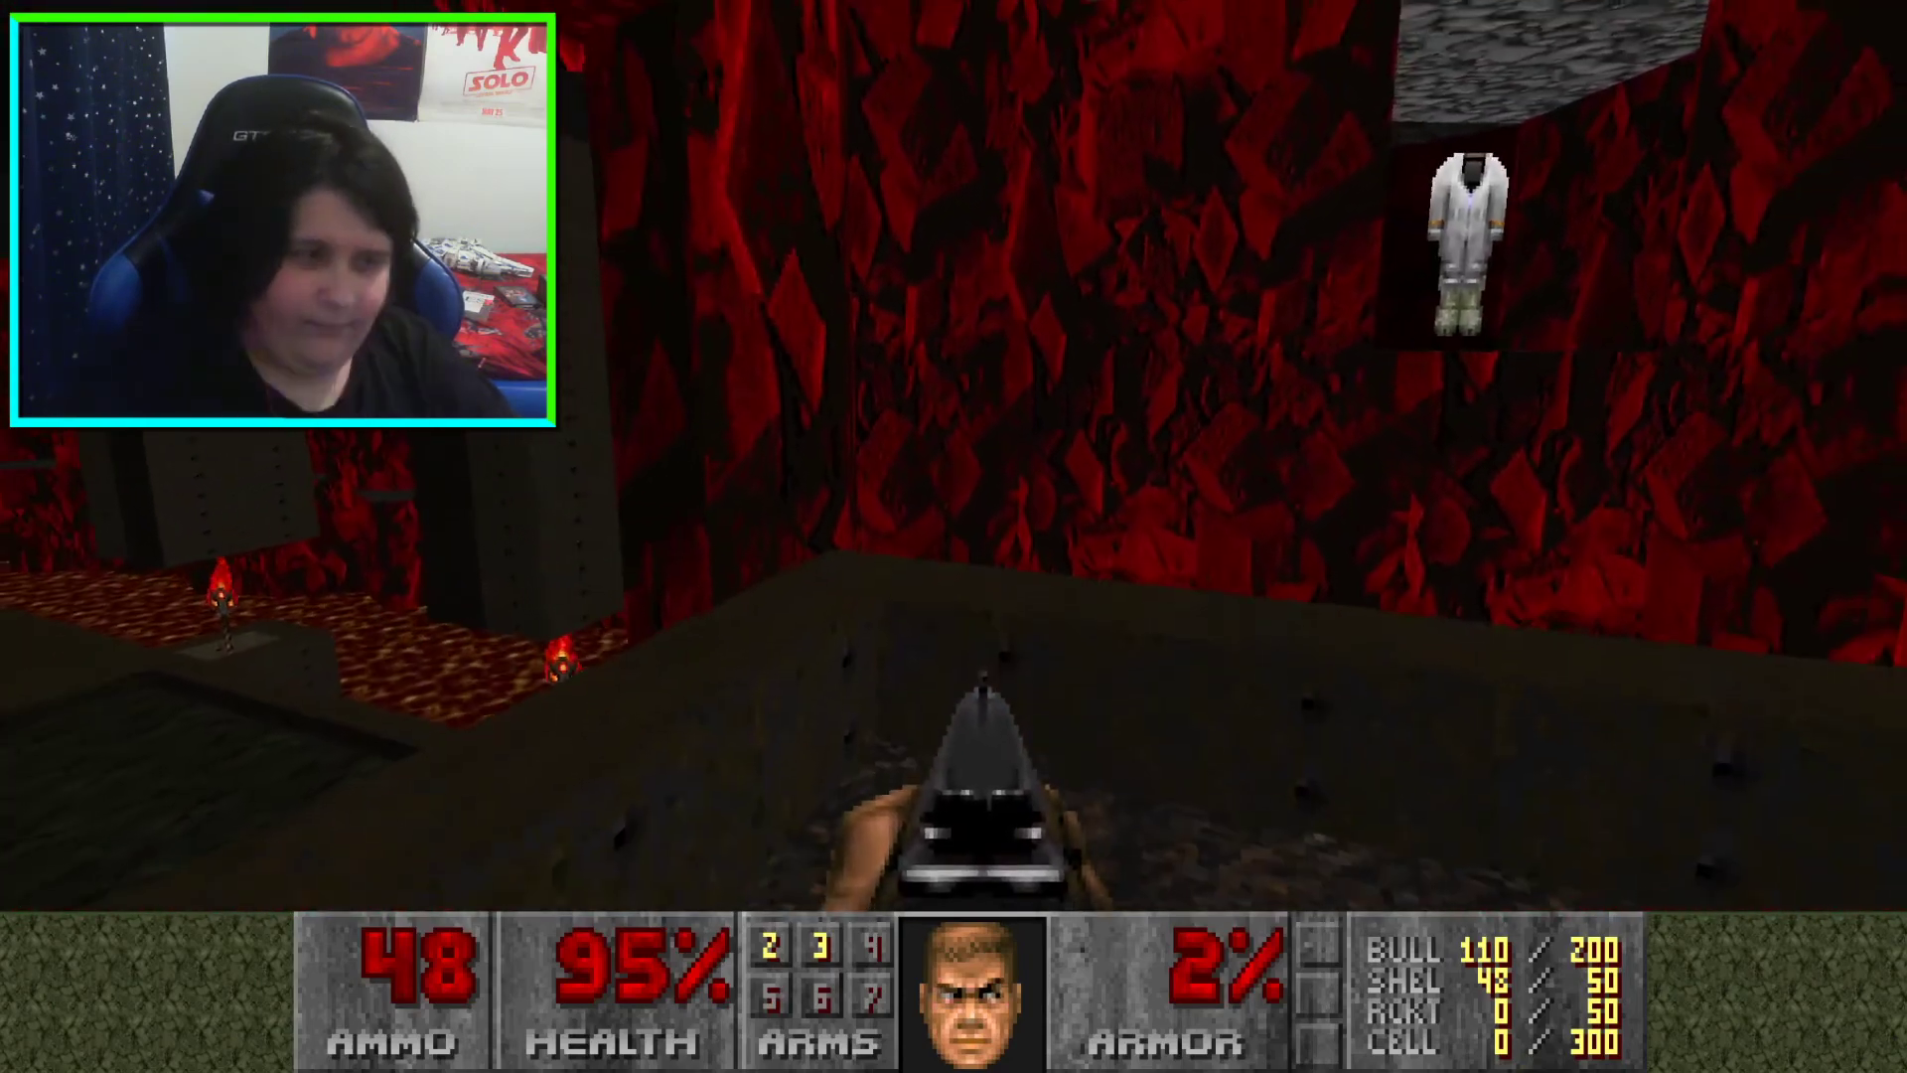
{"action": "key", "text": "Left"}
{"action": "key", "text": "Right"}
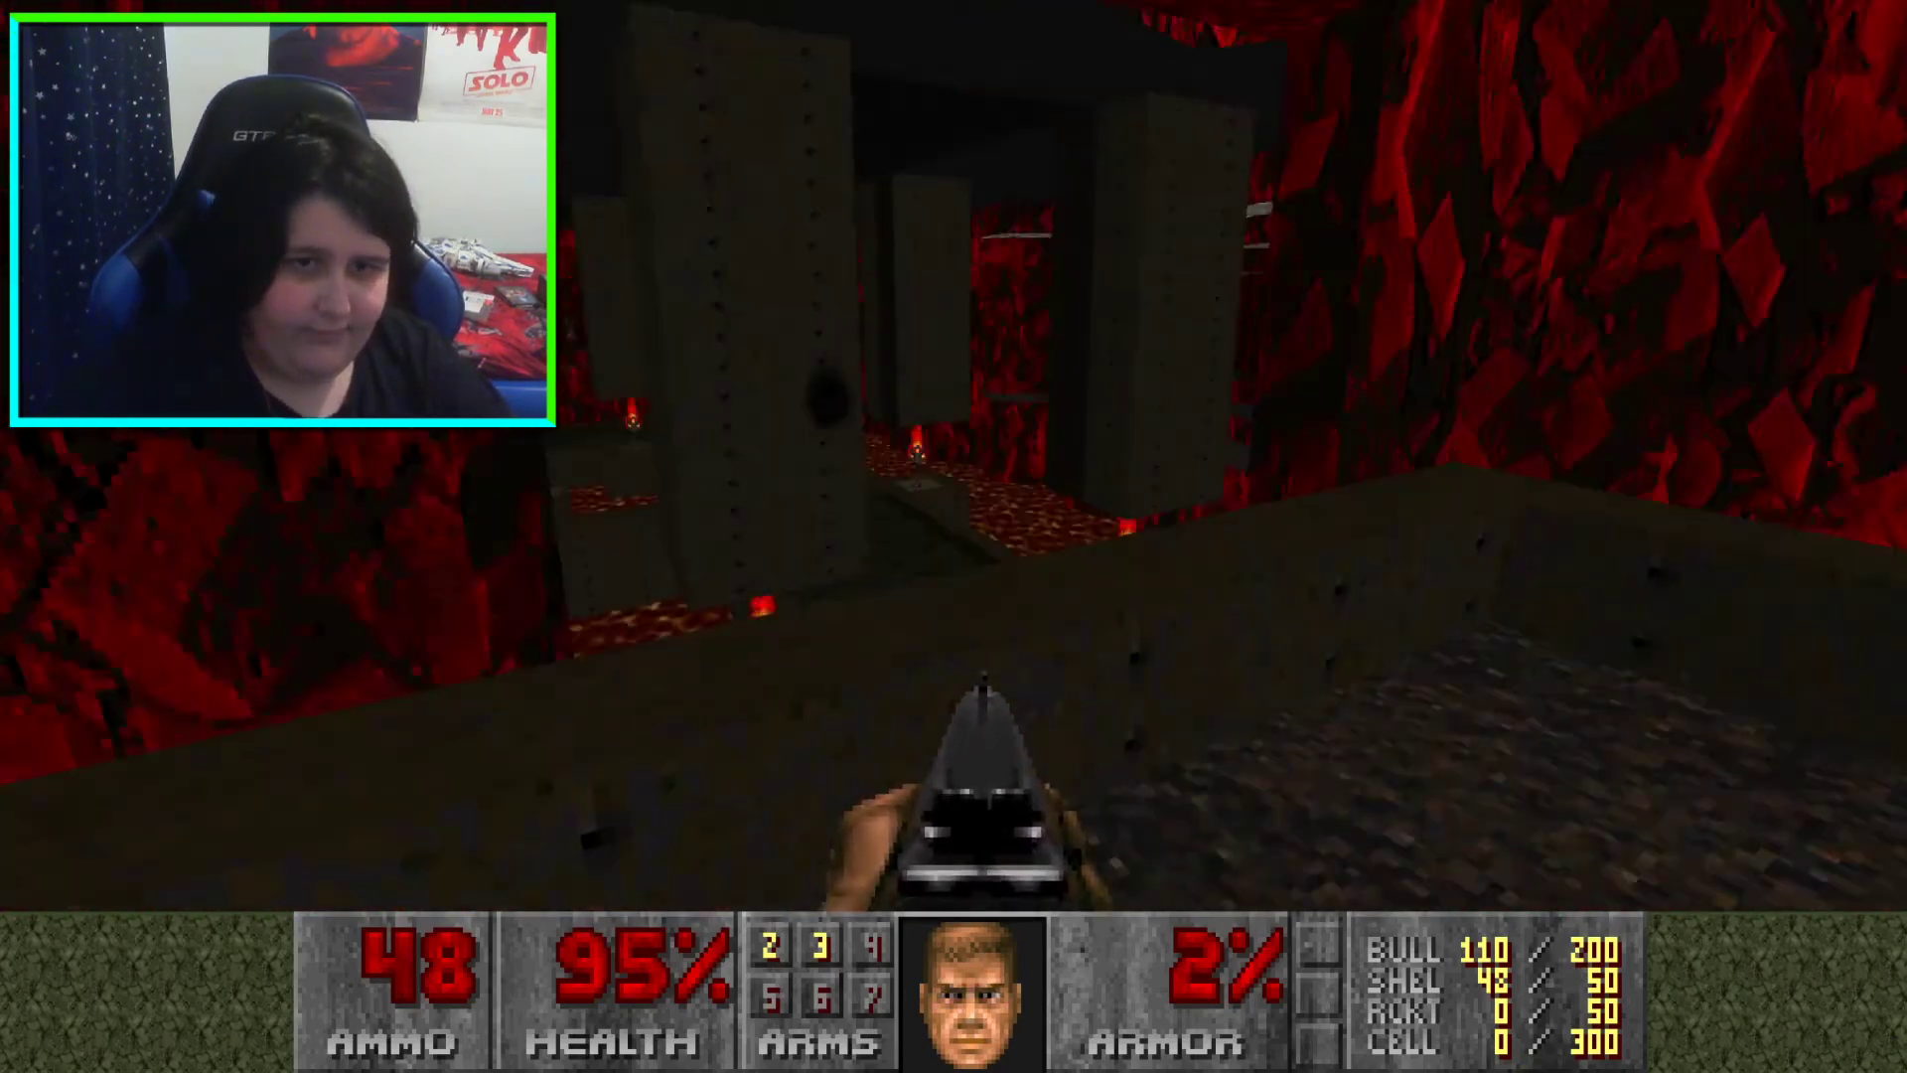
{"action": "key", "text": "w"}
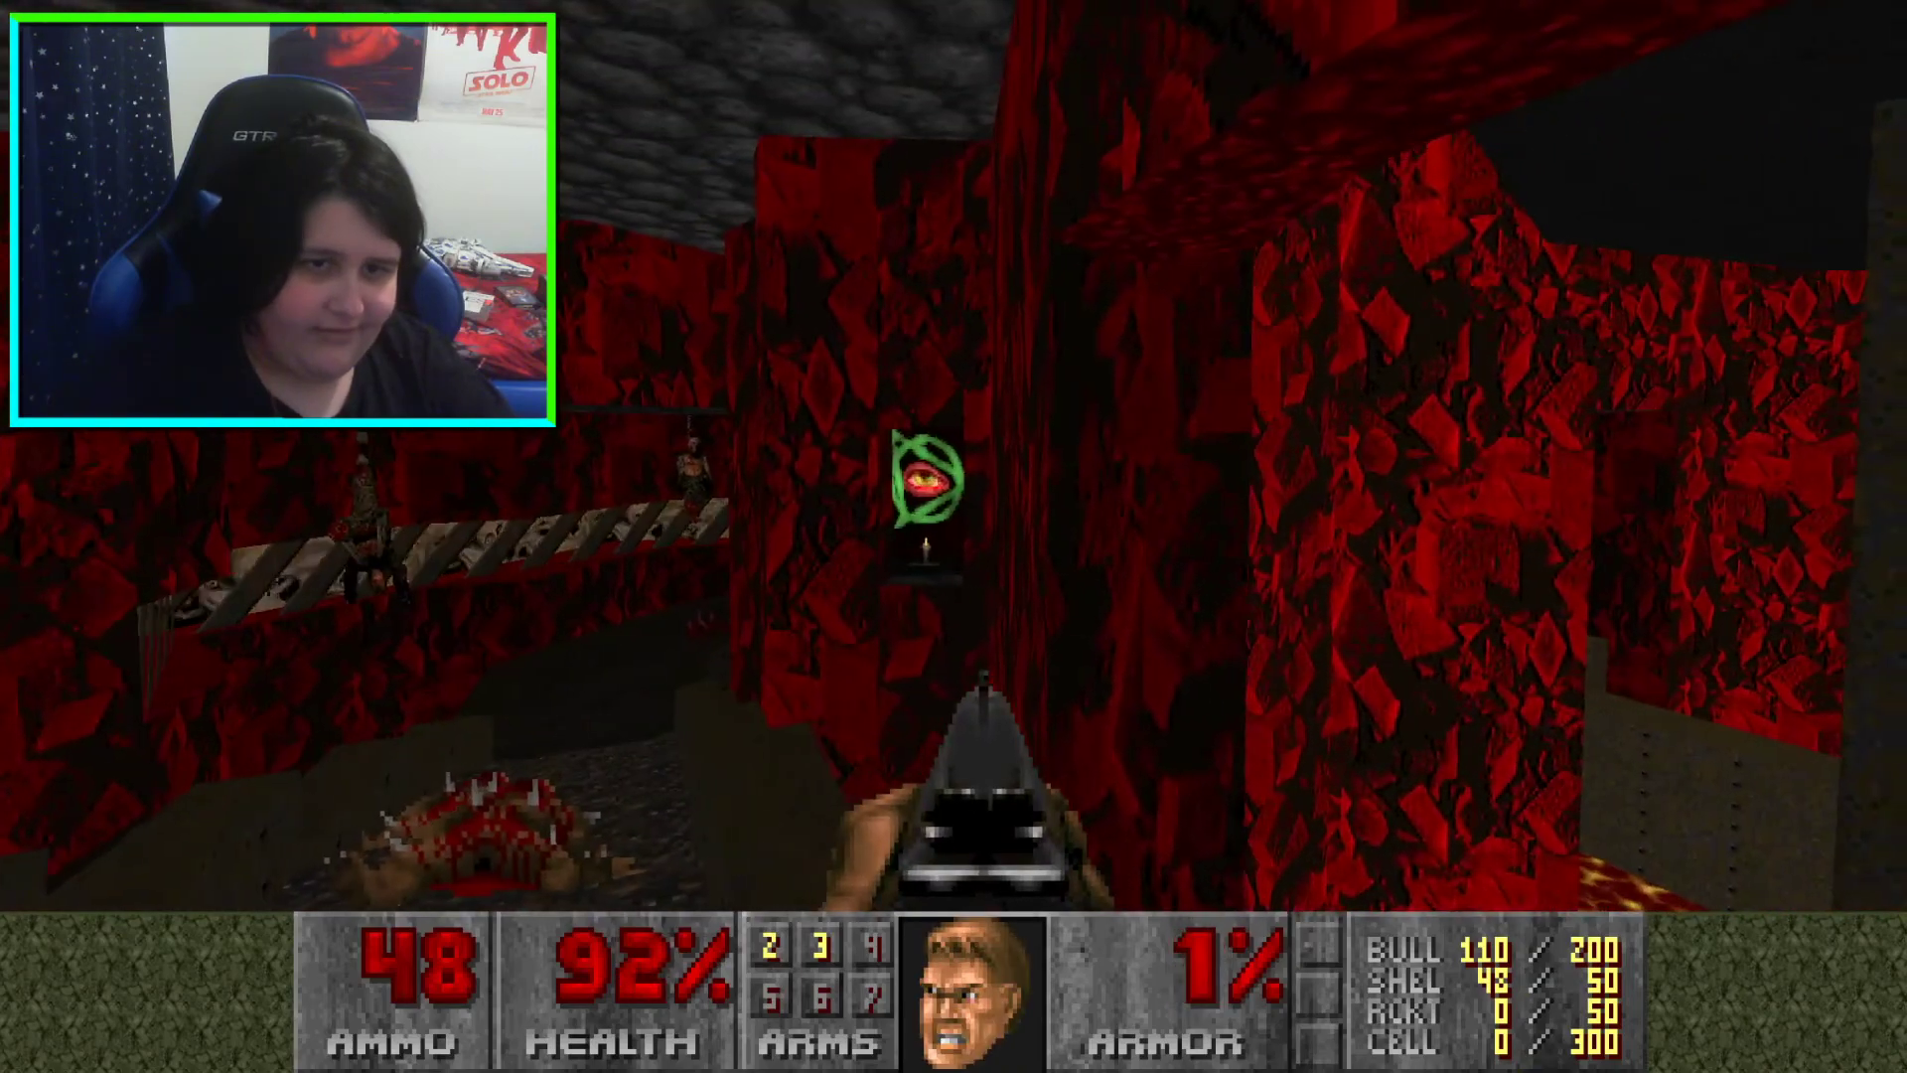
Shoot the attacking lost soul and walk on to the narrow path across the lava
{"action": "key", "text": "Left"}
{"action": "key", "text": "ctrl"}
{"action": "key", "text": "ctrl"}
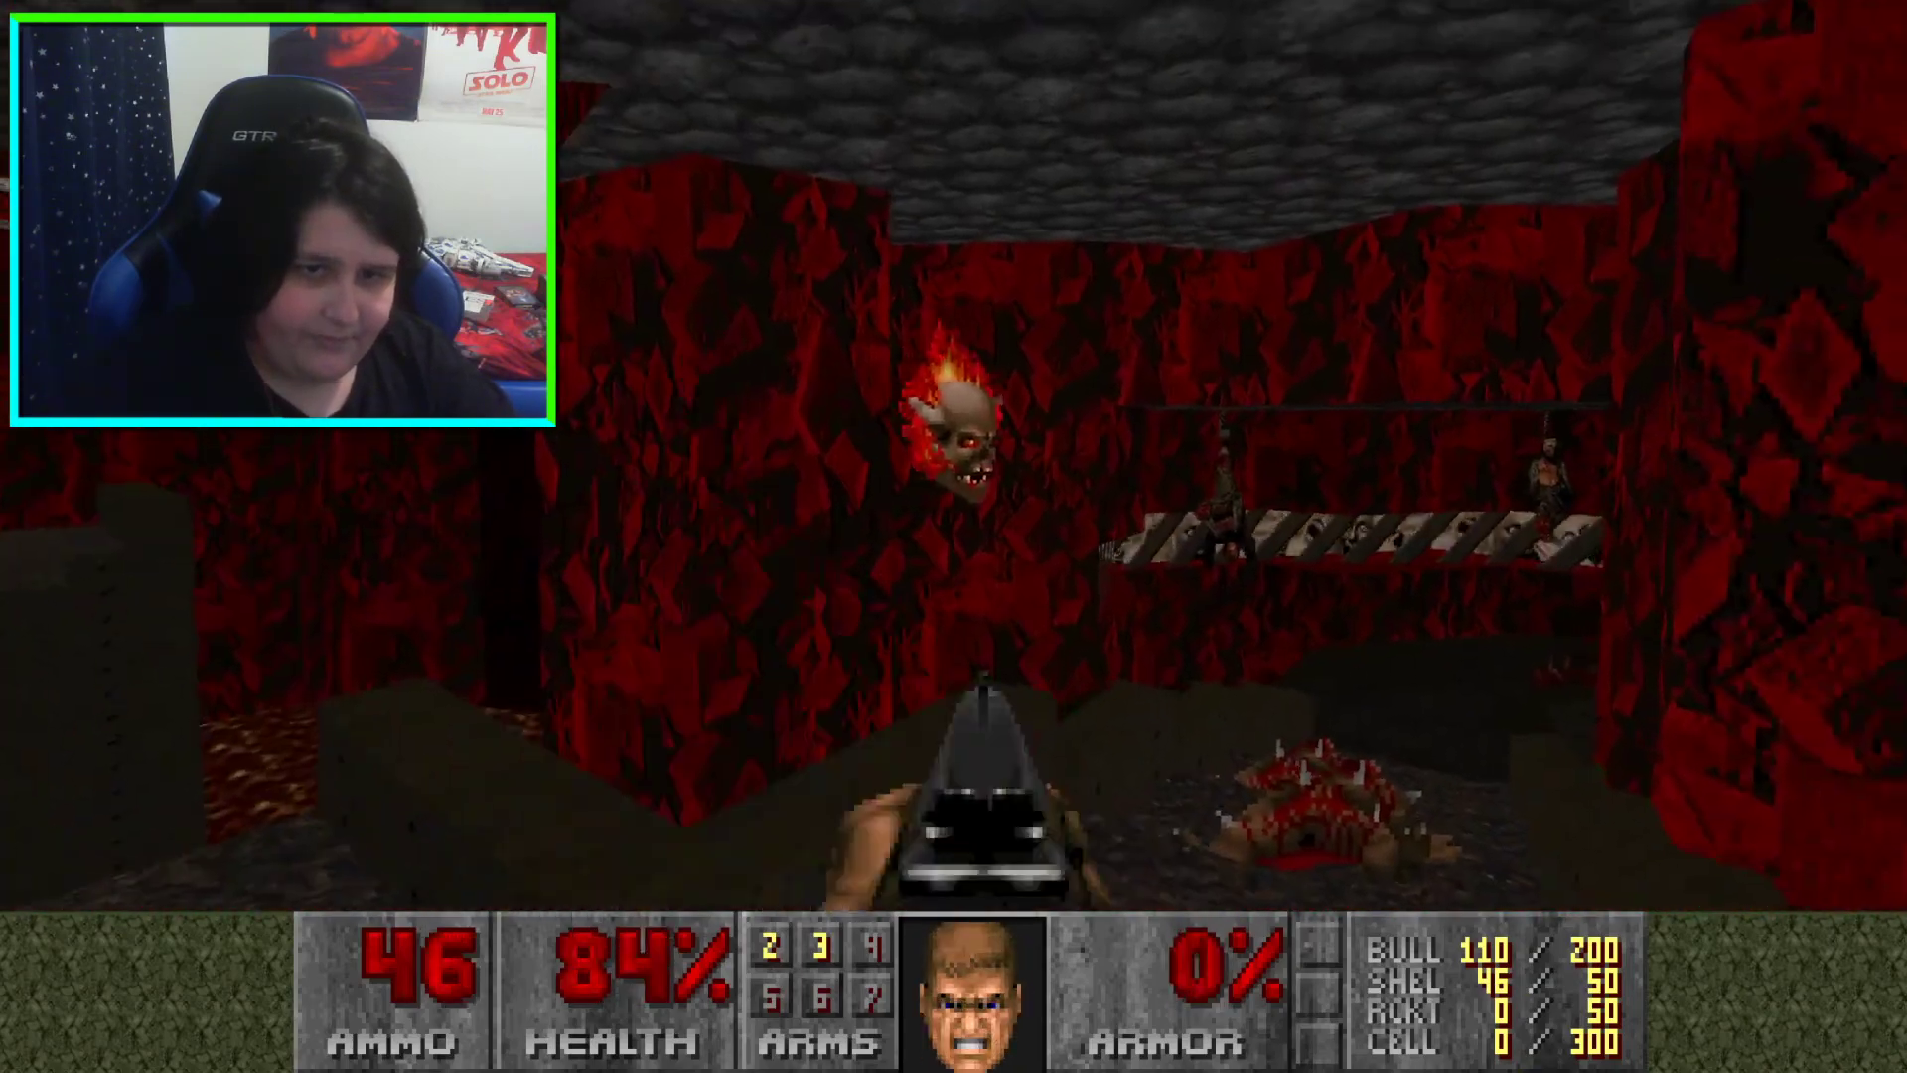
{"action": "key", "text": "ctrl"}
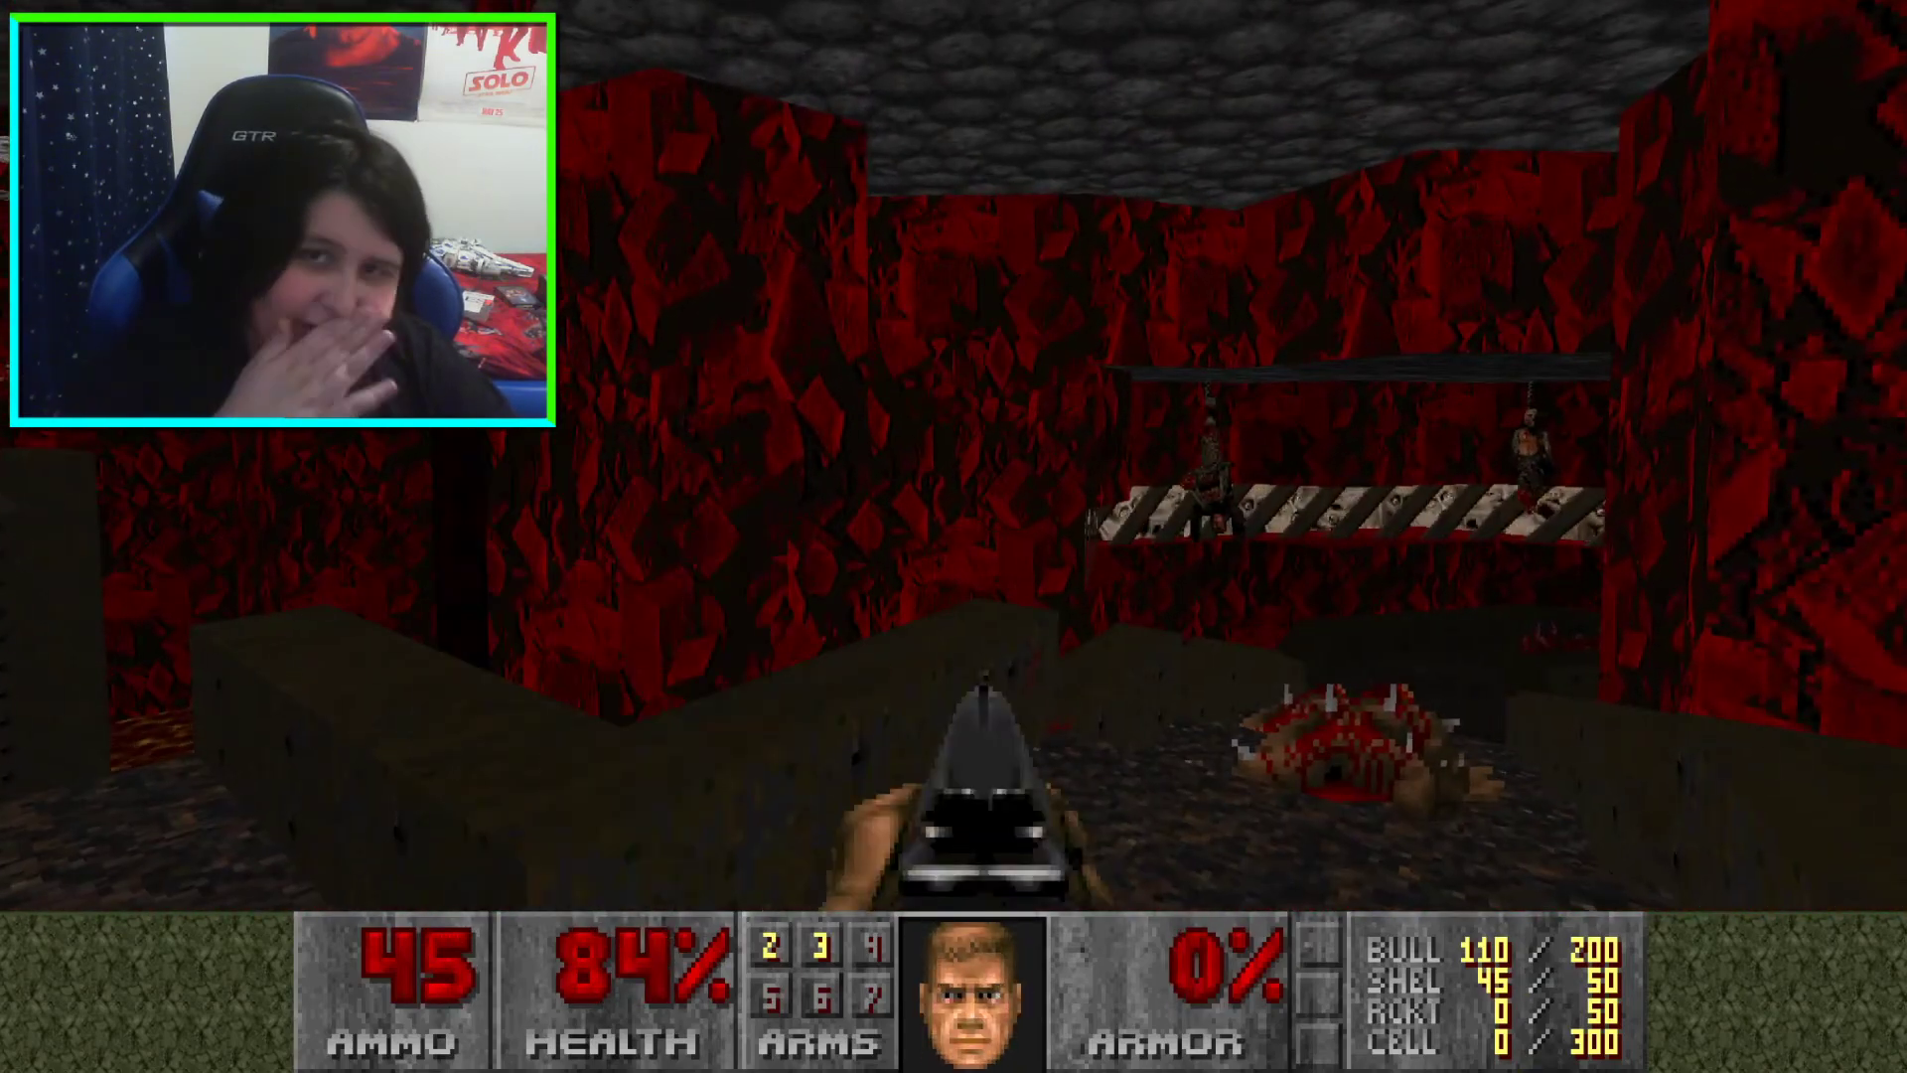
{"action": "key", "text": "Right"}
{"action": "key", "text": "w"}
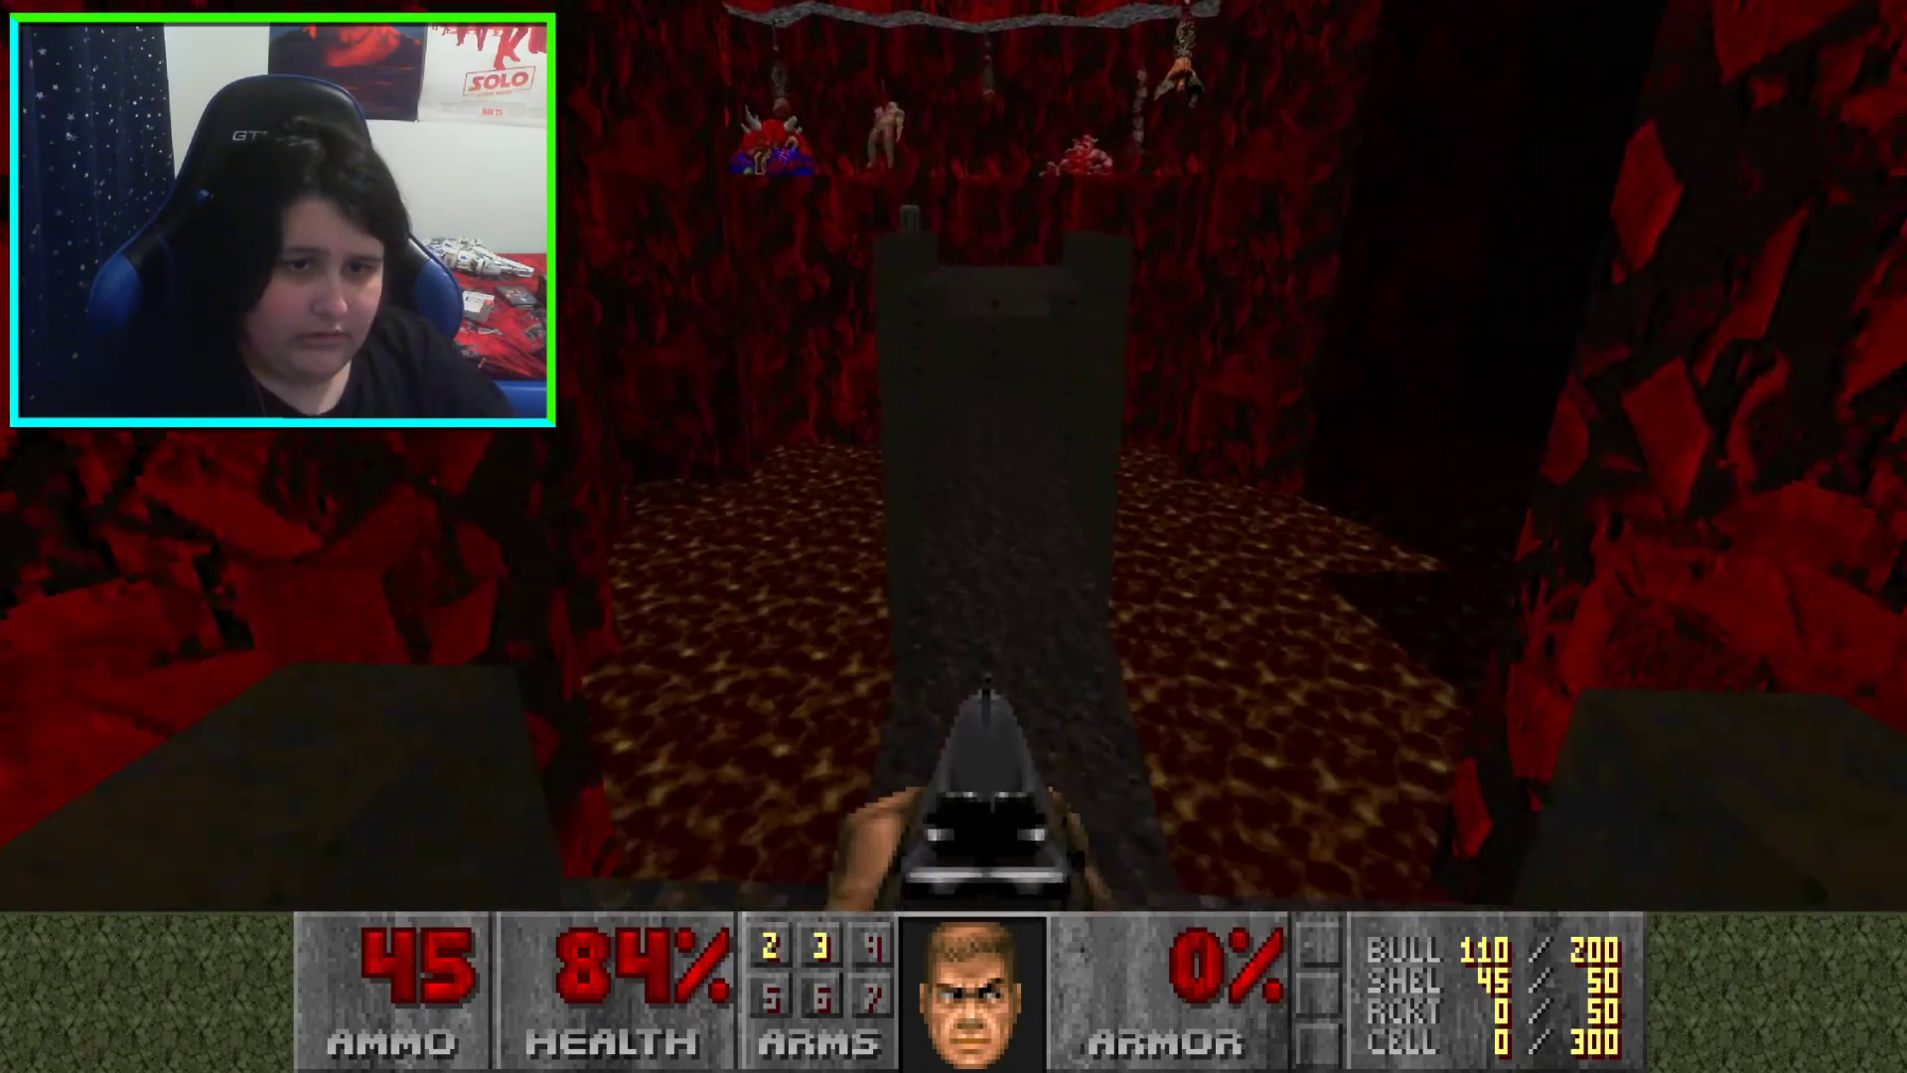
Cross the narrow path over the lava, collecting a bullet clip, and shoot the eye switch through the slit in the wall
{"action": "key", "text": "Up"}
{"action": "key", "text": "Left"}
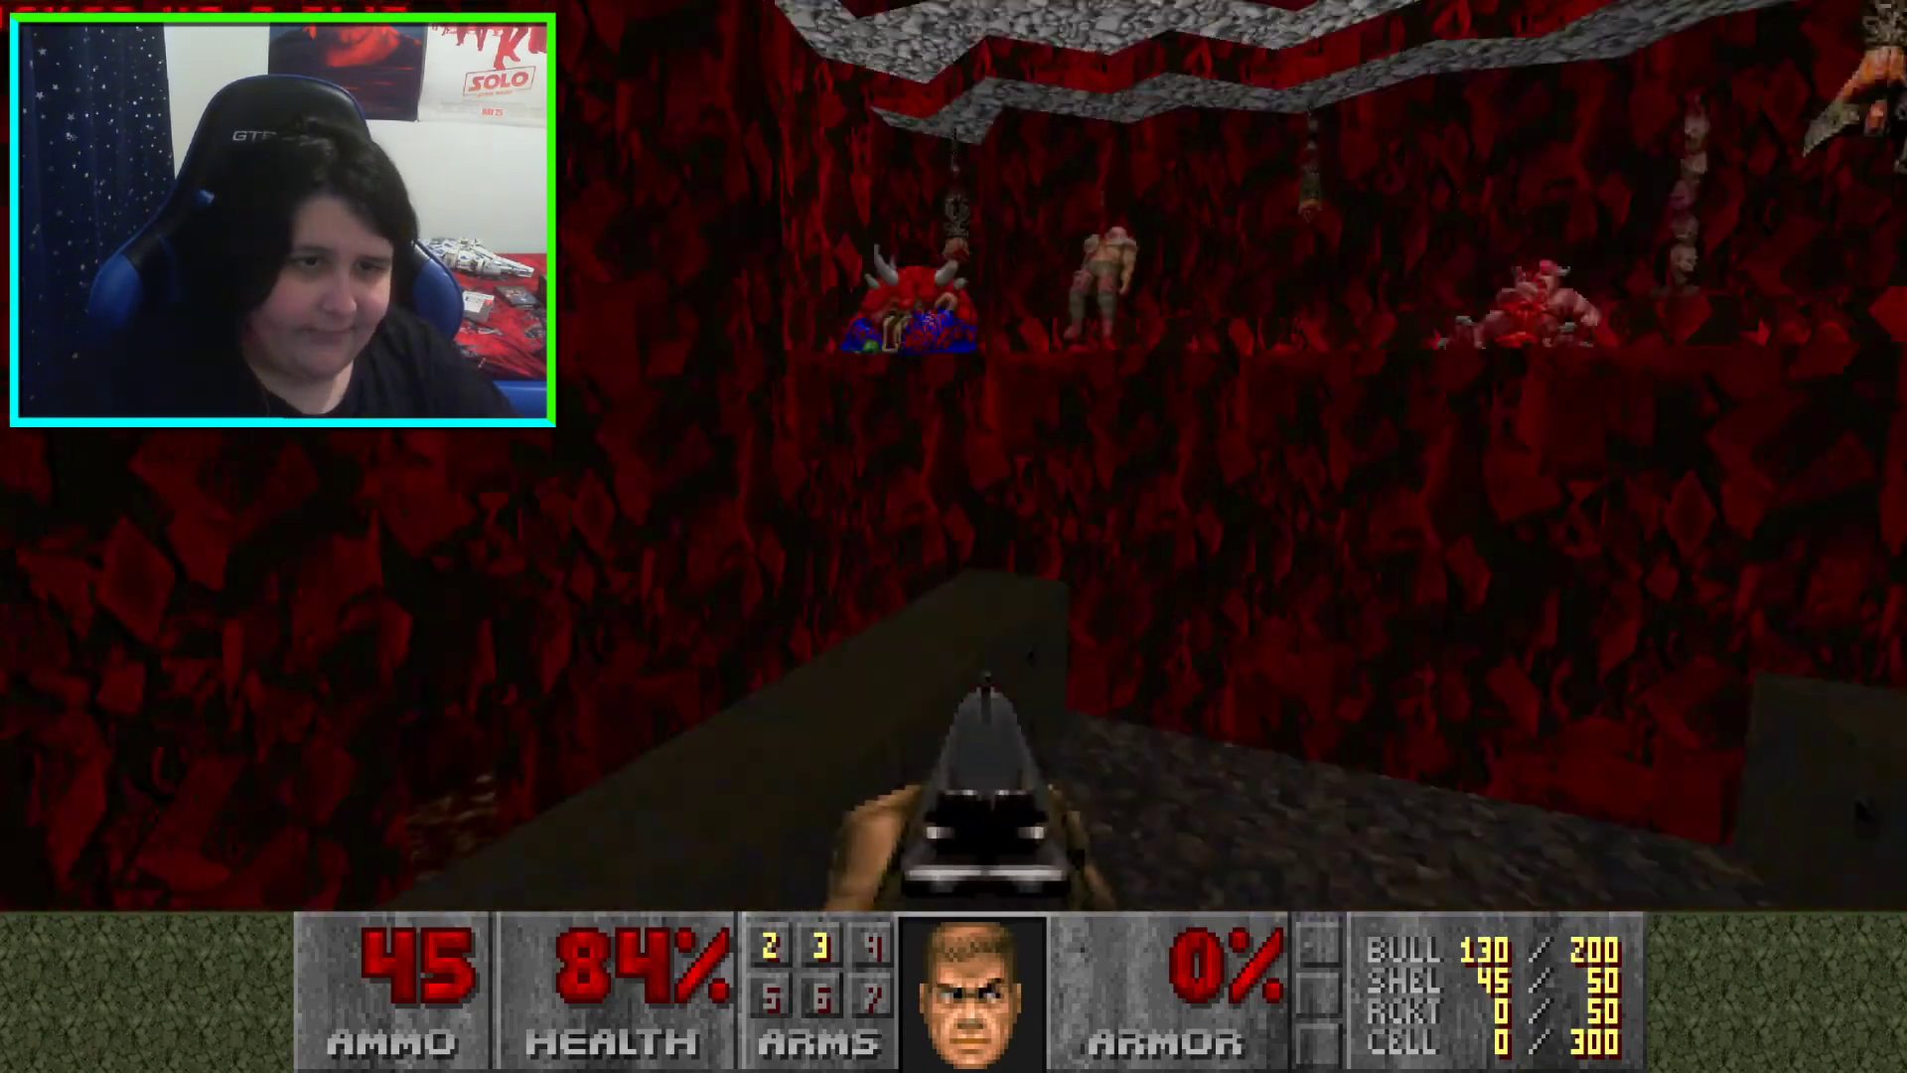
{"action": "key", "text": "Right"}
{"action": "key", "text": "Up"}
{"action": "key", "text": "Left"}
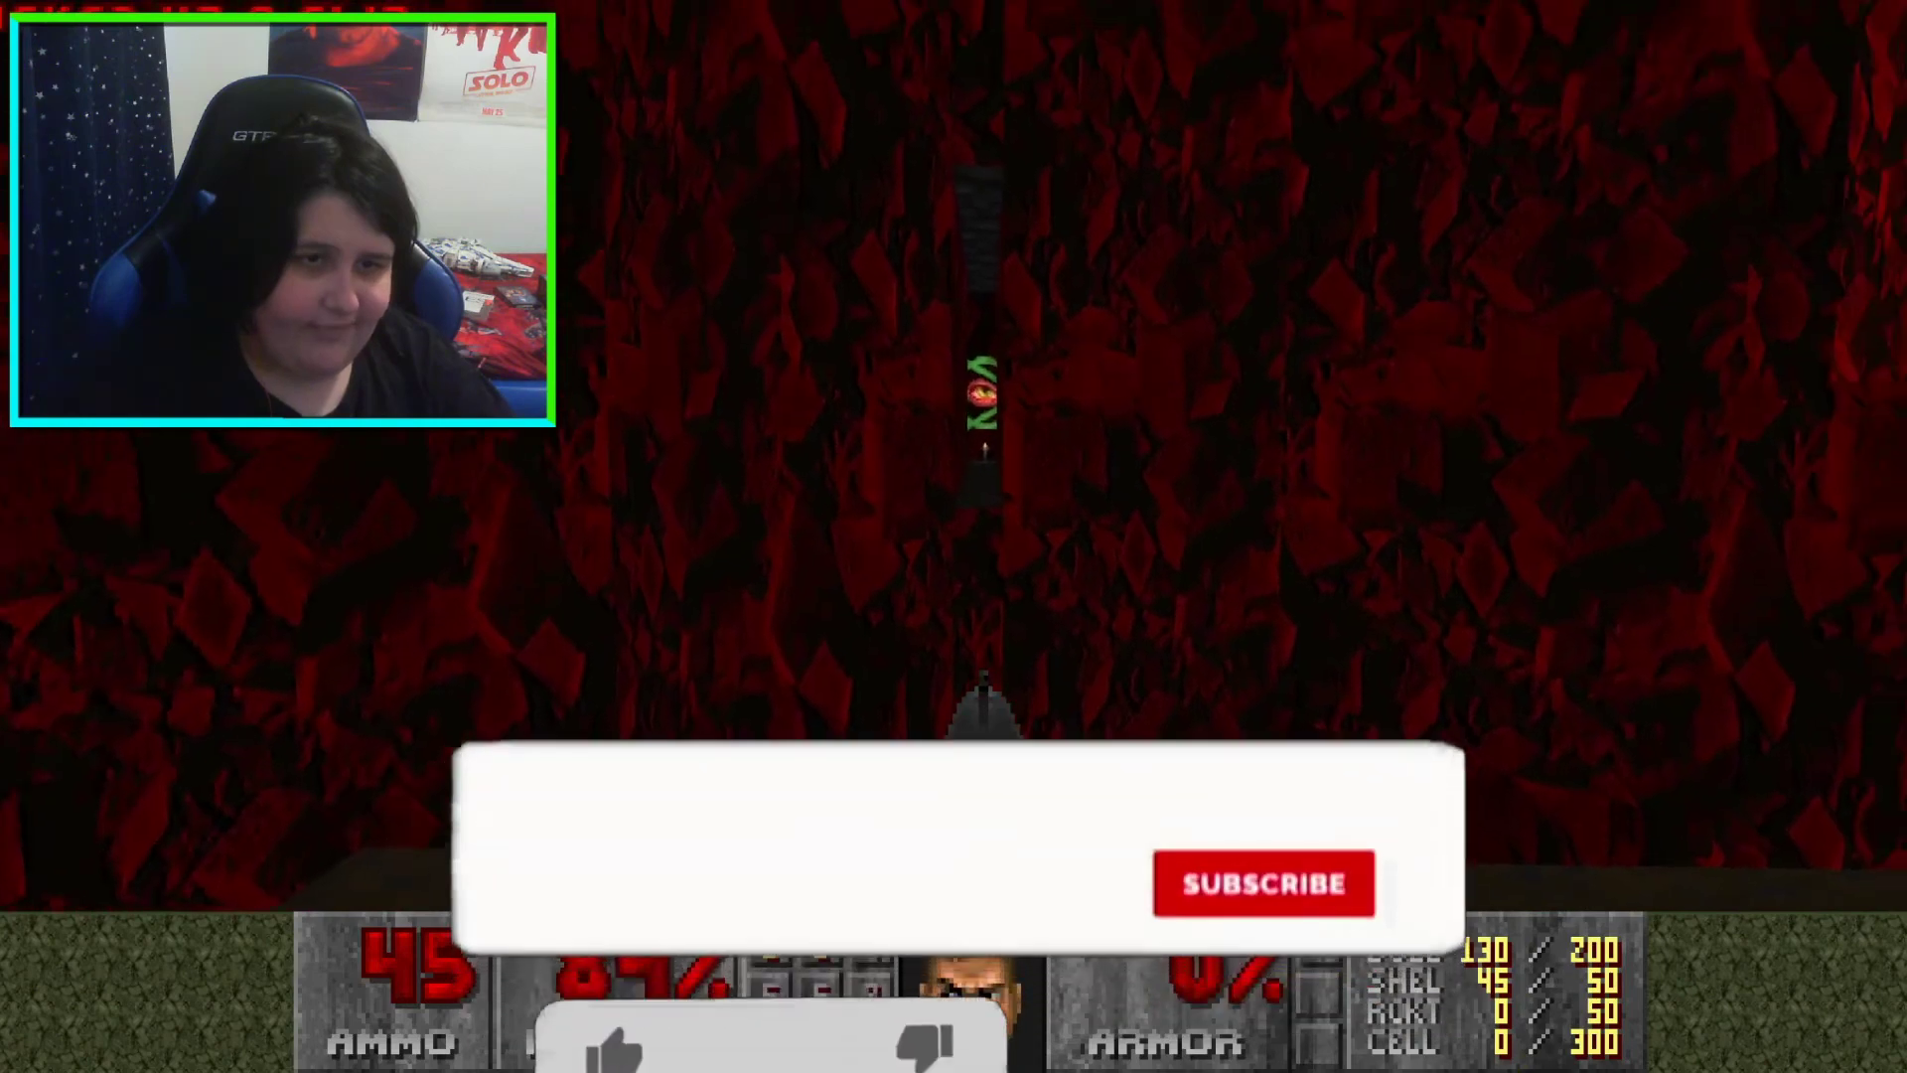
{"action": "key", "text": "ctrl"}
Follow the stone walkway into the dark area, collecting shotgun shells, and shoot the attacking demon
{"action": "key", "text": "Right"}
{"action": "key", "text": "Up"}
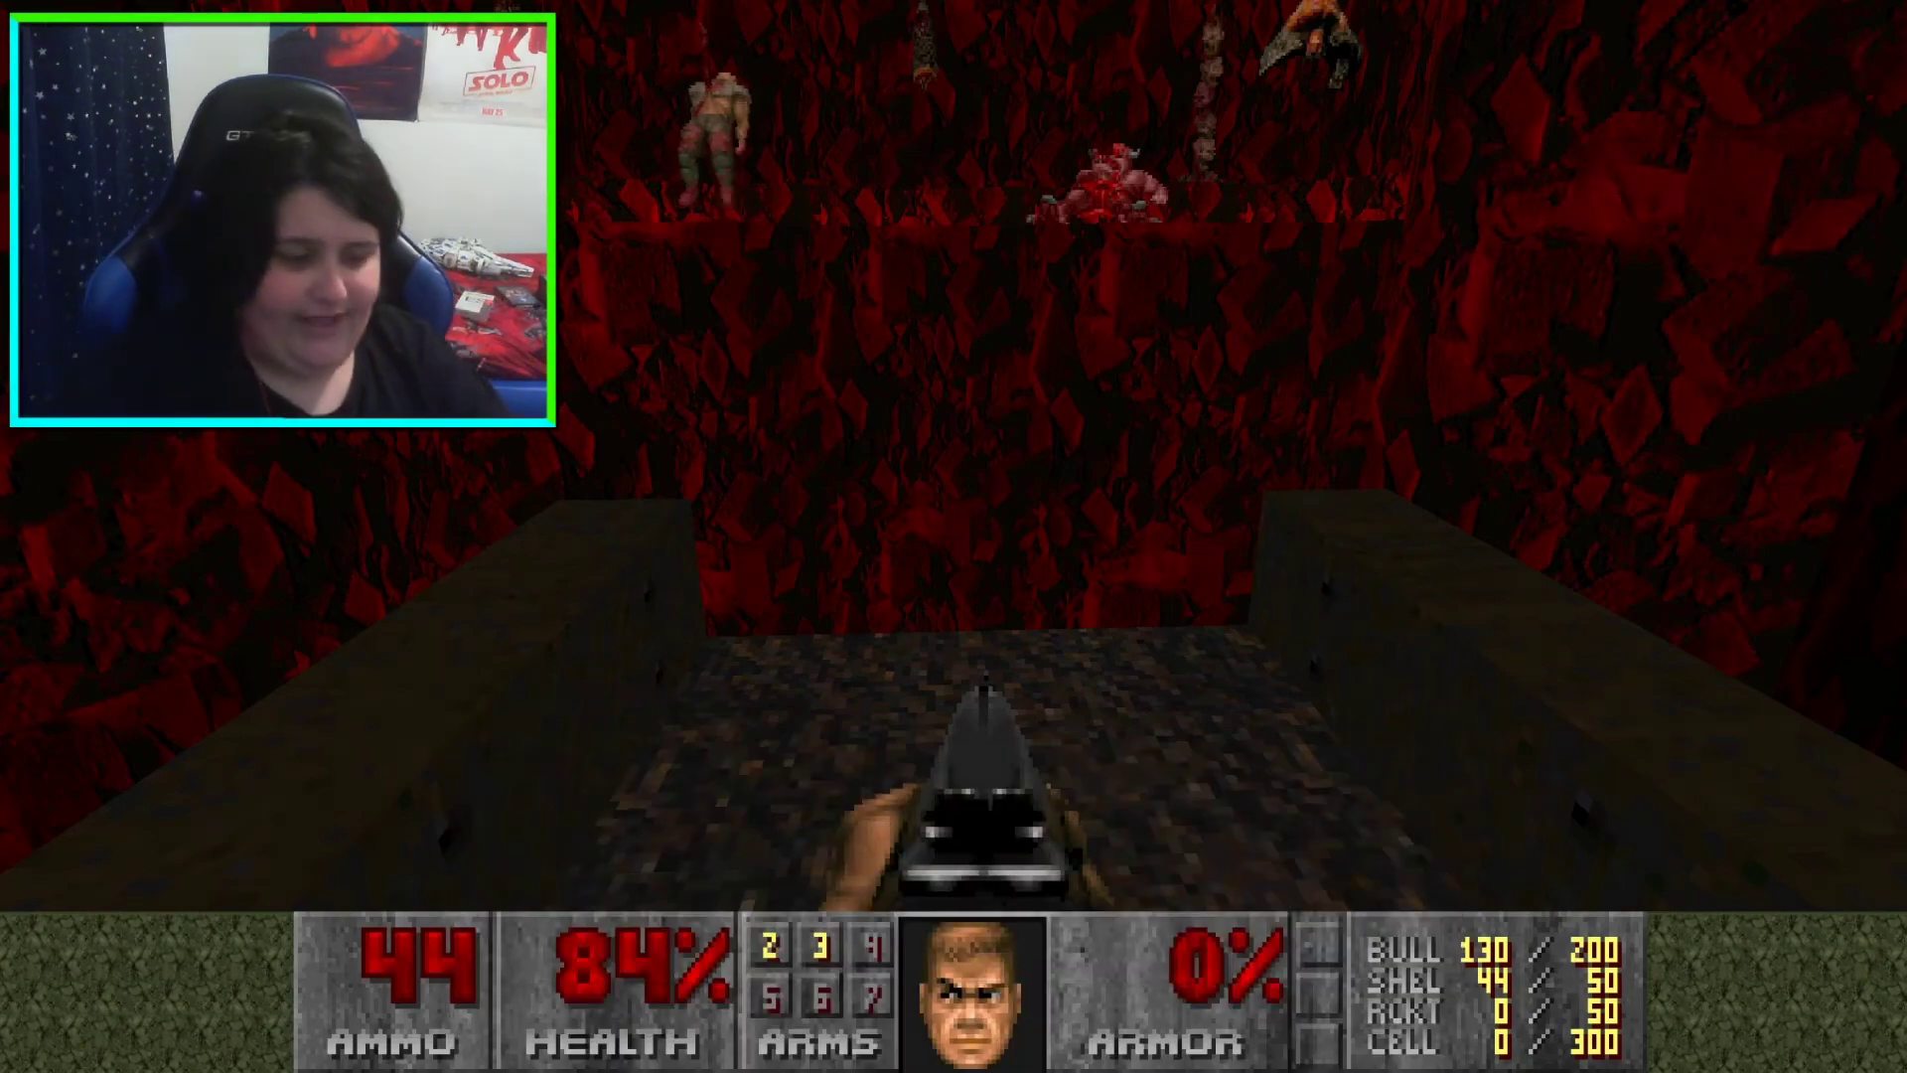
{"action": "key", "text": "Up"}
{"action": "key", "text": "Left"}
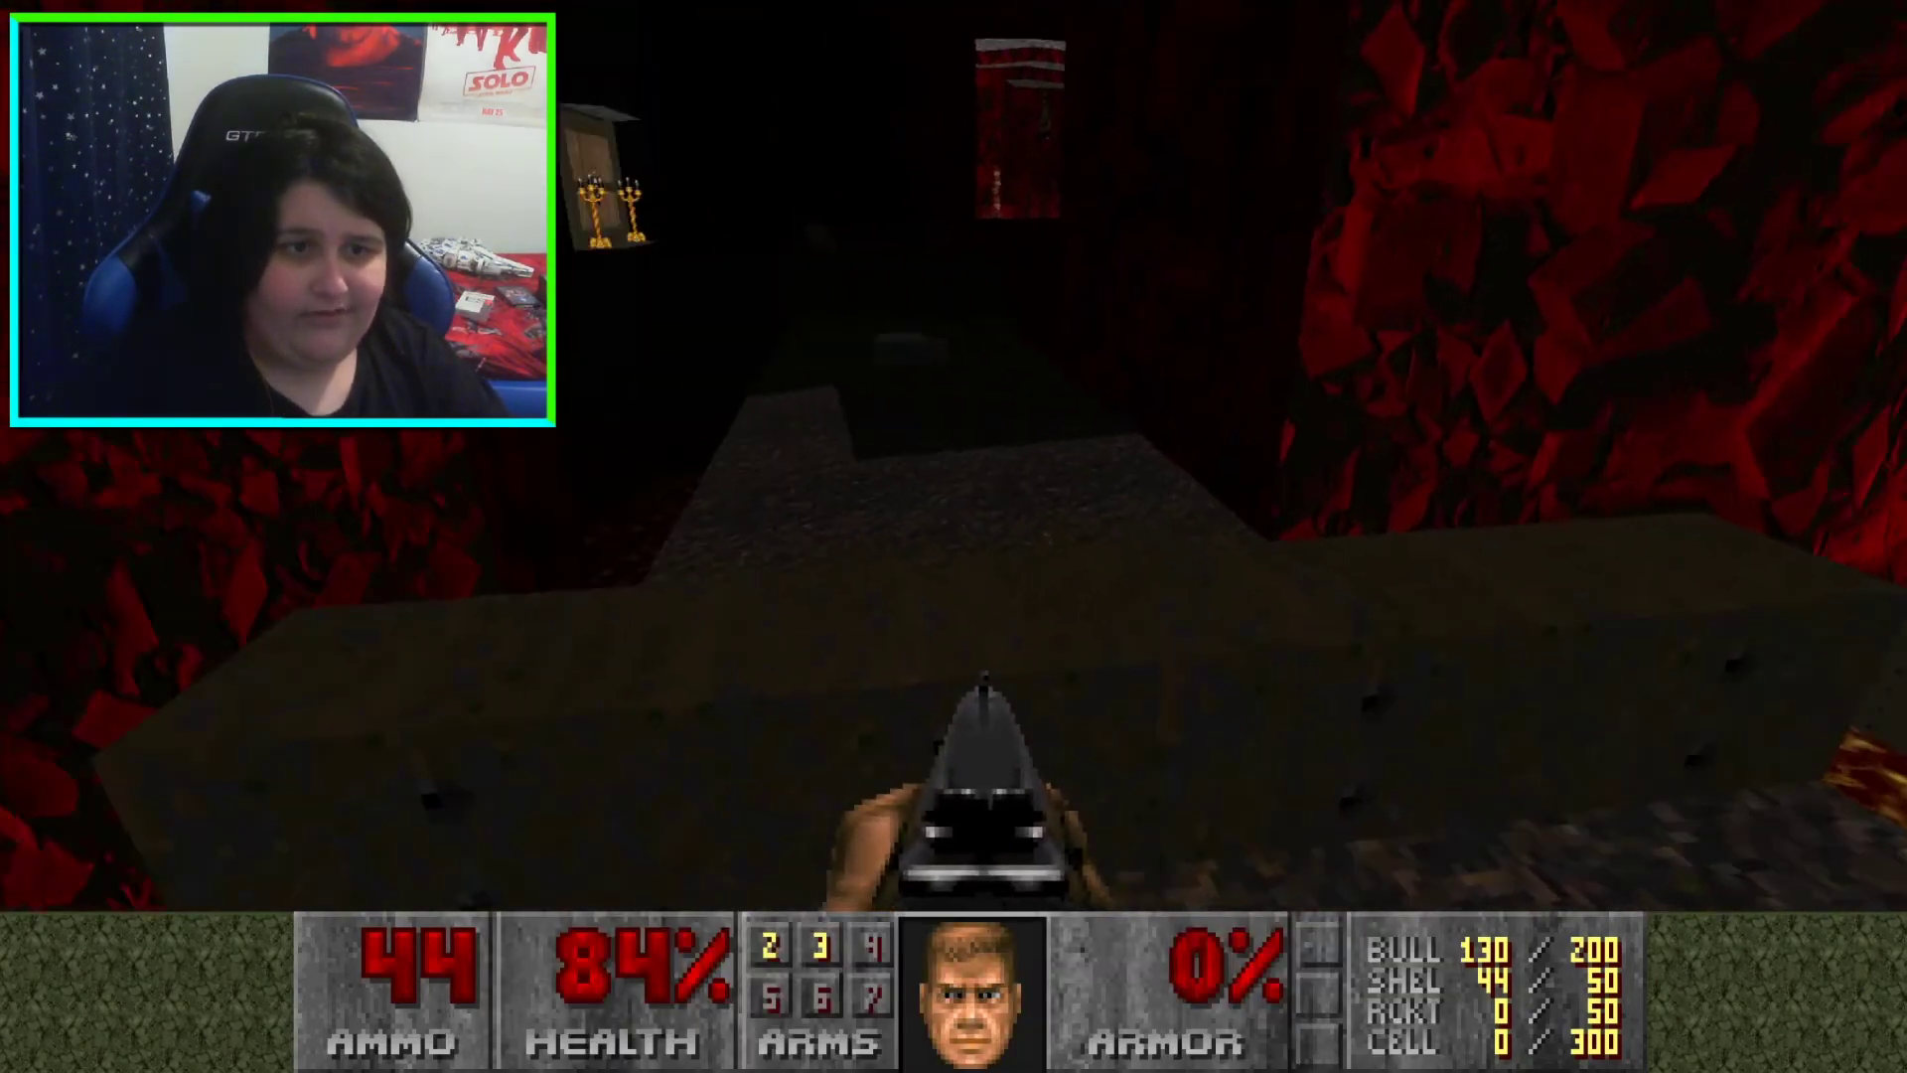
{"action": "key", "text": "Up"}
{"action": "key", "text": "ctrl"}
{"action": "key", "text": "Left"}
{"action": "key", "text": "ctrl"}
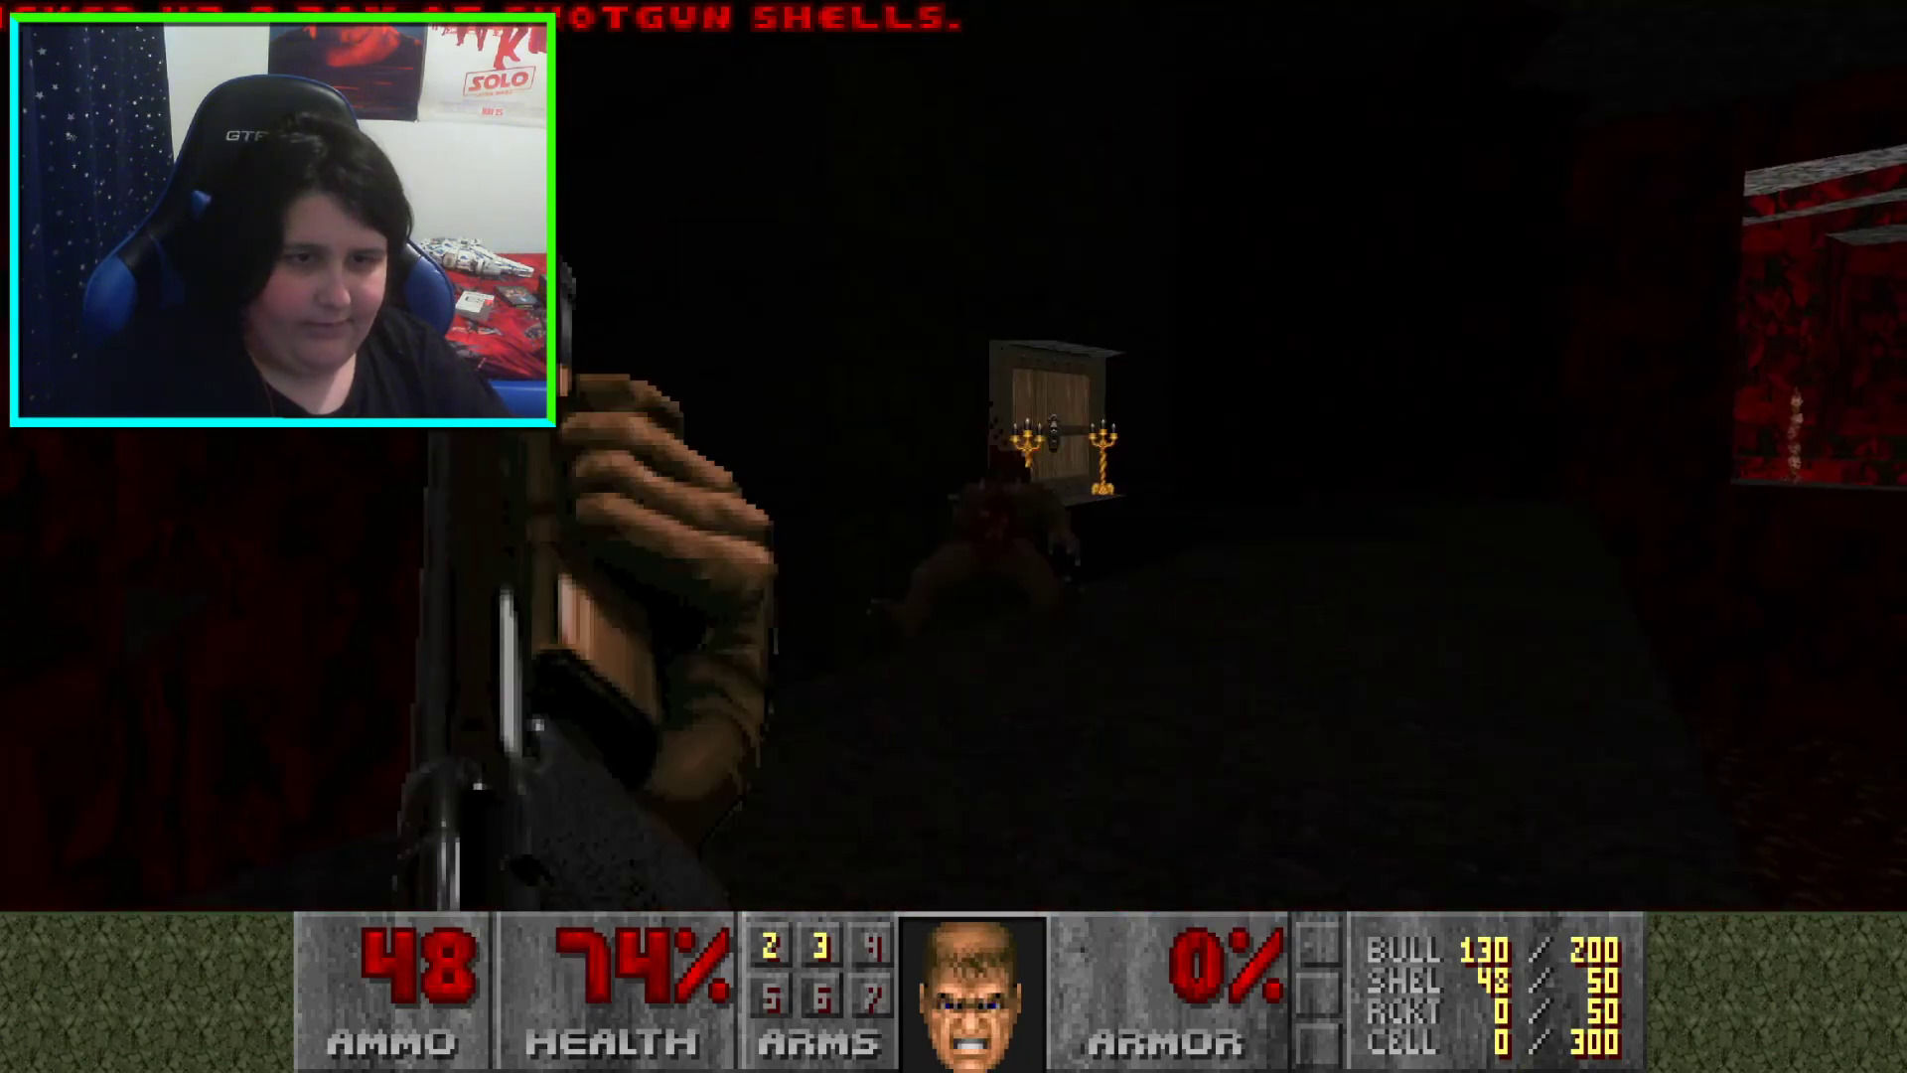
Explore the dark area around the wooden door with the candelabras, collecting a stimpack
{"action": "key", "text": "Right"}
{"action": "key", "text": "Left"}
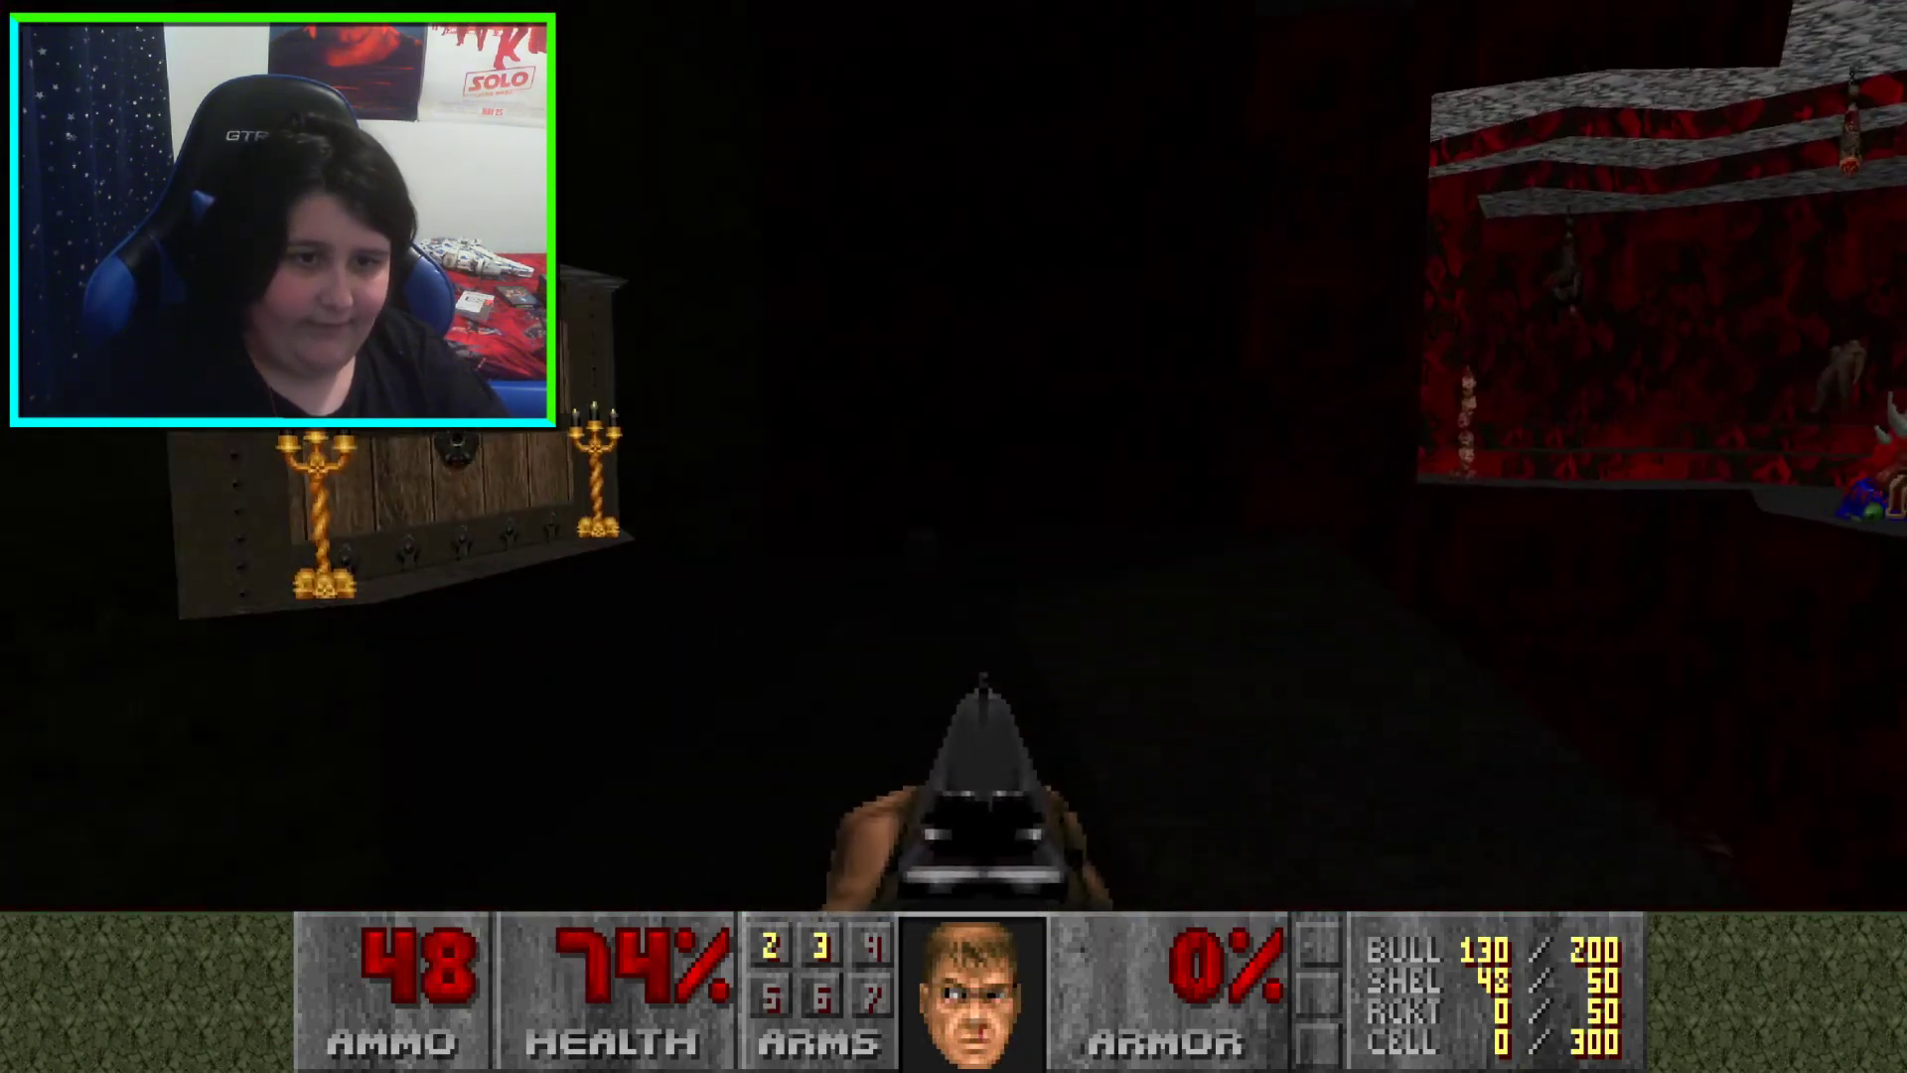
{"action": "key", "text": "Left"}
{"action": "key", "text": "Up"}
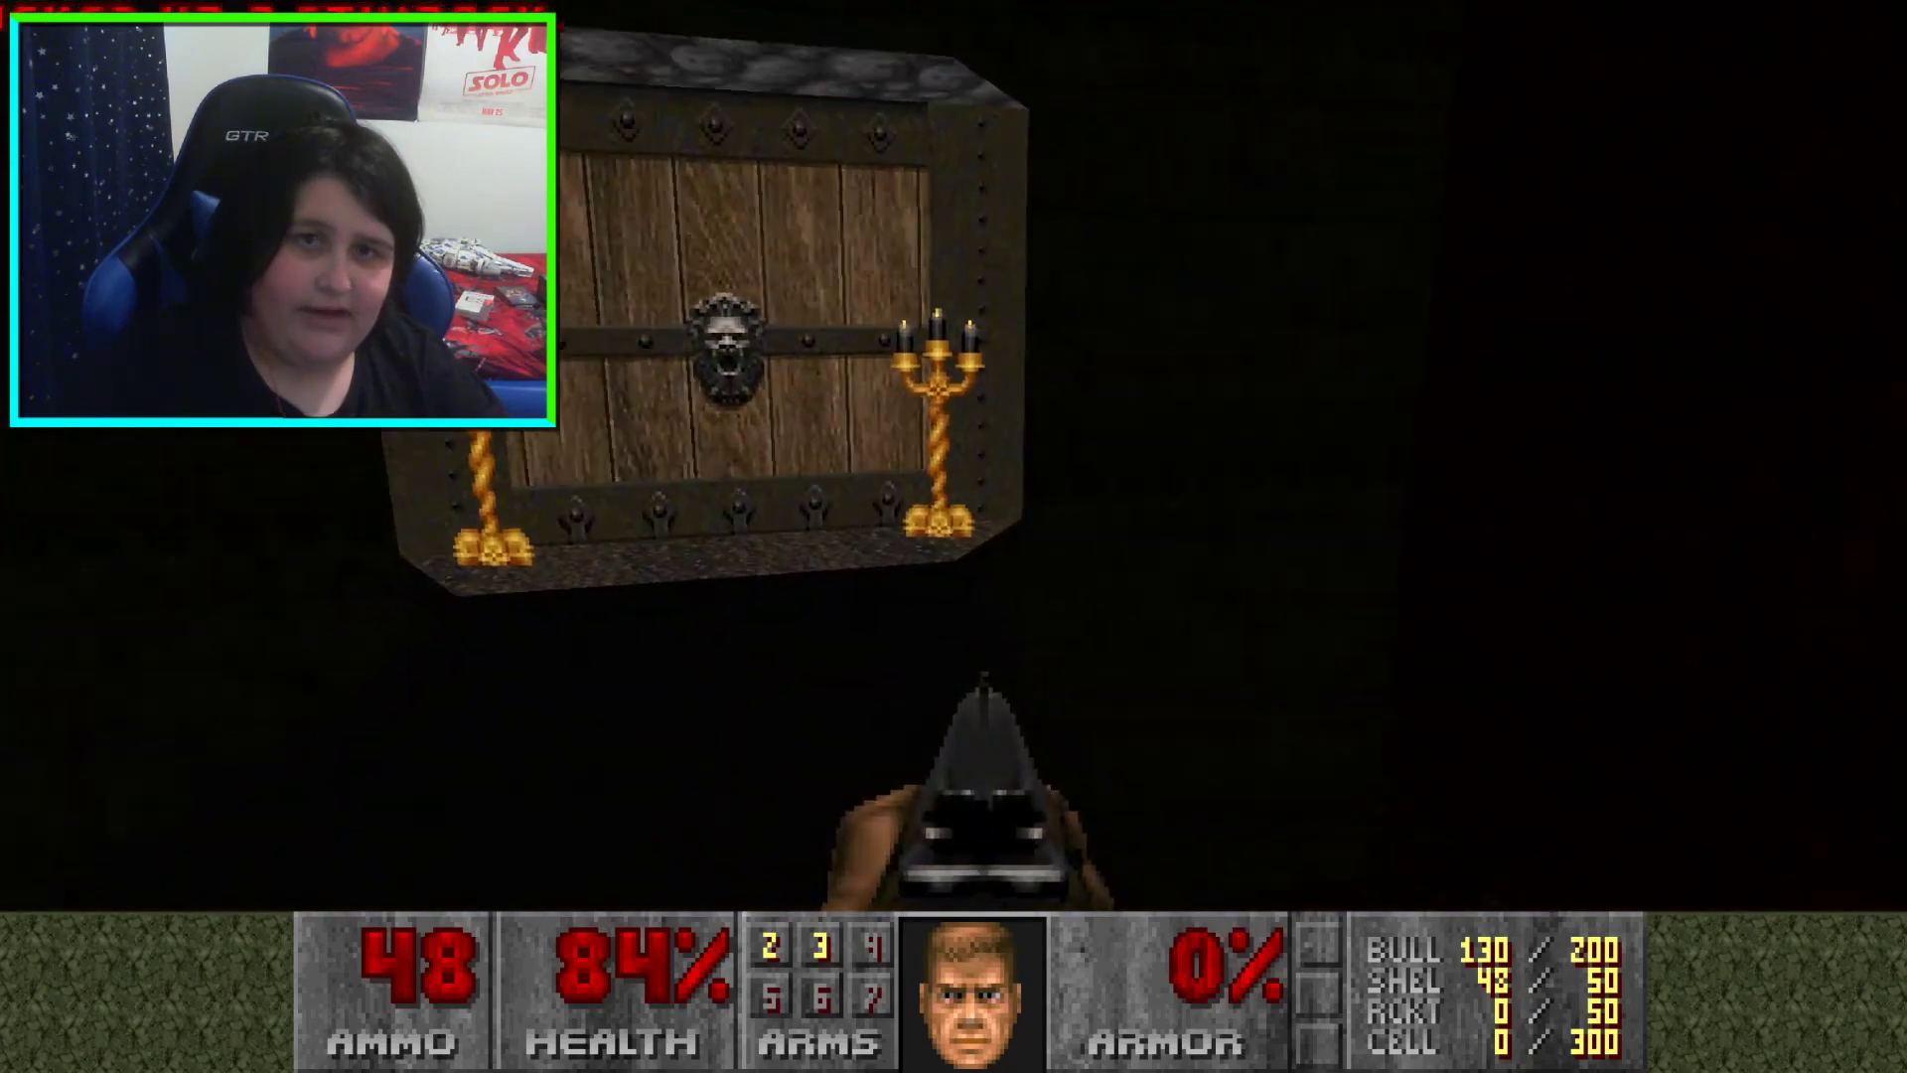
{"action": "key", "text": "Left"}
{"action": "key", "text": "Up"}
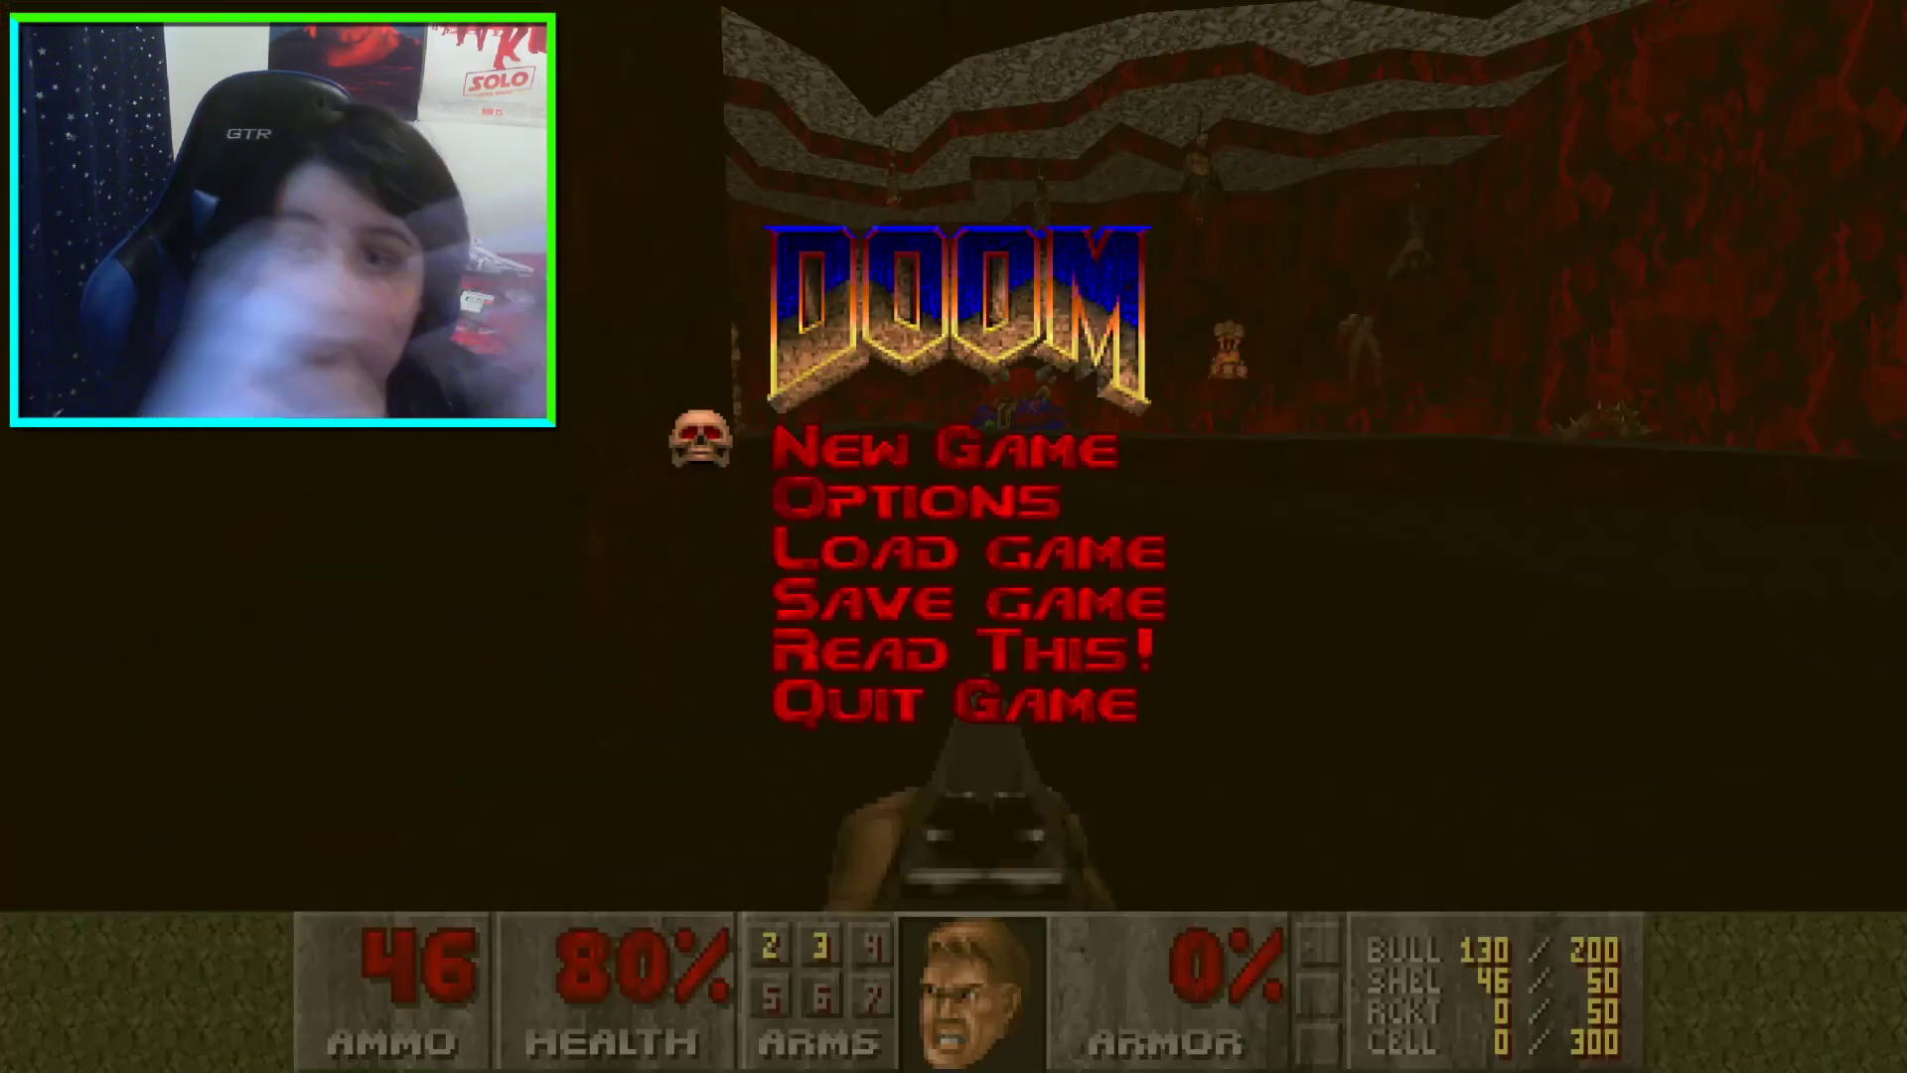